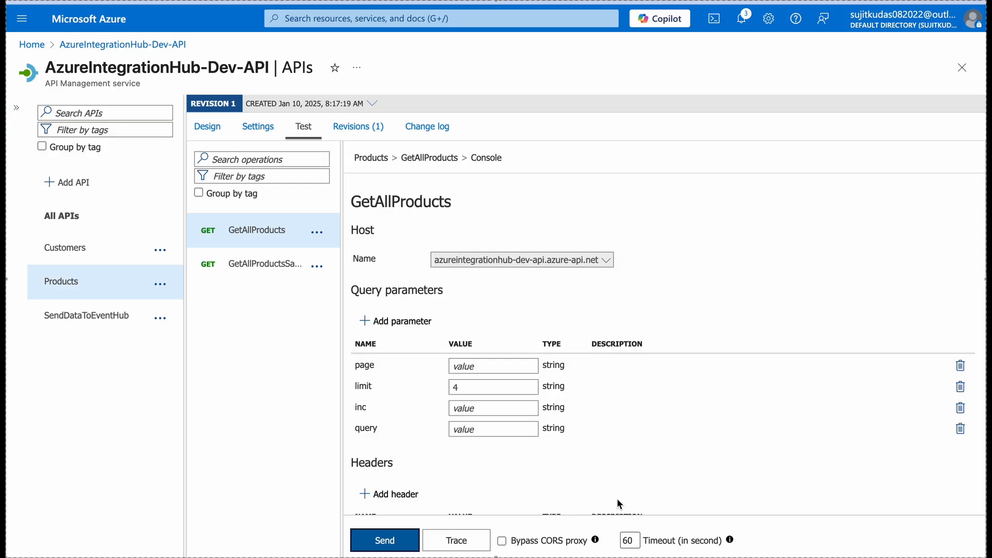
Open the inbound policy code of the GetAllProducts operation in Design and examine its rewrite-uri template
click(211, 134)
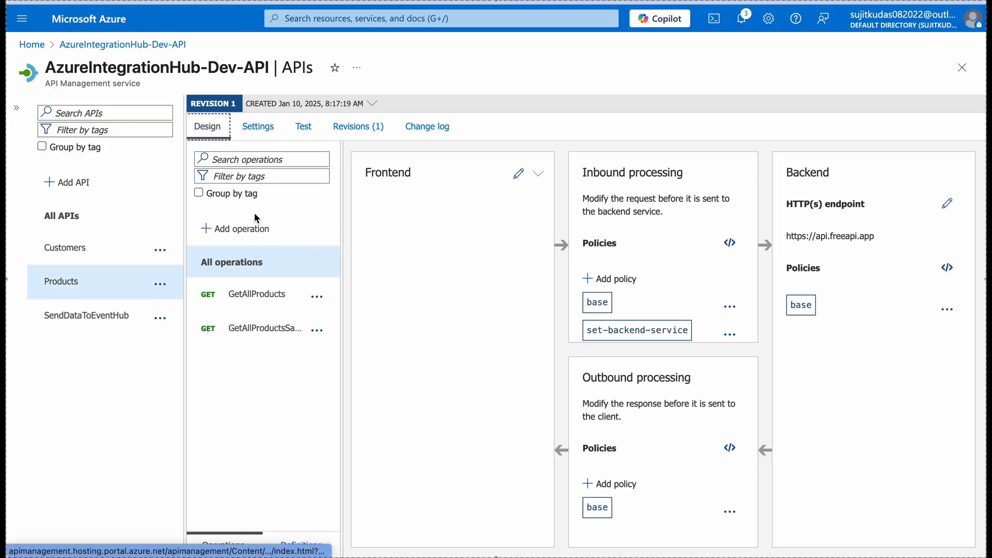
click(269, 294)
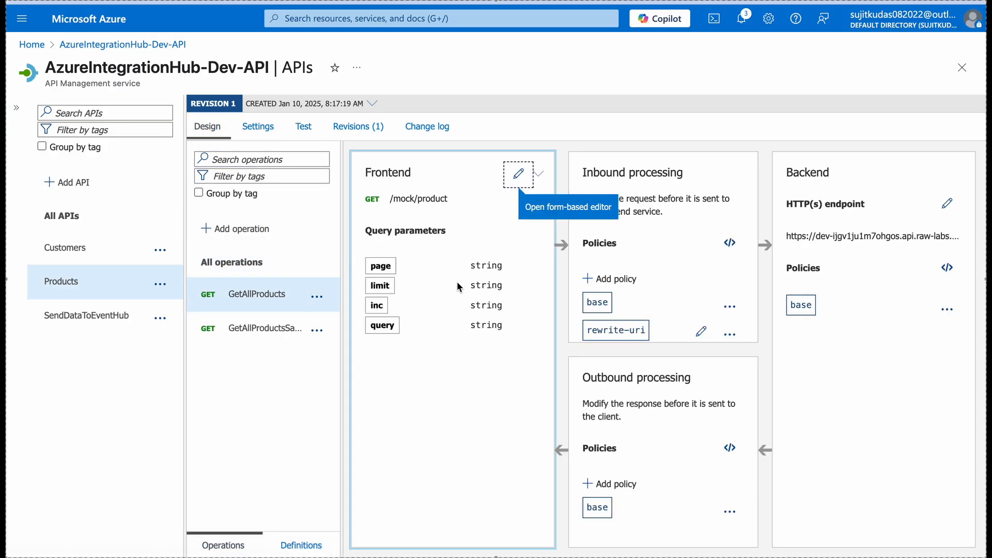
click(730, 242)
scroll(572, 363, down, 8)
scroll(563, 382, up, 3)
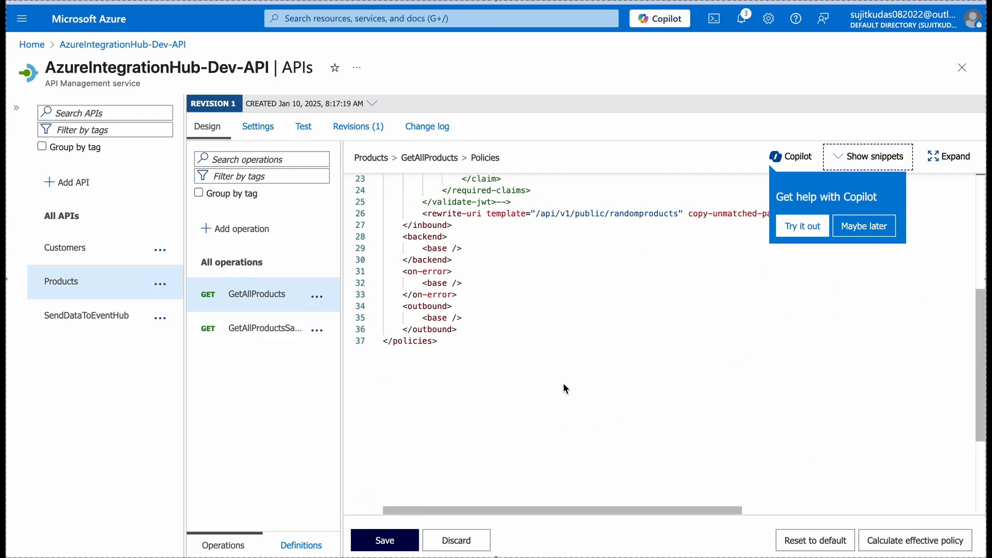
scroll(563, 383, up, 2)
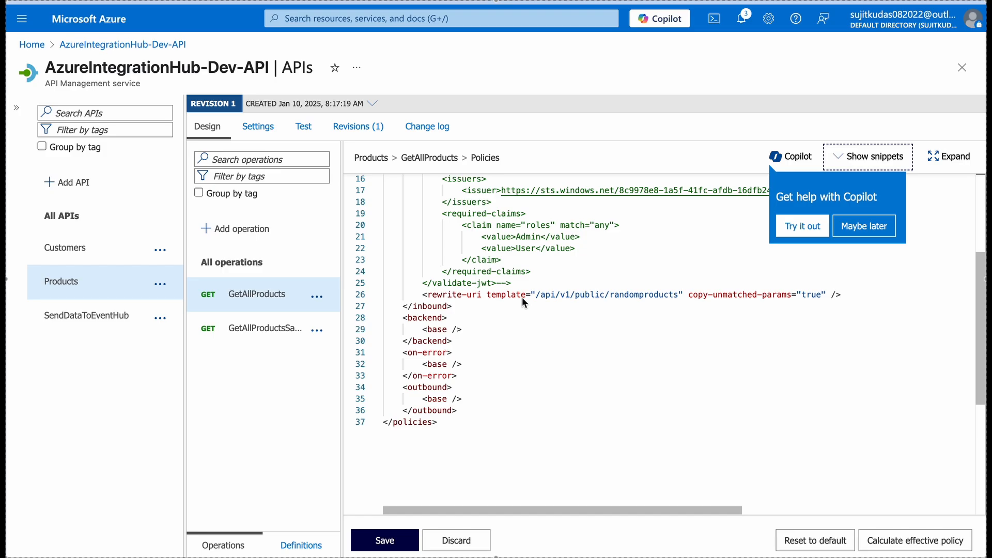
Check the backend service URL for all Products operations against the Get products endpoint in the Freeapi documentation
click(243, 265)
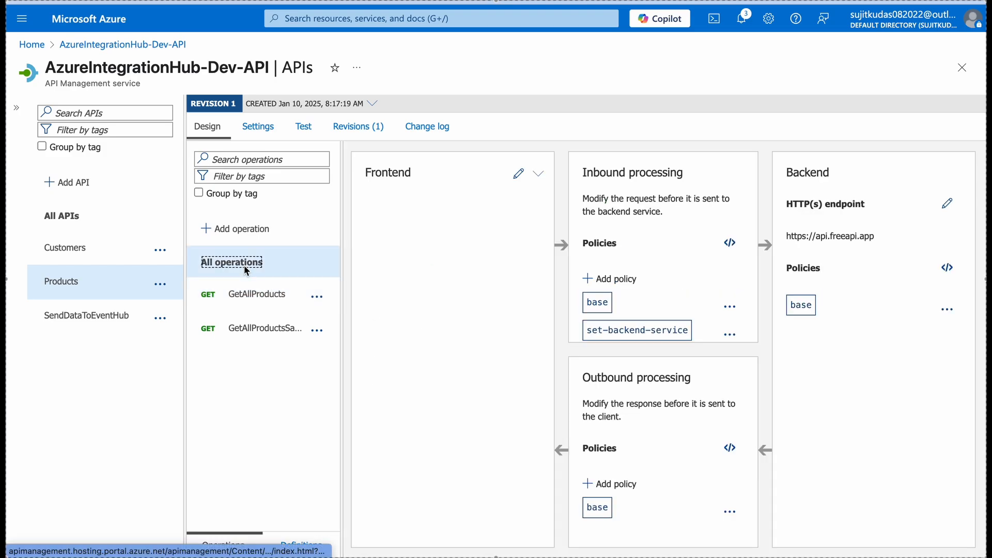
click(947, 203)
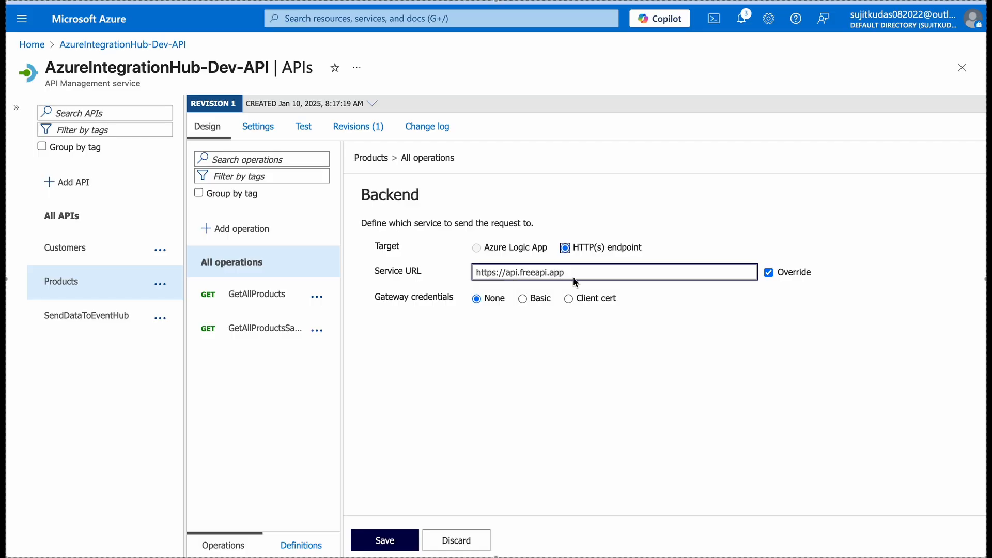
click(331, 1)
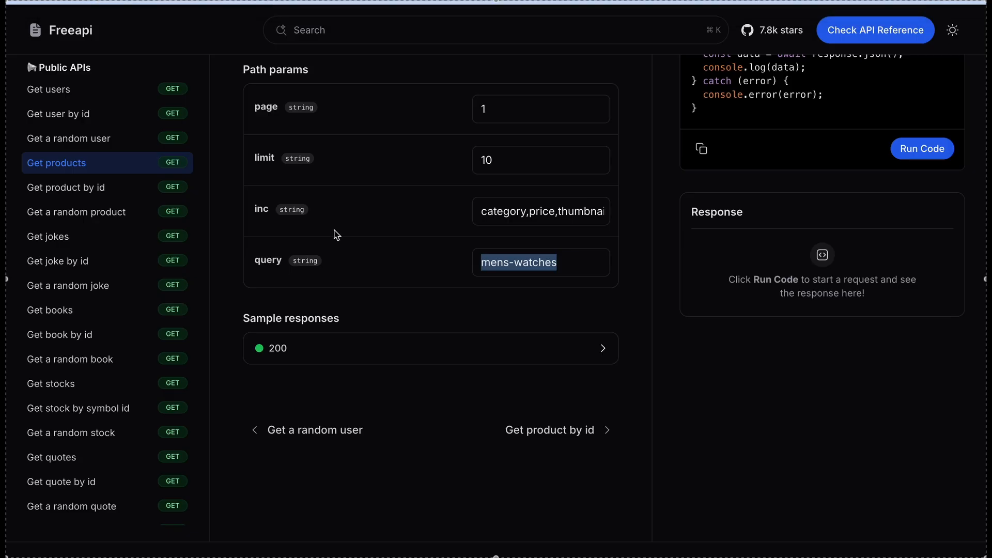
scroll(336, 233, up, 5)
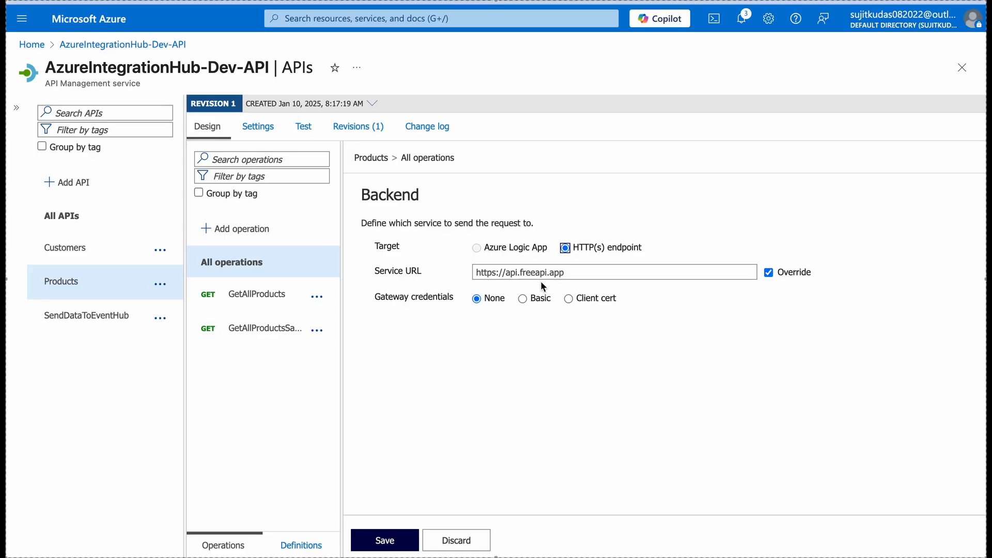
Send a test request for the GetAllProducts operation without parameter values and examine the returned product data
click(268, 293)
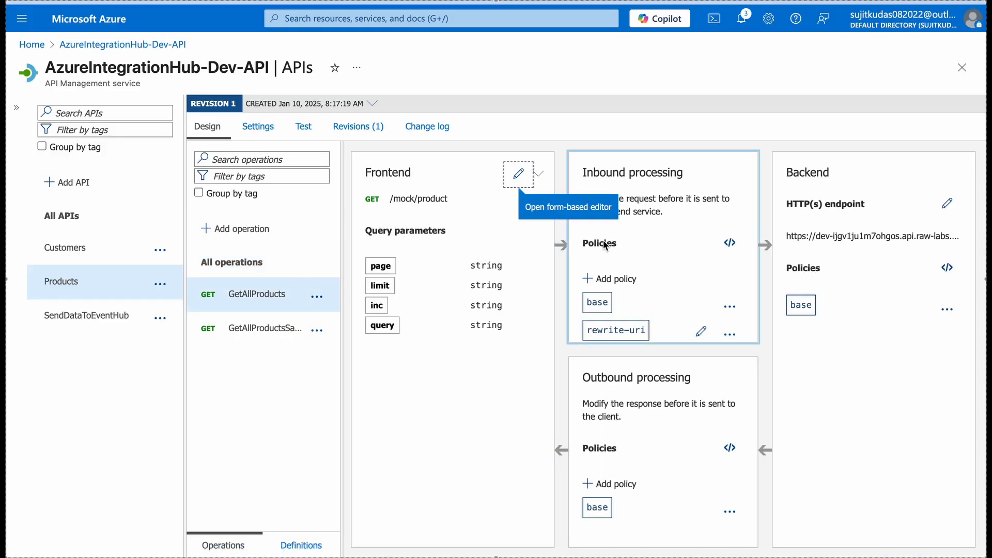
click(303, 128)
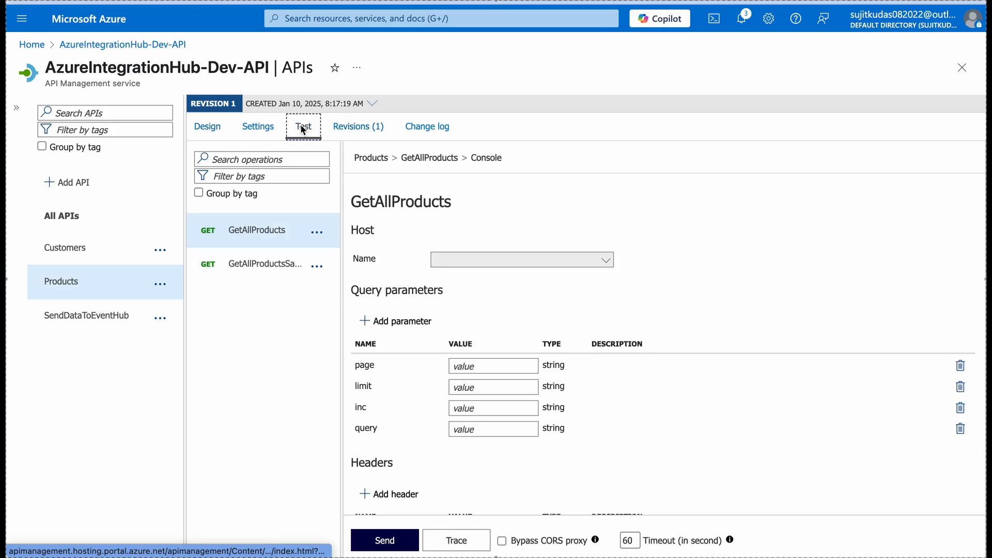
scroll(455, 462, down, 4)
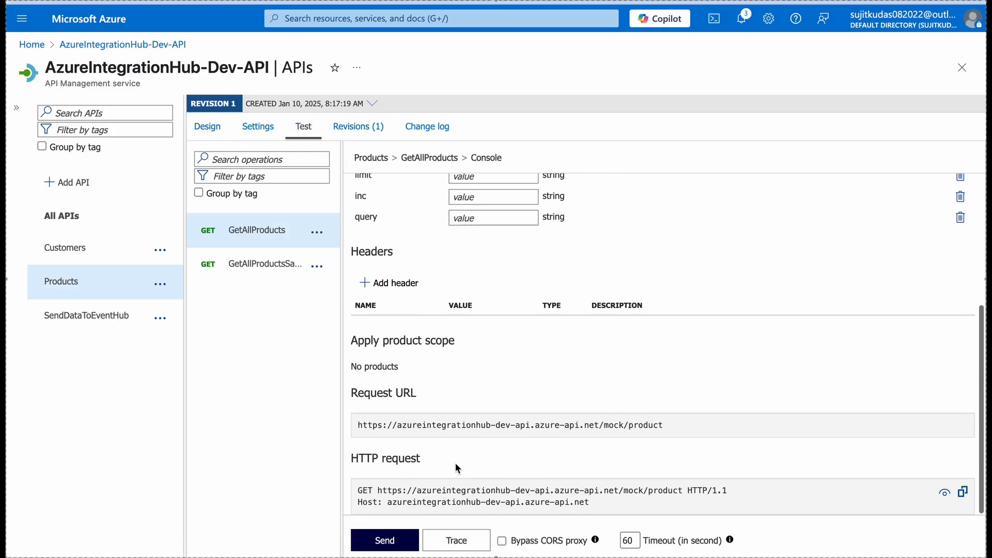
click(397, 542)
scroll(626, 367, down, 14)
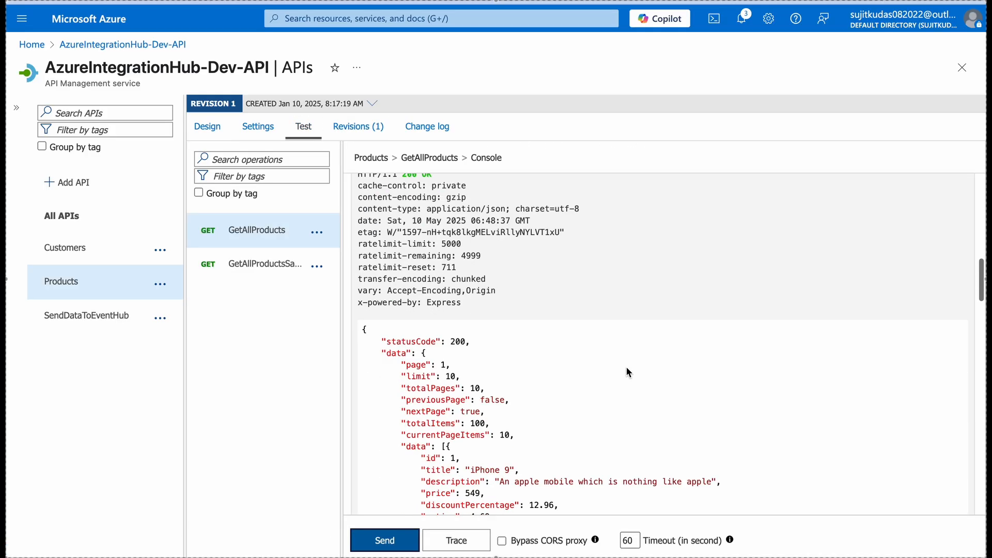
scroll(626, 367, up, 6)
scroll(626, 371, up, 3)
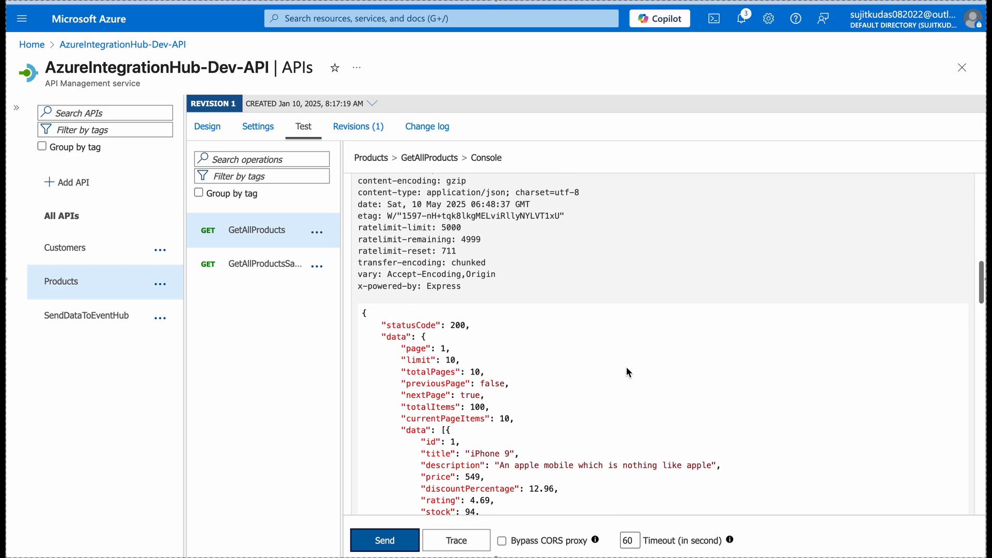
scroll(532, 451, down, 2)
scroll(530, 447, down, 10)
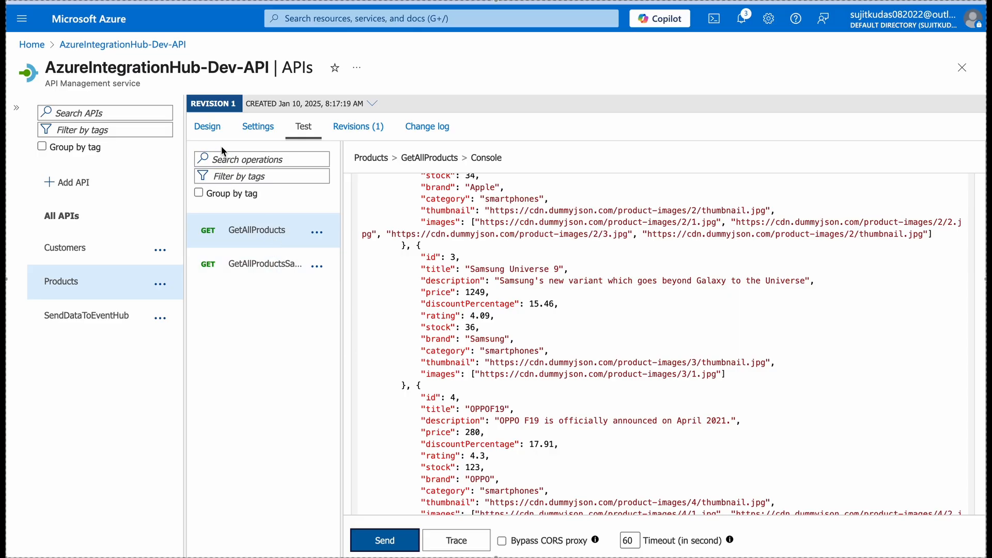
Start a new operation in the Products API with the display name "getProduct API - Send Req"
click(199, 124)
click(238, 231)
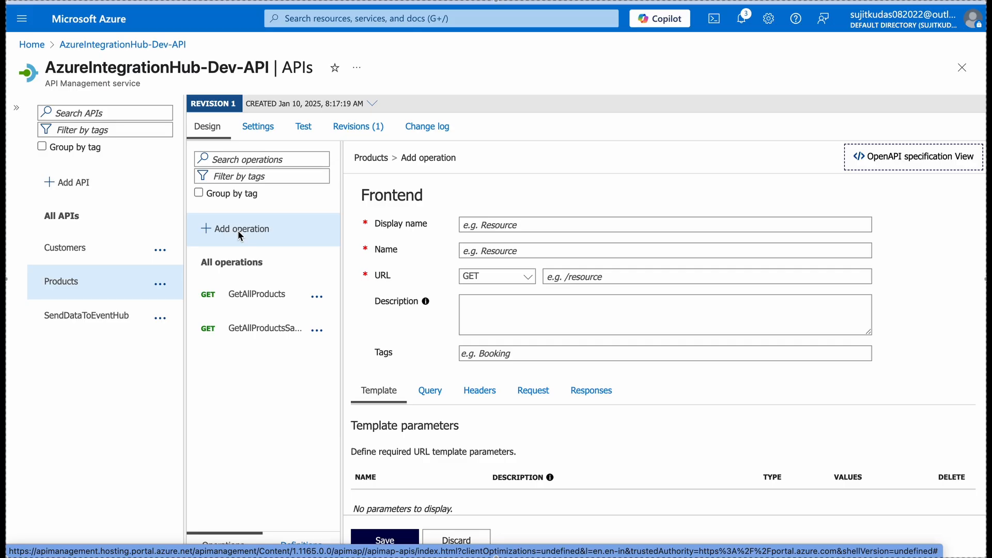
click(517, 228)
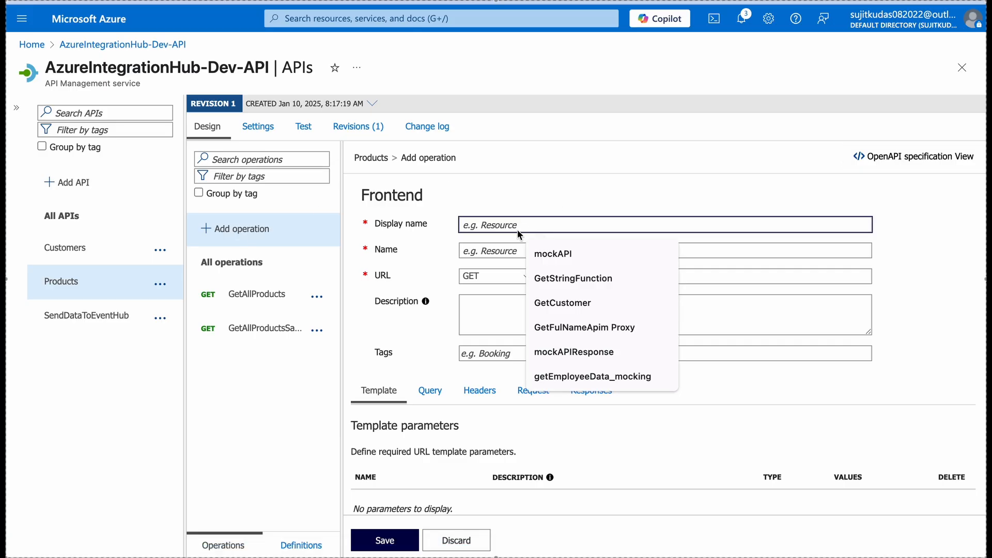
text(get)
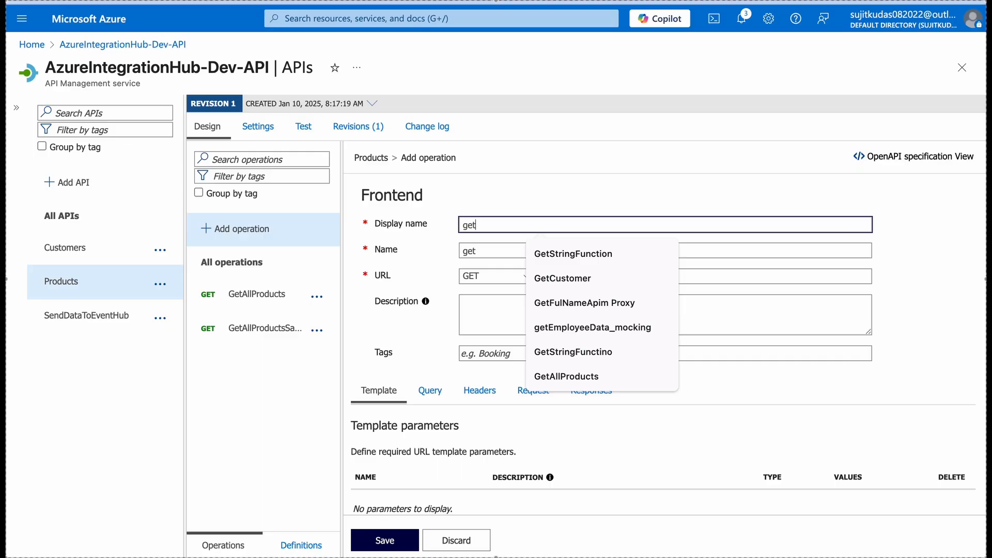
text(Product )
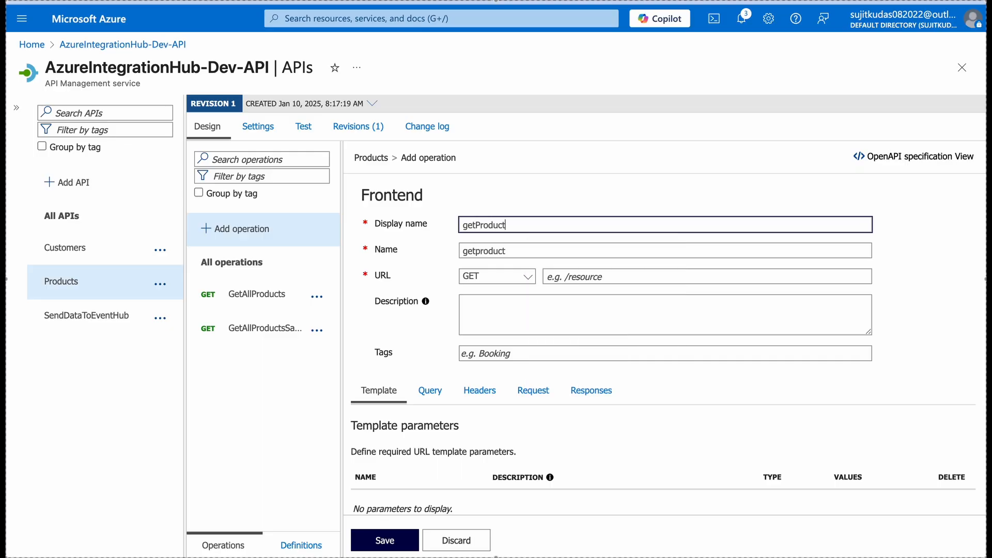
text(s)
key(BackSpace)
text(API - Send Reg=w)
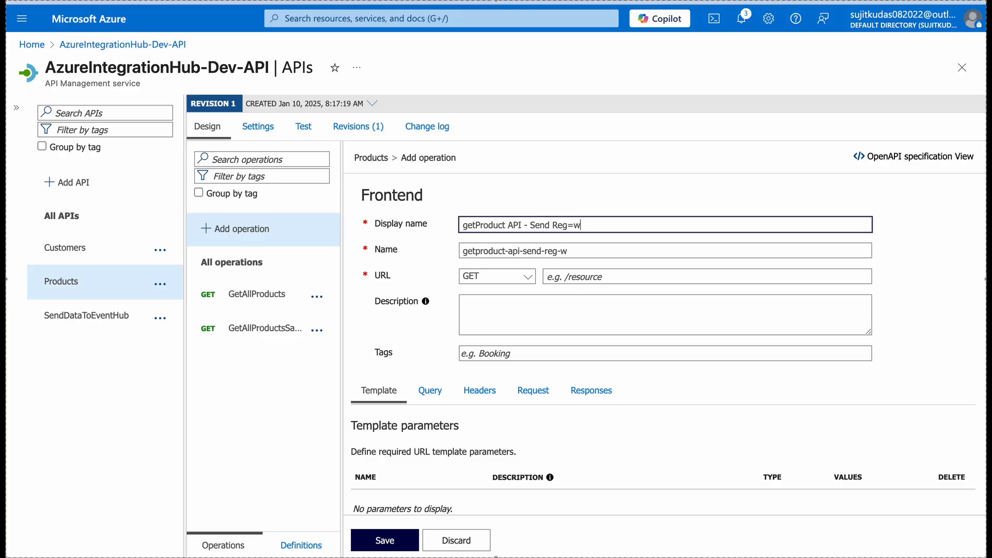
key(BackSpace)
key(BackSpace)
key(BackSpace)
text(q)
click(542, 252)
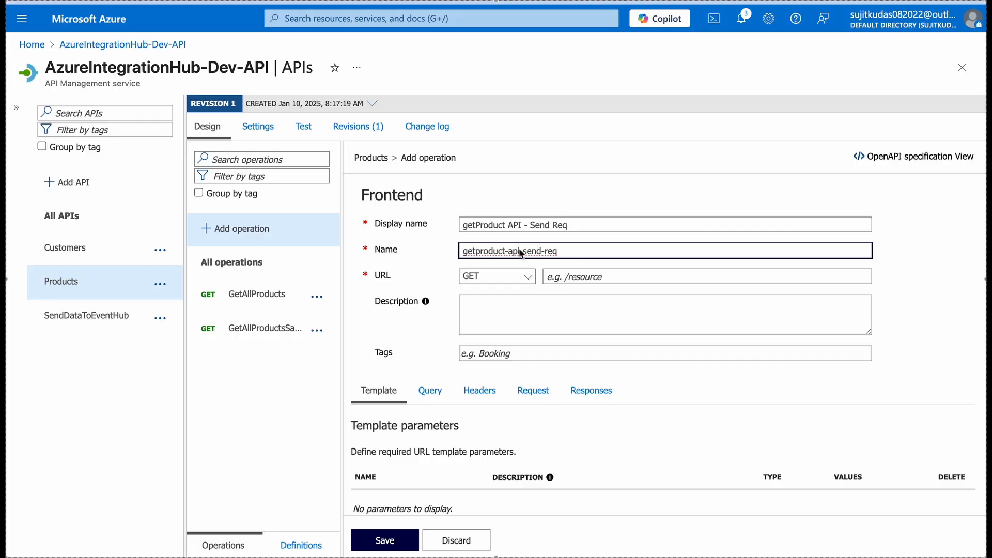
Set the new GET operation's URL to /getProductSendReq
click(547, 278)
click(572, 278)
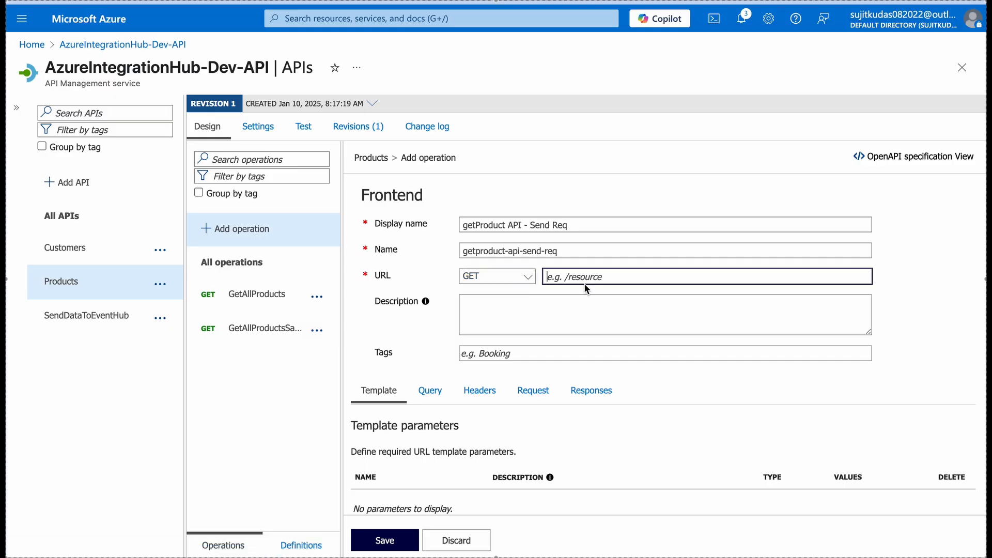
text(/getProductSendReq)
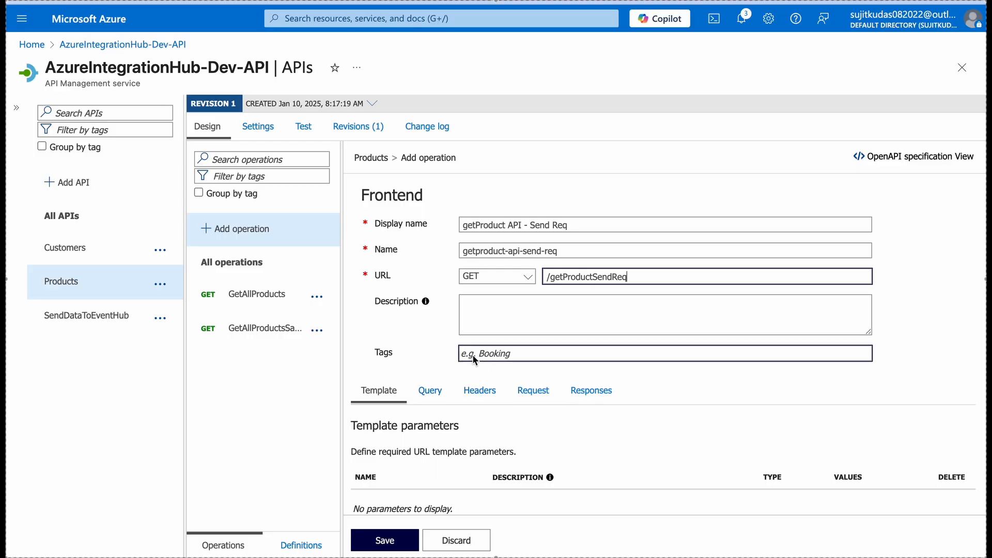
Check the Get products parameters in the Freeapi documentation and add an empty query parameter to the new operation
scroll(444, 354, down, 1)
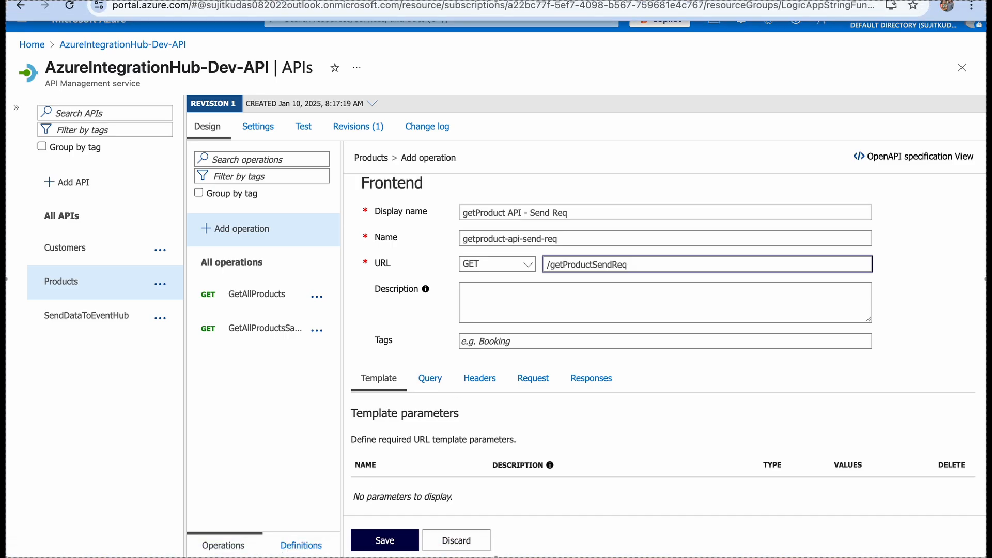
click(413, 2)
scroll(333, 417, down, 2)
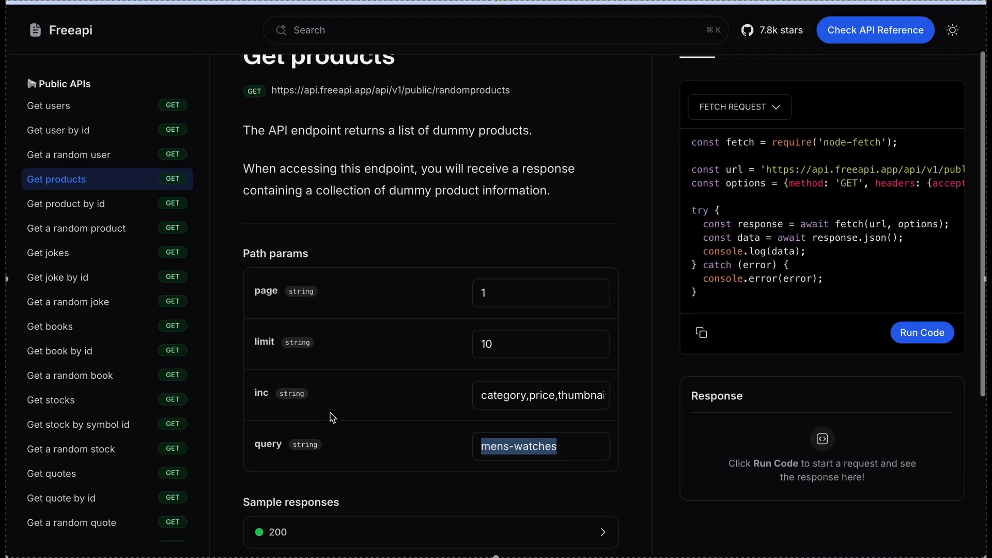
key(ctrl+shift+Tab)
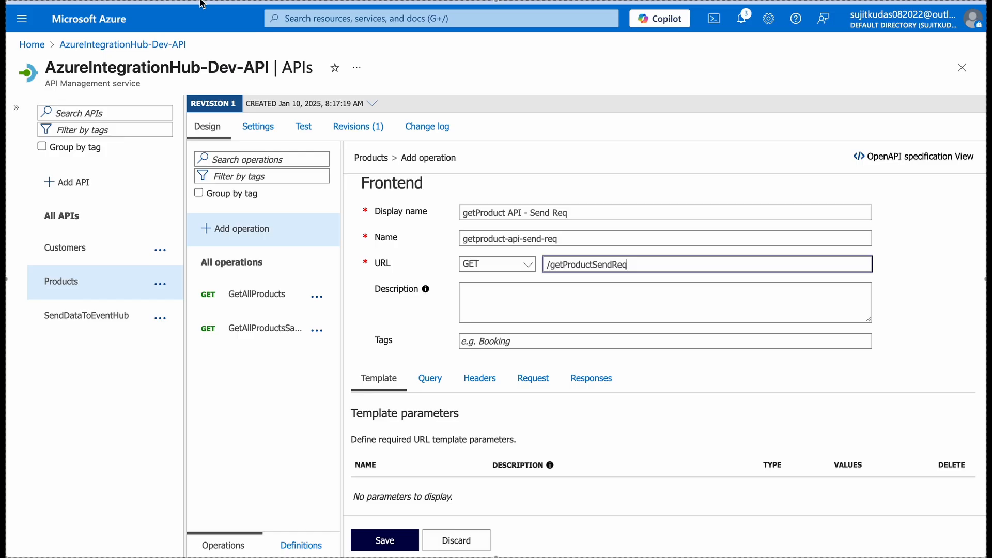
click(427, 377)
scroll(449, 444, down, 1)
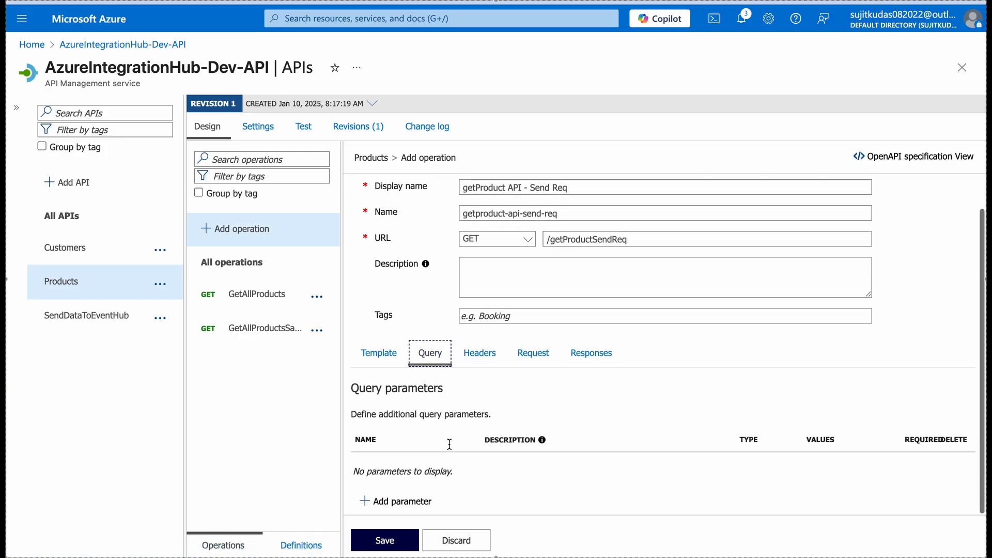
click(393, 499)
click(393, 482)
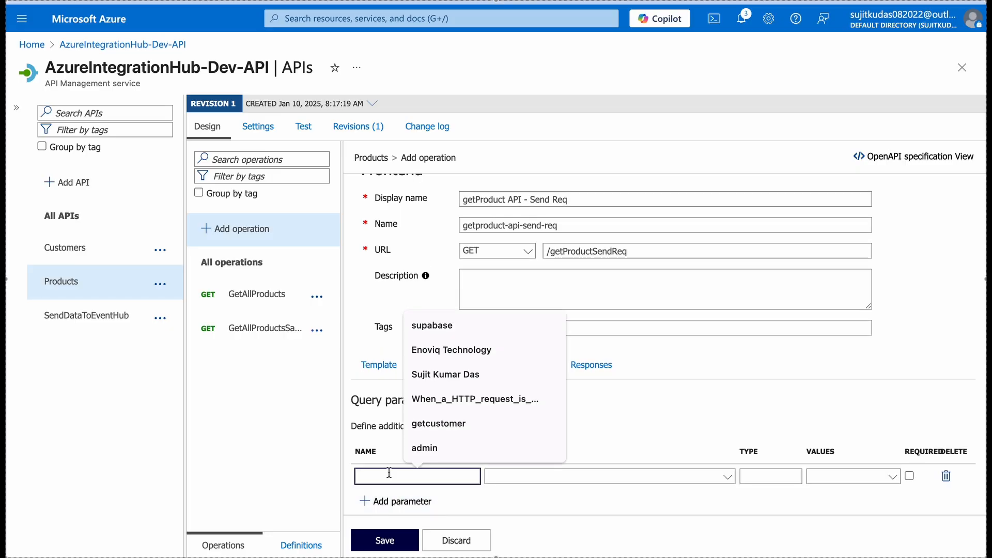
Copy the parameter name page from the Freeapi documentation into the empty query parameter and set its type to string
key(ctrl+Tab)
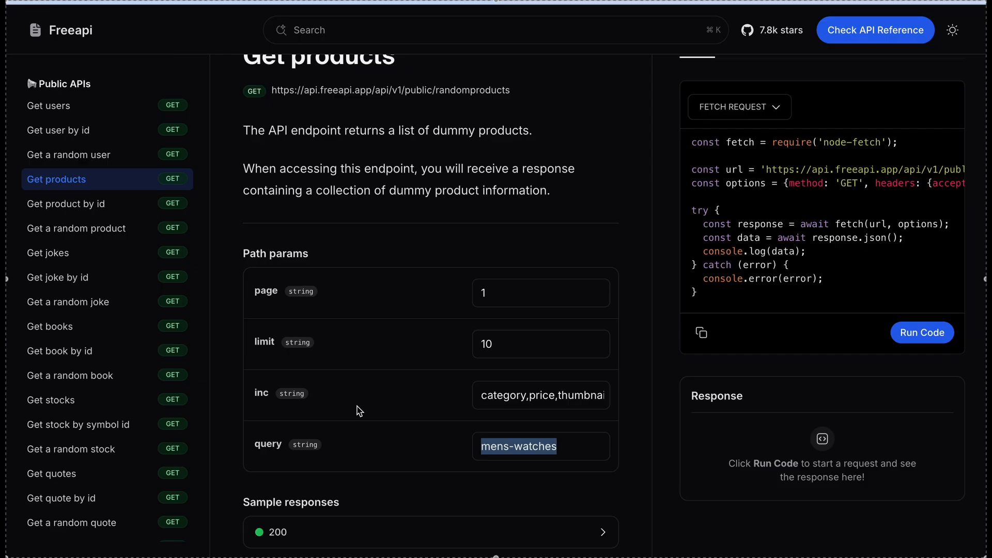
double_click(265, 292)
key(ctrl+c)
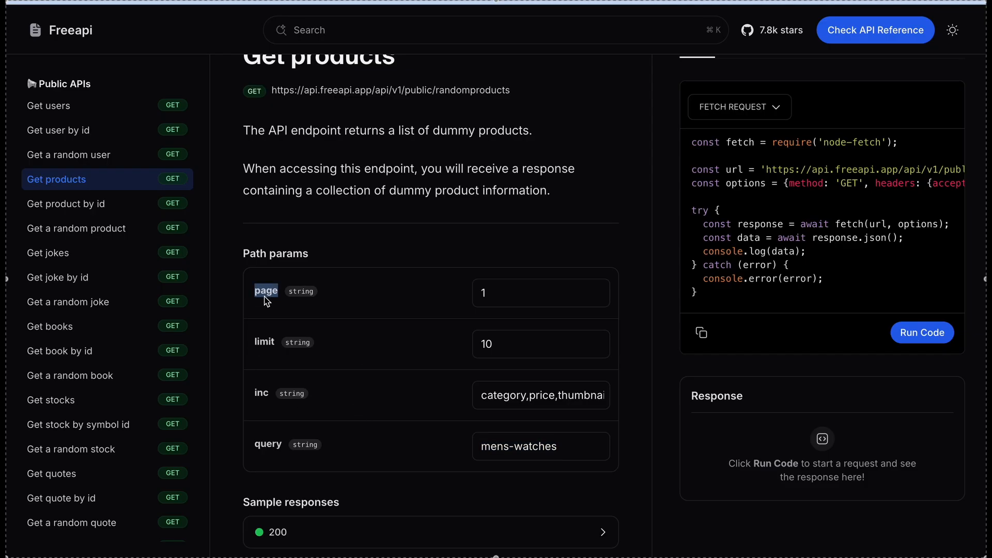
key(ctrl+Tab)
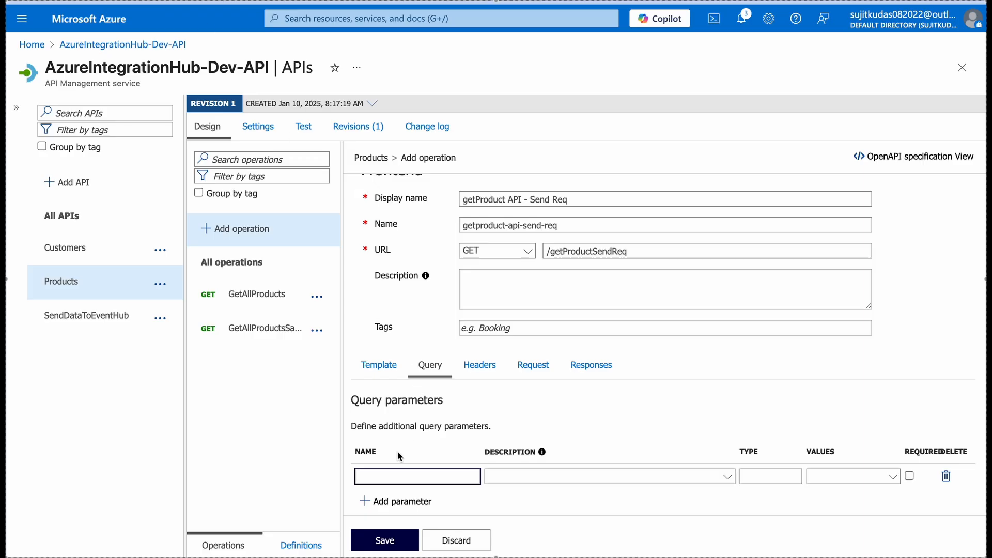
key(ctrl+v)
click(767, 478)
text(string)
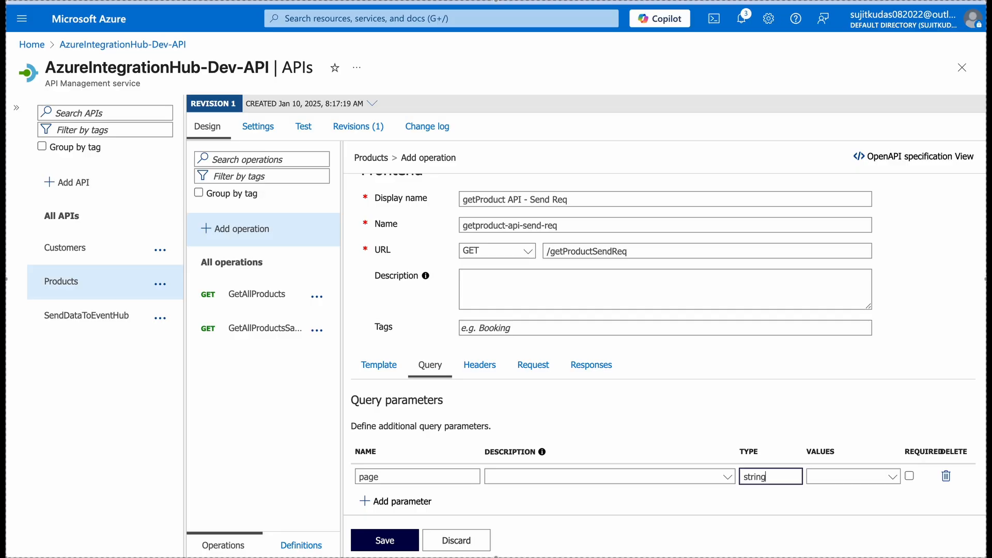
click(875, 421)
Copy the parameter name limit from the Freeapi documentation into a second query parameter of the new operation
key(alt+Tab)
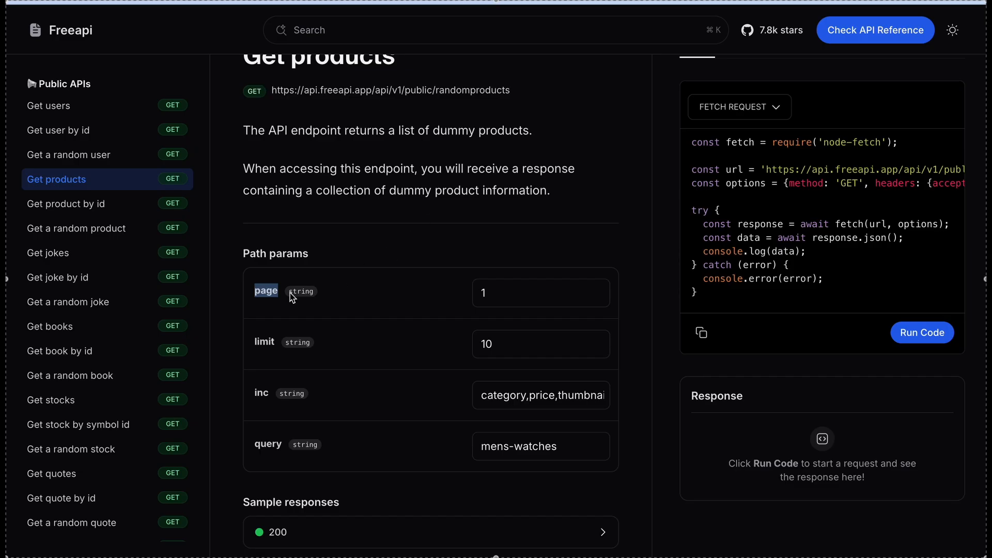
double_click(268, 344)
key(ctrl+c)
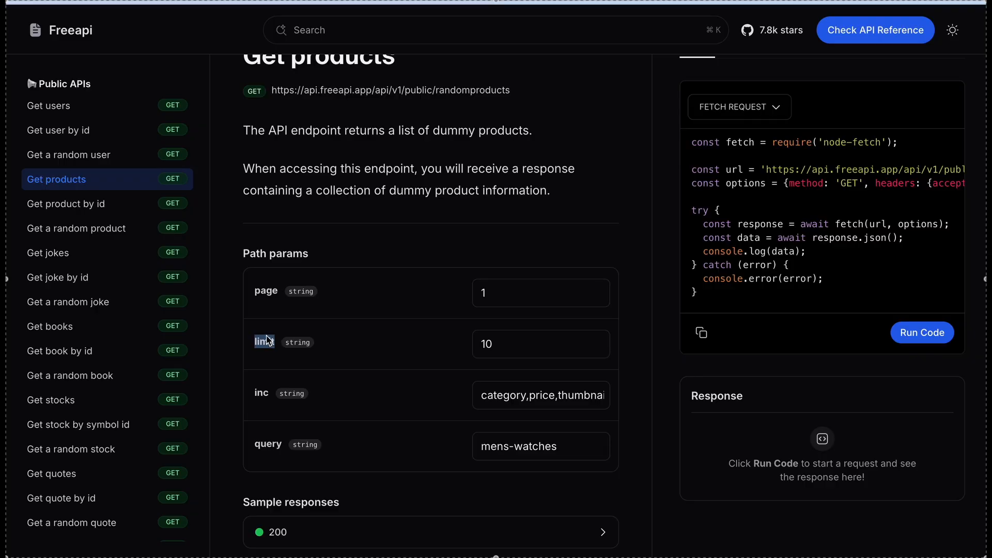
key(alt+Tab)
click(435, 494)
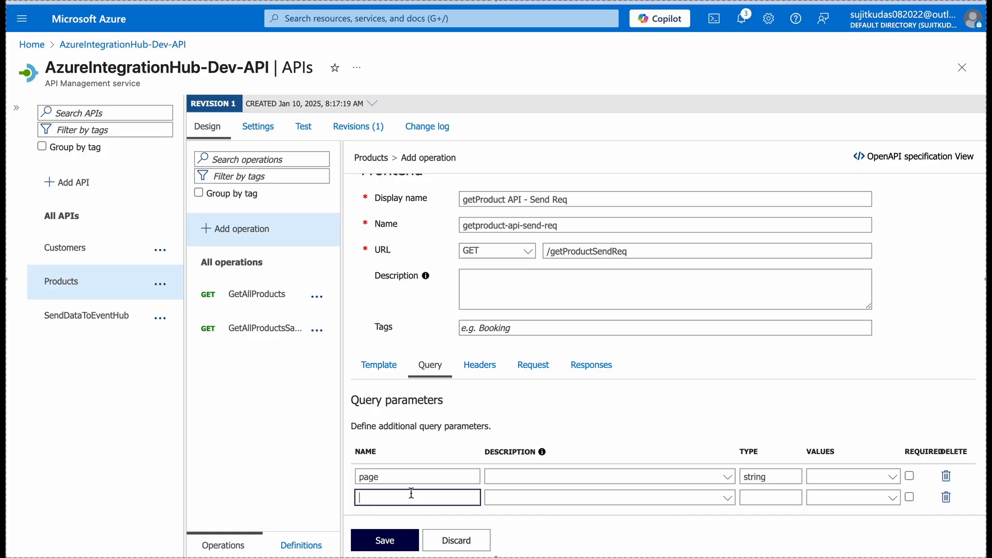
key(ctrl+v)
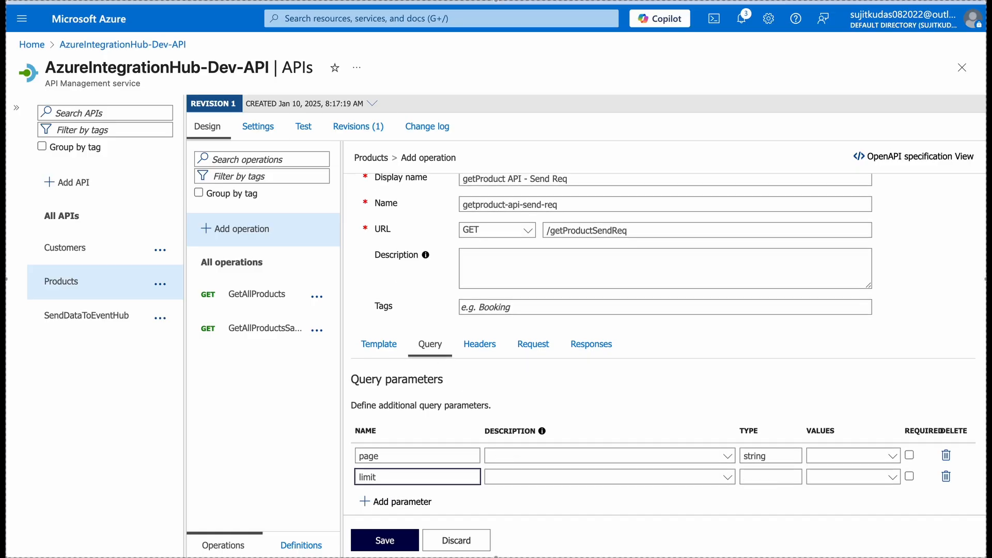
Add a third query parameter named inc, copying its name from the Freeapi documentation
key(alt+Tab)
click(261, 402)
double_click(262, 397)
key(ctrl+c)
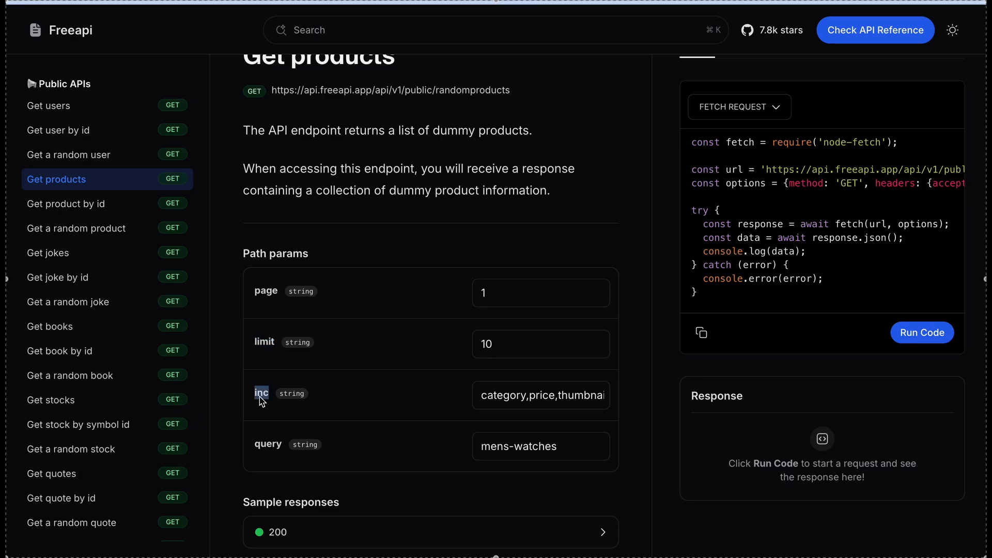
key(alt+Tab)
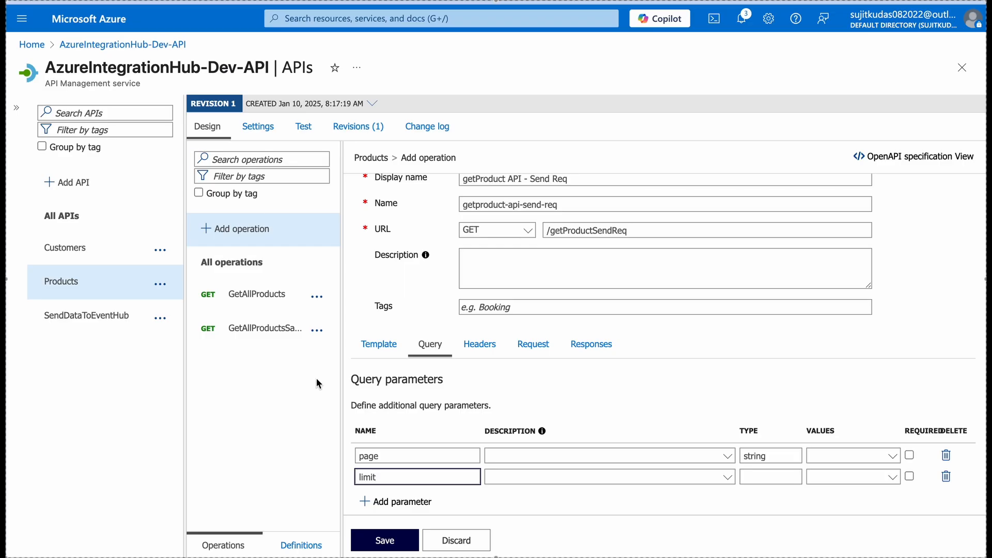
click(385, 501)
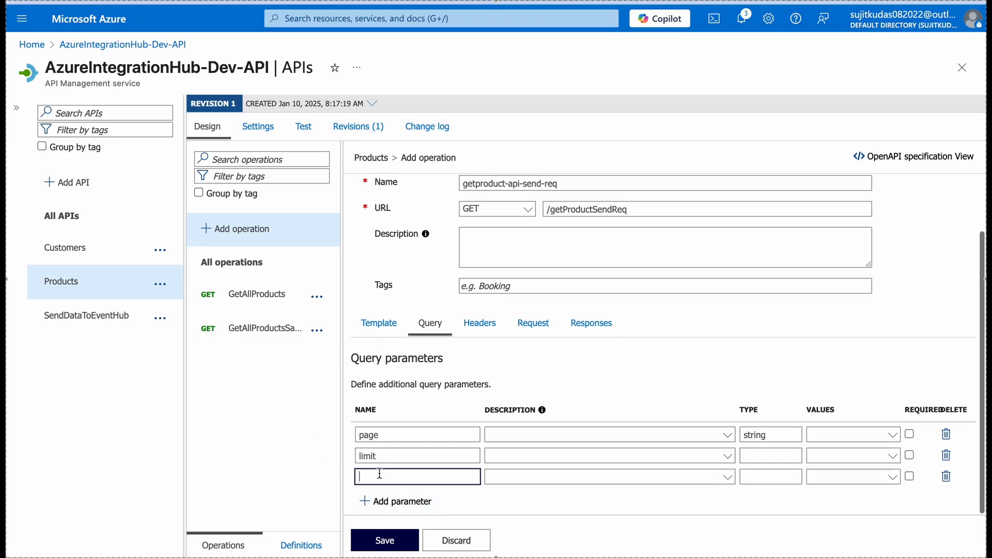
key(ctrl+v)
Add a fourth query parameter named query, copying its name from the Freeapi documentation
key(alt+Tab)
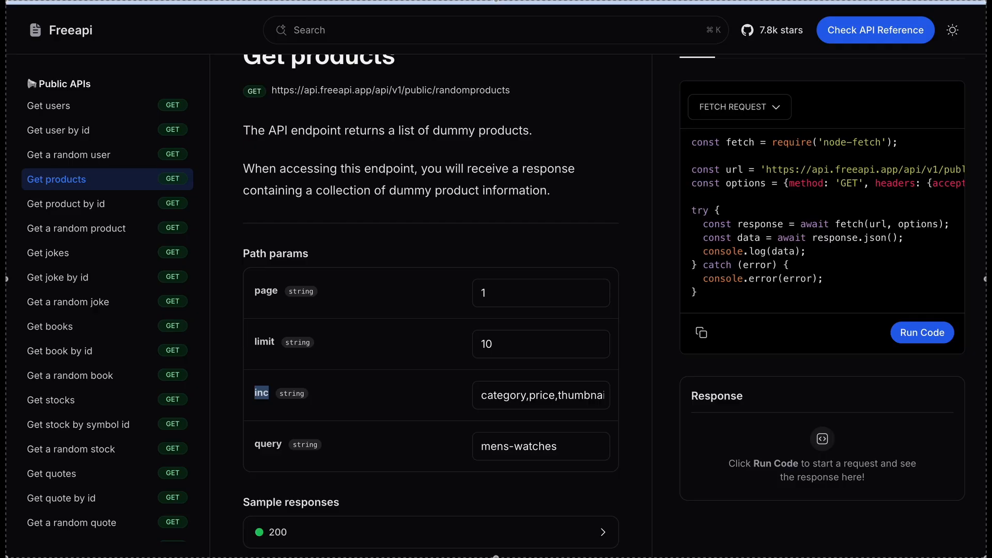
double_click(269, 448)
key(ctrl+c)
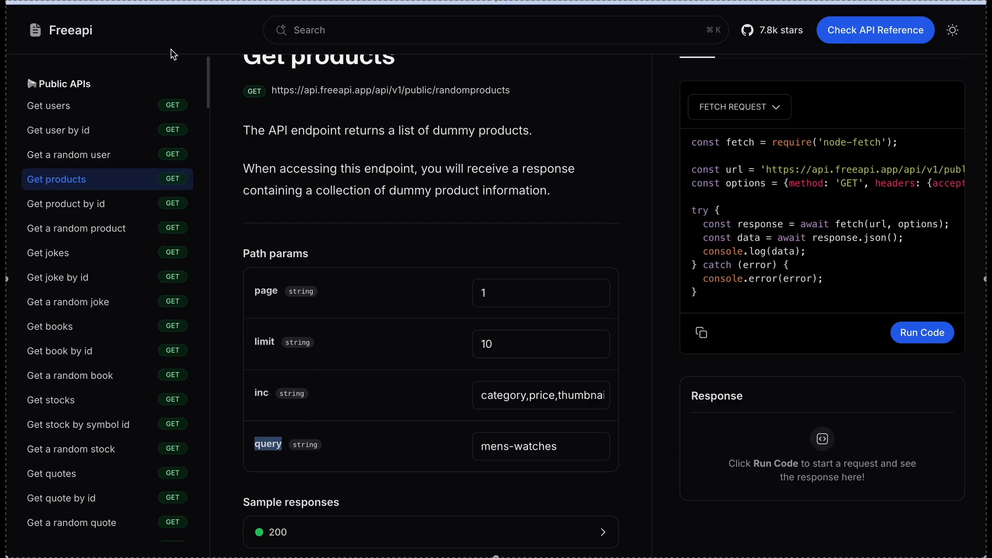
key(alt+Tab)
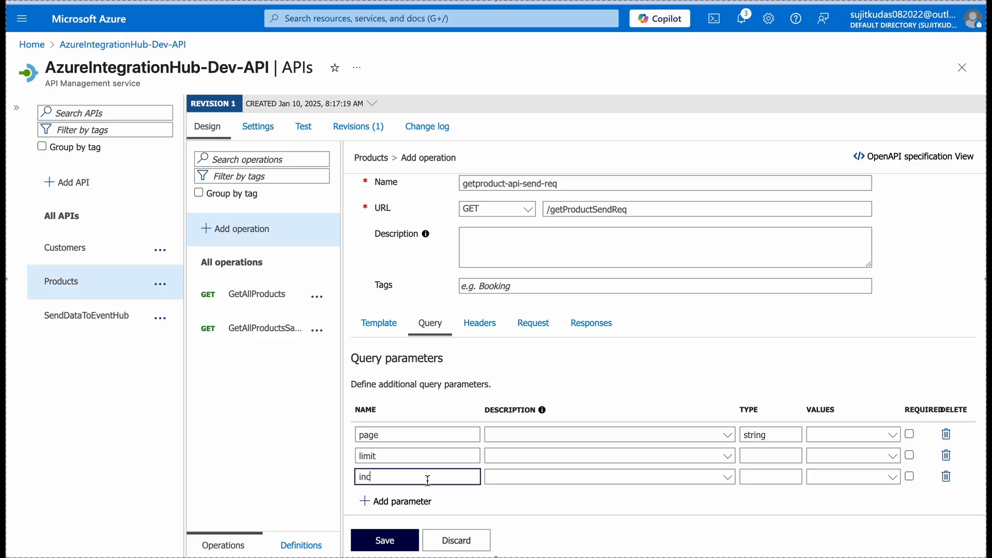
click(388, 500)
click(389, 501)
key(ctrl+v)
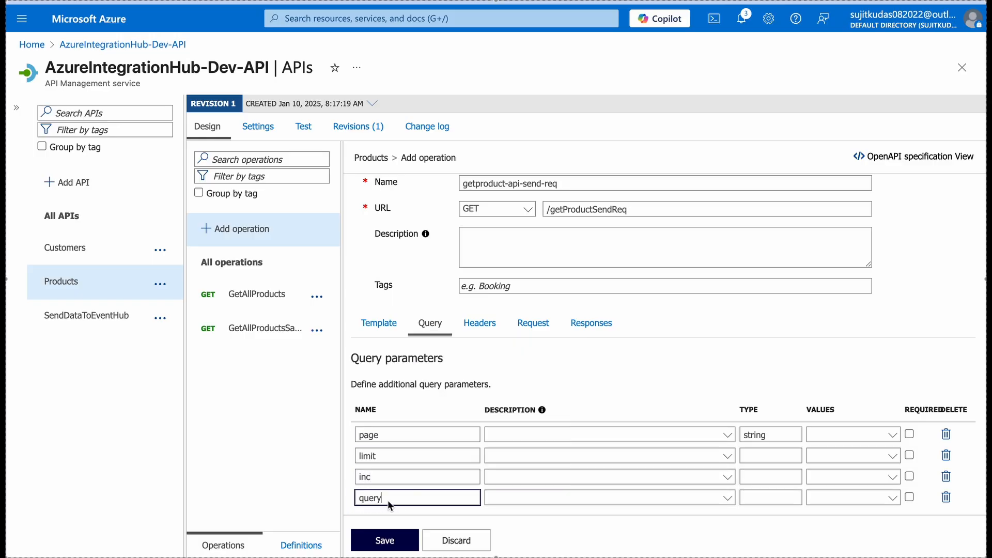
Set the type of the limit, inc and query parameters to string and save the operation
click(780, 456)
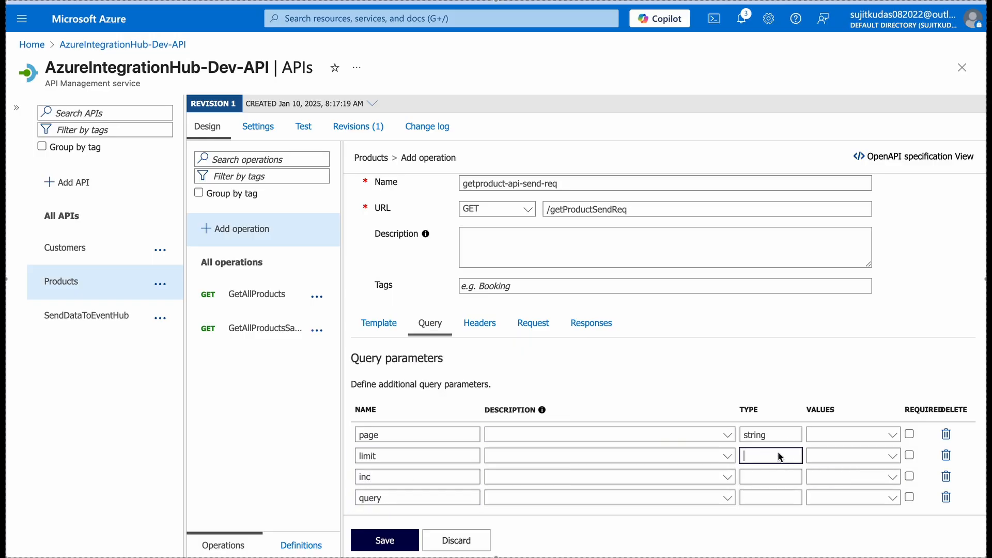
text(string)
click(765, 478)
text(string)
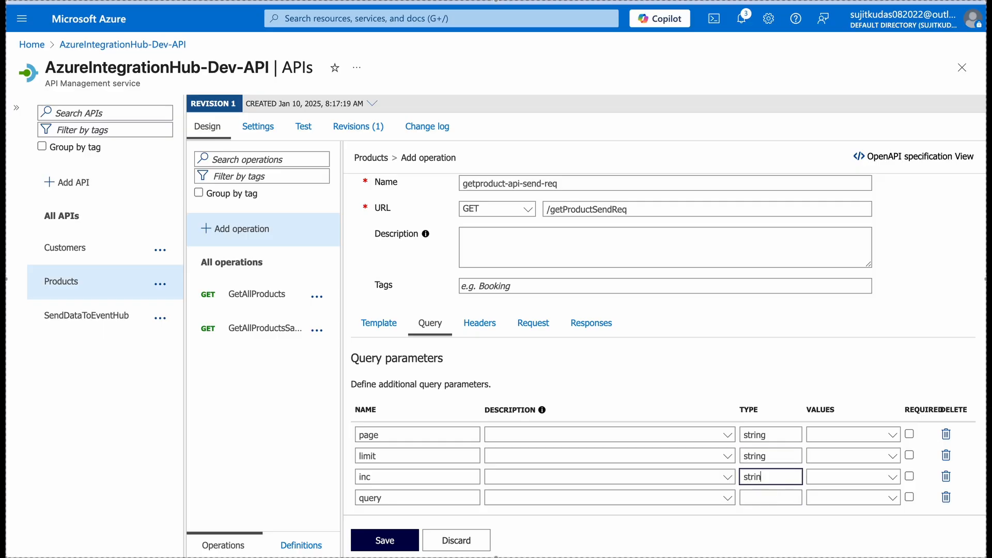
text(string)
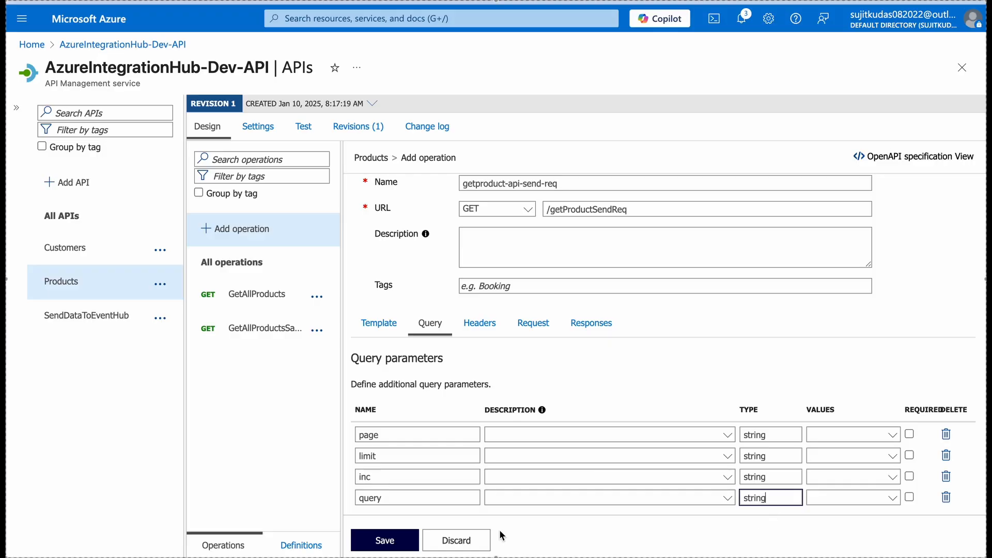
click(394, 541)
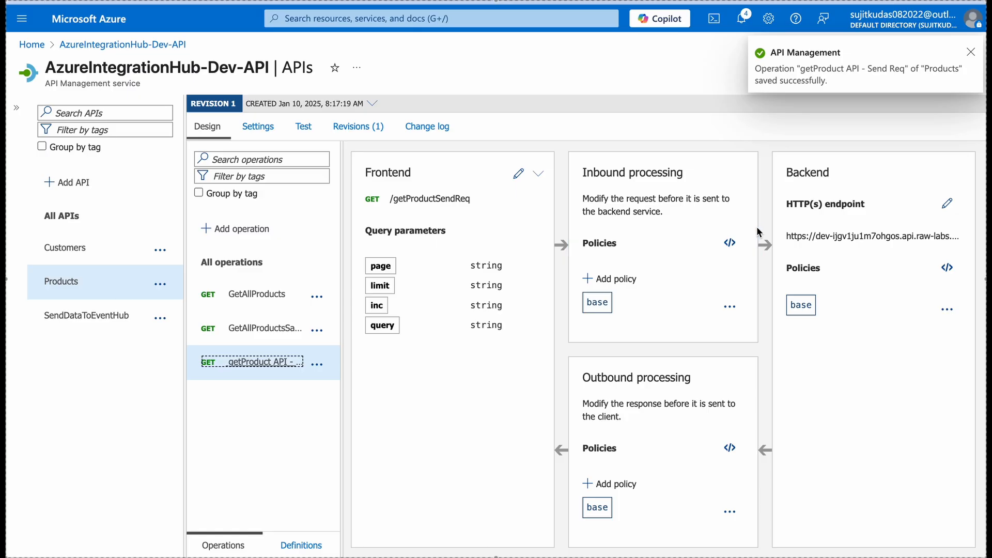
Open the operation's inbound policy code and insert a send-request policy snippet below the base element of the inbound section
click(729, 243)
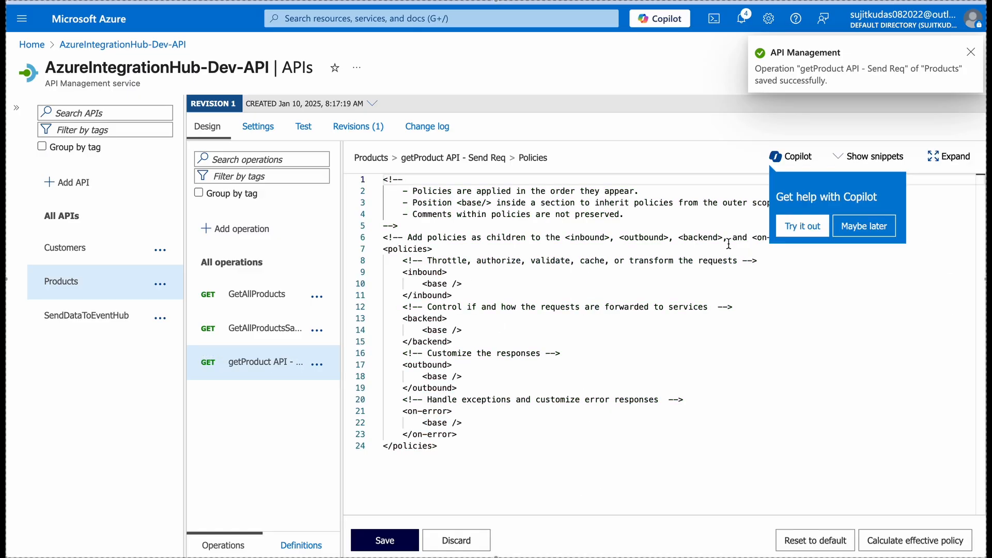
click(465, 274)
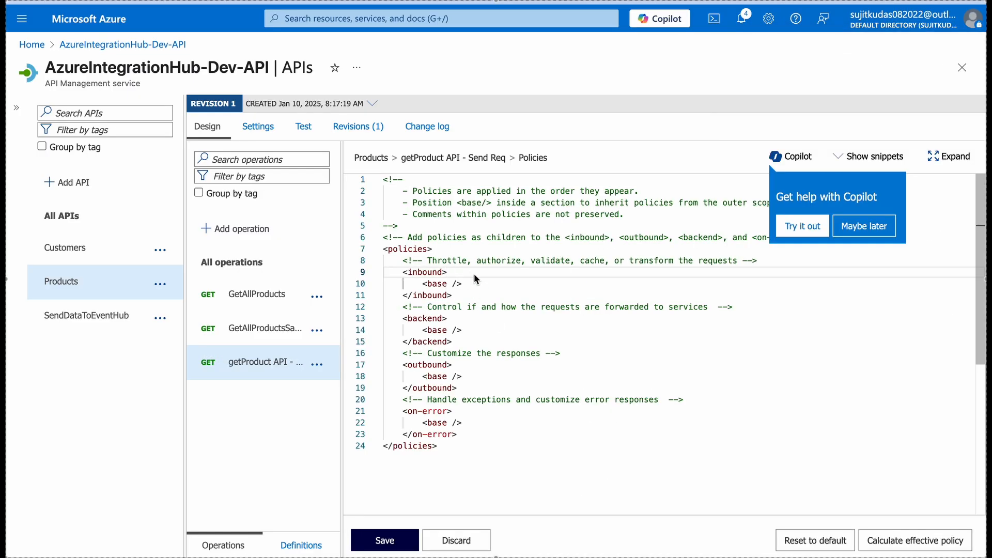
click(467, 282)
key(Return)
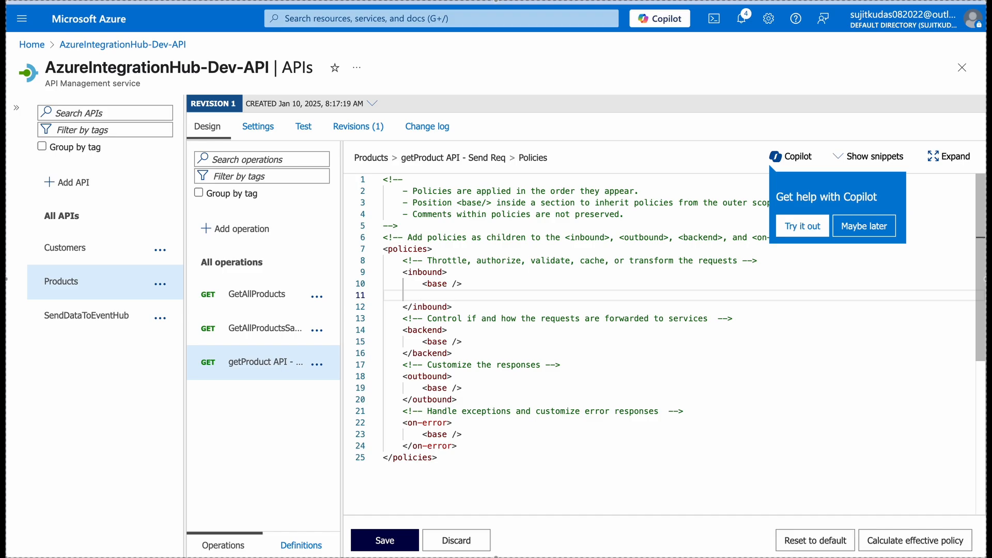
text(<send)
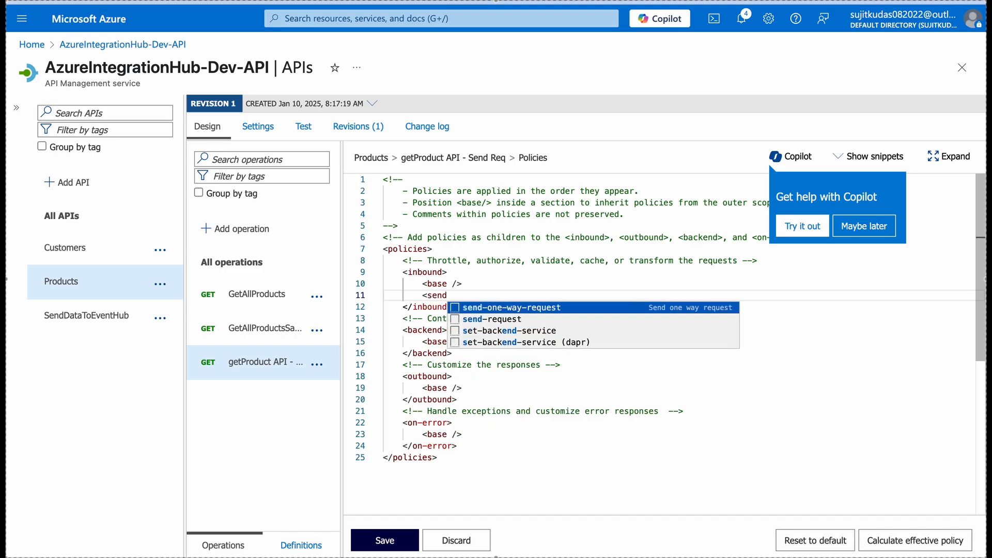
key(Down)
key(Return)
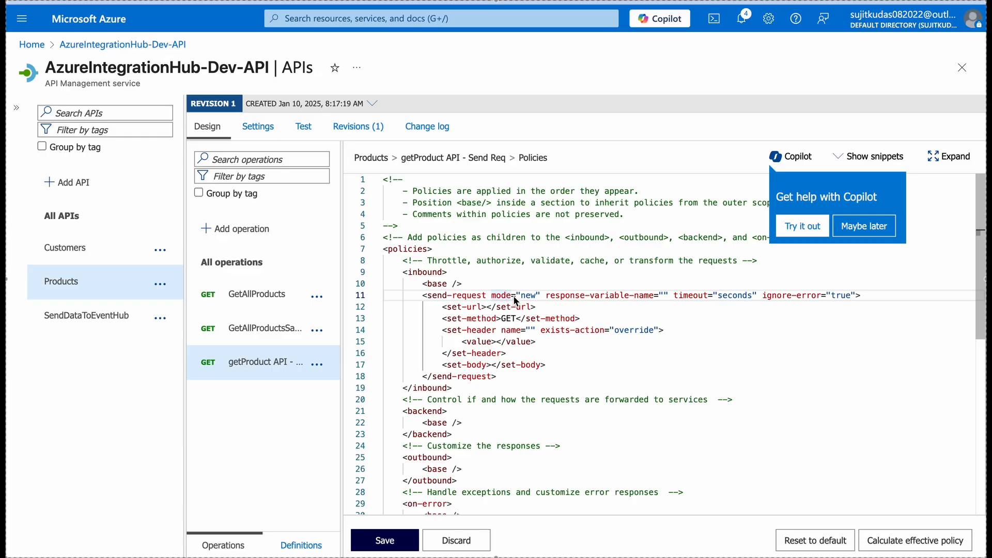
Set the send-request policy's response-variable-name to "response"
double_click(532, 295)
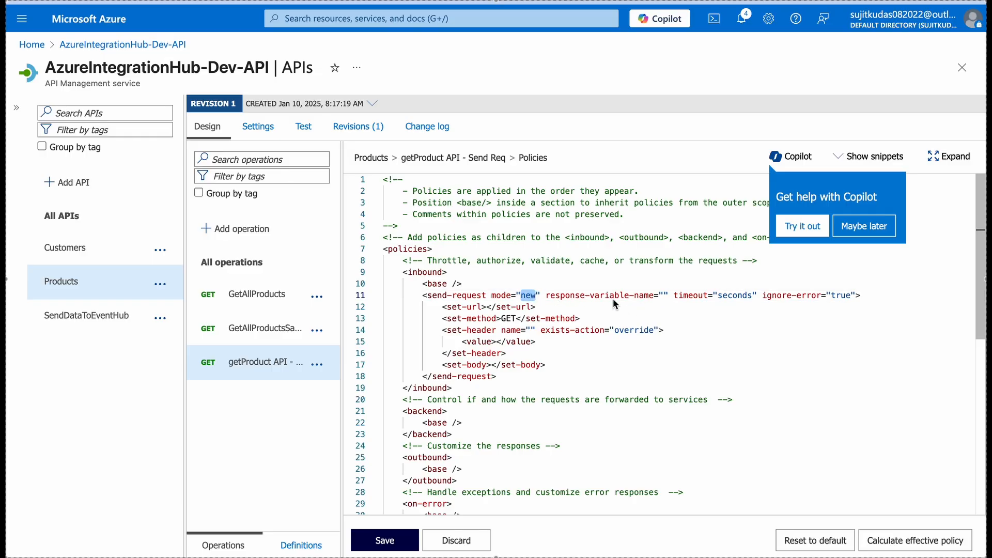
click(664, 296)
text(resp)
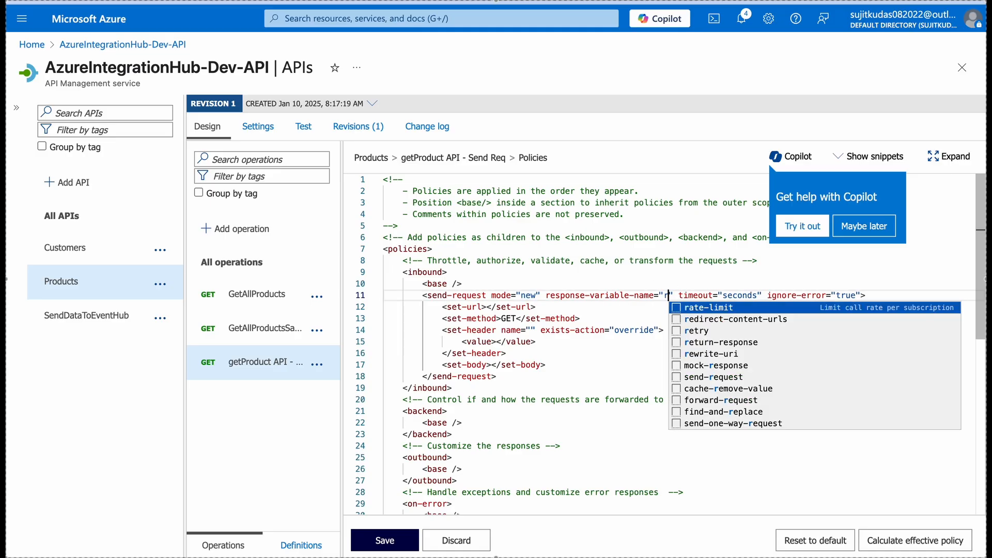
text(onse)
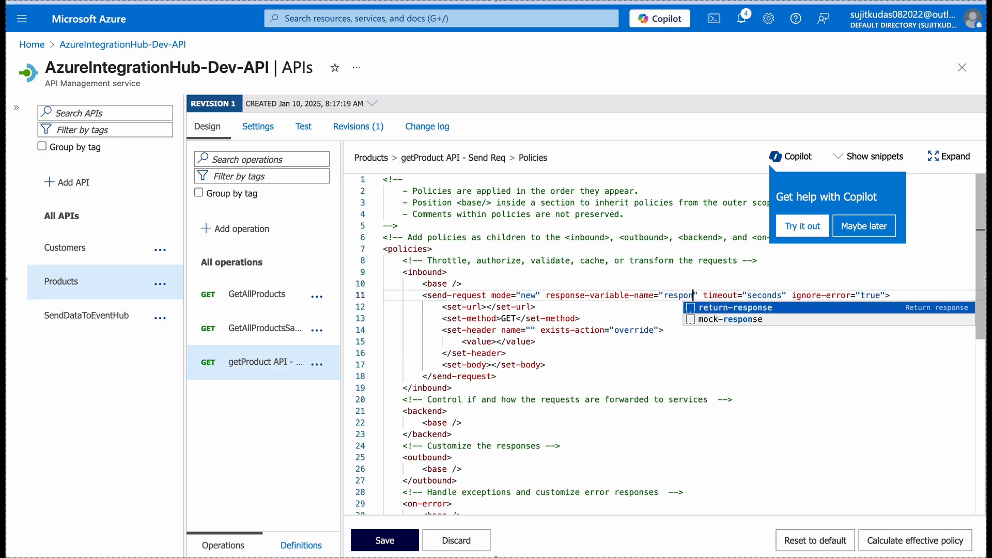
click(761, 352)
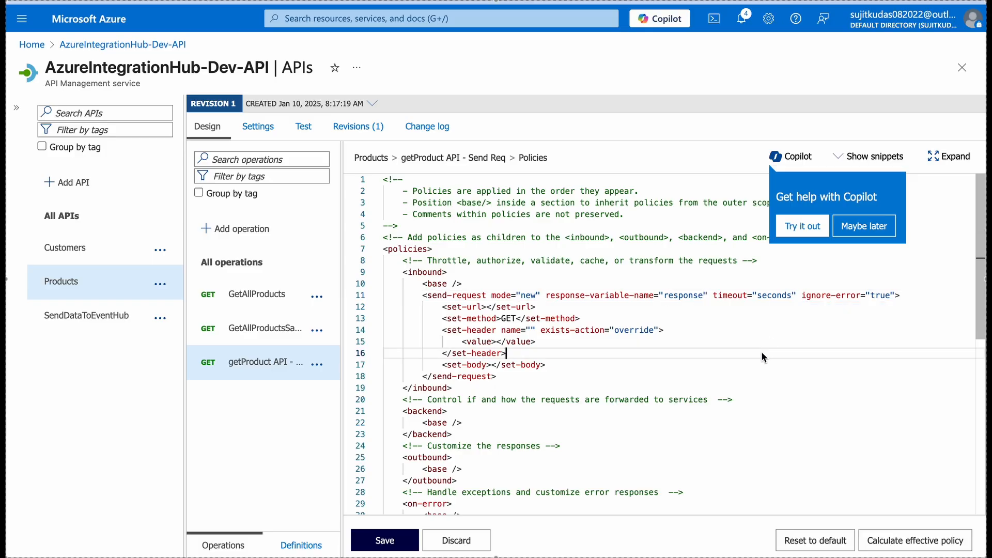
Set the send-request policy's timeout to 300 and its ignore-error attribute to false
double_click(775, 296)
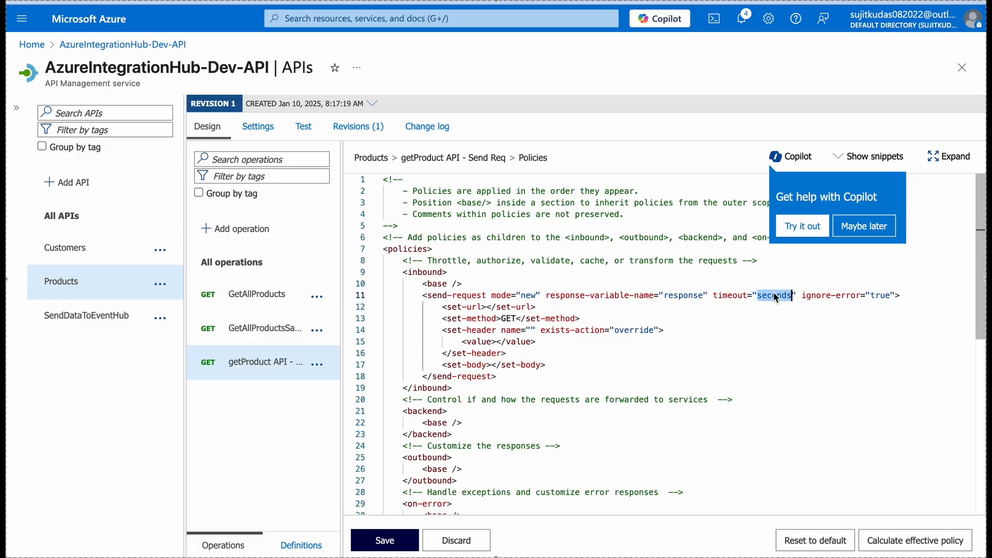
text(300)
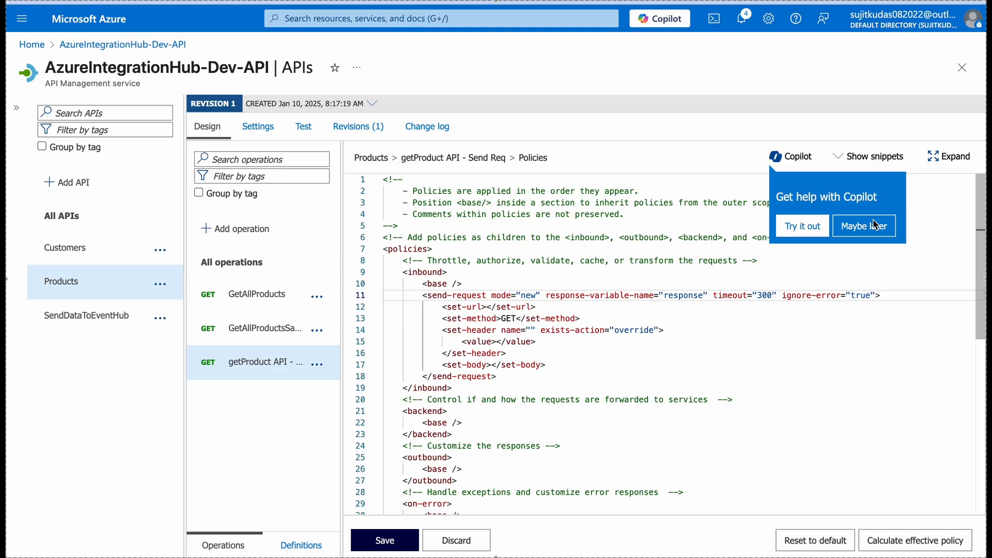
double_click(856, 298)
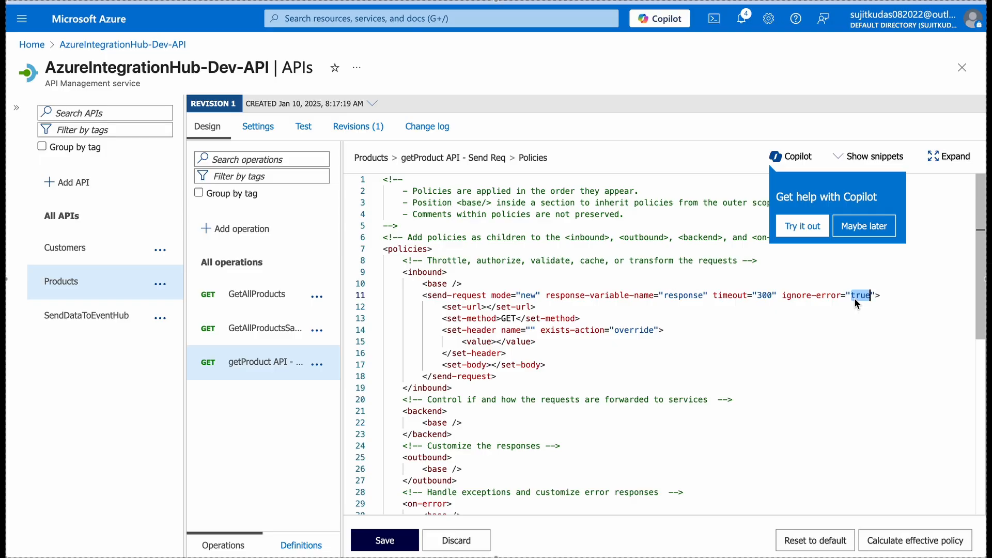
text(f)
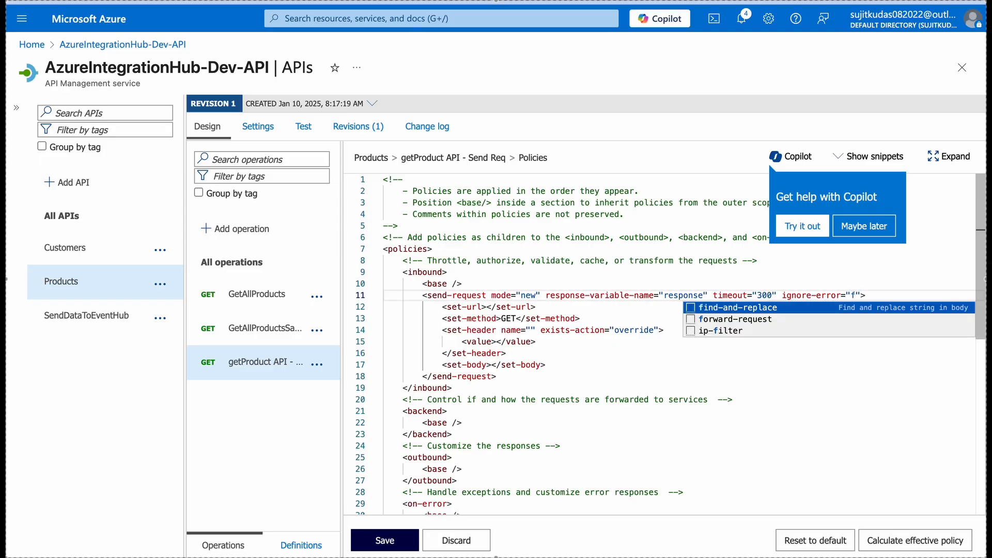
text(alse)
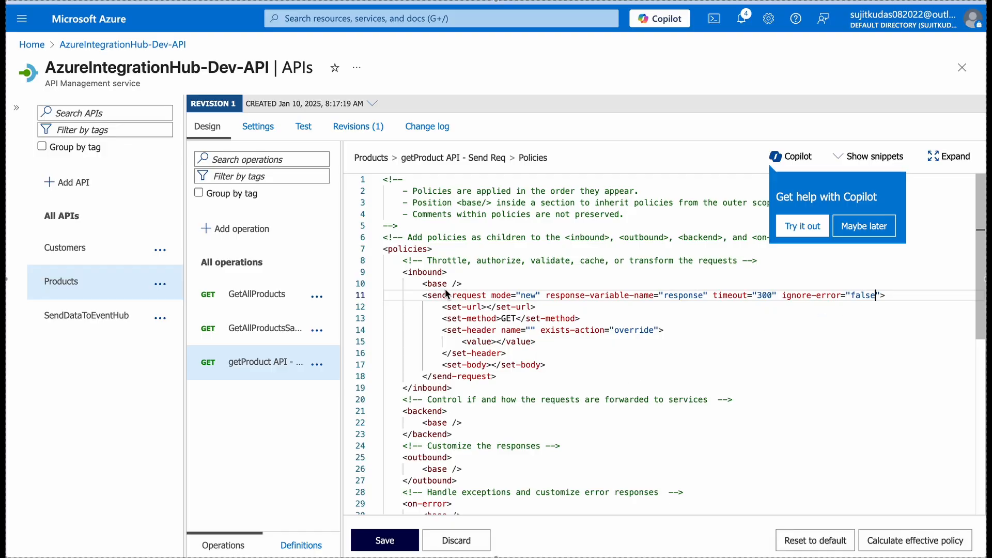
click(486, 307)
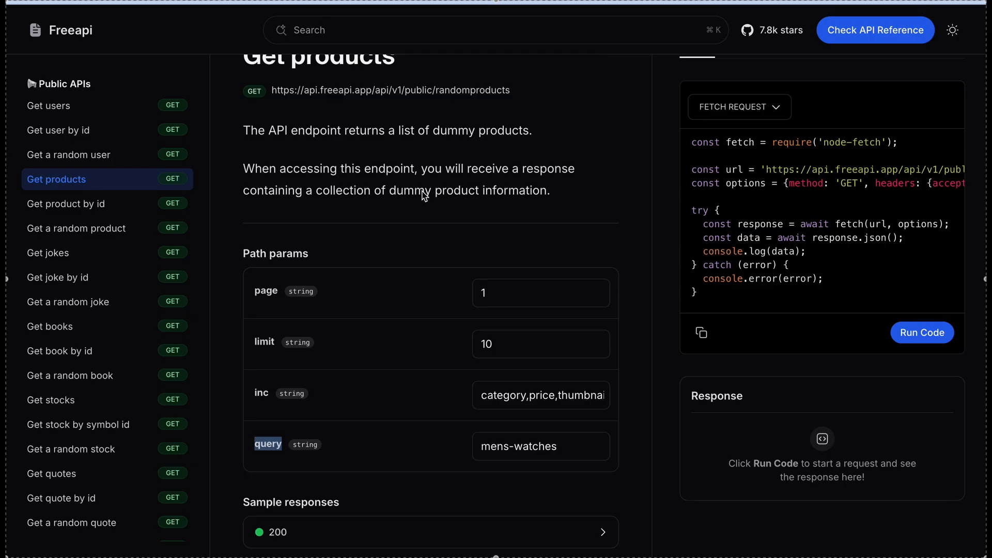
scroll(424, 195, up, 2)
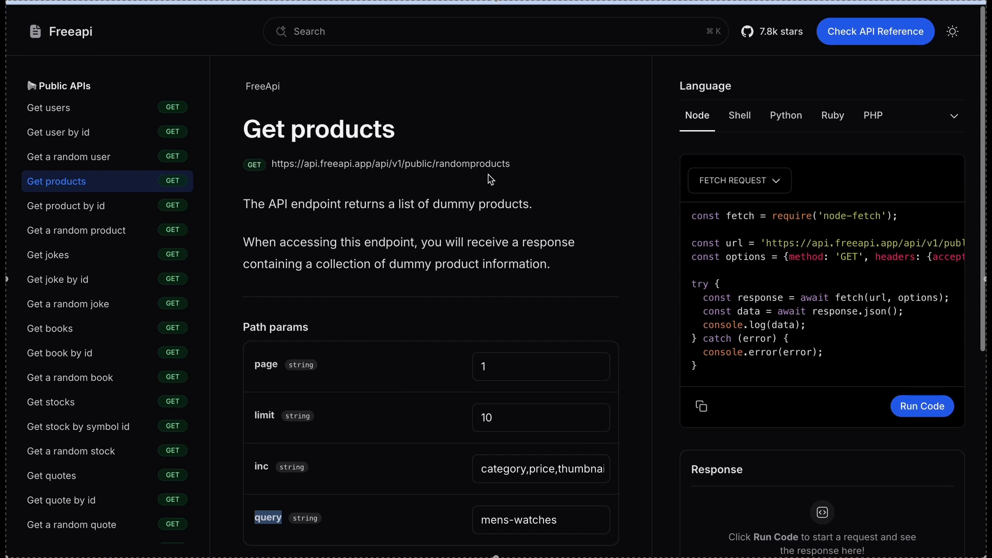
click(519, 168)
drag(511, 163, 273, 158)
key(ctrl+c)
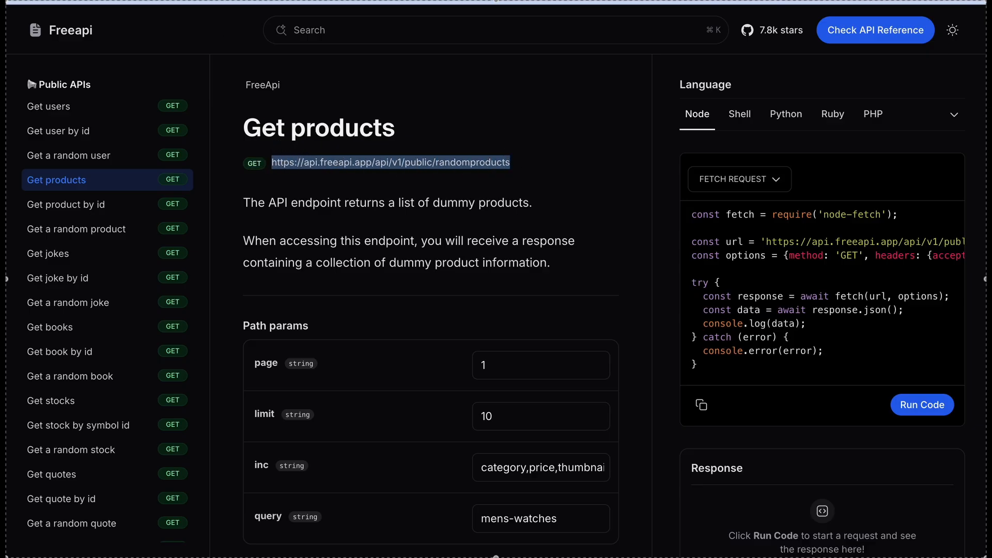
key(ctrl+Tab)
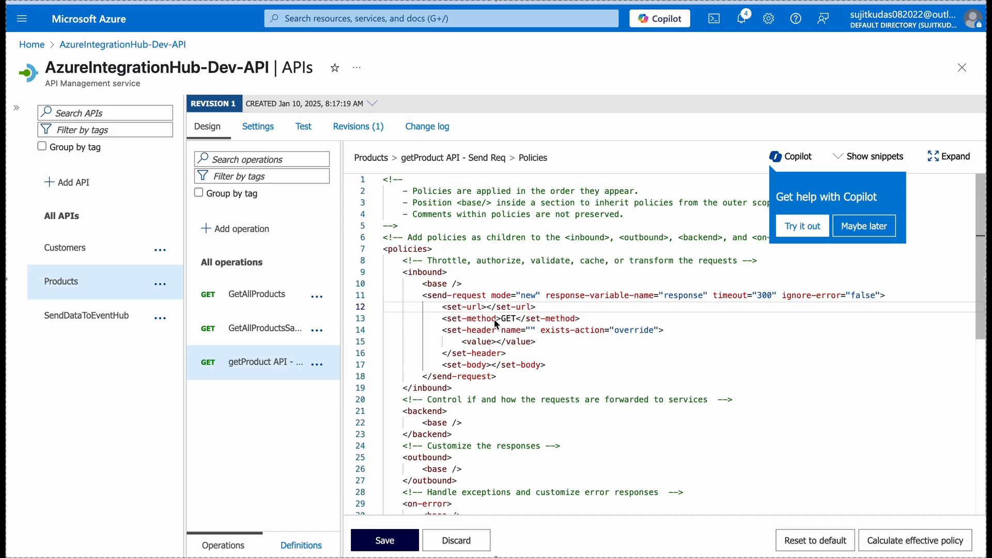
key(ctrl+v)
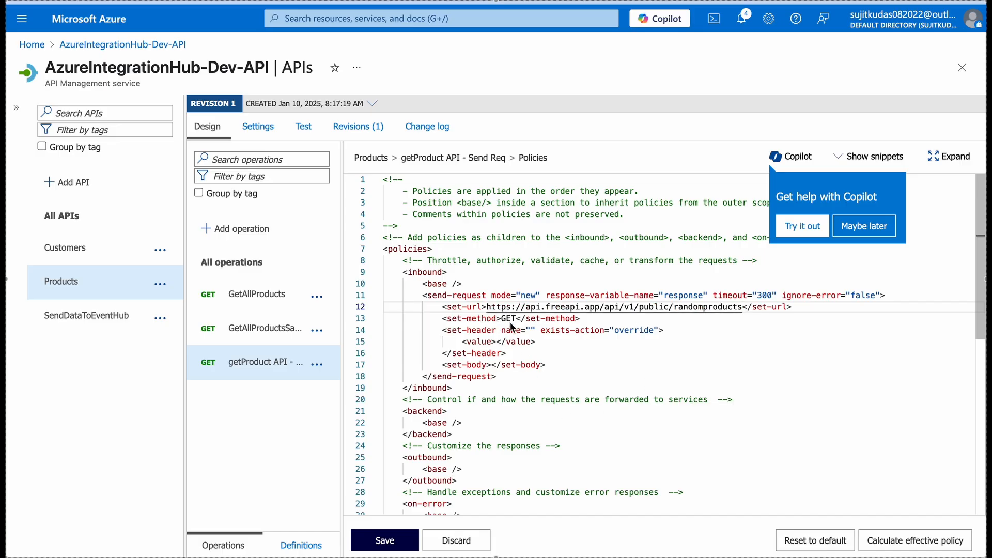
scroll(511, 326, down, 1)
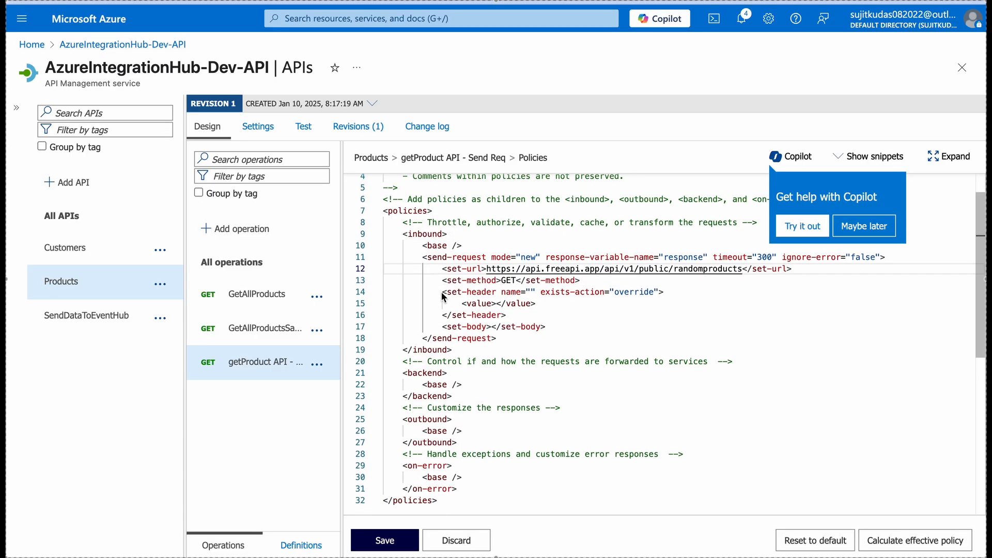
Remove the set-header and set-body elements from the send-request policy and insert a set-variable policy snippet above it
drag(443, 293, 548, 328)
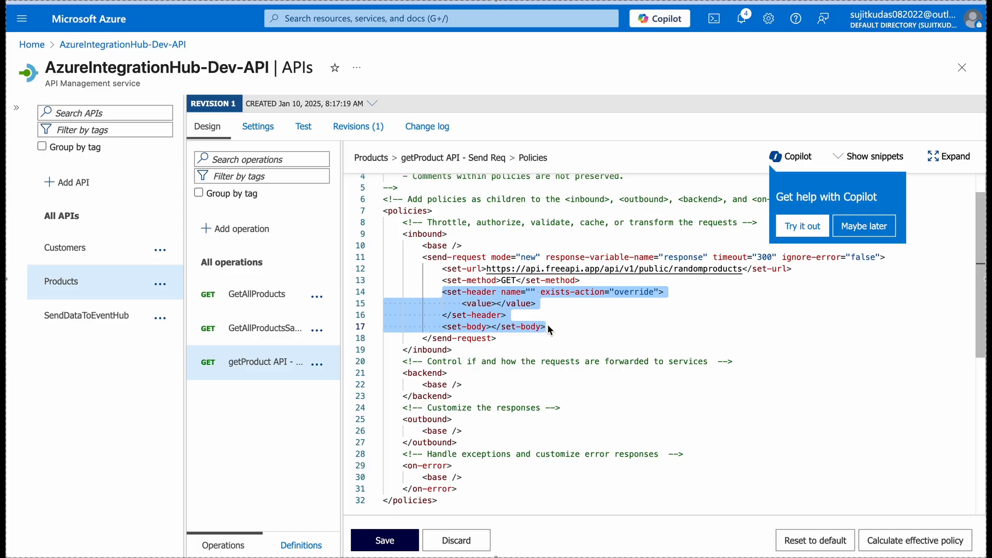
key(BackSpace)
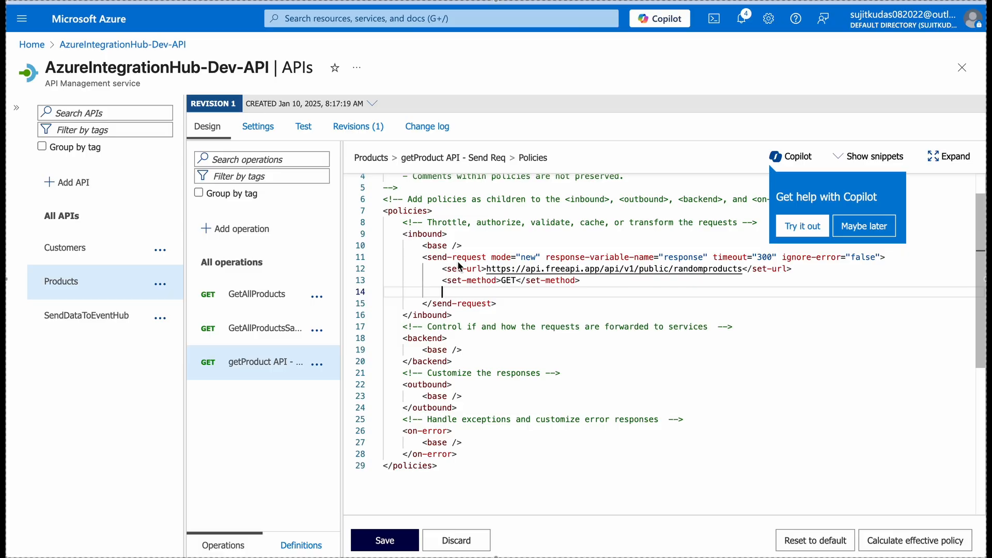
click(466, 248)
key(Return)
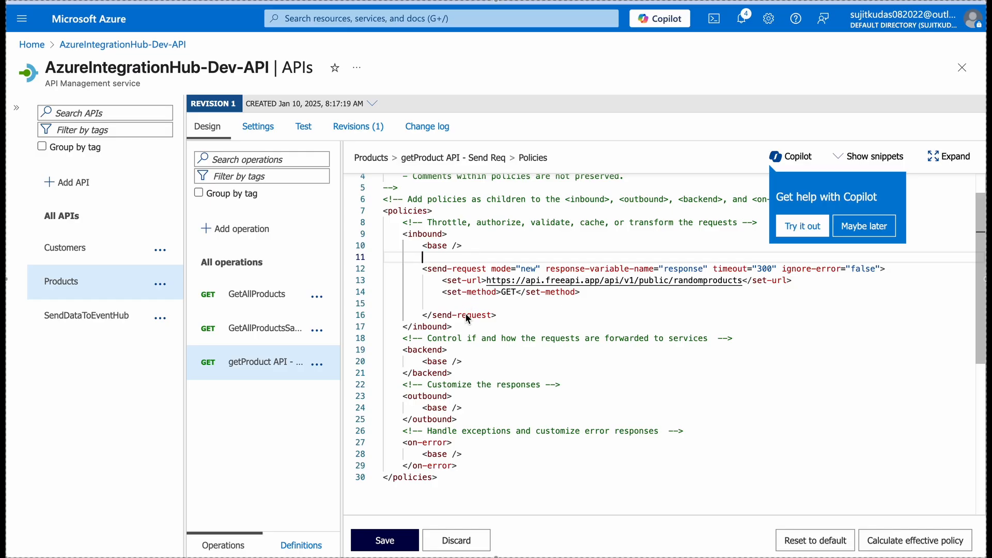
text(<set-variable name="" value="@()" />)
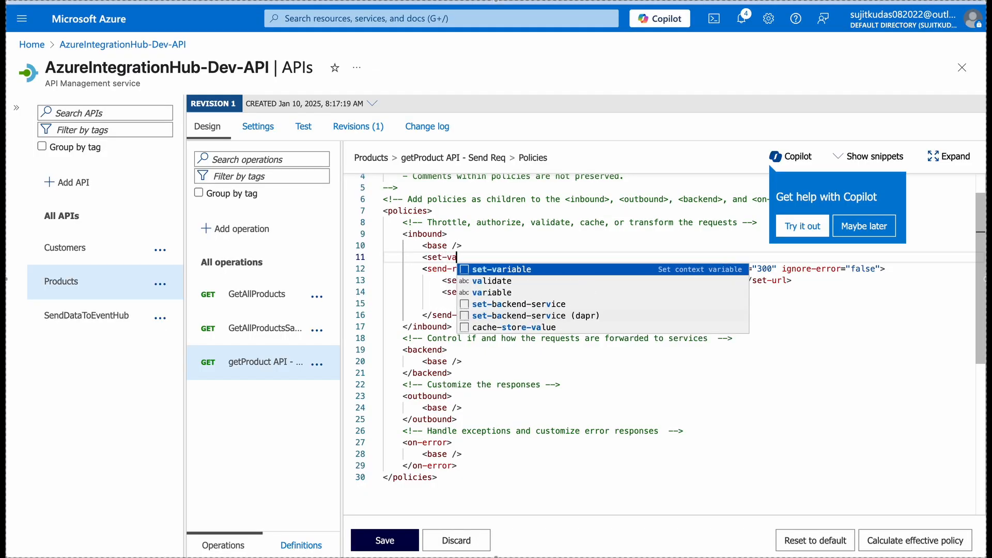
key(Return)
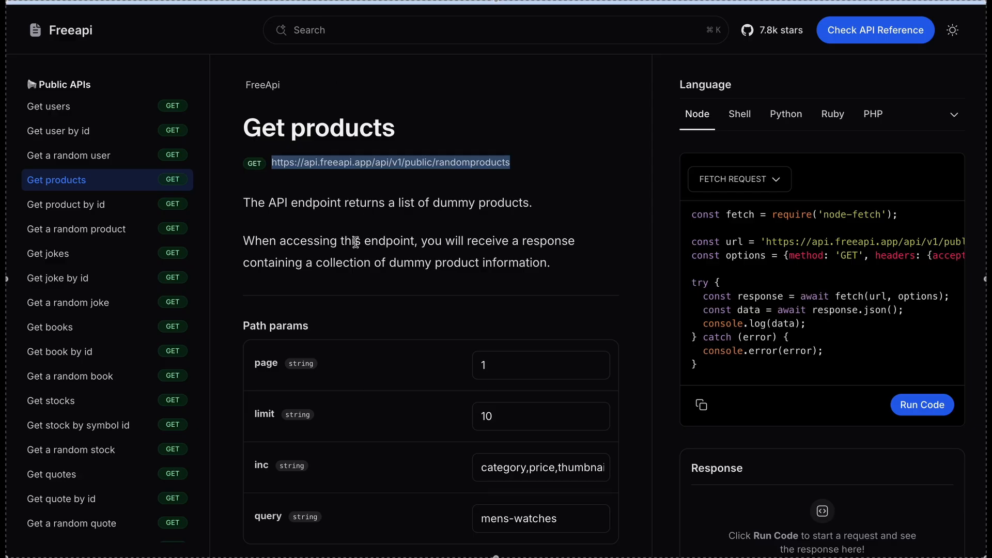
Copy the parameter name page from the Freeapi Get products documentation into the set-variable policy's name attribute
scroll(335, 353, down, 1)
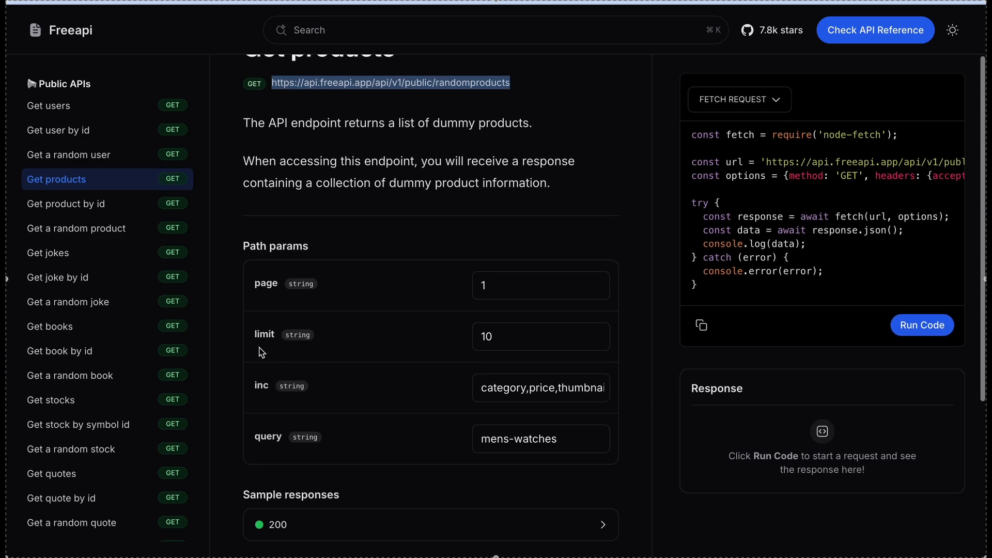
double_click(266, 288)
key(ctrl+c)
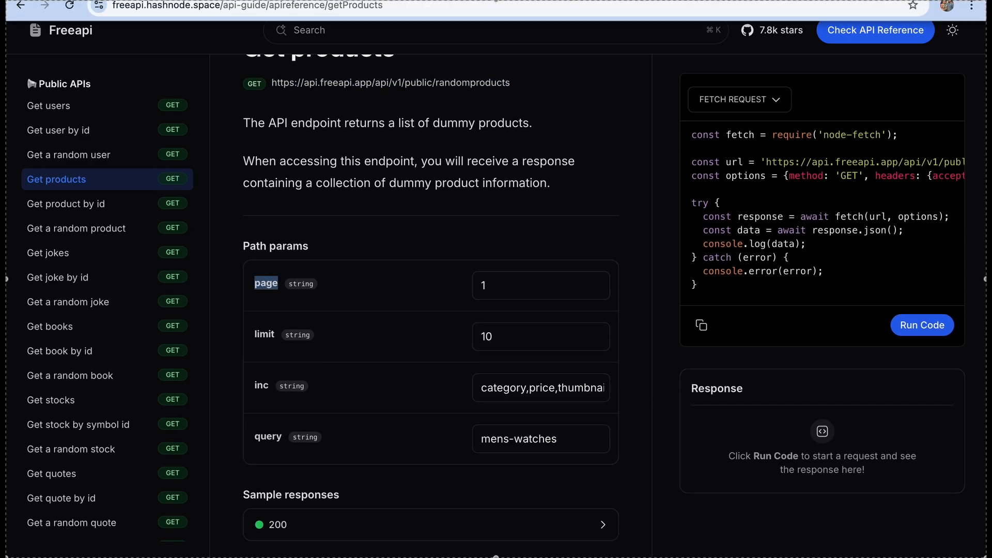
click(403, 1)
click(521, 257)
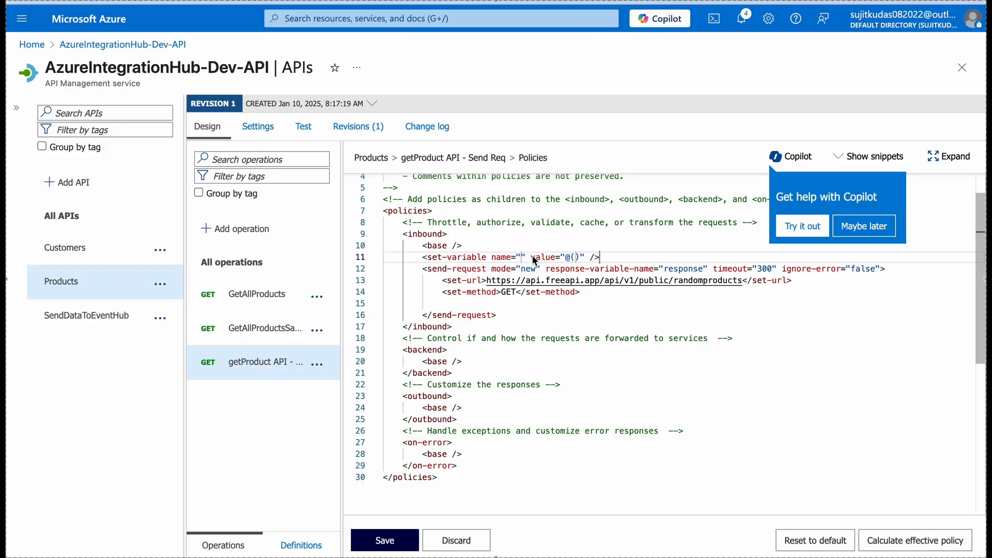
key(ctrl+v)
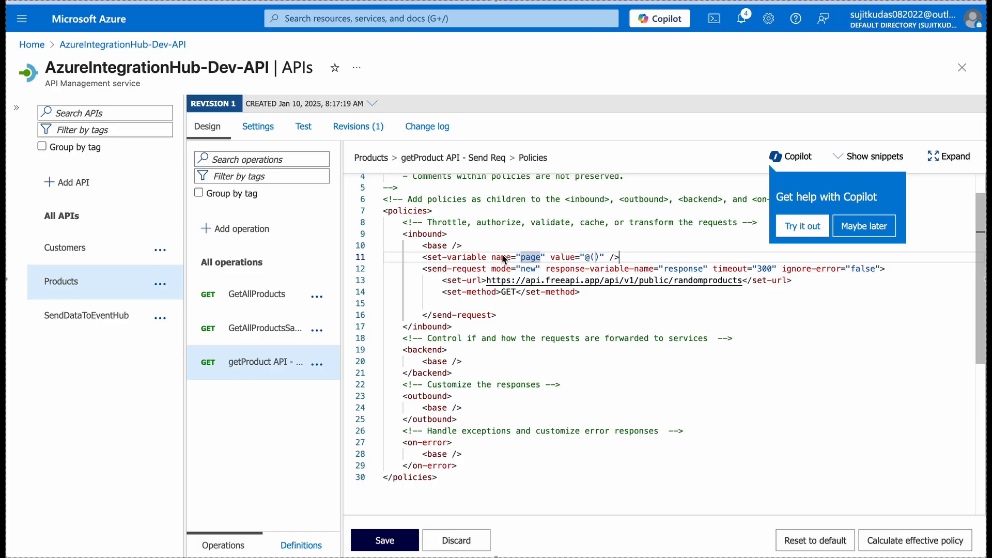
Rewrite the page variable's value expression as a string cast, @((string))
click(742, 283)
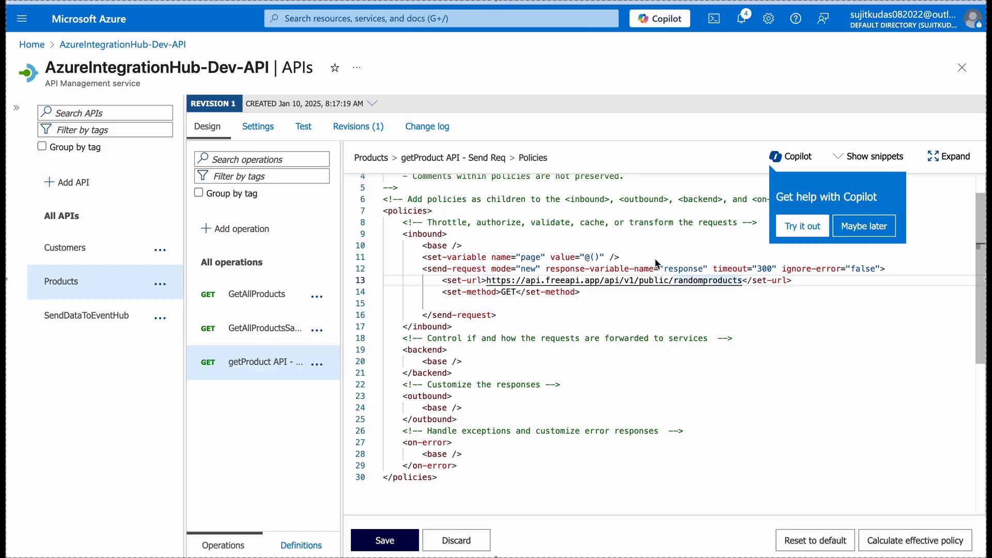
click(600, 256)
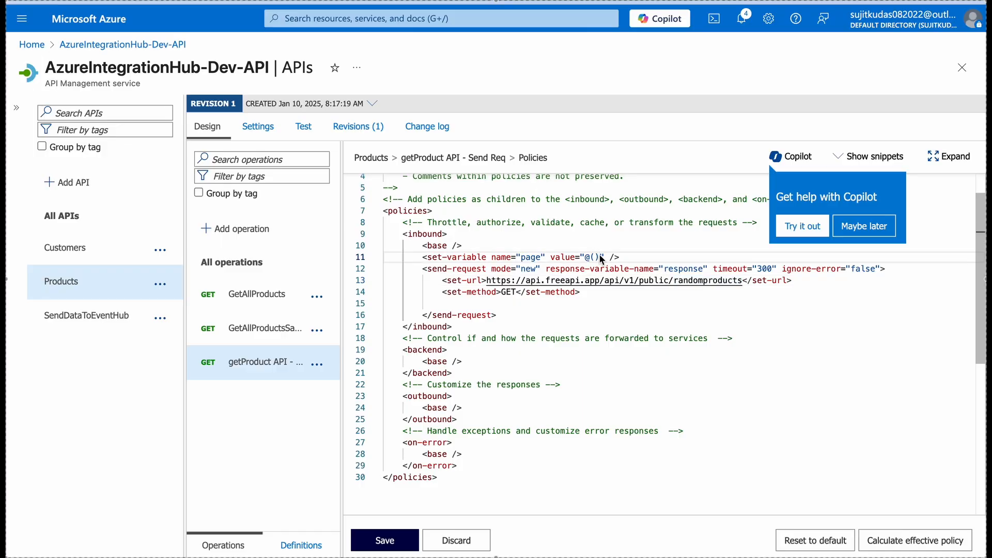
key(BackSpace)
key(BackSpace)
key(BackSpace)
text(@)
text(()
text())
text(())
key(Left)
text(string) con)
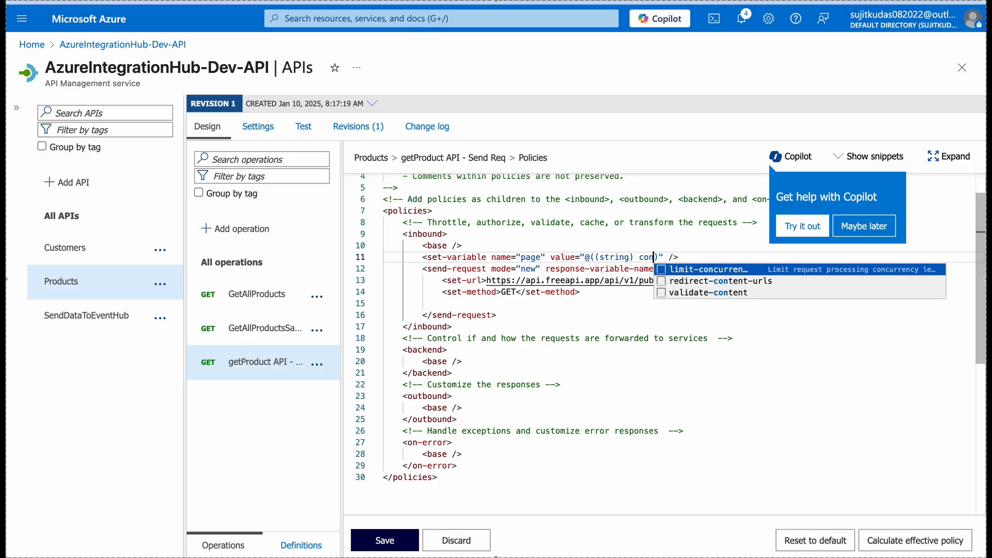
key(BackSpace)
key(BackSpace)
key(BackSpace)
key(BackSpace)
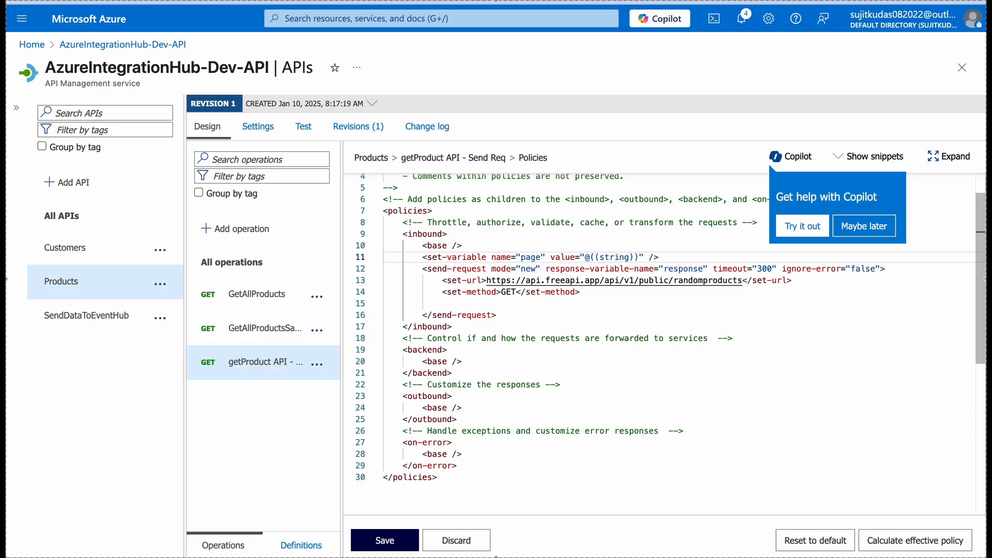
Extend the page variable's expression after the string cast with context.Request.Query.GetValueorDefault("")
text(contex)
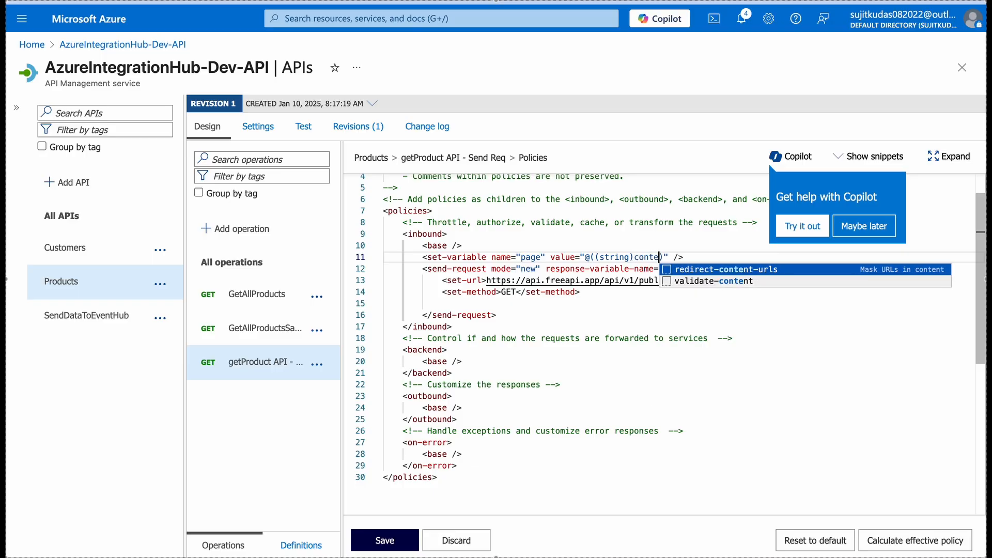
text(t.Re)
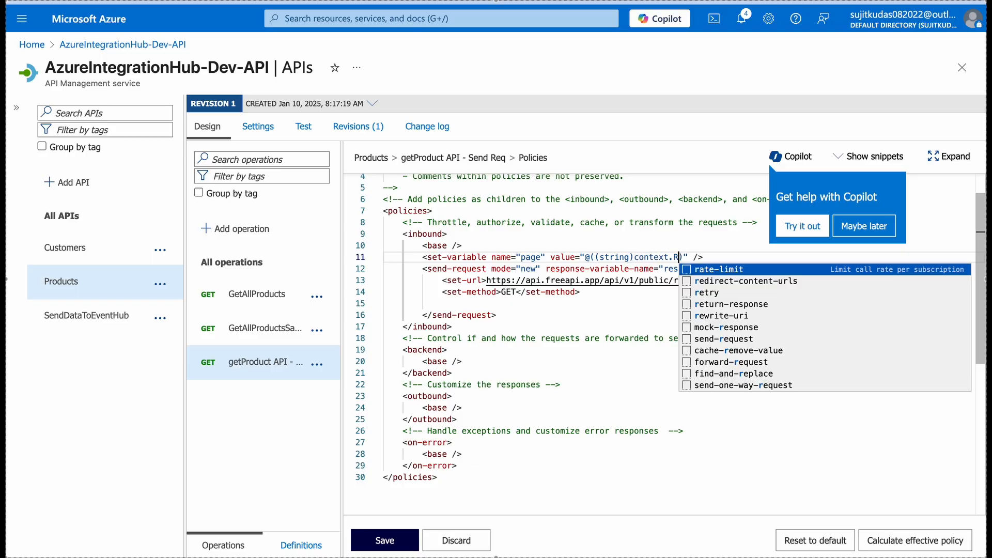
text(quest)
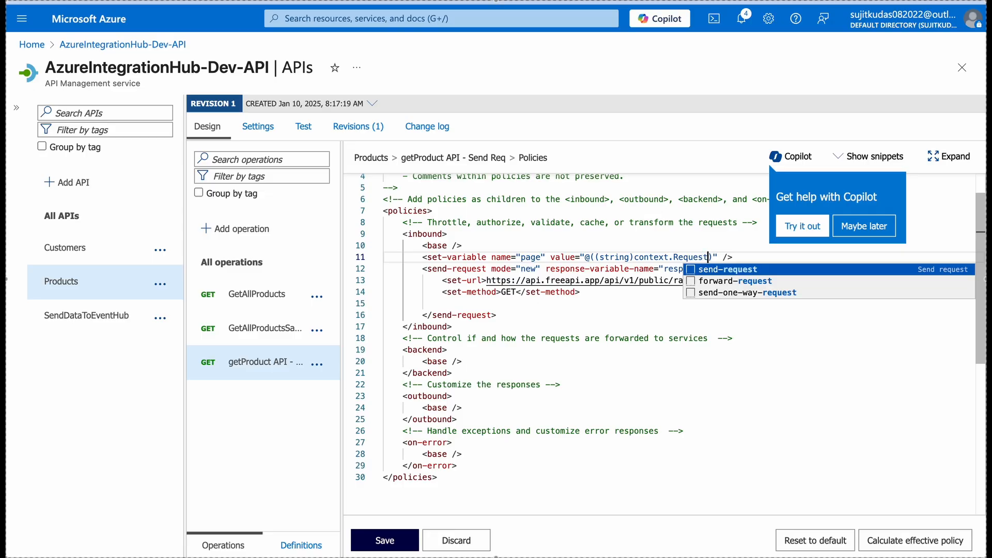
text(.)
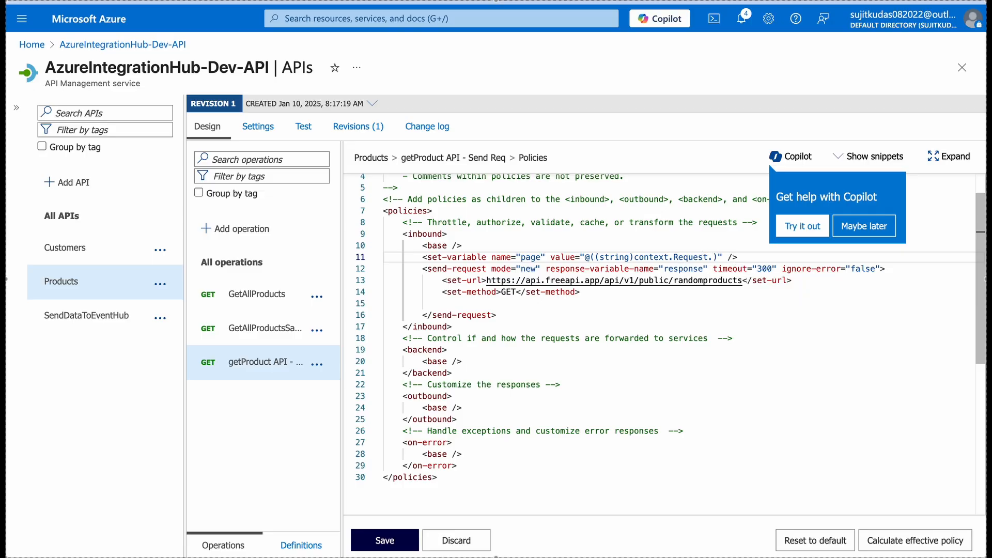
text(Query)
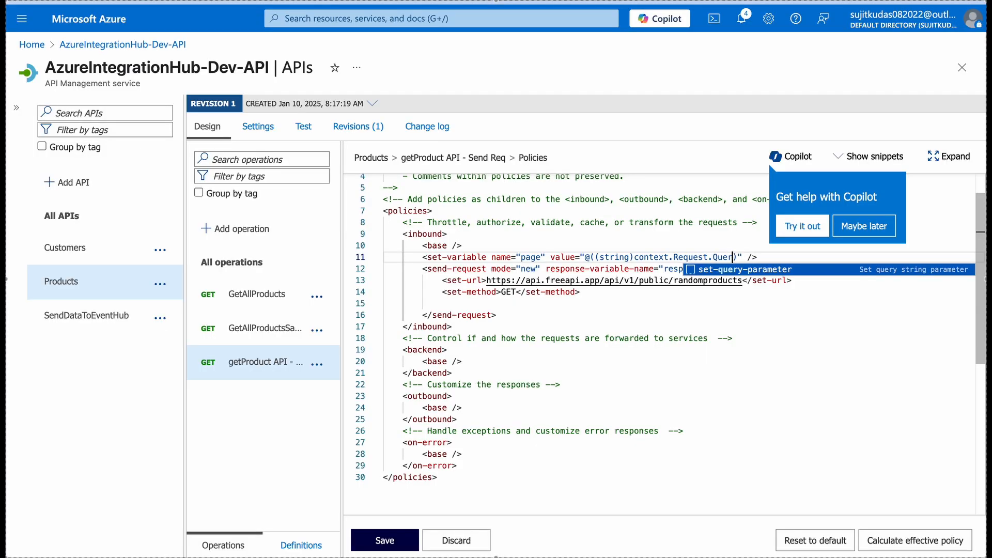
text(.Get)
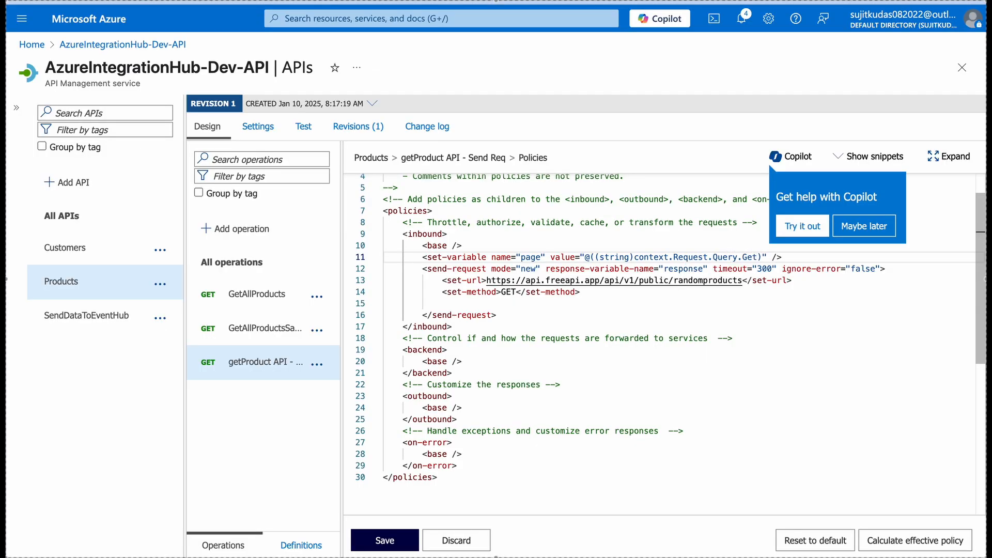
text(Val)
text(ueorDefault())
key(Left)
text(")
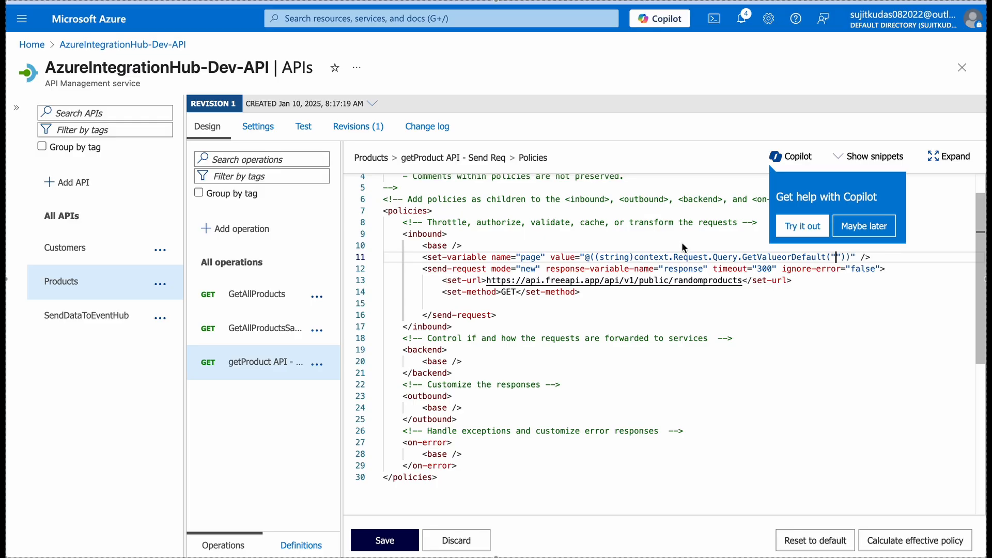
Complete the GetValueorDefault call with "page" as the parameter name and an empty string as the default
double_click(531, 258)
key(ctrl+c)
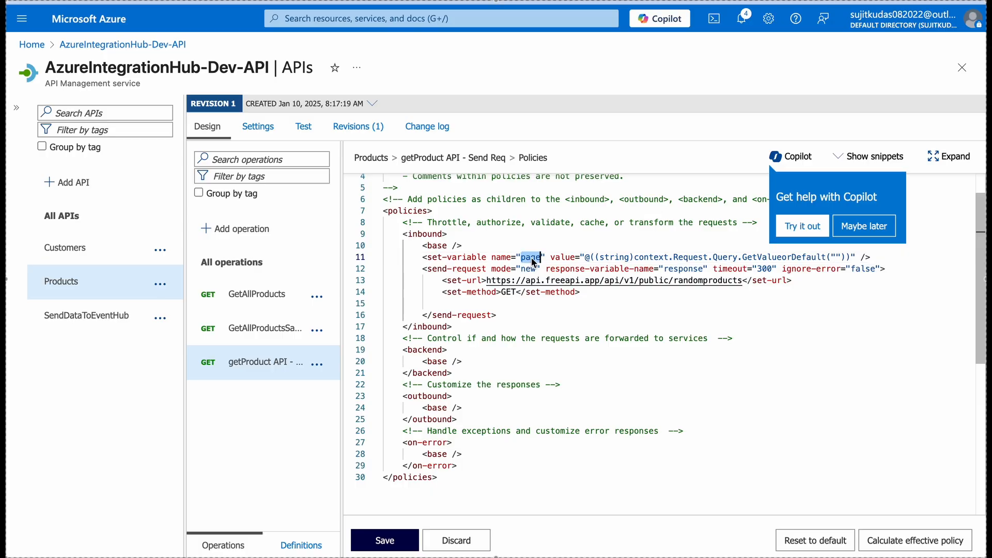
click(839, 259)
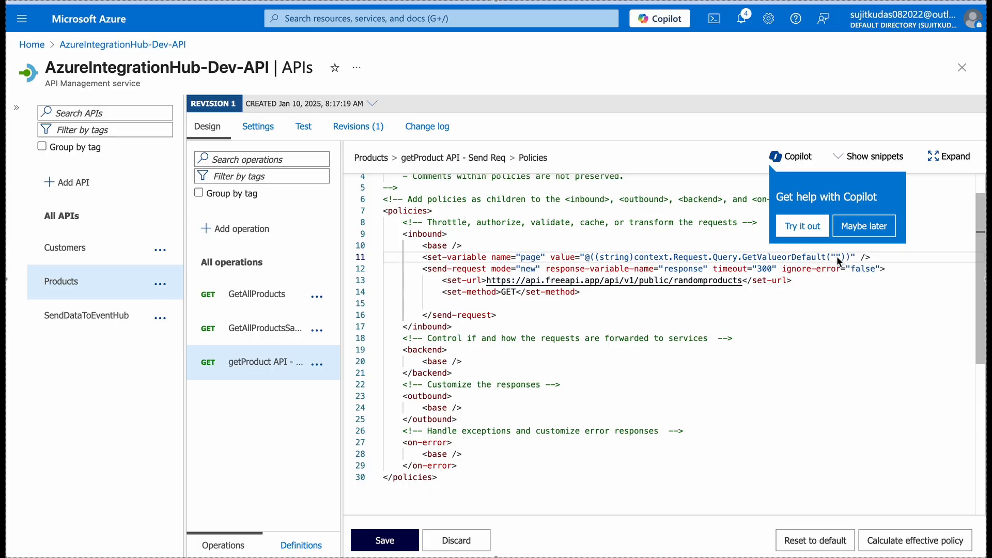
key(ctrl+v)
key(Right)
text(,")
Duplicate the page set-variable line three times directly below the original
drag(911, 256, 421, 257)
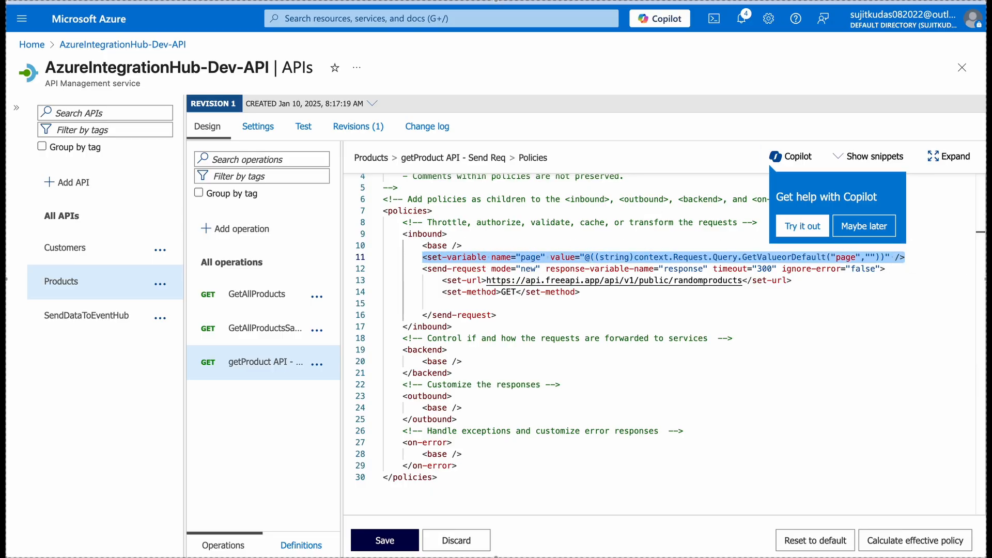
key(ctrl+c)
click(904, 257)
key(Return)
key(ctrl+v)
key(Return)
key(ctrl+v)
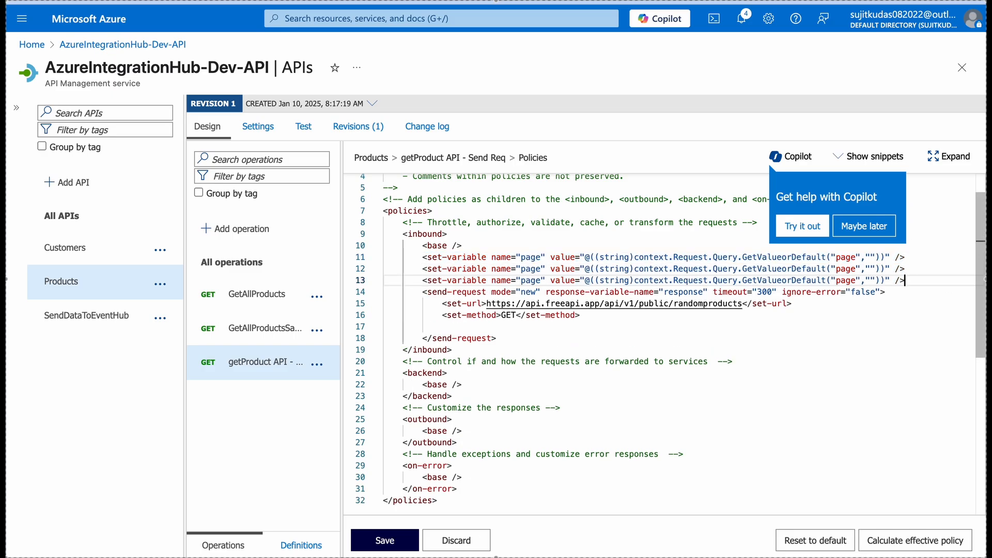
key(Return)
key(ctrl+v)
Copy the parameter name limit from the Freeapi documentation into the second set-variable's name and GetValueorDefault argument
key(ctrl+Tab)
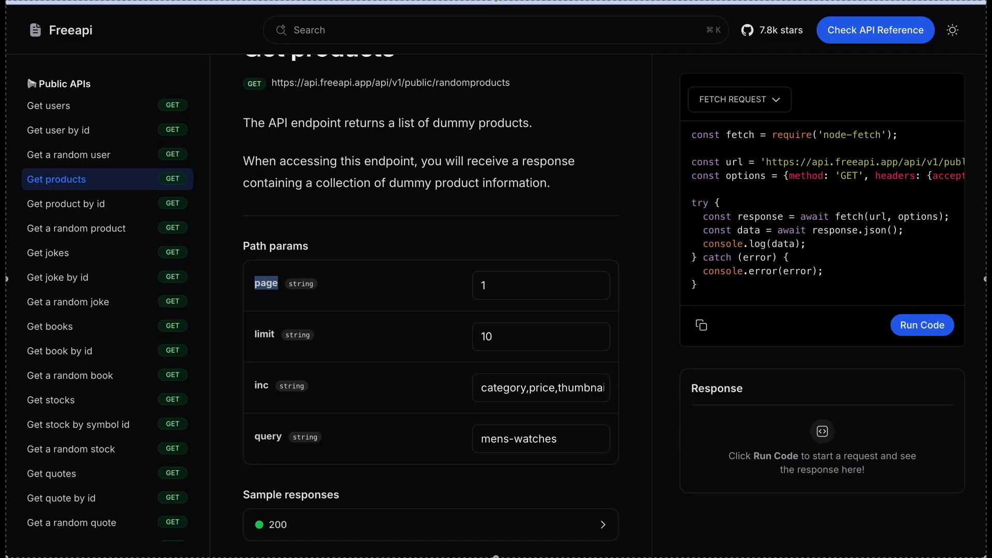
double_click(265, 336)
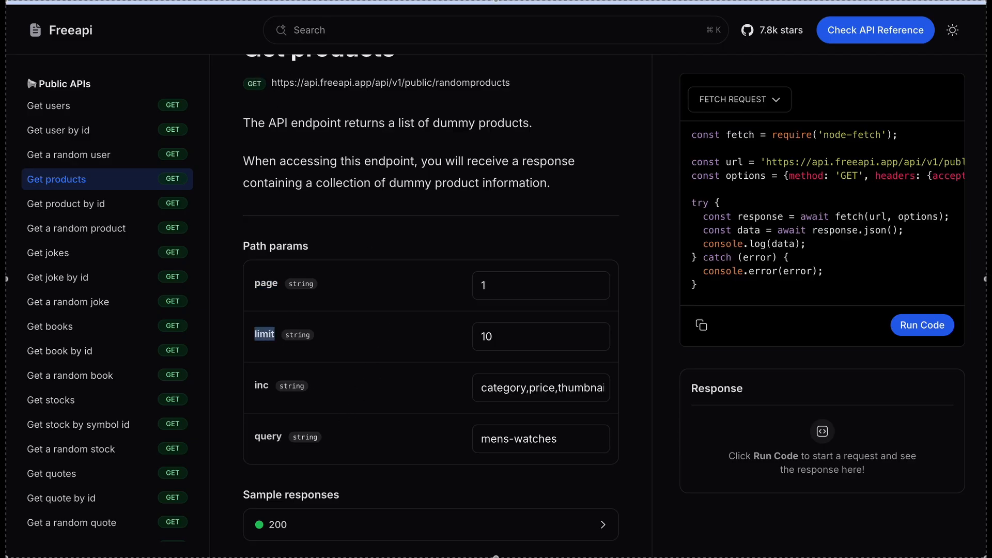
key(ctrl+Tab)
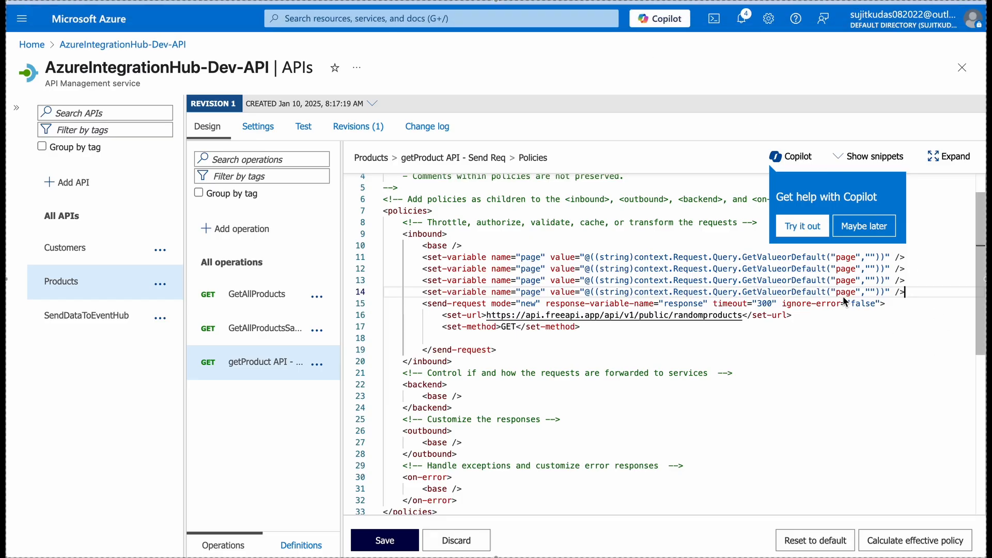
double_click(850, 269)
key(ctrl+v)
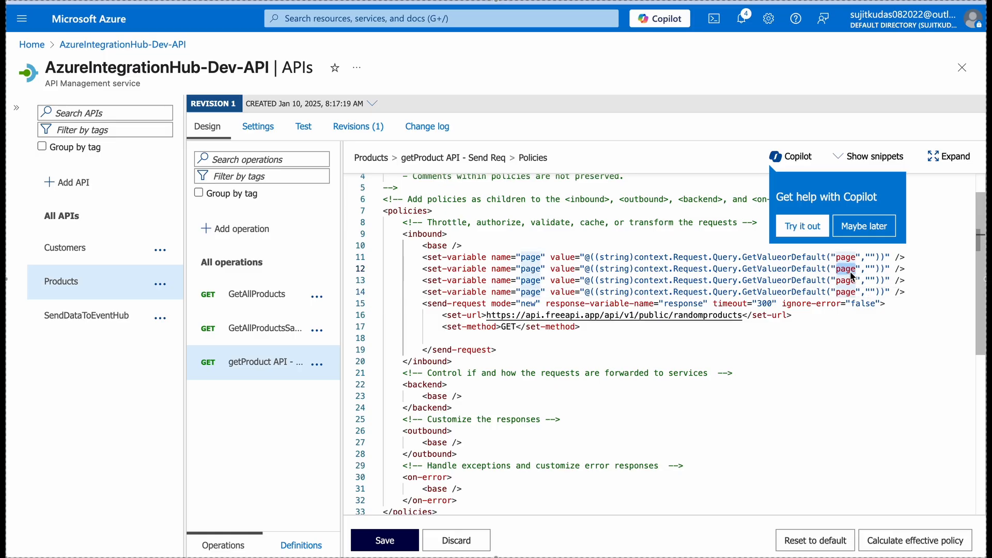
double_click(530, 269)
key(ctrl+v)
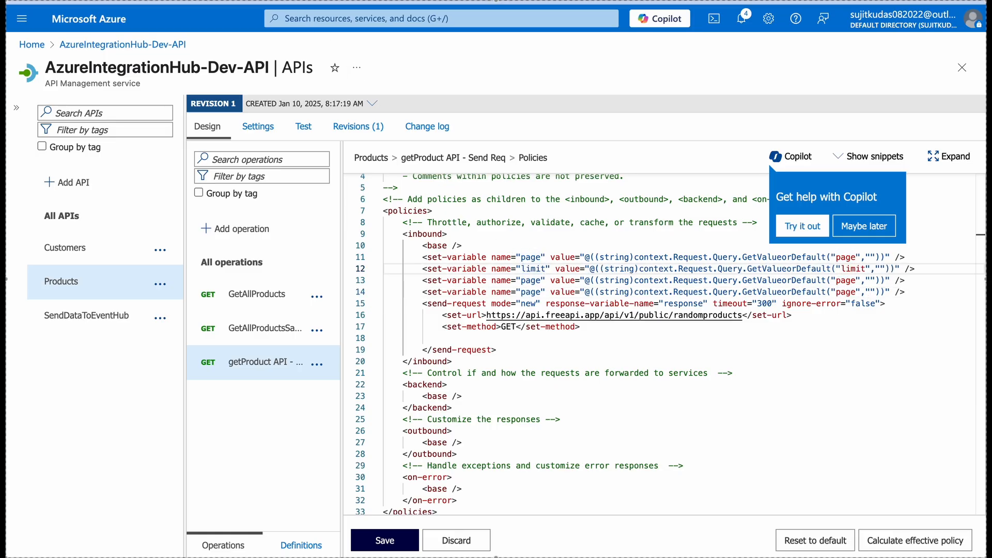
Copy the parameter name inc from the Freeapi documentation into the third set-variable's name and GetValueorDefault argument
key(alt+Tab)
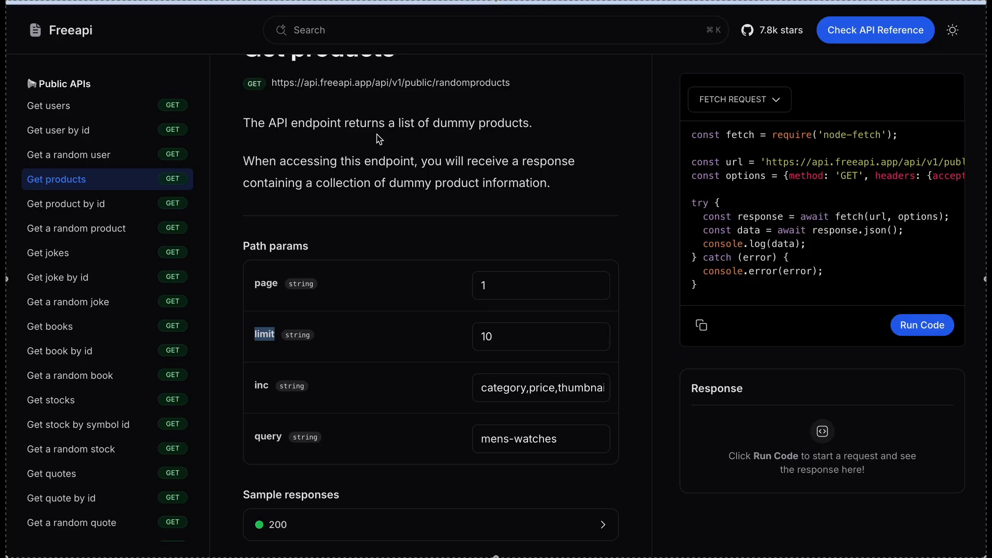
double_click(261, 386)
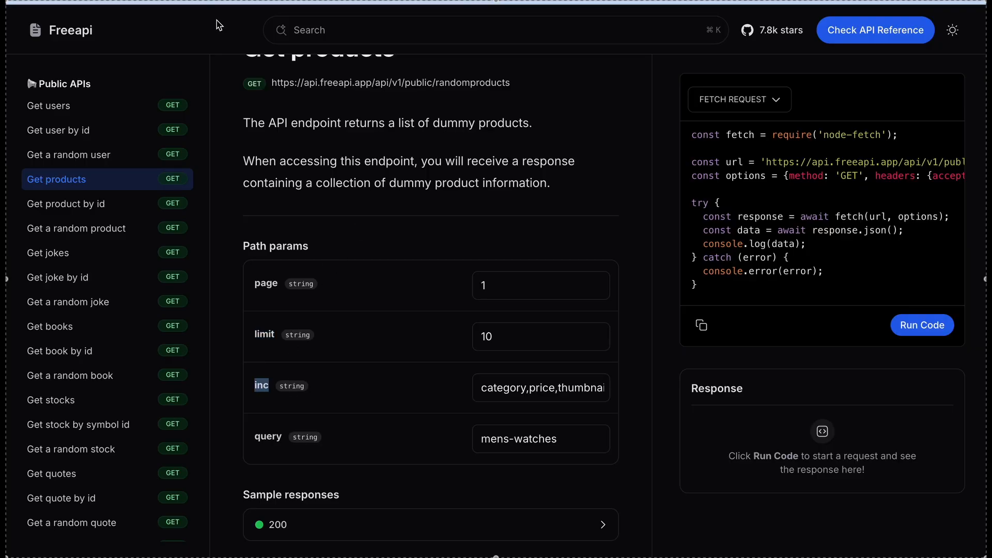
key(alt+Tab)
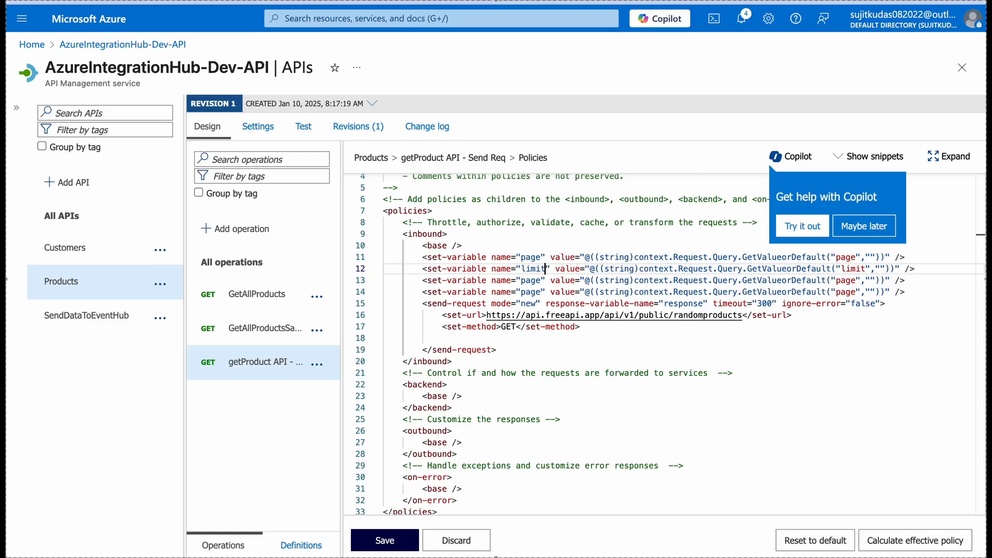
double_click(532, 281)
key(ctrl+v)
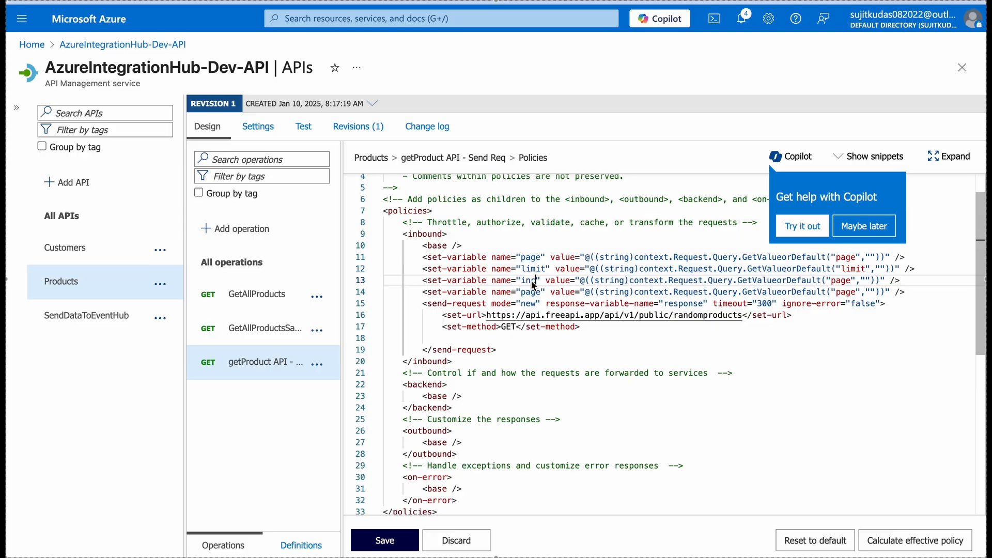
double_click(843, 283)
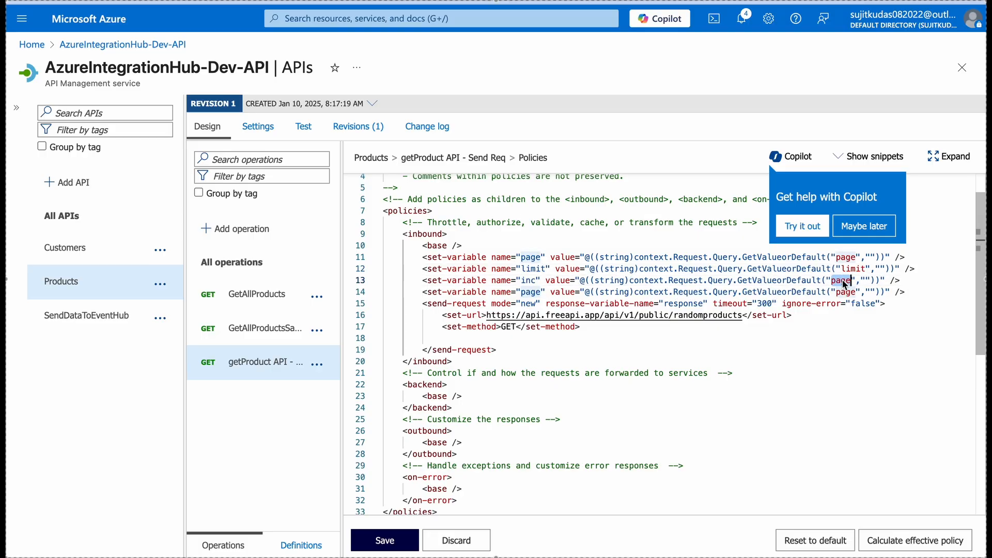
key(ctrl+v)
Set the fourth set-variable's name and its GetValueorDefault argument to query
double_click(843, 294)
text(qur)
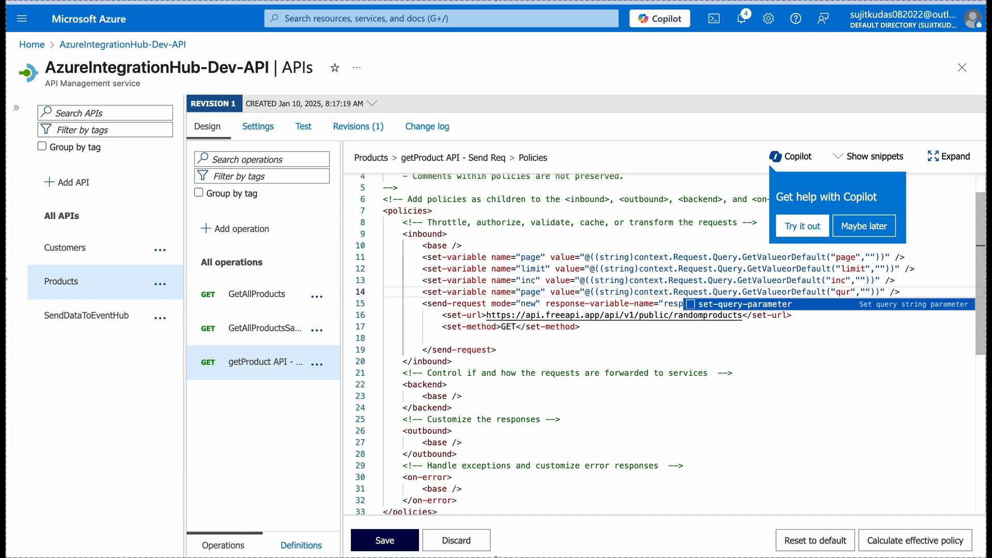
key(BackSpace)
text(ery)
click(833, 337)
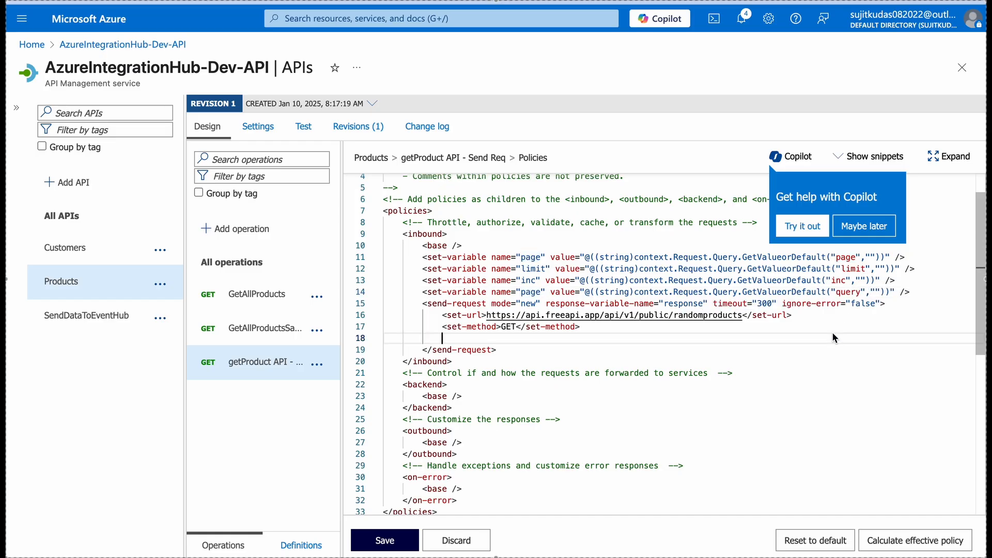
click(845, 294)
double_click(530, 292)
key(ctrl+v)
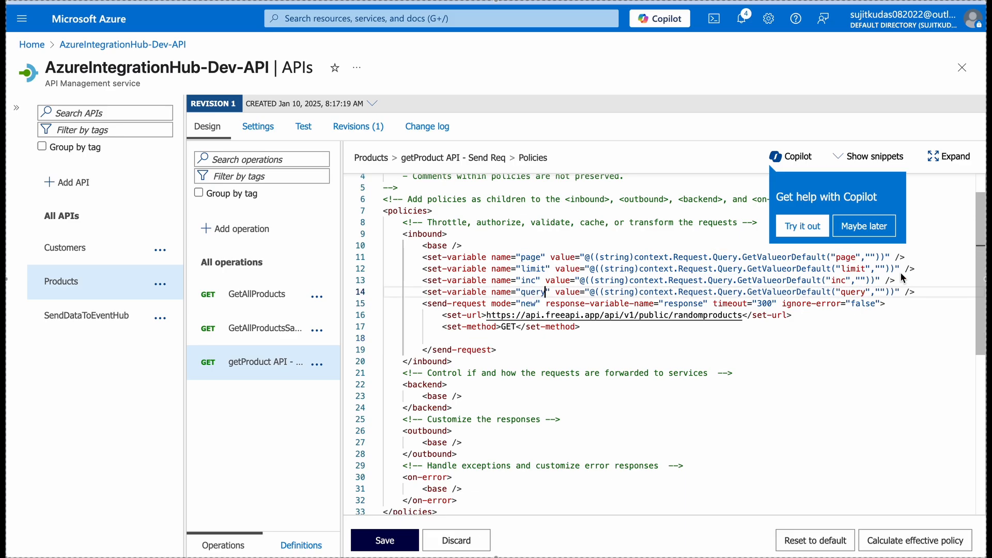
Add a set-variable policy named QueryParameter below the query variable, leaving blank space before send-request
click(919, 294)
key(Return)
key(Return)
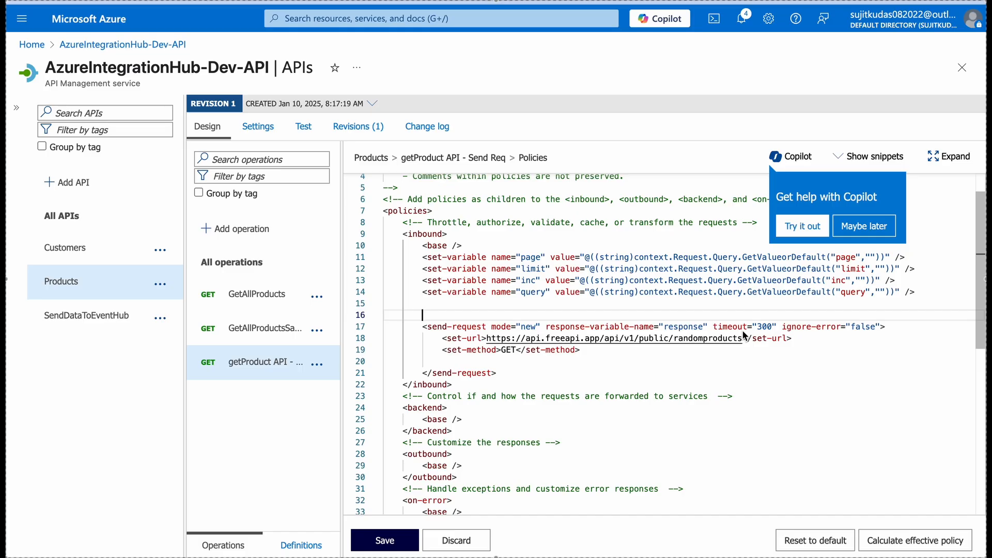
click(489, 303)
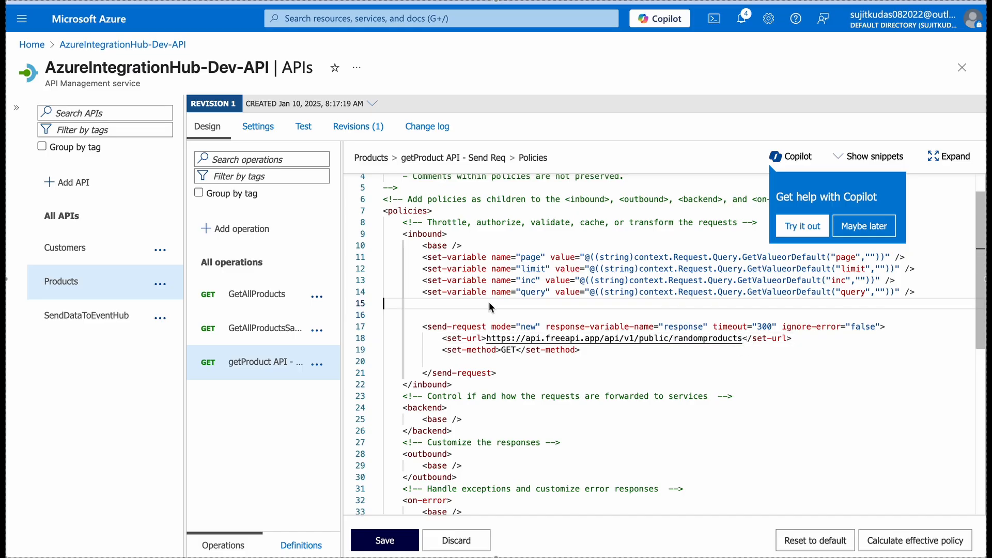
key(Tab)
key(Tab)
text(<set)
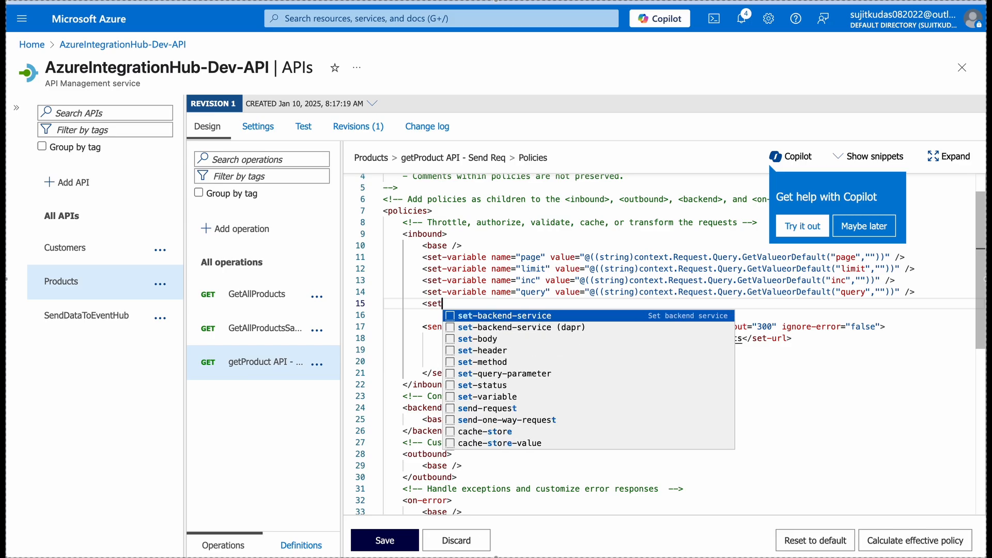
text(-va)
key(Return)
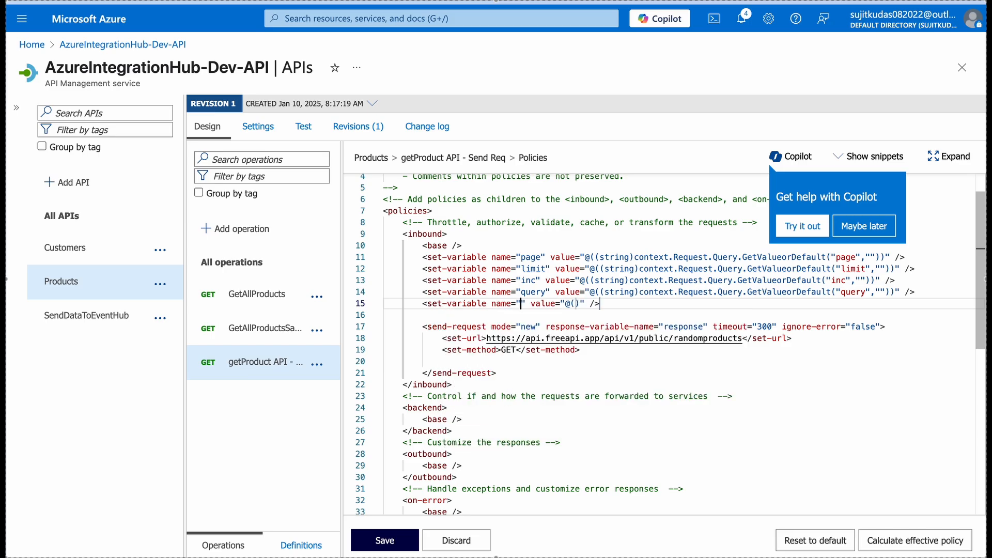
text(Query)
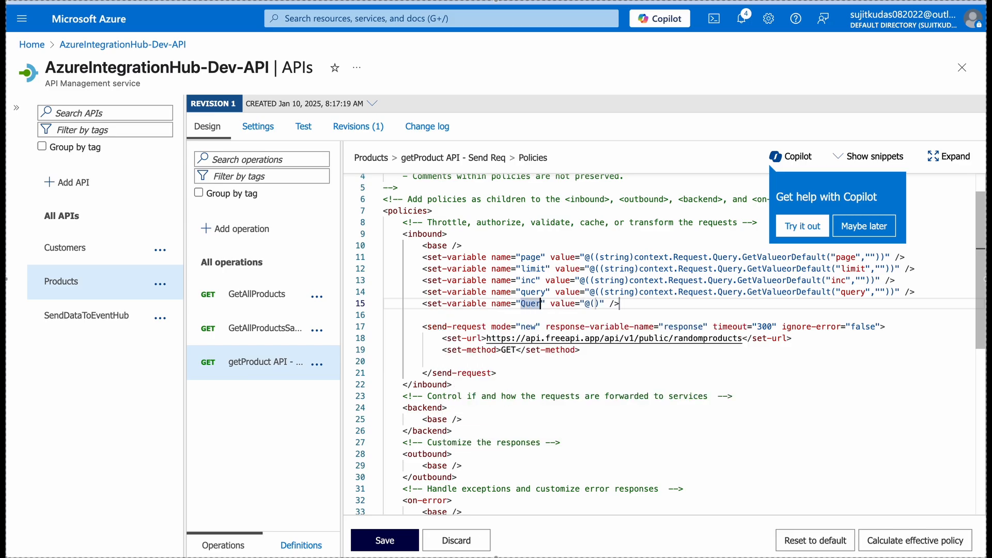
text(Parame)
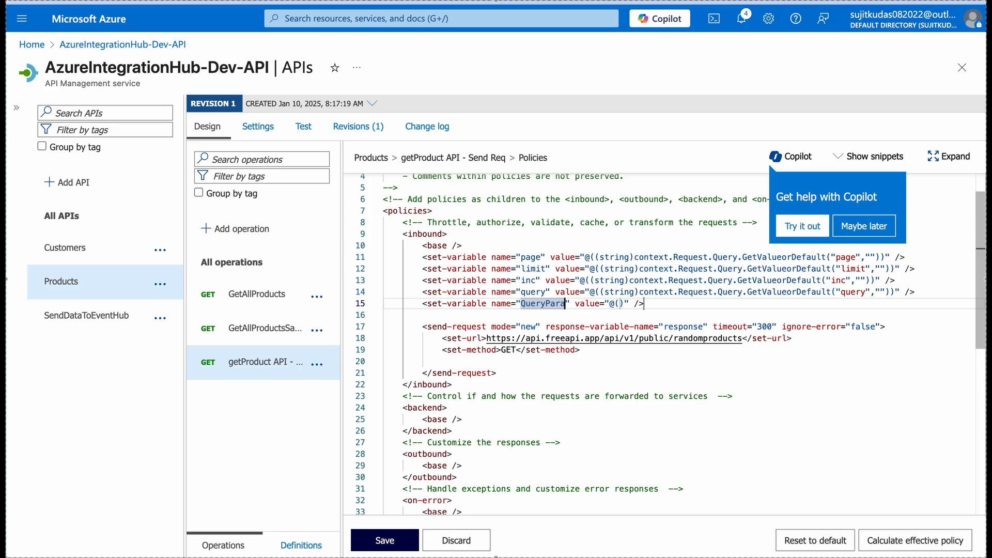
text(ter)
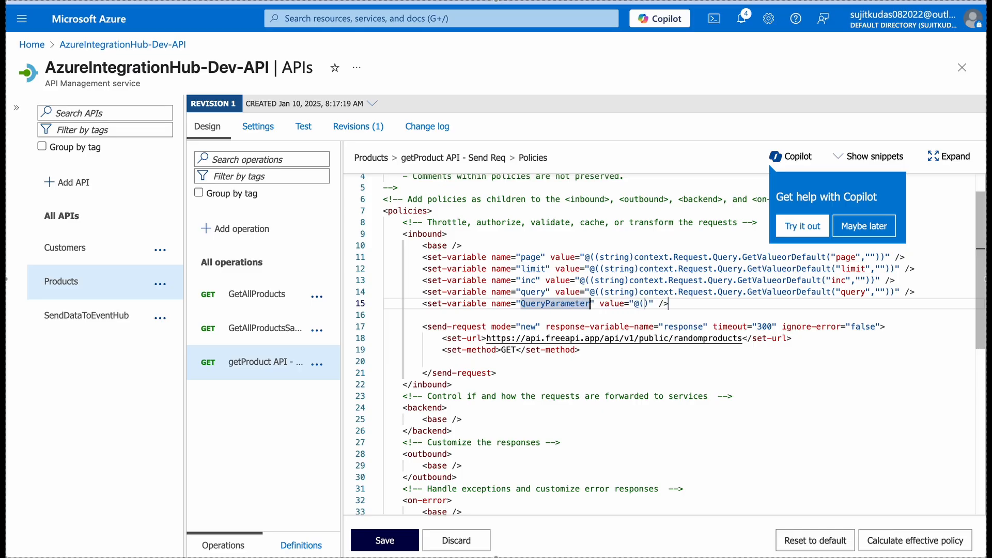
Remove the expression placeholder from the QueryParameter variable's value, leaving an empty string
key(Right)
key(Right)
key(Right)
key(Right)
key(Right)
key(Right)
key(Right)
key(Right)
key(Right)
key(Right)
key(Right)
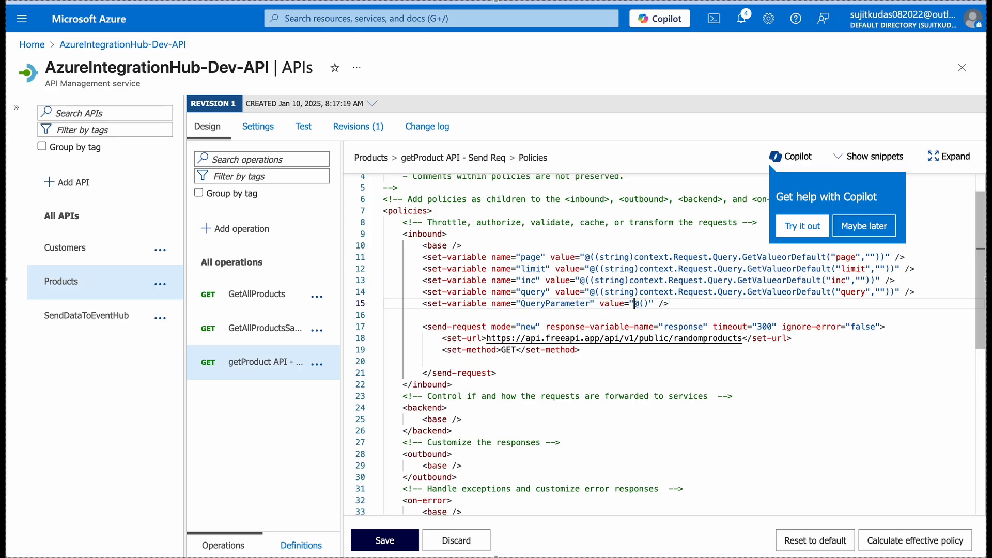
key(BackSpace)
key(BackSpace)
key(BackSpace)
click(662, 306)
Insert a choose block with when and otherwise branches between the QueryParameter variable and send-request
key(Return)
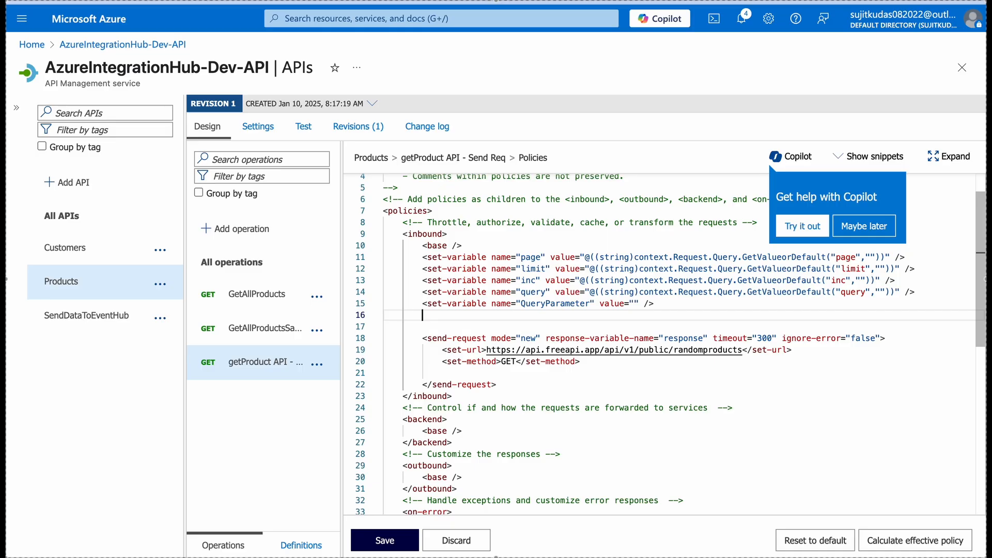
key(Return)
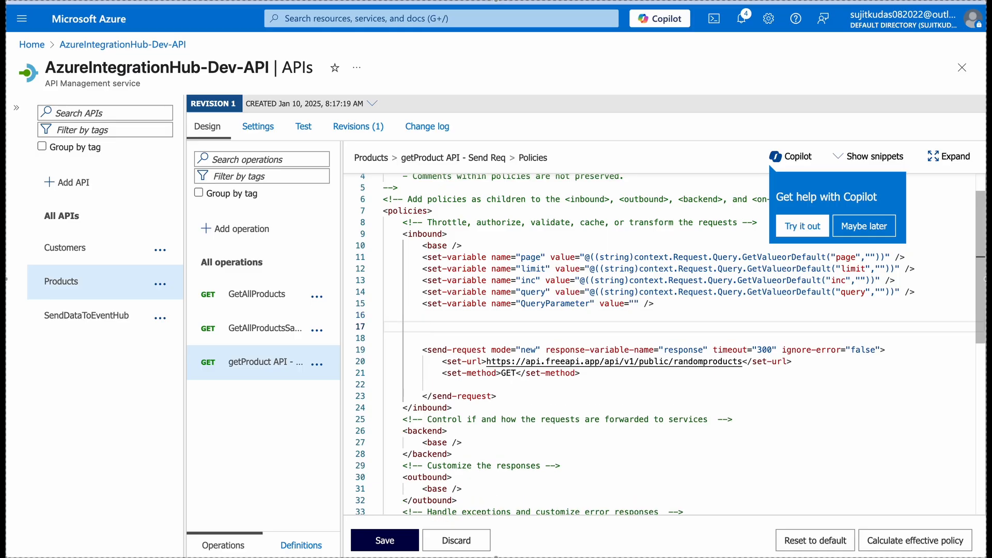
text(choo)
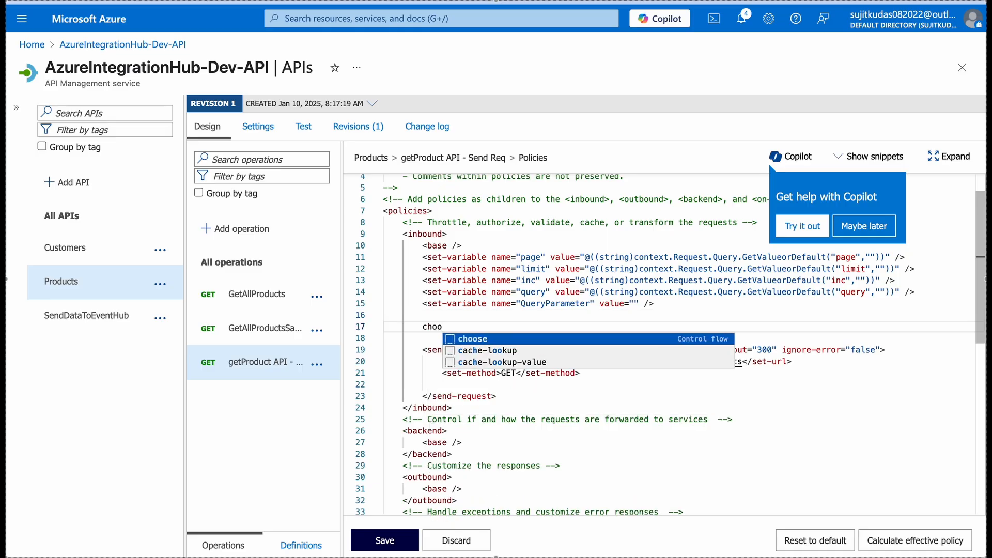
key(Return)
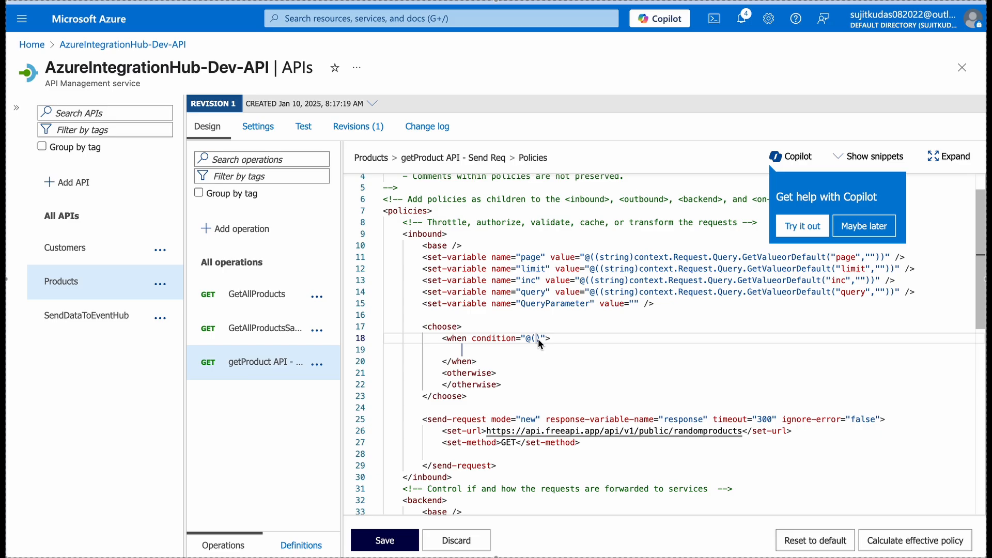
Enter context.Variables.GetValueorDefault<string>() as the expression in the when condition
text(conte)
text(xt.Va)
text(riables)
text(.Get)
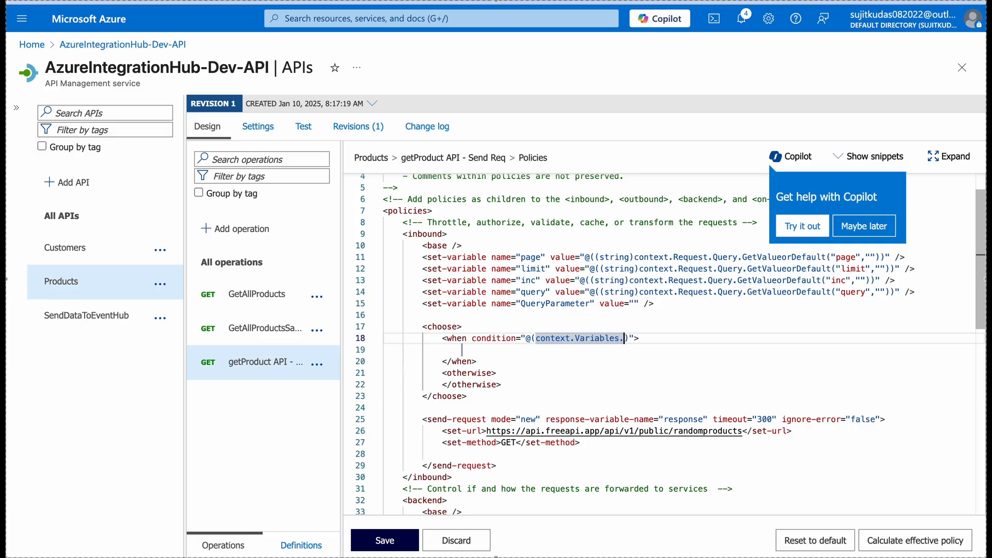
text(Value)
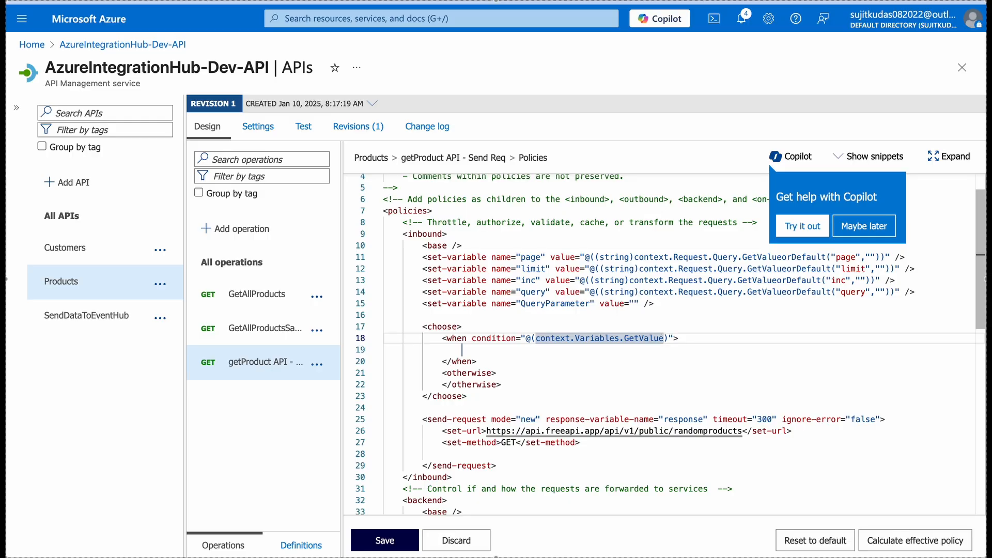
text(orDefault)
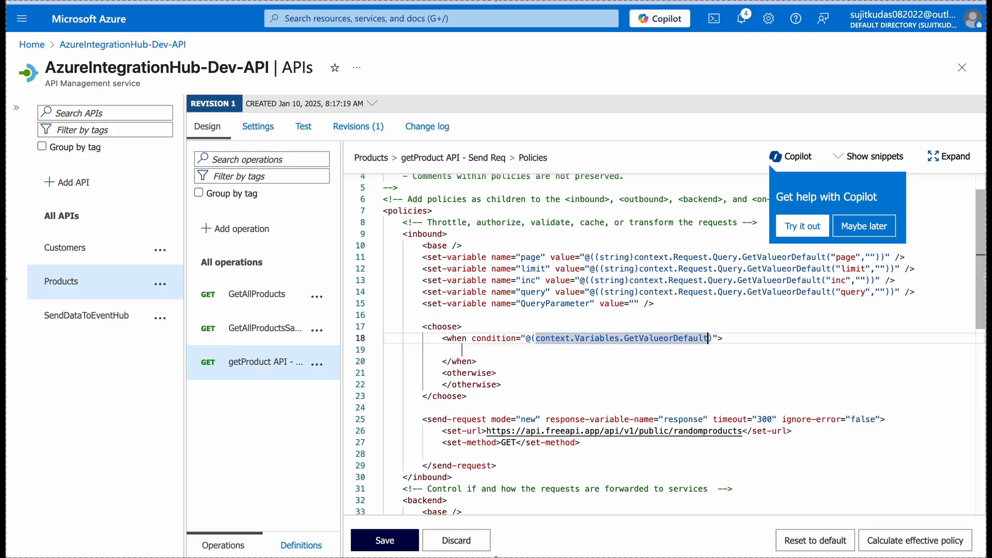
text(<string>)
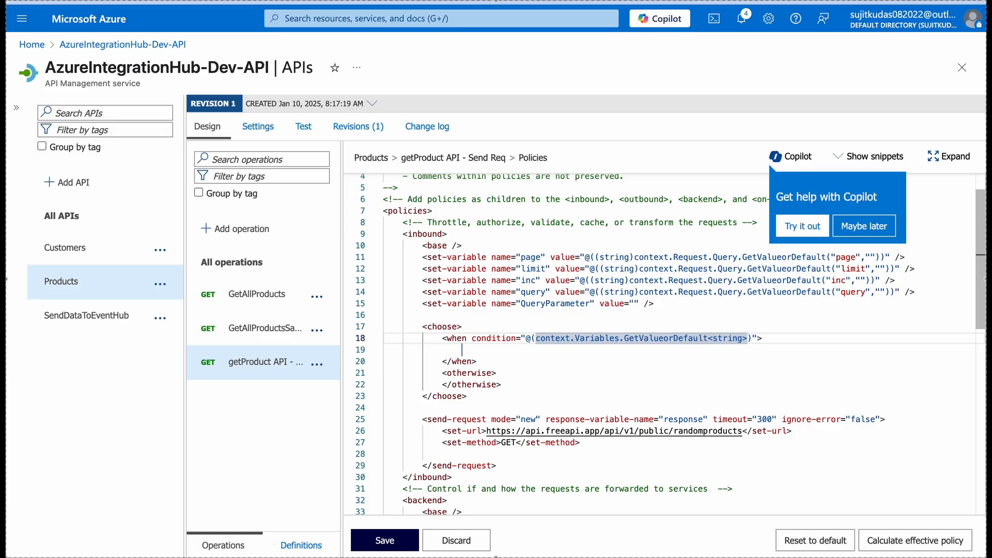
text(())
key(Left)
Complete the when condition with the arguments "page" and an empty string, and compare the result as != ""
double_click(529, 257)
key(ctrl+c)
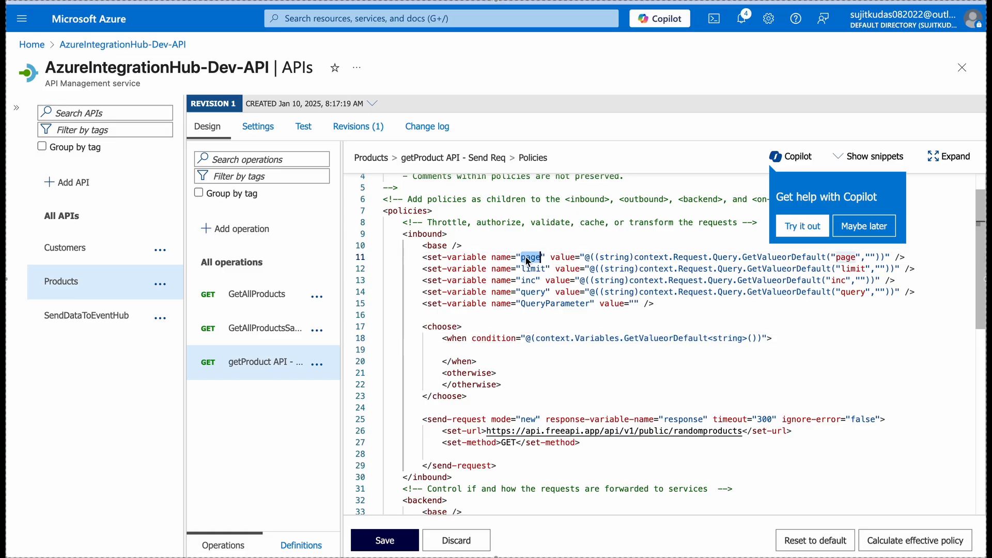
click(752, 338)
text("")
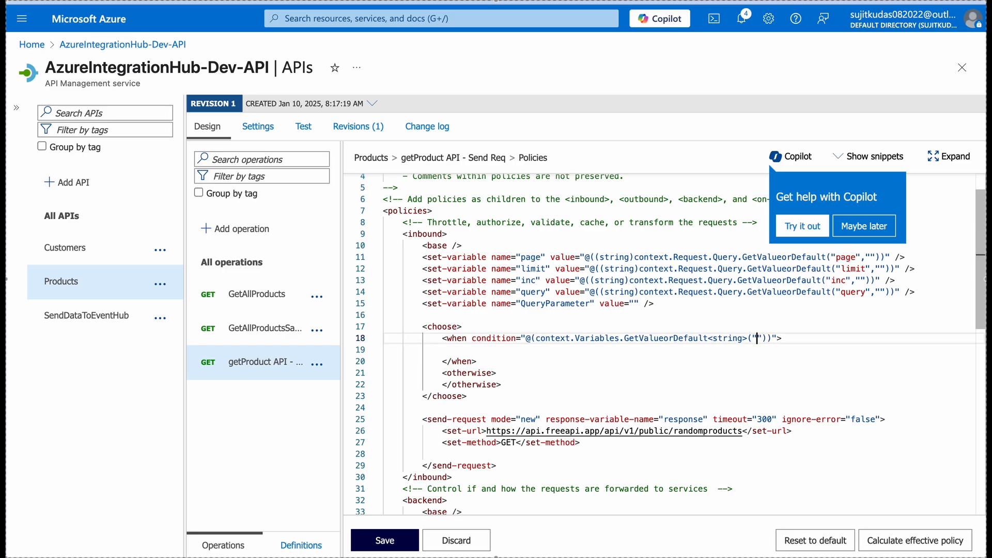
key(ctrl+v)
text(,"")
key(Right)
text(!= "")
click(484, 350)
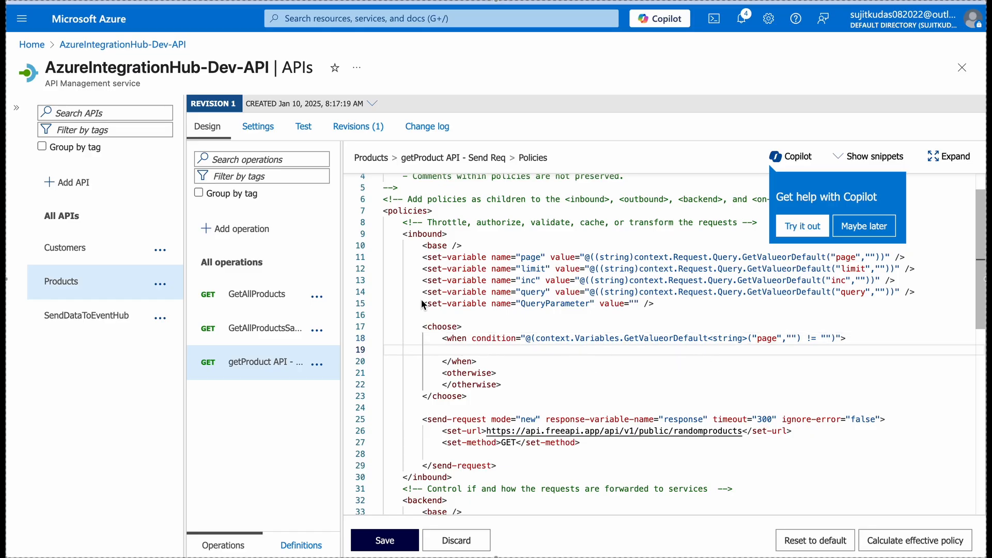
Copy the QueryParameter set-variable line into the when block and indent it above the closing when tag
drag(421, 302, 661, 315)
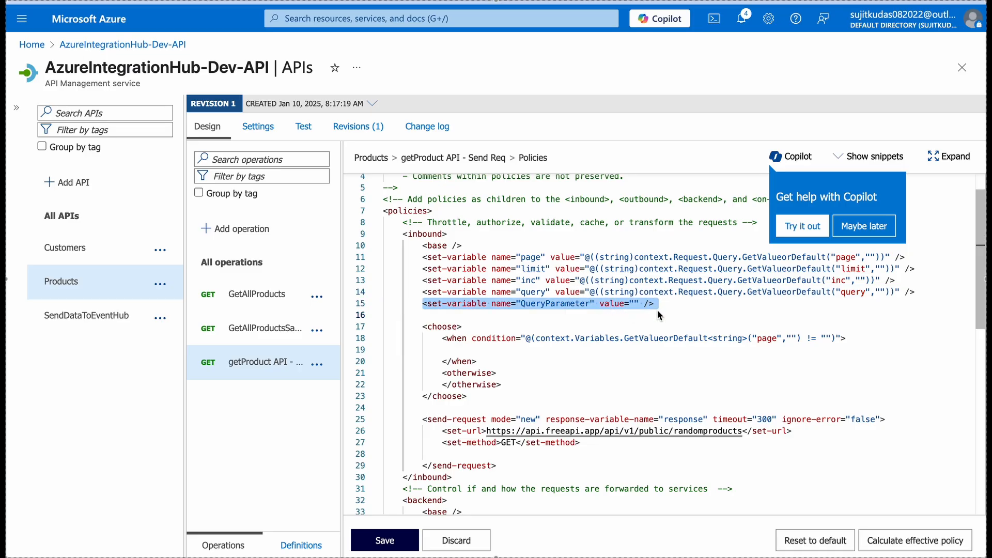
key(ctrl+c)
click(443, 361)
key(ctrl+v)
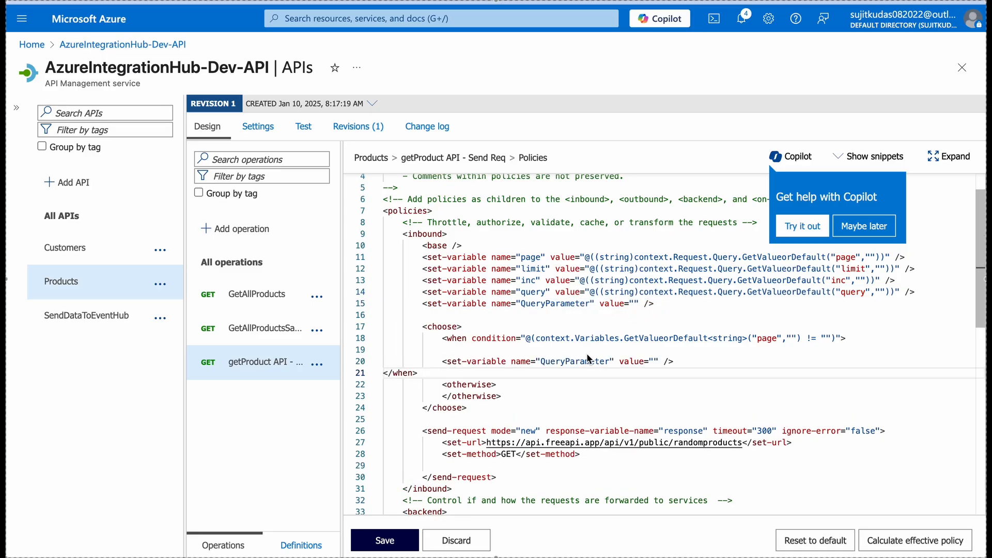
key(BackSpace)
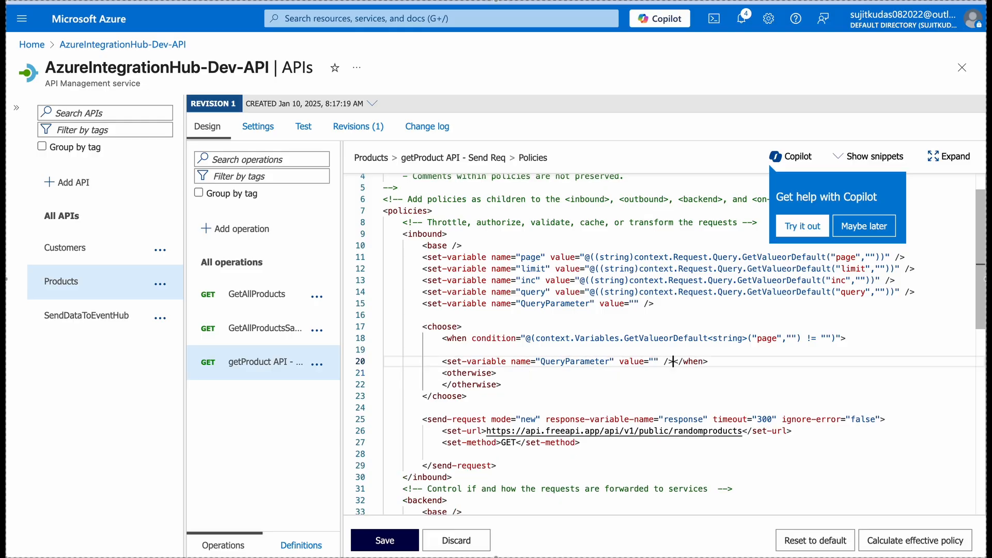
key(Return)
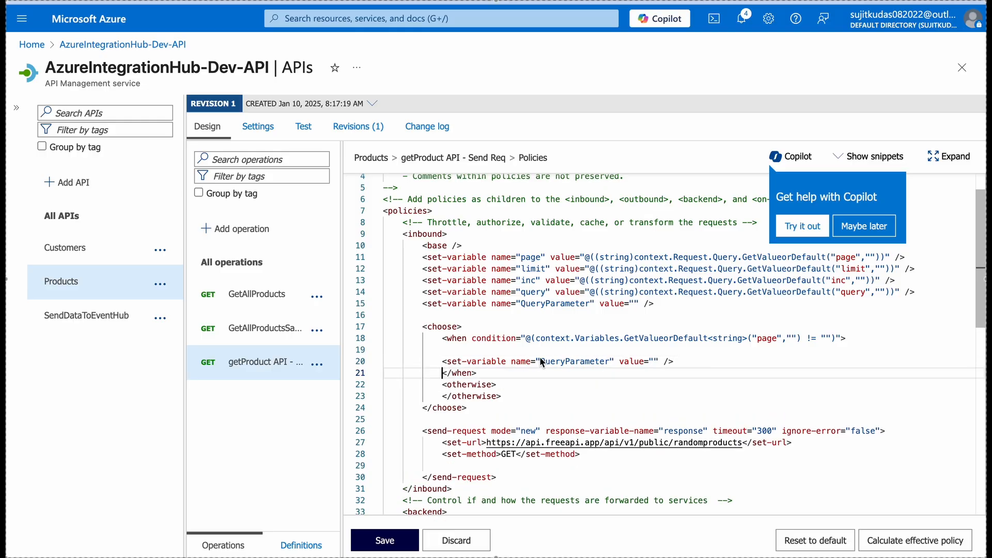
click(442, 361)
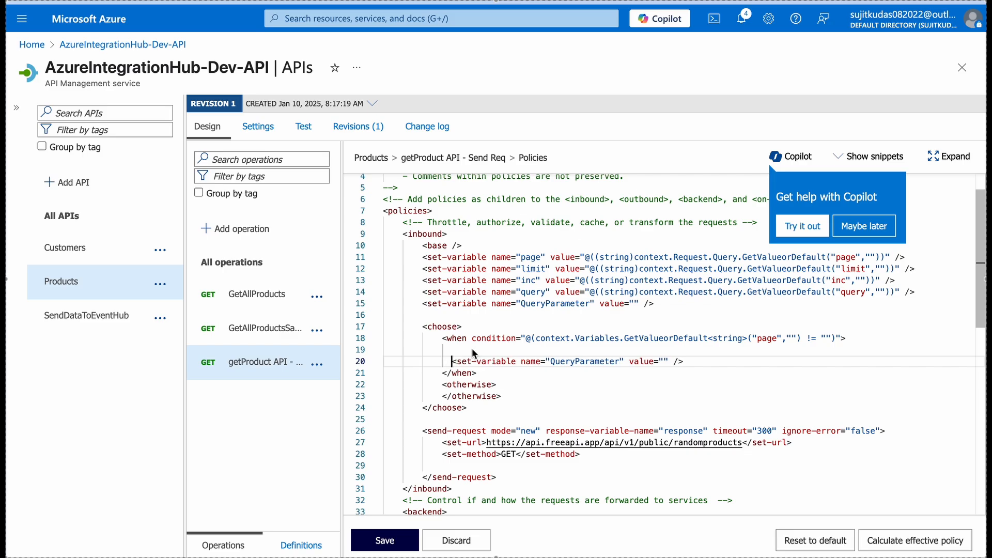
Copy the when condition's GetValueorDefault<string>("page","") expression into the value of the nested QueryParameter set-variable
double_click(570, 362)
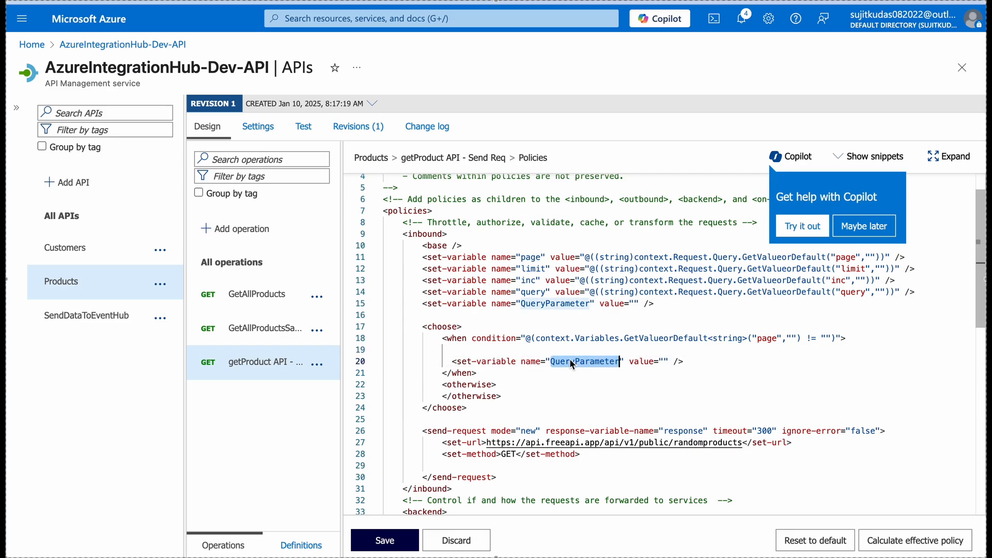
click(666, 361)
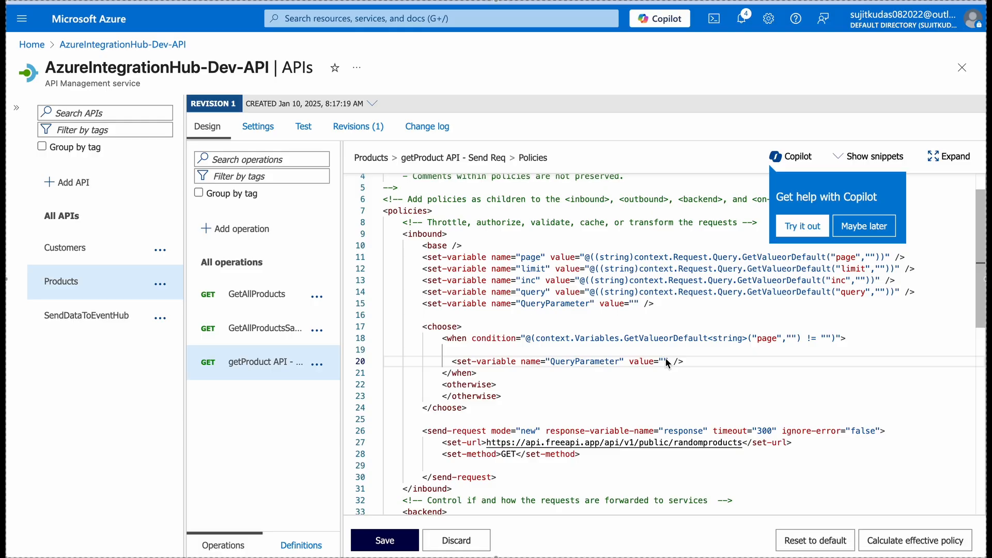
double_click(595, 361)
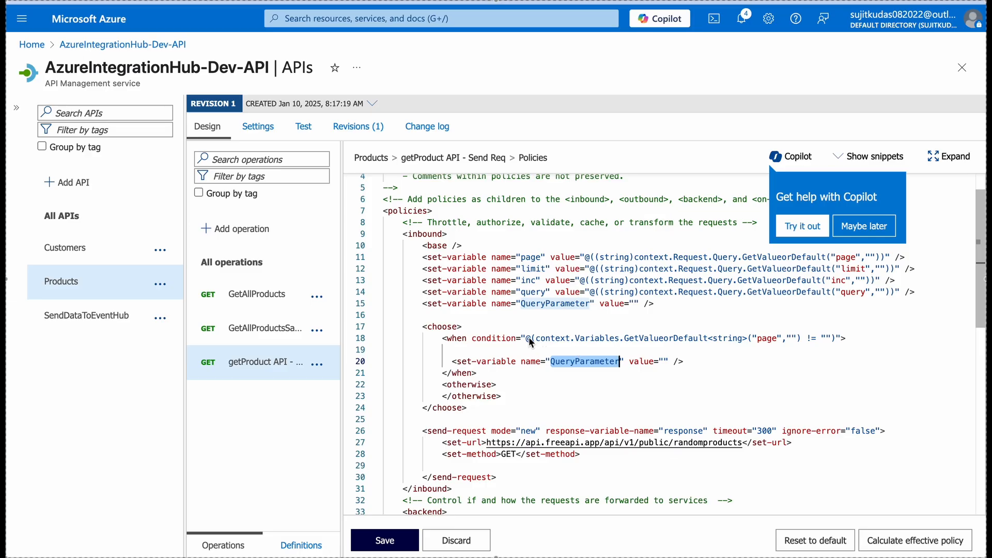
drag(527, 338, 800, 336)
click(668, 361)
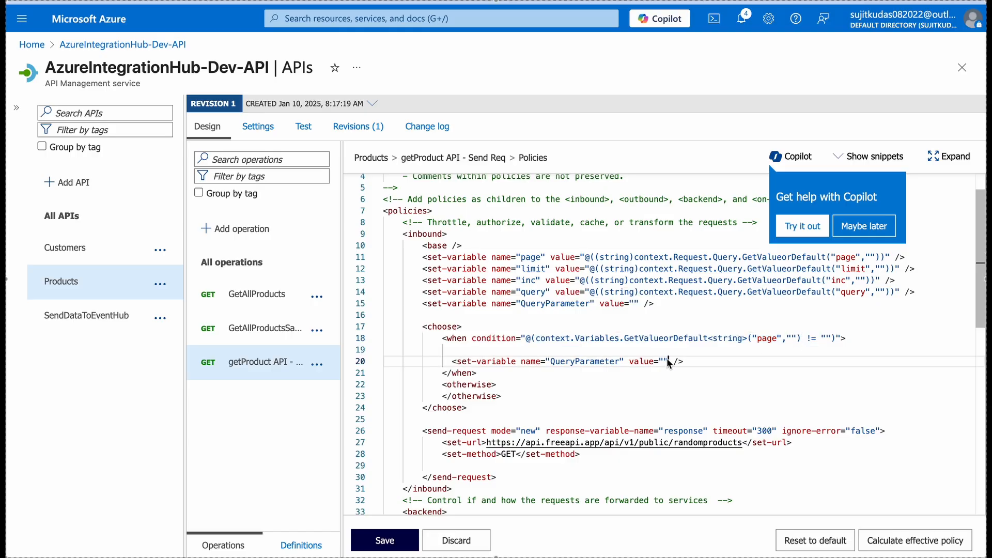
key(ctrl+v)
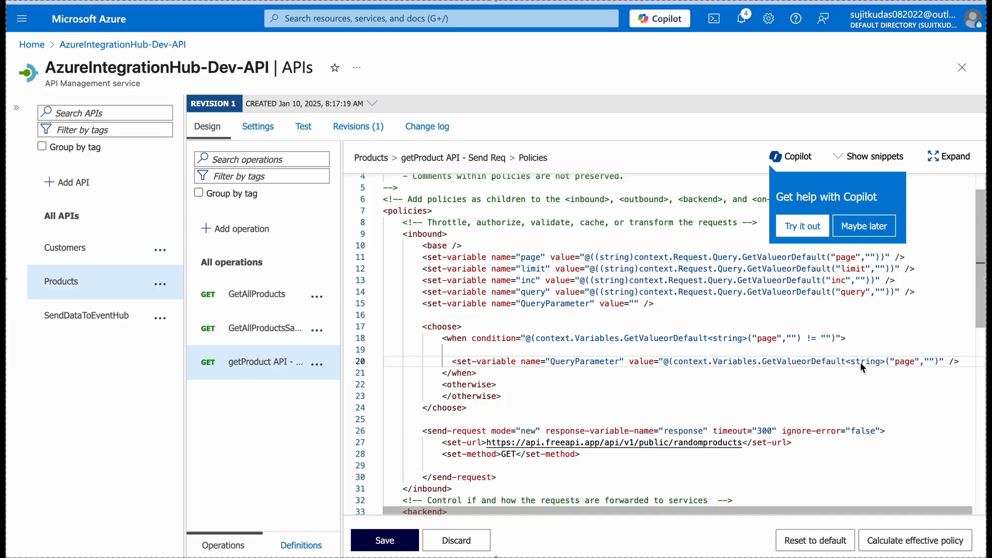
Replace the page argument in the nested set-variable's GetValueorDefault call with QueryParameter
double_click(576, 362)
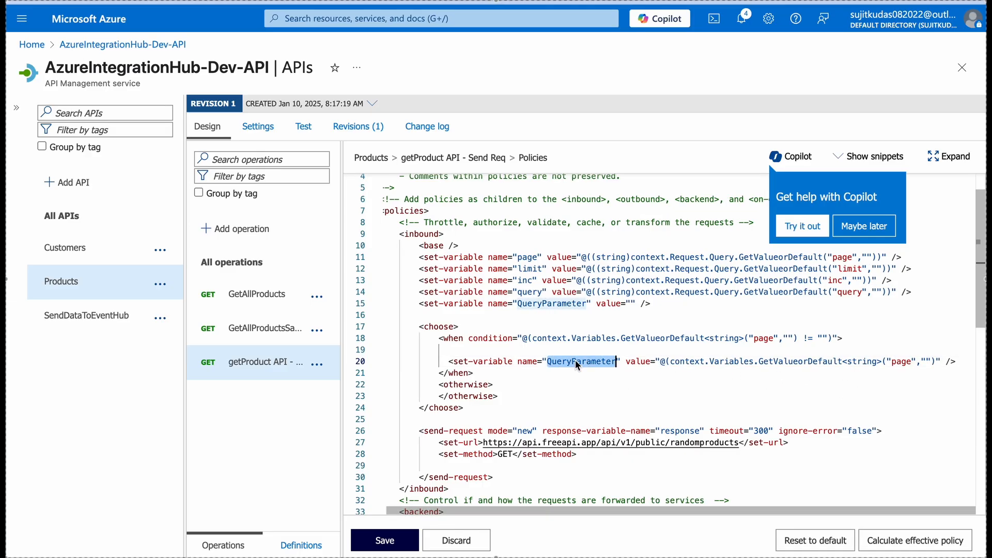
double_click(901, 361)
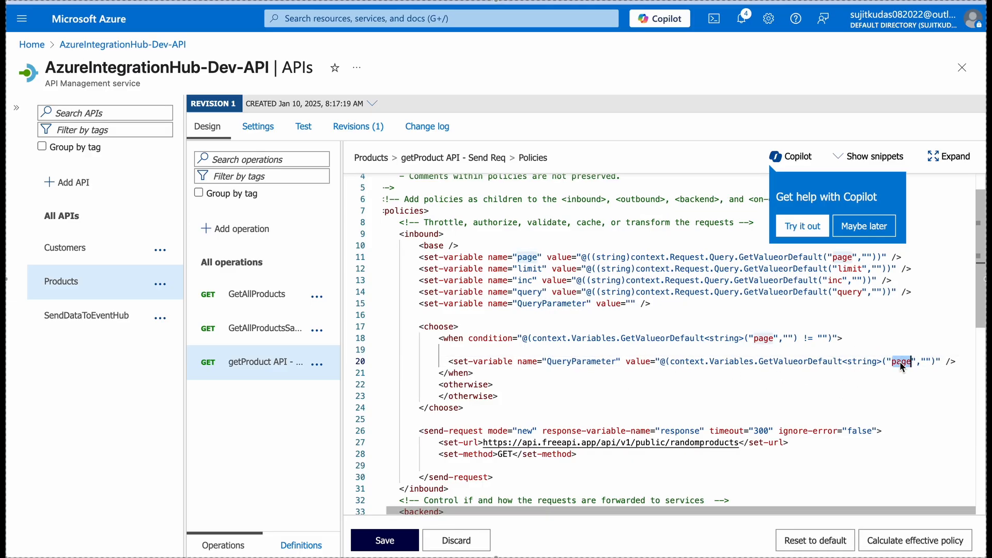
key(ctrl+v)
scroll(941, 360, right, 2)
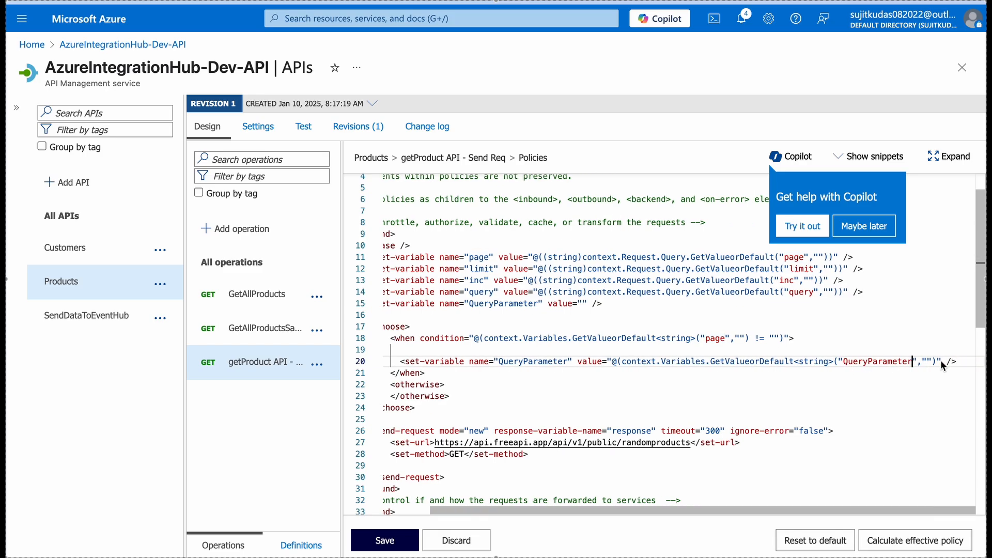
Remove the empty-string default from the nested set-variable's GetValueorDefault call, leaving "QueryParameter" as its only argument
click(933, 361)
text(==)
key(BackSpace)
key(BackSpace)
key(BackSpace)
key(BackSpace)
key(BackSpace)
Append +"page=" + after the GetValueorDefault<string>("QueryParameter") call in the nested set-variable's value
click(923, 364)
click(479, 257)
double_click(480, 256)
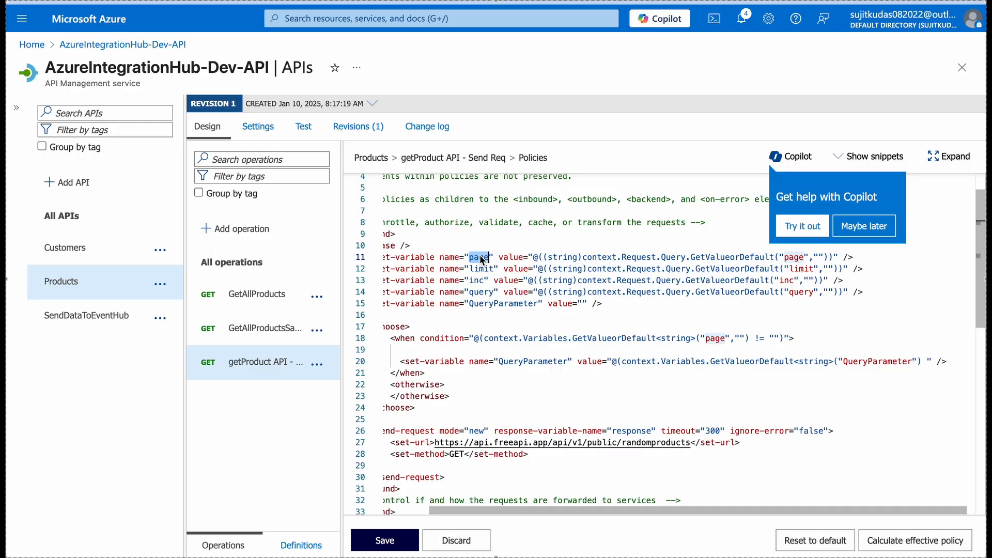
click(924, 364)
text(+)
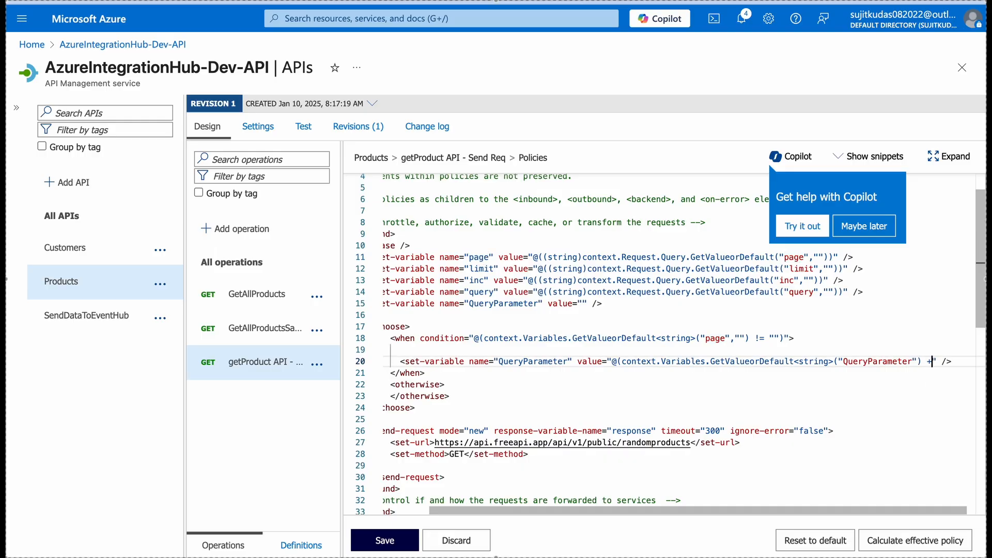
text(""page=)
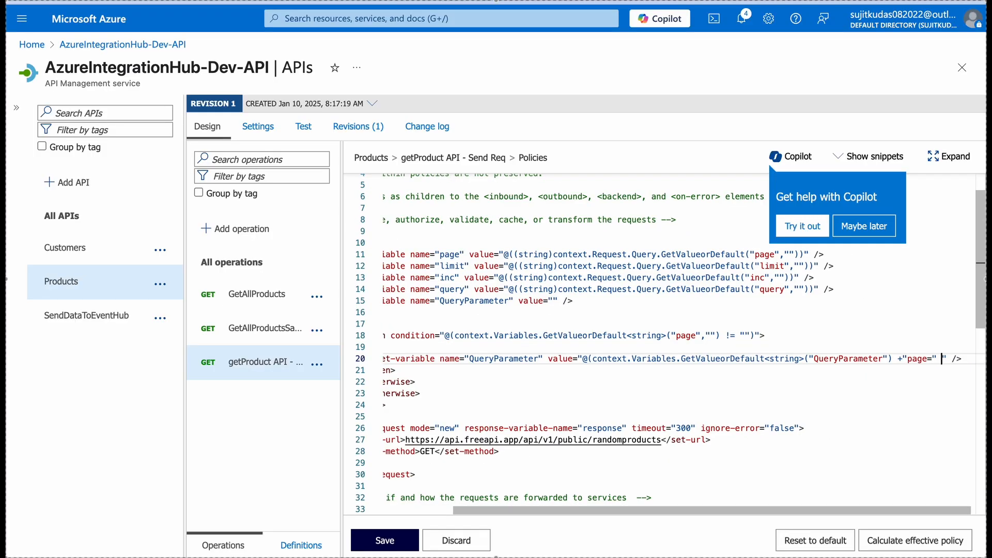
text( +)
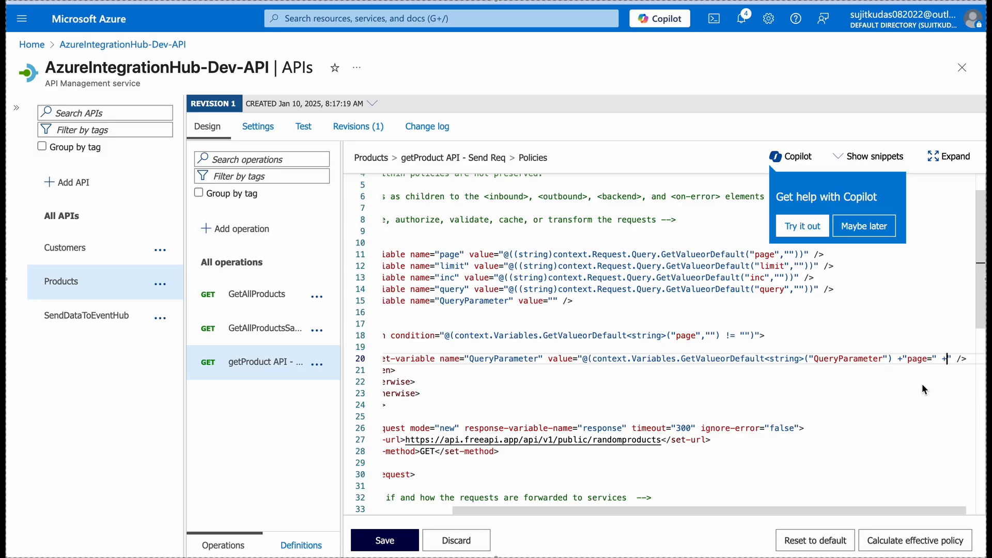
Copy context.Variables.GetValueorDefault<string>("QueryParameter") to the end of the nested set-variable's expression, after "page=" +
scroll(847, 383, right, 1)
scroll(848, 382, left, 5)
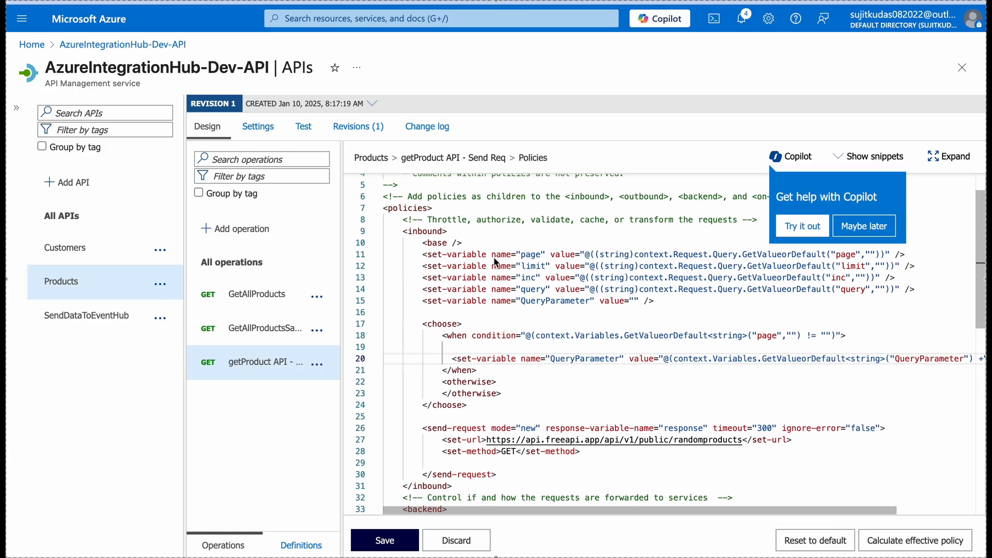
click(486, 255)
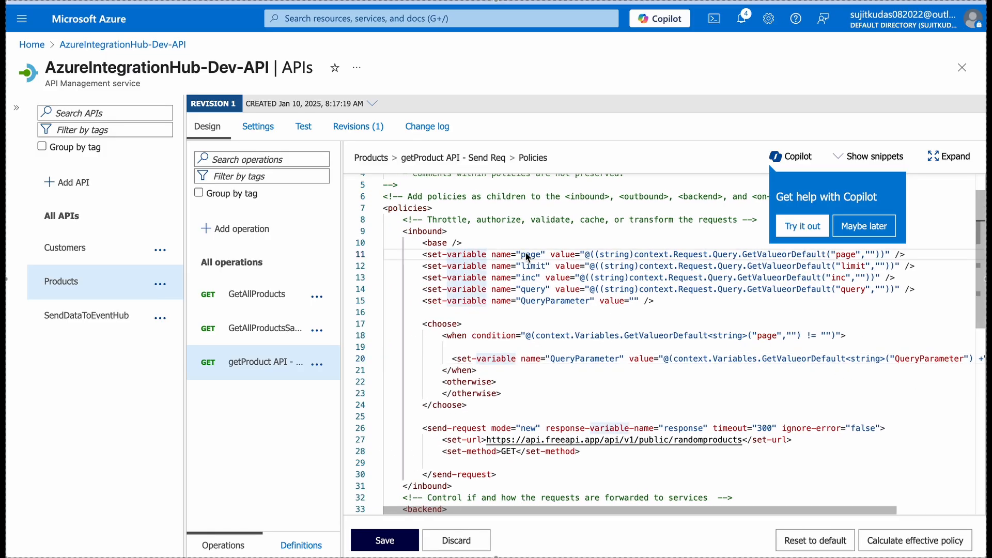
scroll(723, 395, right, 5)
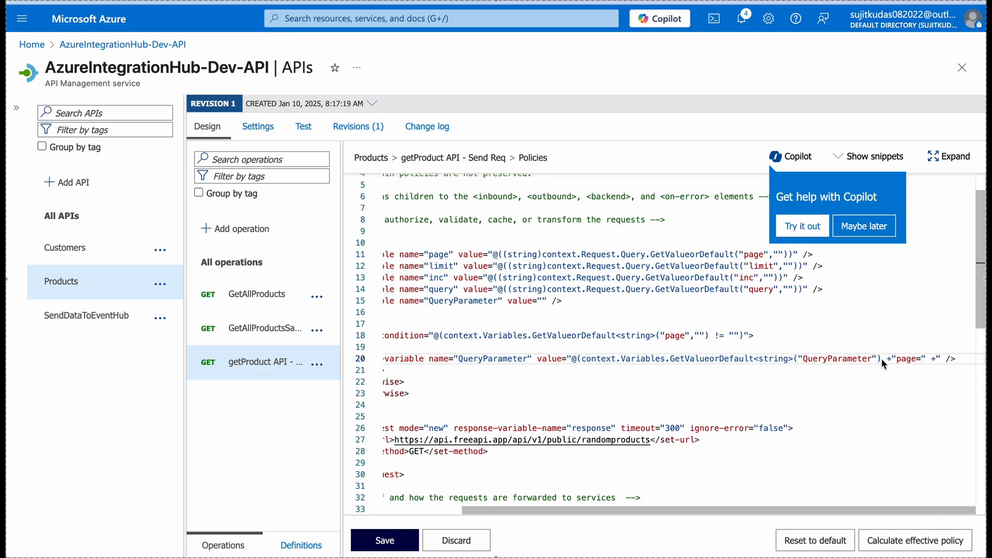
drag(881, 358, 584, 361)
key(ctrl+c)
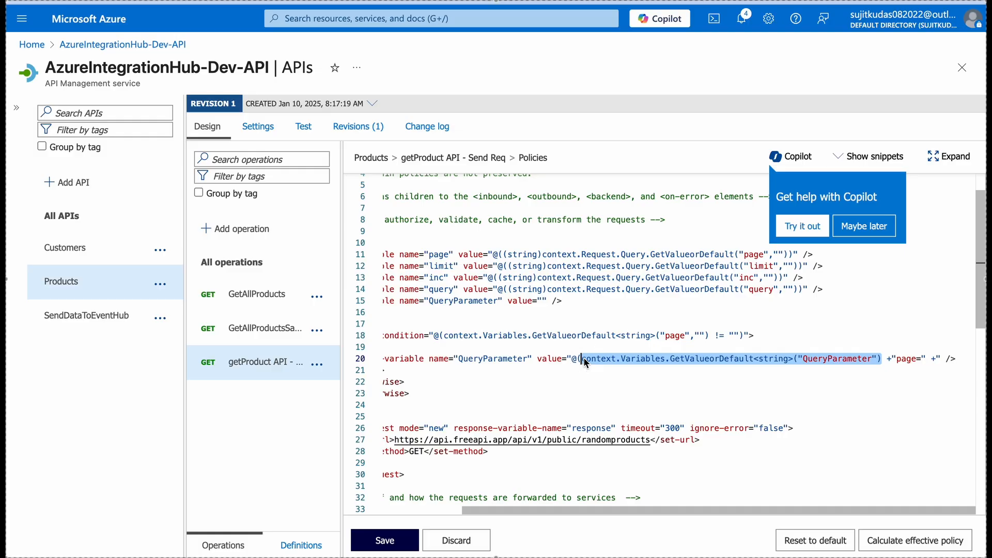
click(936, 360)
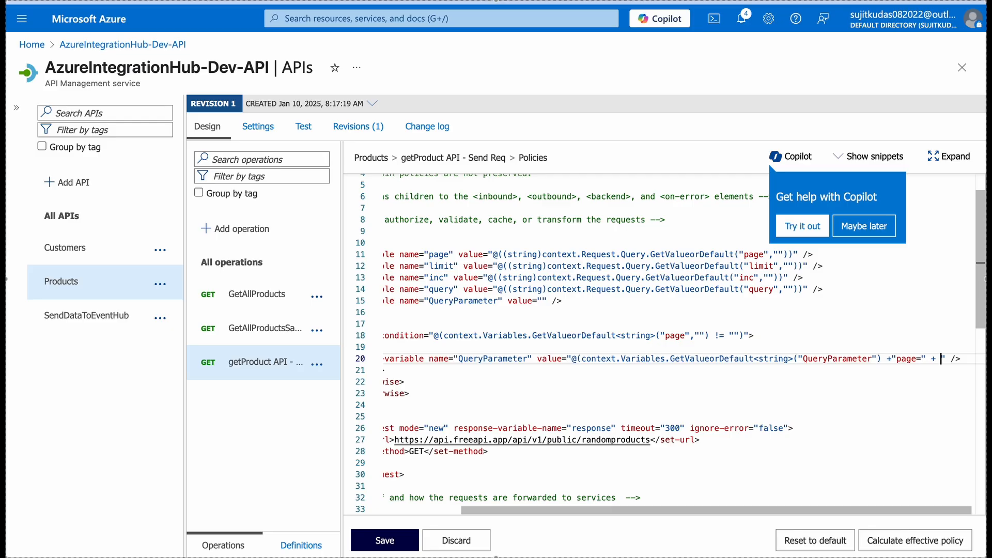
key(ctrl+v)
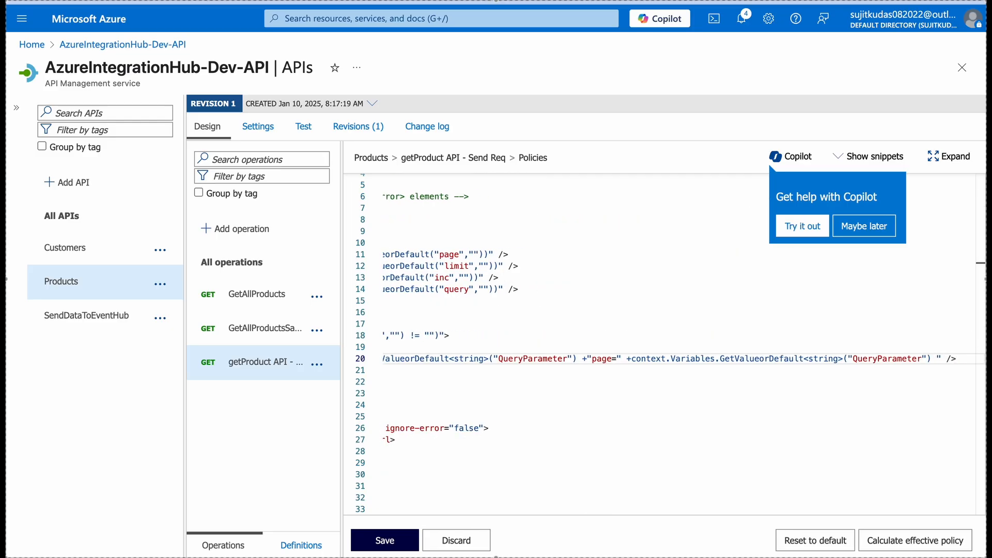
Replace the QueryParameter argument with page in the second GetValueorDefault call of the nested set-variable
scroll(569, 351, left, 10)
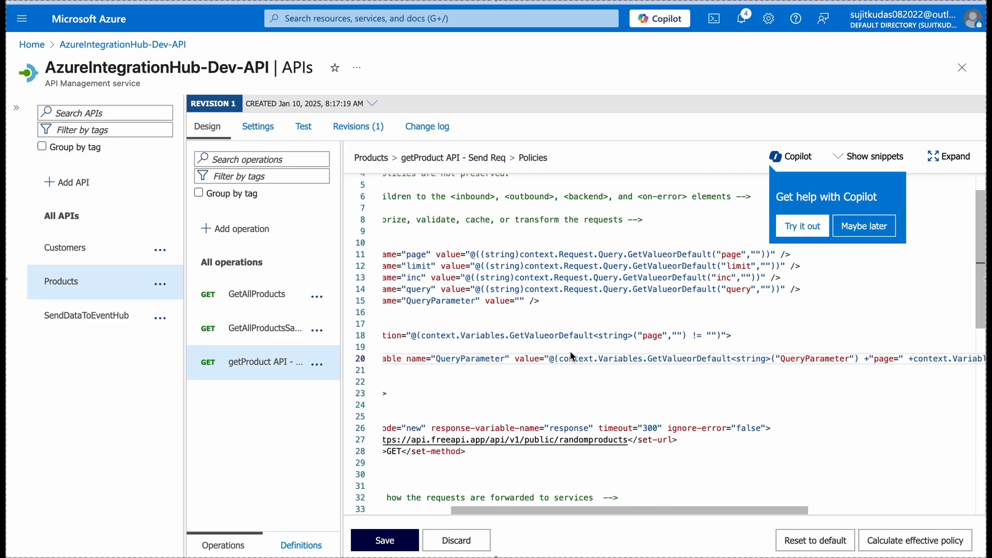
scroll(625, 358, right, 10)
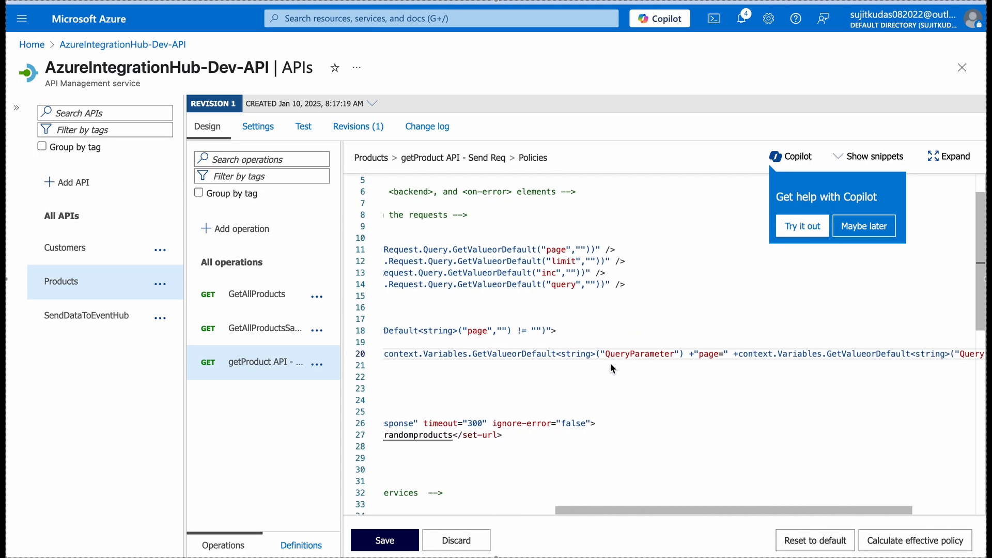
double_click(705, 355)
key(ctrl+c)
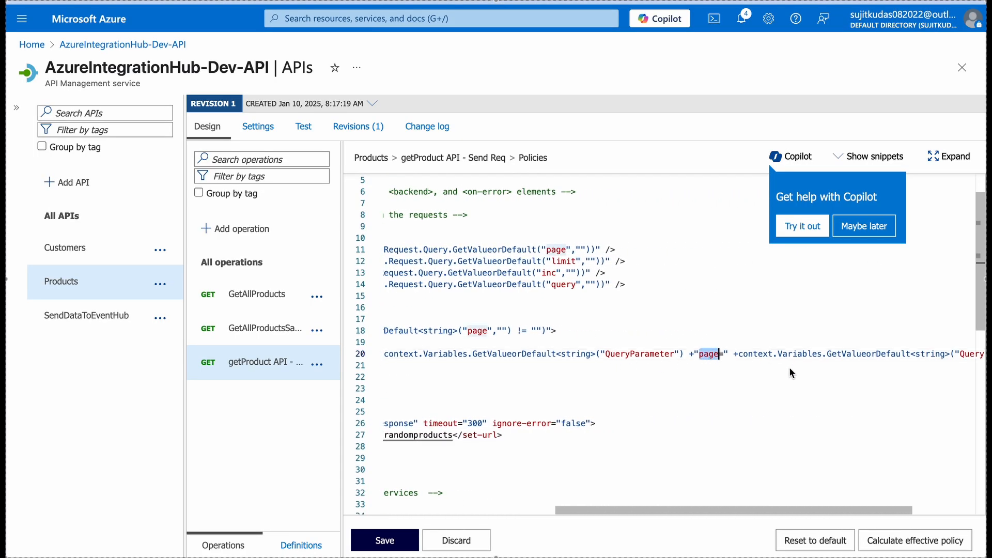
scroll(791, 371, right, 3)
double_click(895, 353)
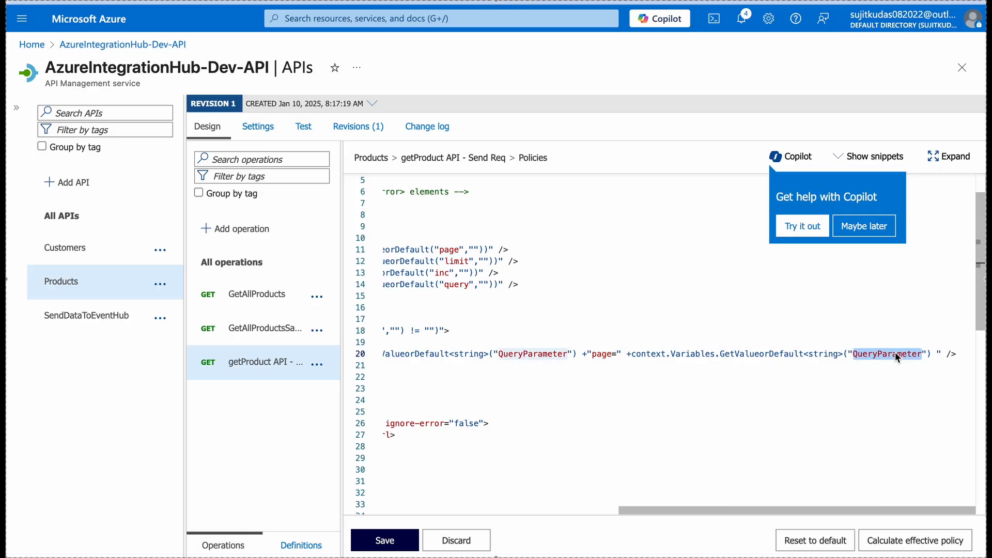
key(ctrl+v)
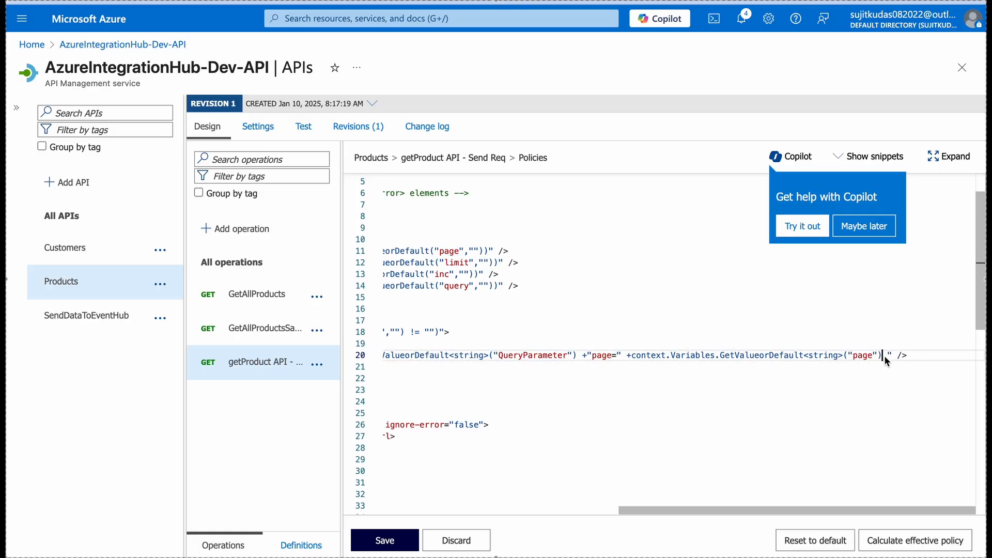
Delete the blank line between the when condition and the nested QueryParameter set-variable
scroll(885, 355, left, 8)
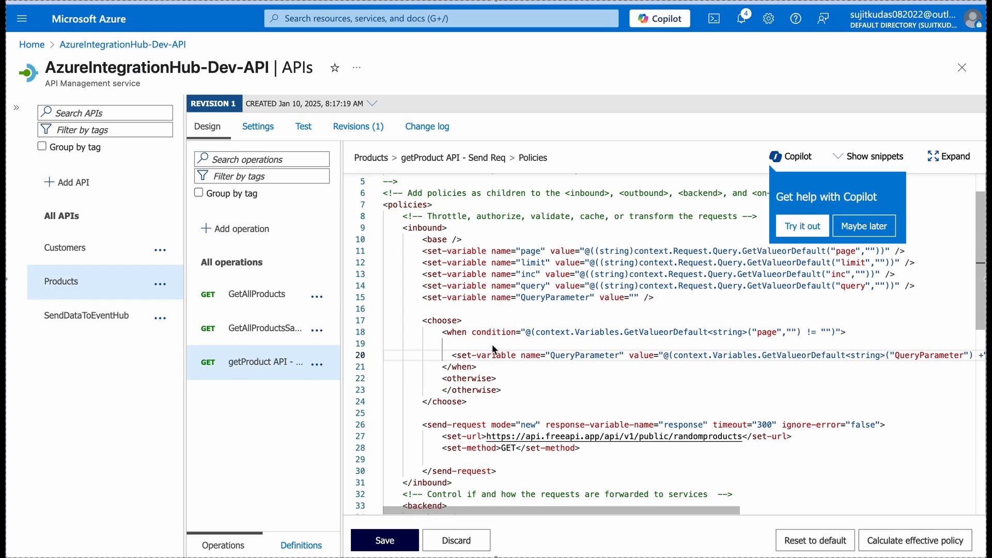
double_click(581, 345)
key(BackSpace)
key(BackSpace)
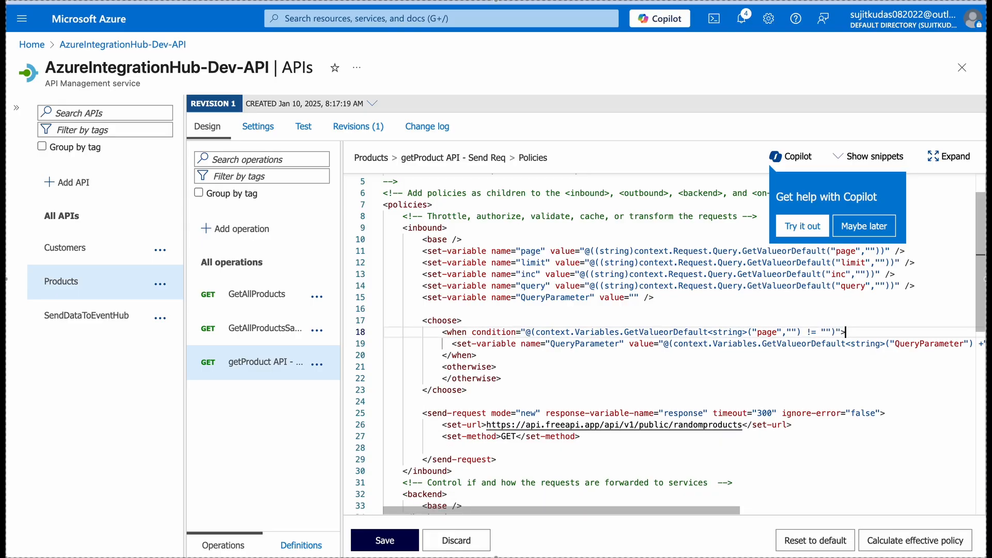
Delete the empty otherwise block from the choose element
click(504, 376)
scroll(504, 371, up, 2)
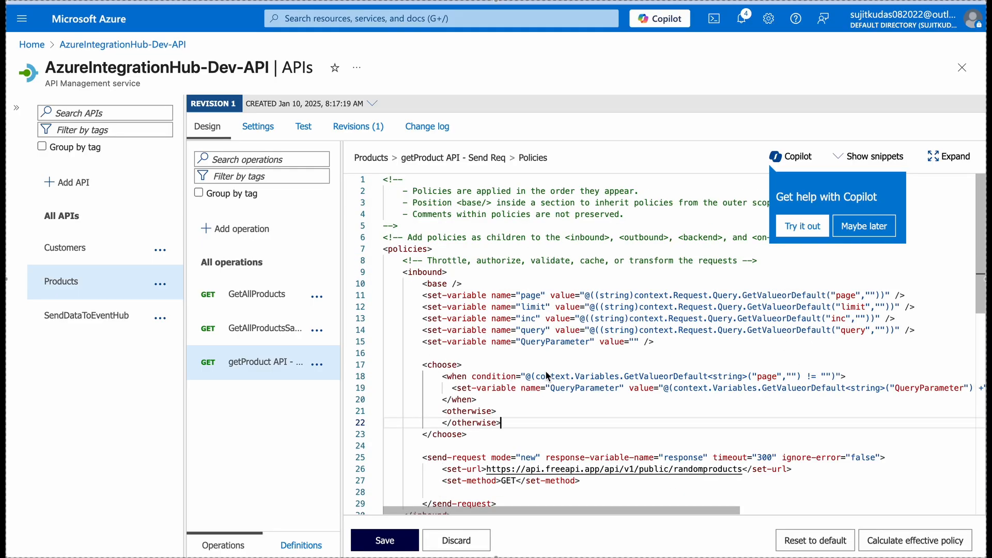
click(504, 411)
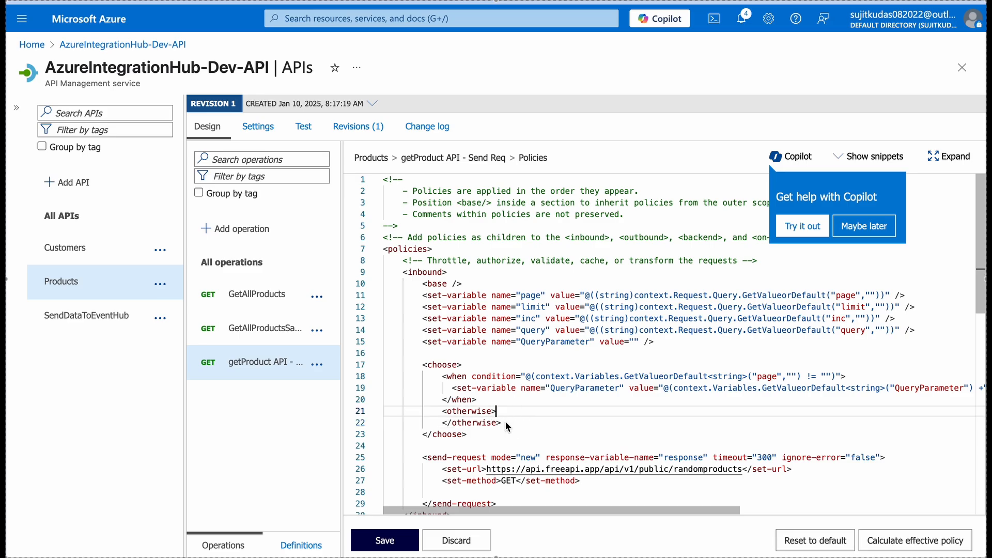
drag(504, 423, 495, 402)
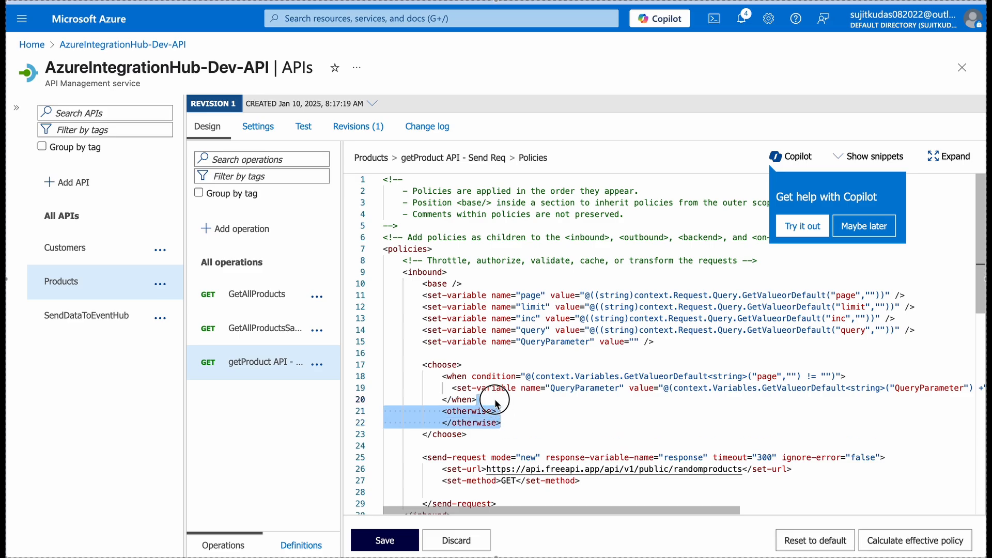
key(BackSpace)
Try to save the policy with the new choose block, proceeding with the save when asked
scroll(504, 377, down, 5)
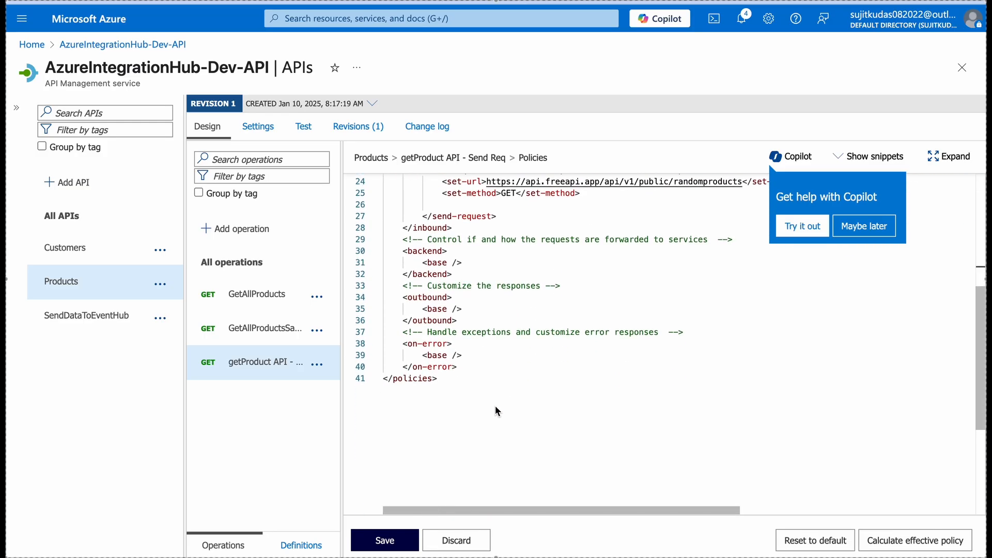
scroll(496, 403, up, 4)
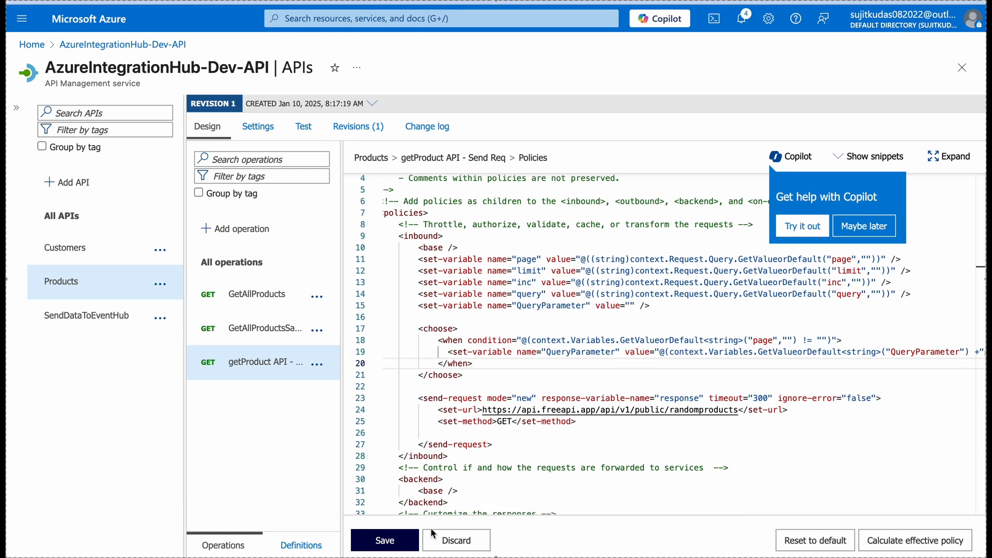
click(399, 542)
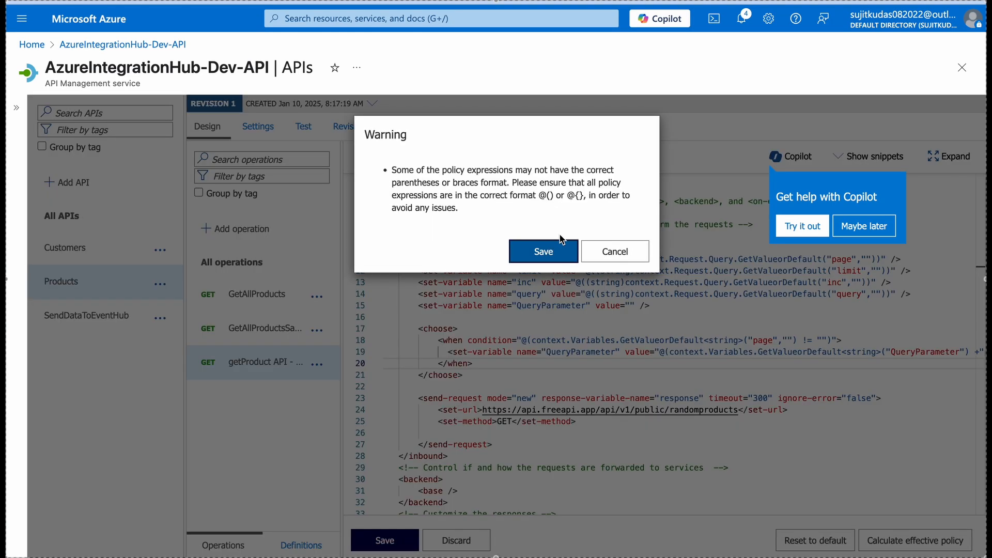
click(558, 242)
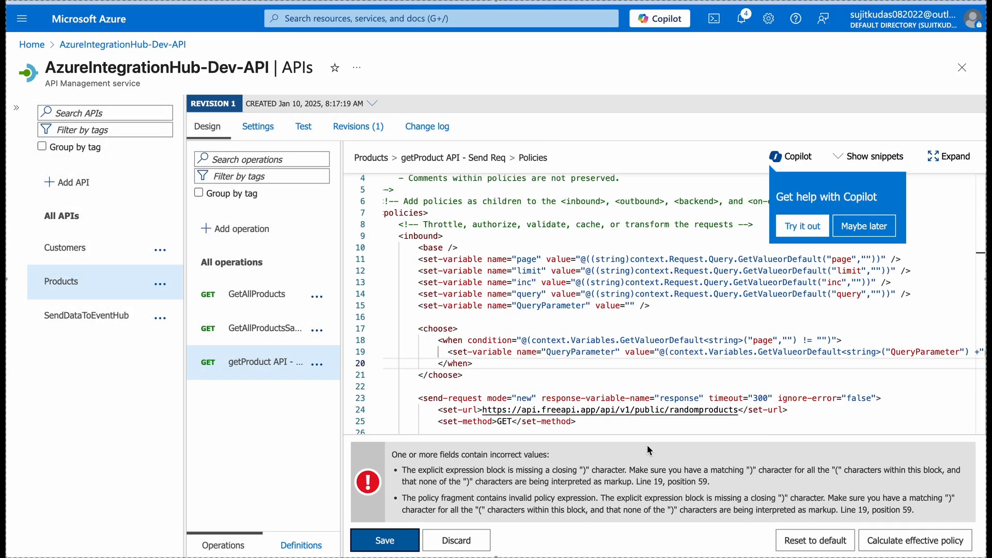
Add the missing closing parenthesis after the GetValueorDefault<string>("page") call in the nested set-variable and try to save the policy again
double_click(565, 470)
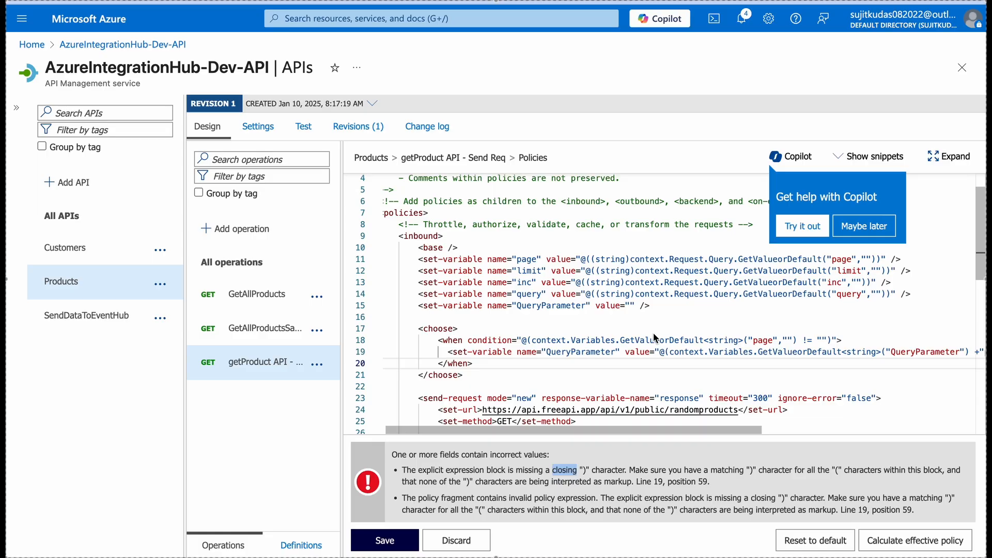
scroll(696, 385, down, 4)
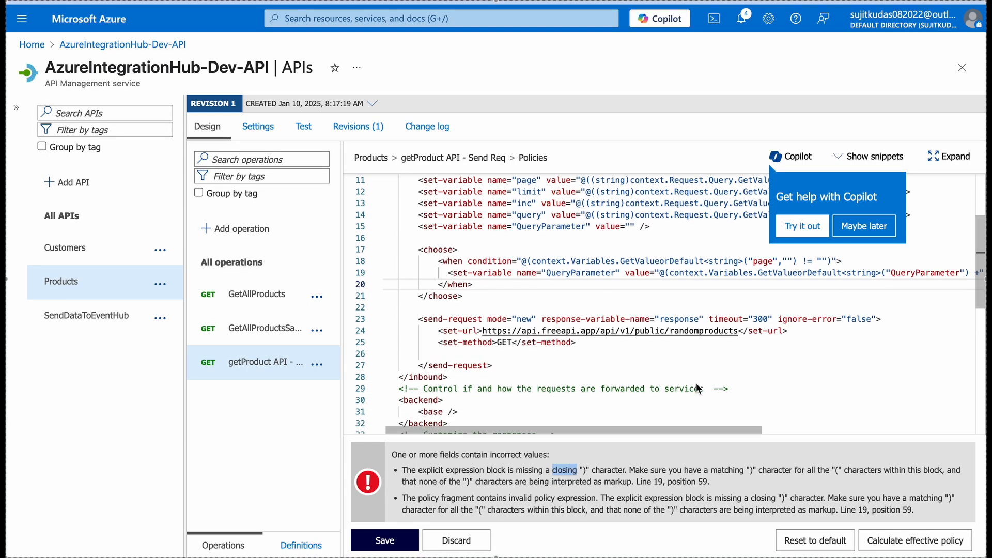
scroll(696, 385, up, 3)
scroll(697, 388, up, 2)
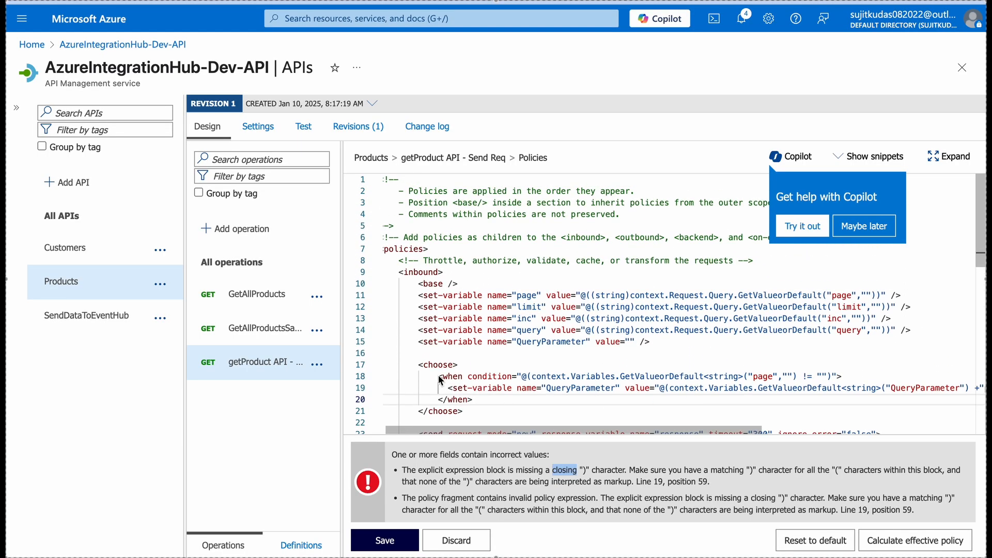
scroll(532, 392, right, 5)
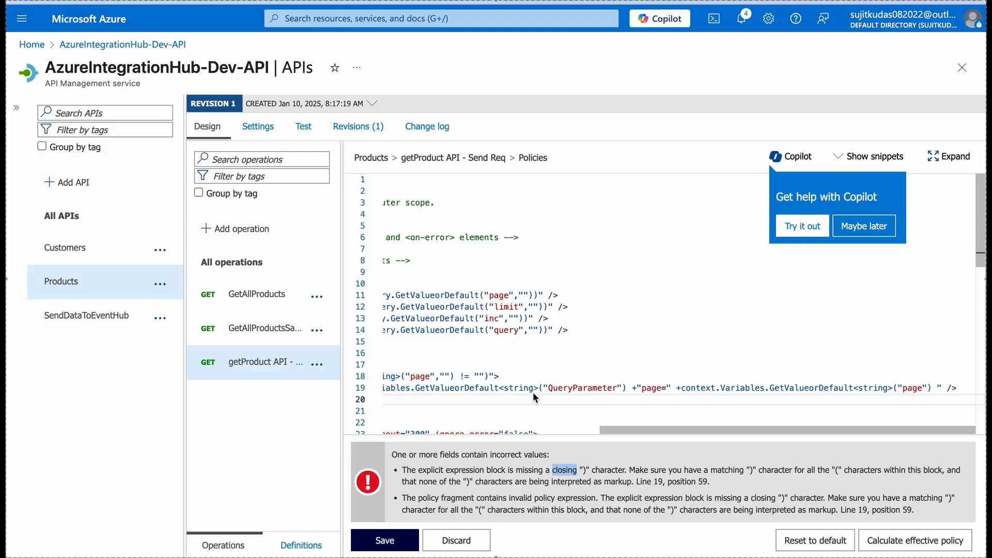
scroll(532, 392, left, 5)
scroll(503, 387, right, 5)
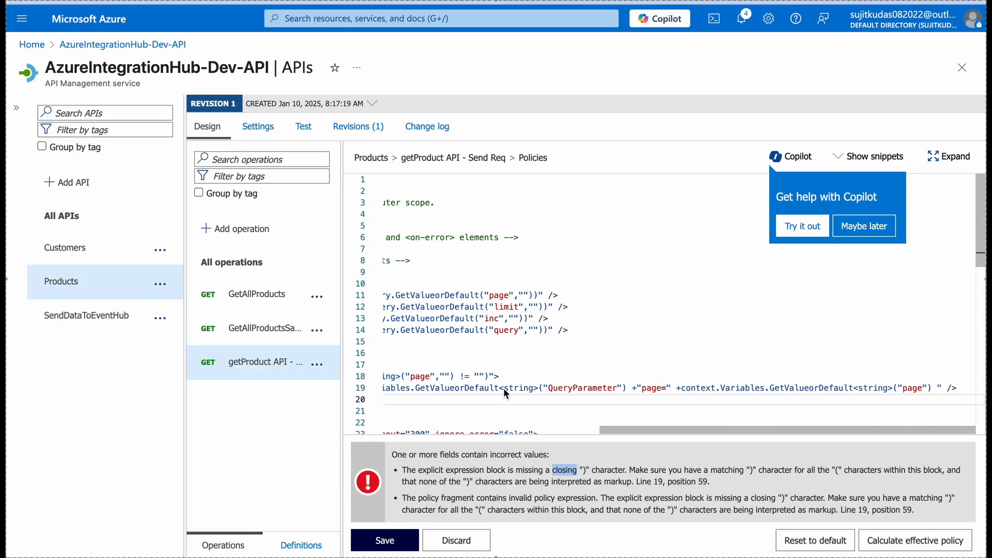
click(934, 383)
text())
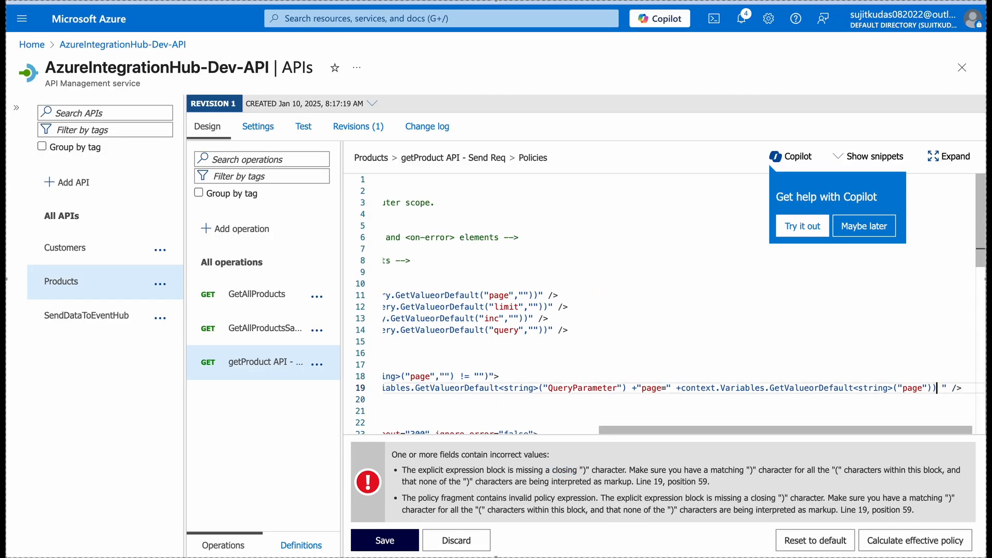
click(408, 537)
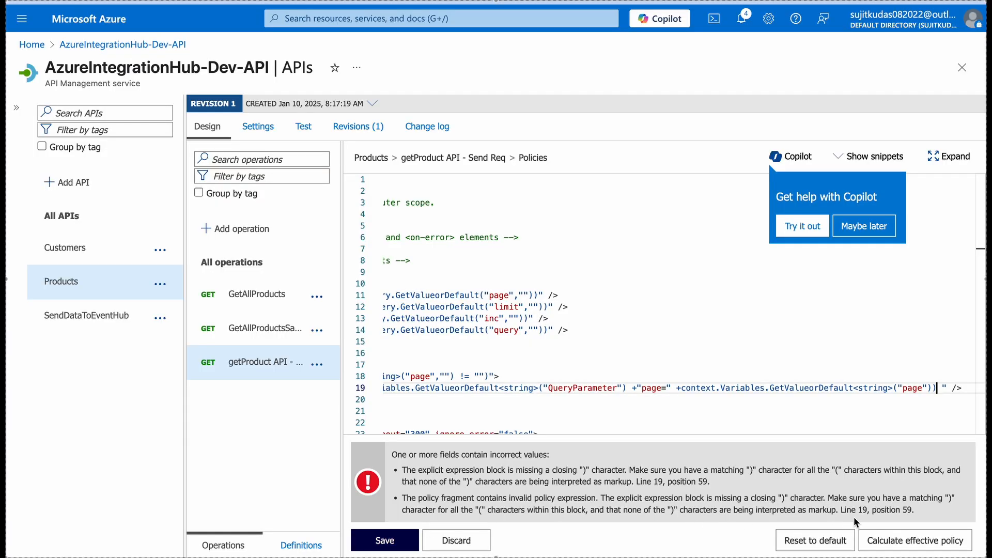
click(406, 542)
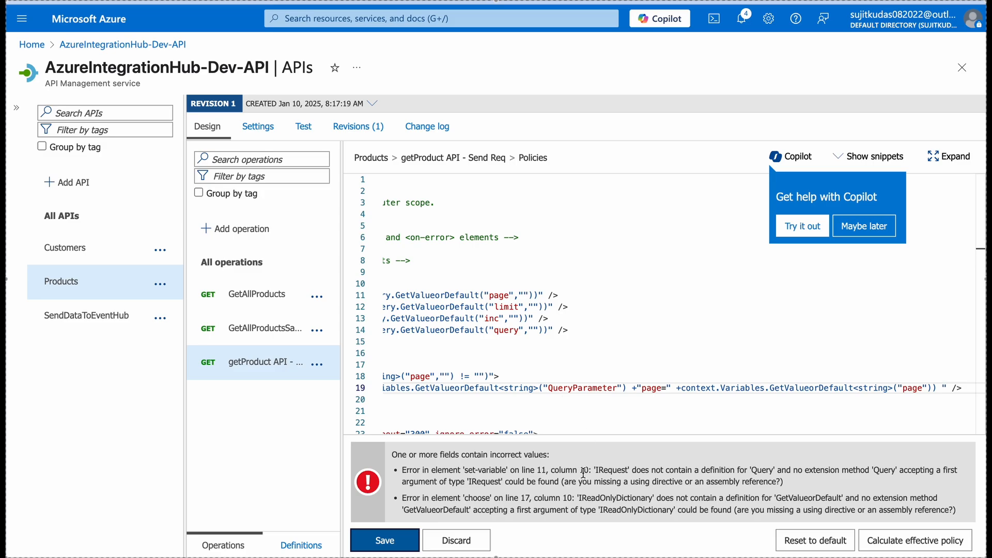
Change Request.Query to Request.Url.Query in the page set-variable expression of the inbound policy
double_click(584, 470)
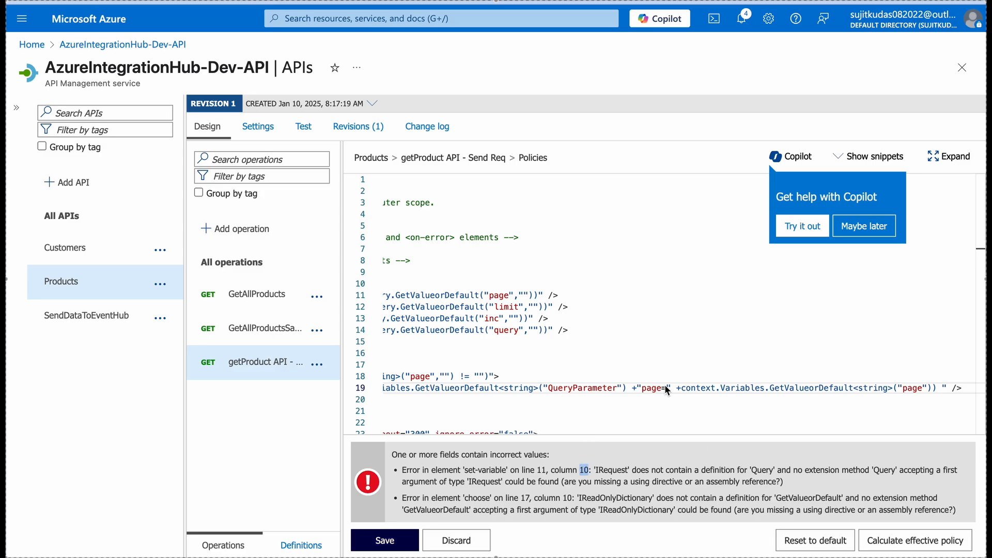
scroll(664, 384, left, 5)
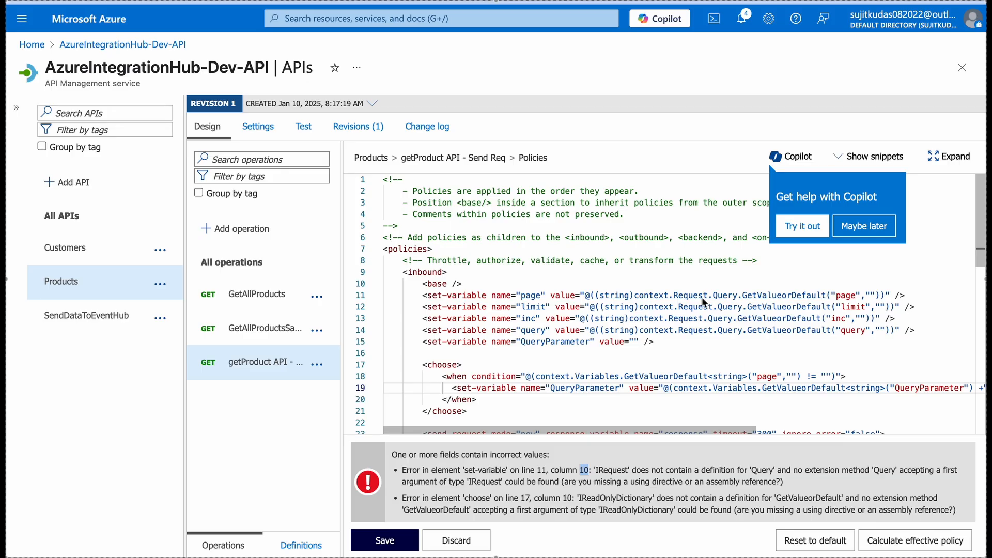
click(707, 296)
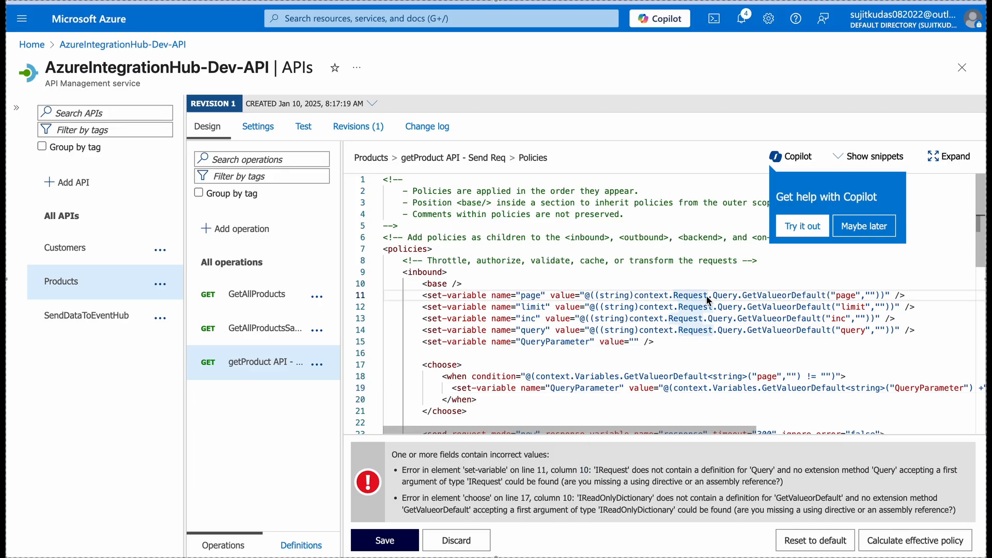
text(.)
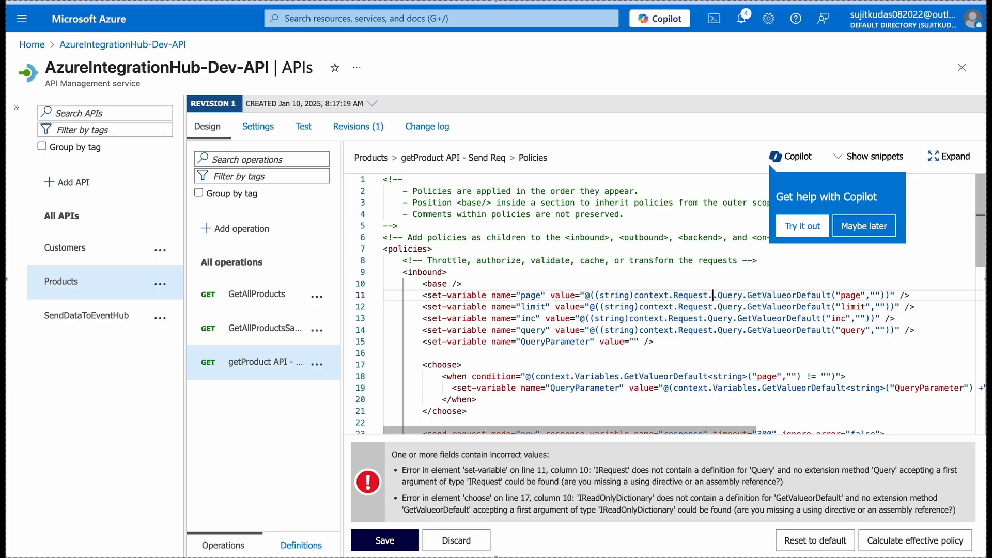
text(U)
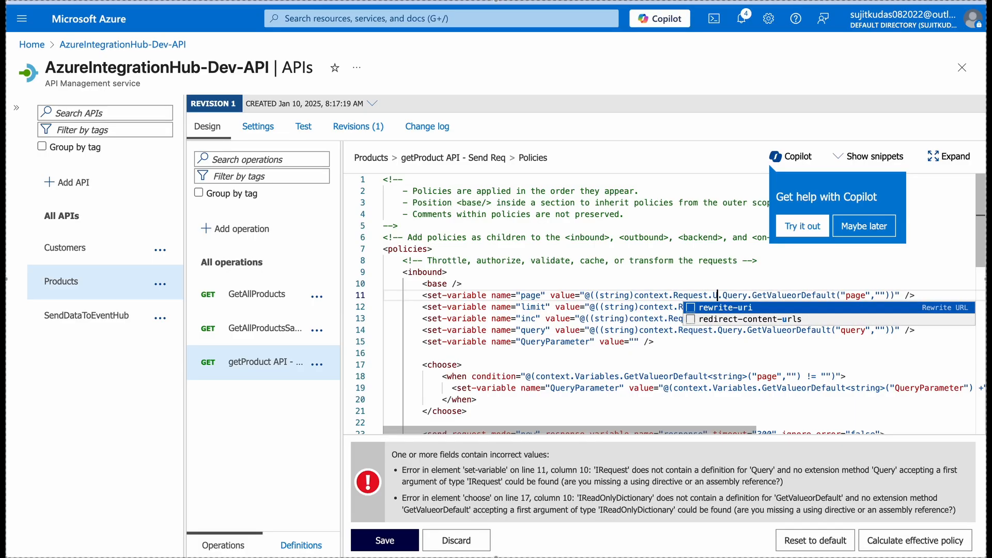
text(rl)
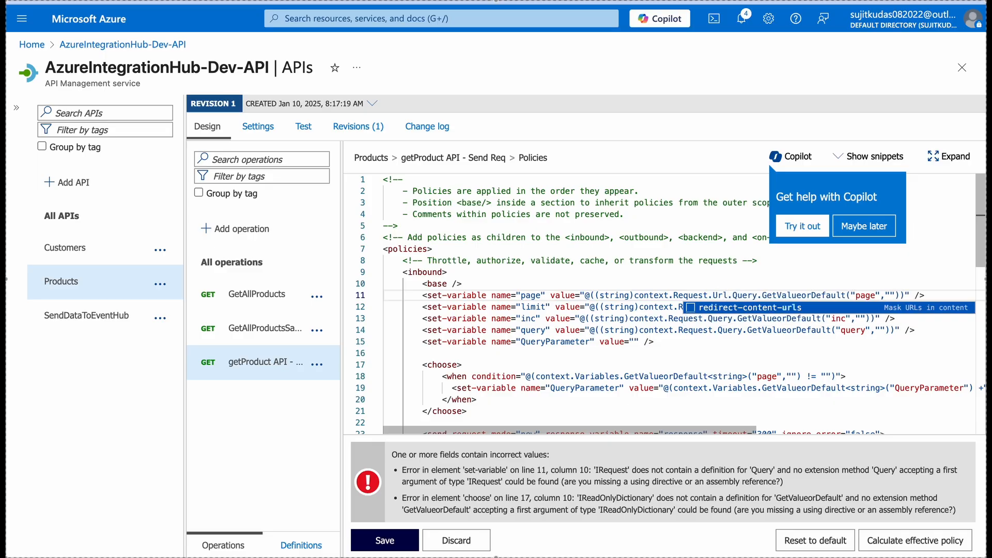
Insert .Url between Request and Query in the limit set-variable expression
click(706, 331)
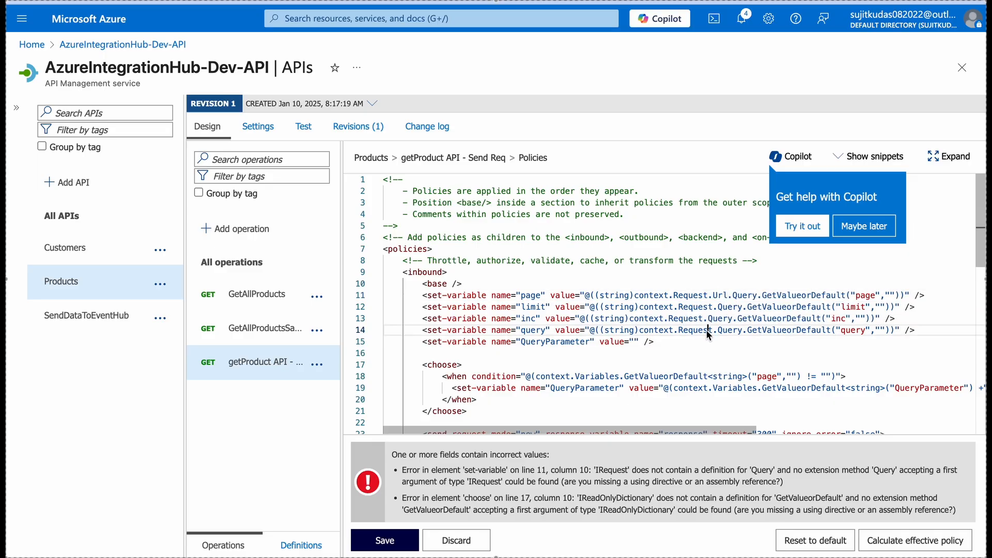
click(727, 296)
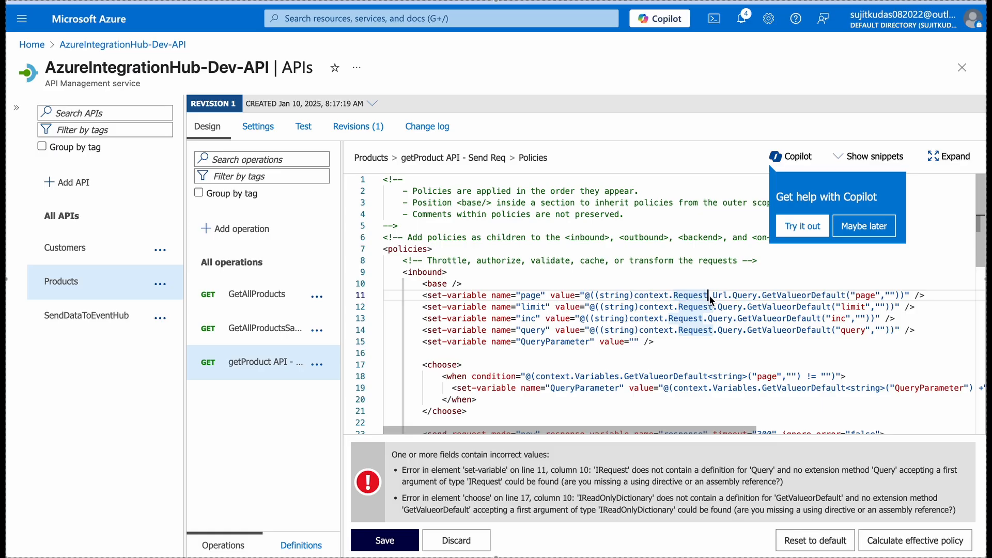
click(720, 296)
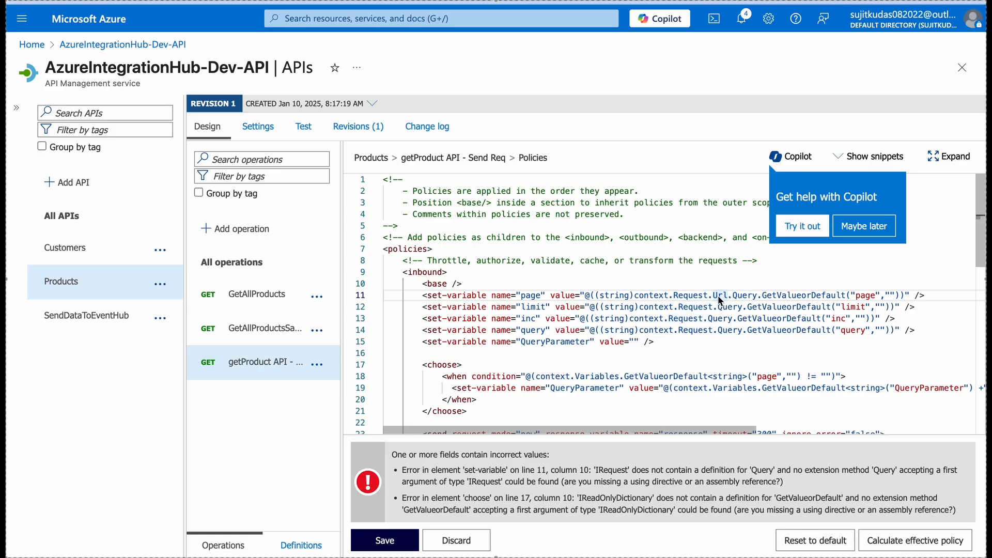
click(717, 307)
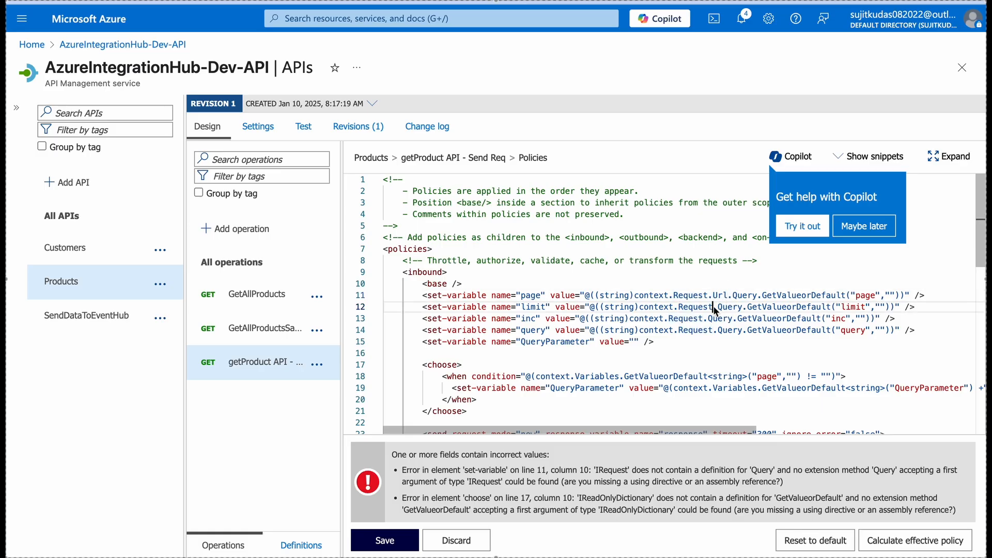
text(.Url)
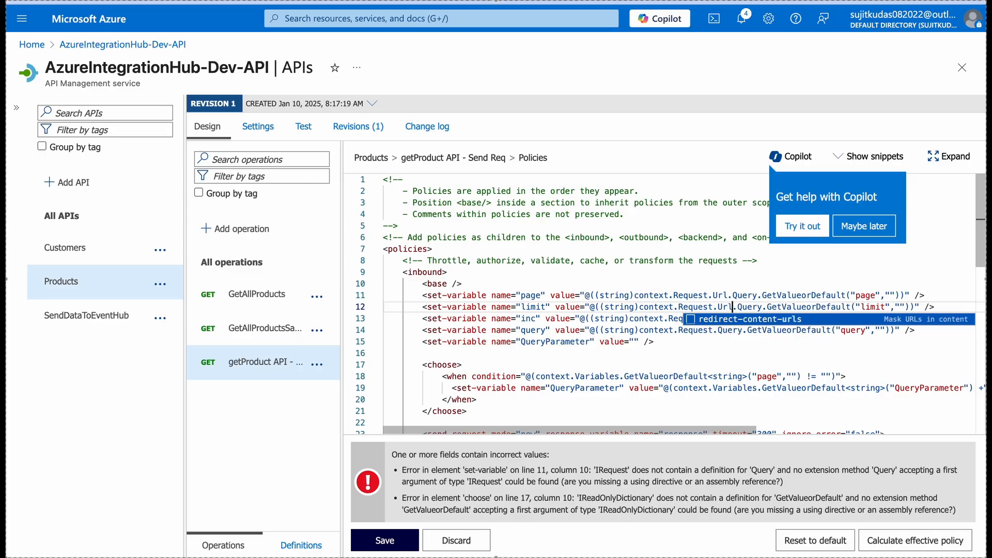
Insert .Url between Request and Query in the inc and query set-variable expressions and try to save the policy
click(702, 345)
click(717, 318)
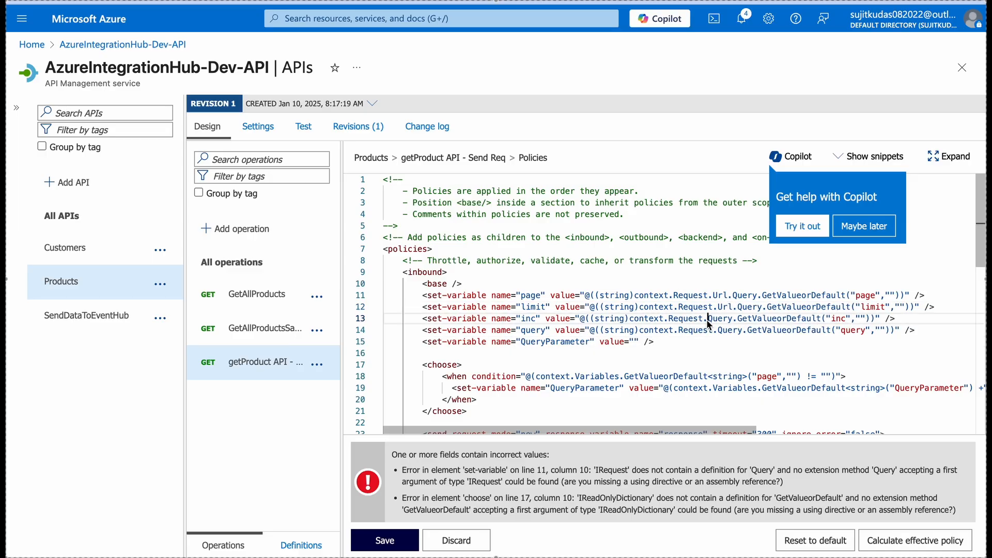
click(707, 318)
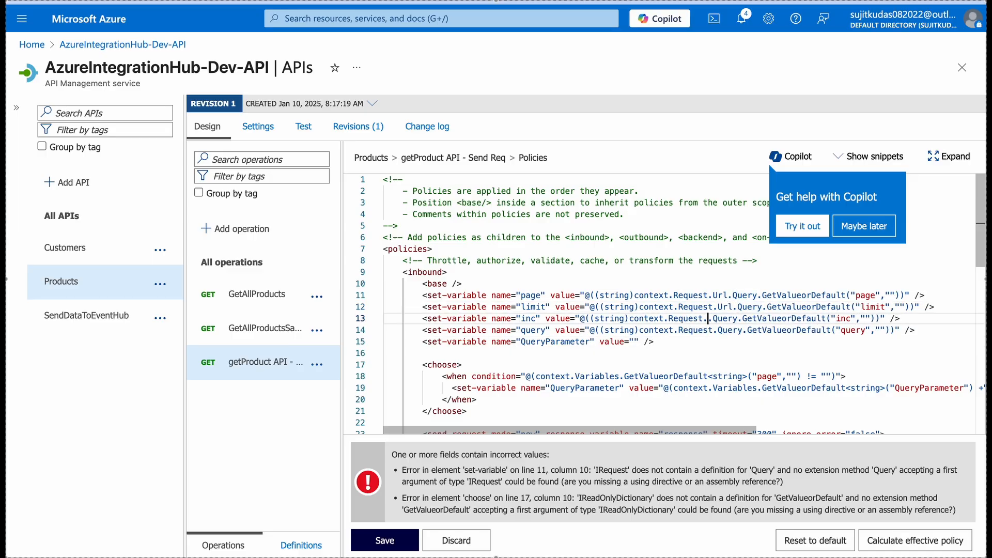
text(.Url)
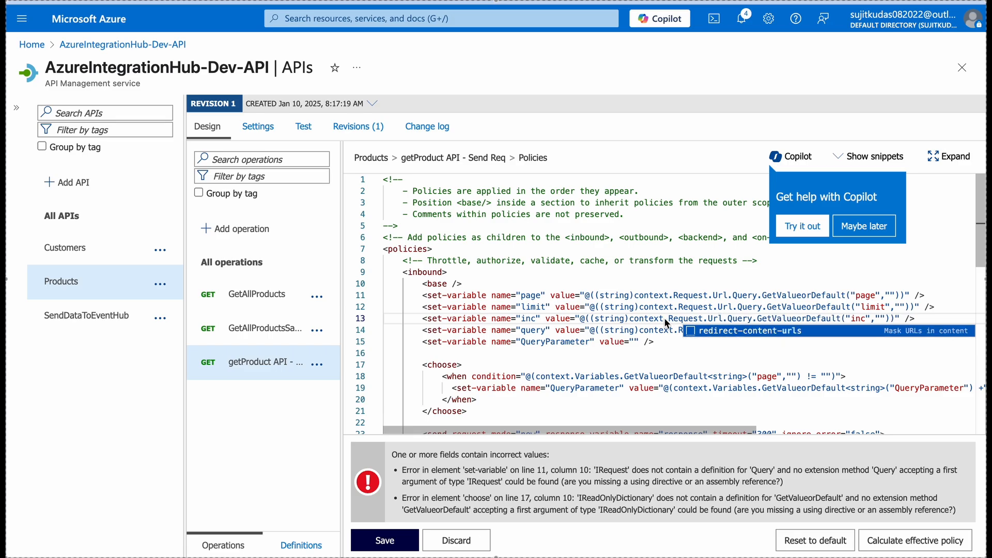
click(649, 319)
click(712, 330)
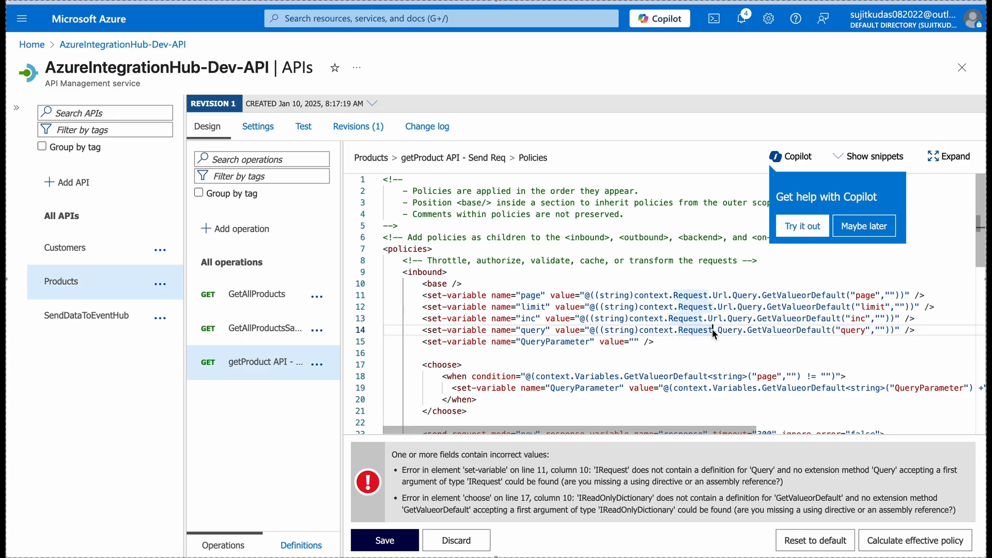
text(.Url)
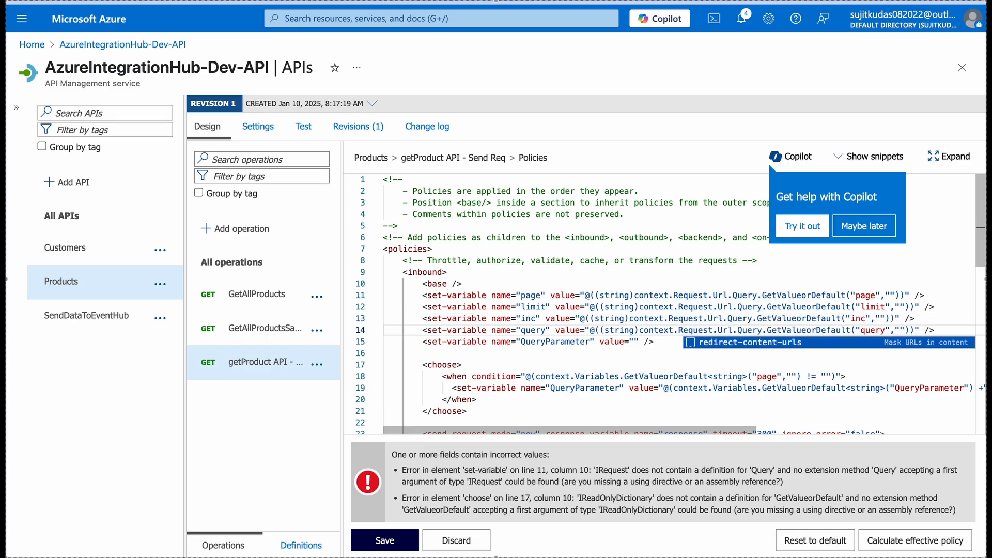
click(384, 540)
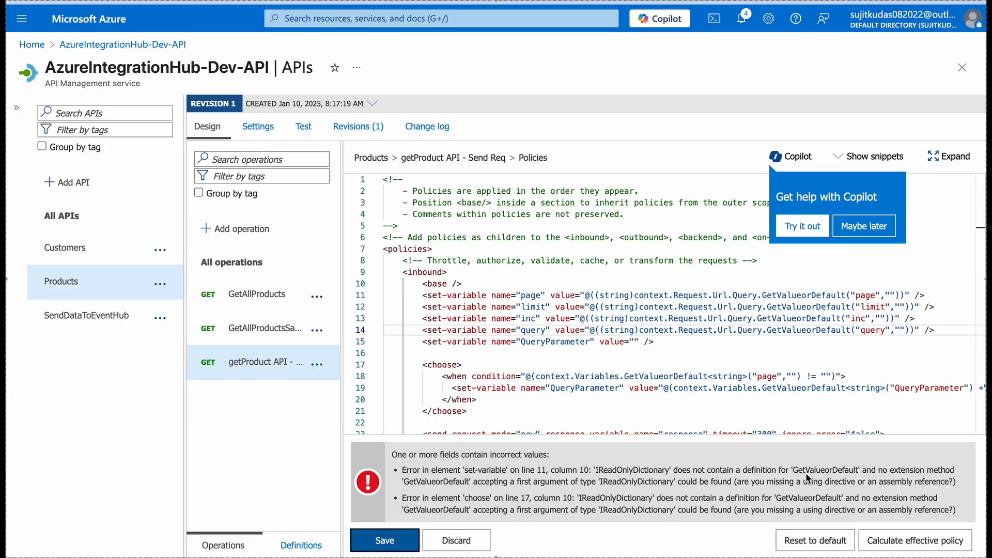
Correct the method name to GetValueOrDefault, with a capital O, in the page, limit, inc and query set-variable lines
scroll(775, 325, right, 4)
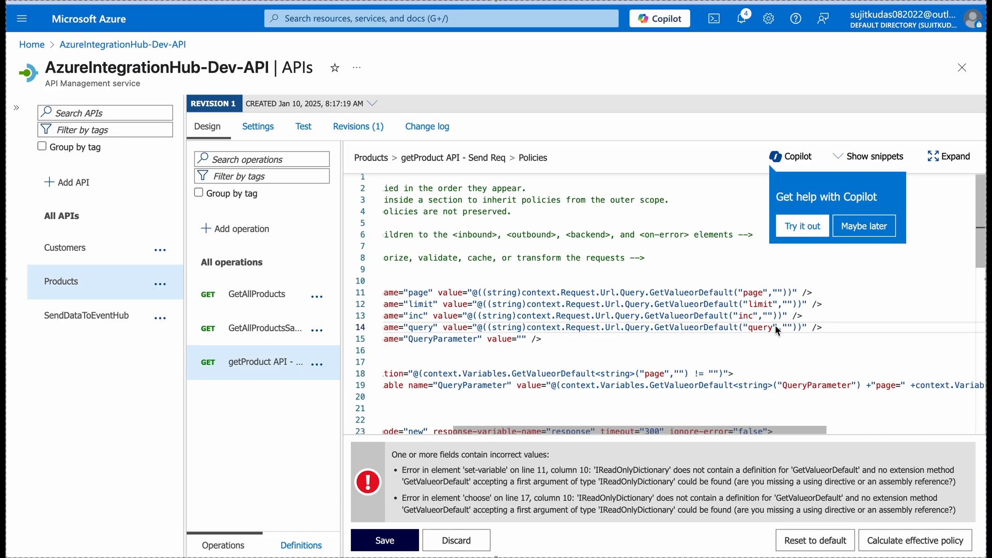
click(693, 293)
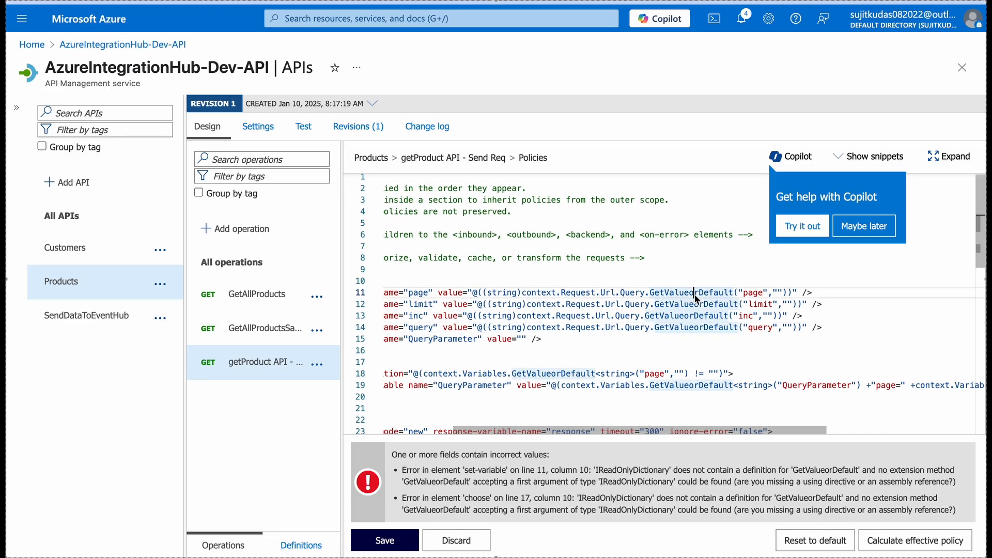
key(BackSpace)
text(O)
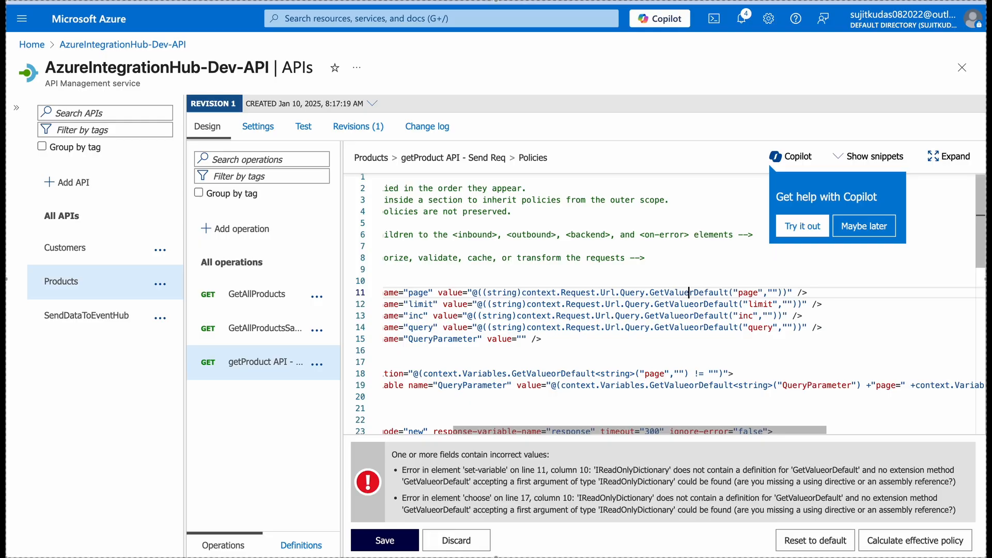
key(Down)
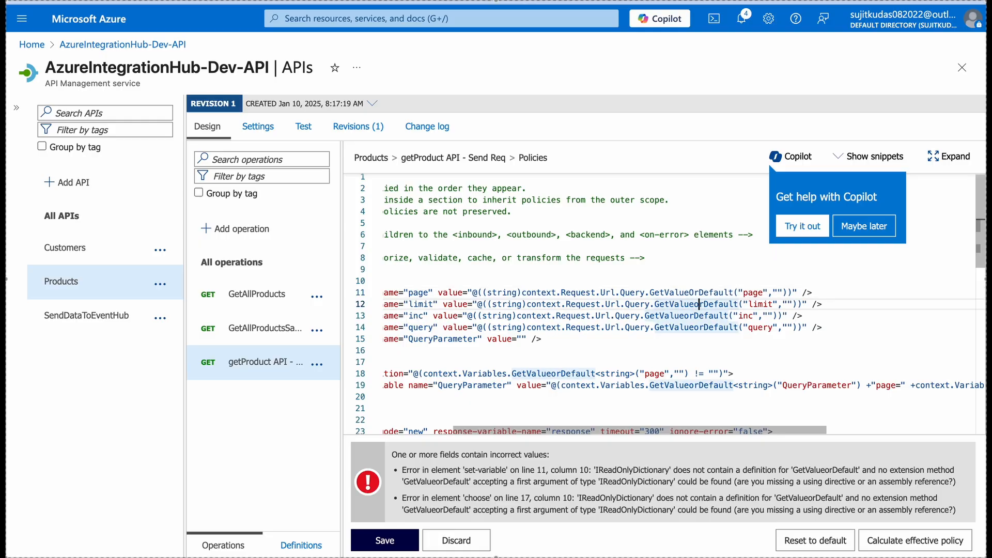
key(Delete)
text(O)
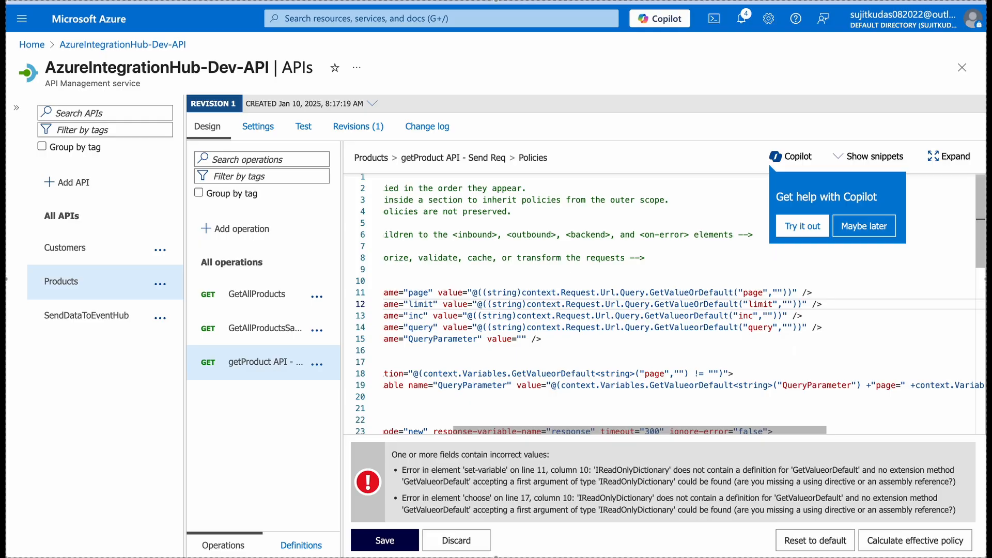
key(Down)
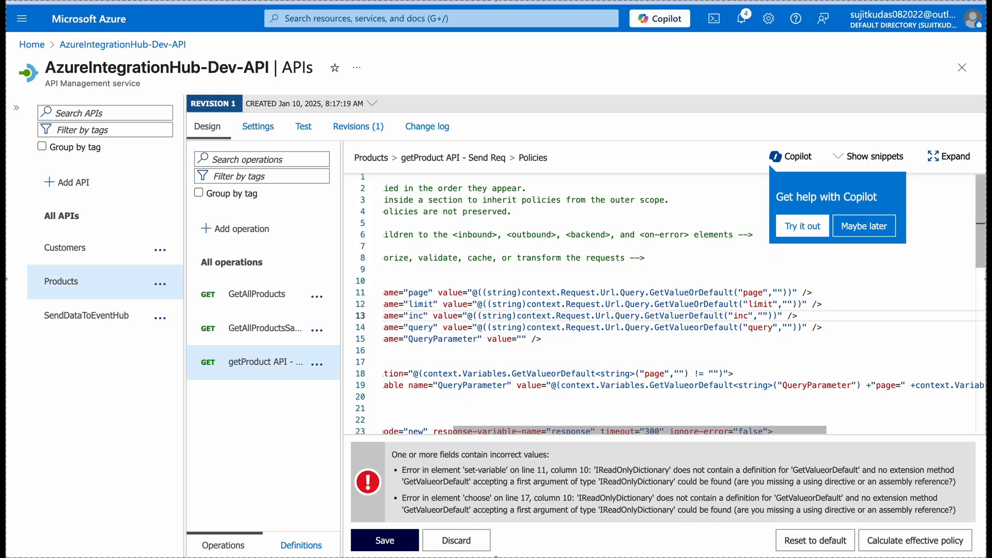
text(O)
key(Down)
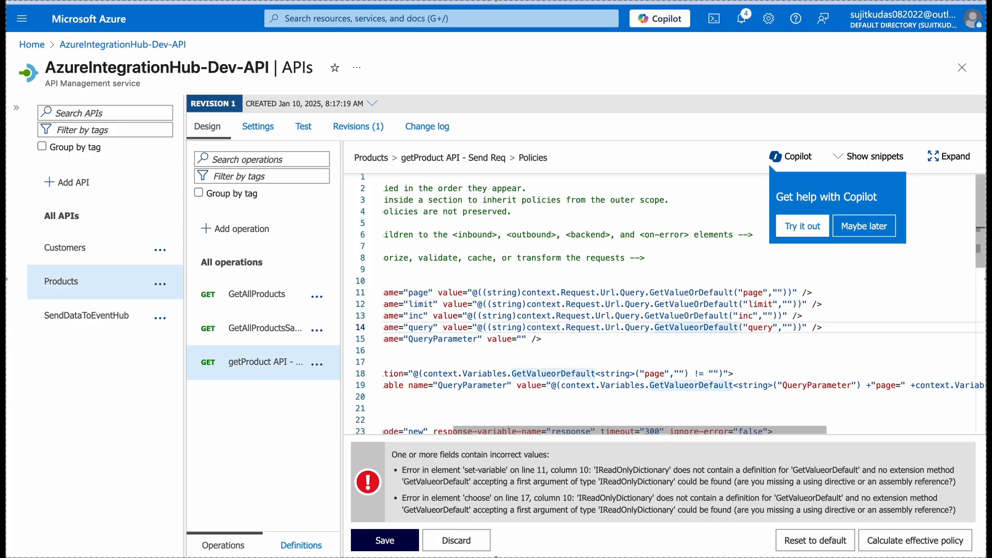
key(BackSpace)
text(O)
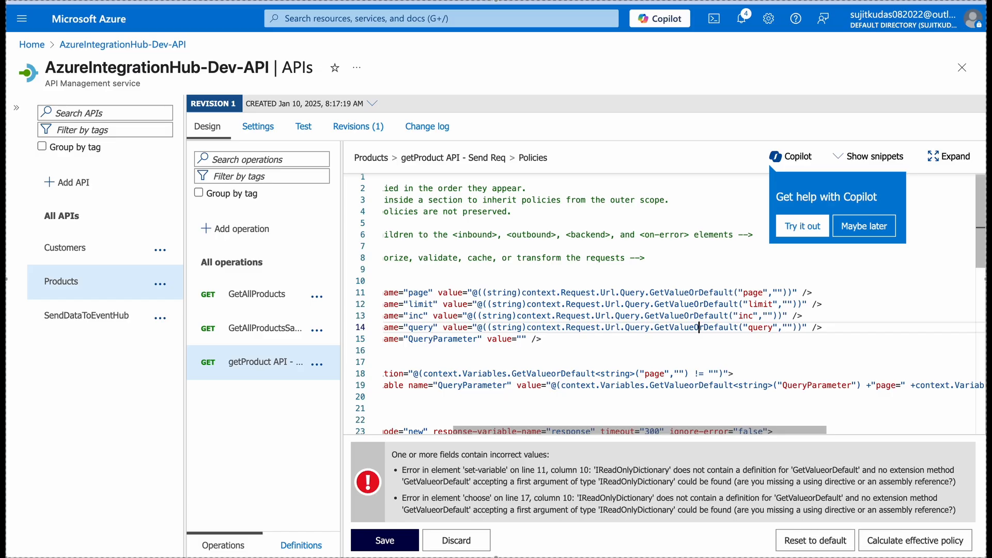
Correct the casing to GetValueOrDefault in the when condition and in the nested set-variable's call that reads QueryParameter
scroll(613, 381, left, 3)
scroll(612, 379, left, 2)
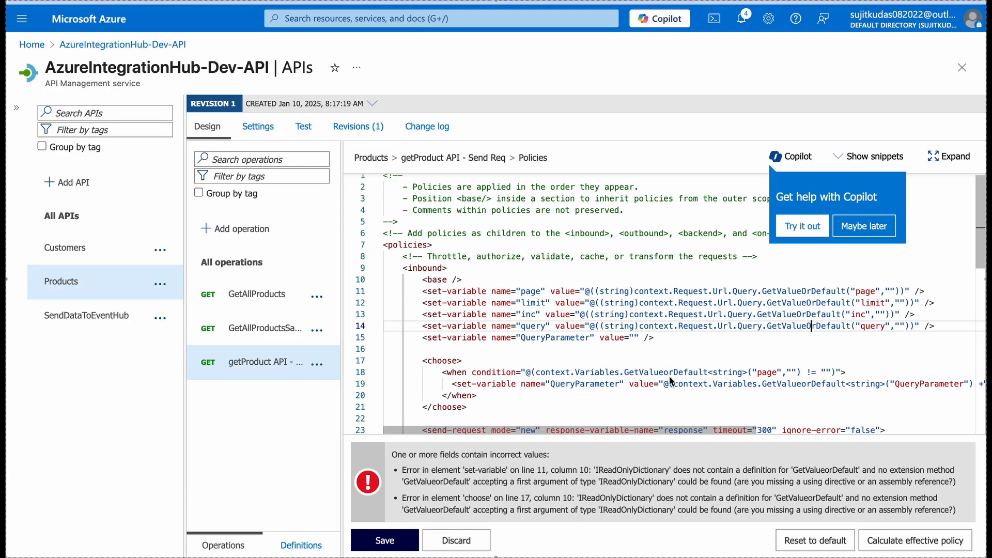
click(669, 375)
key(Delete)
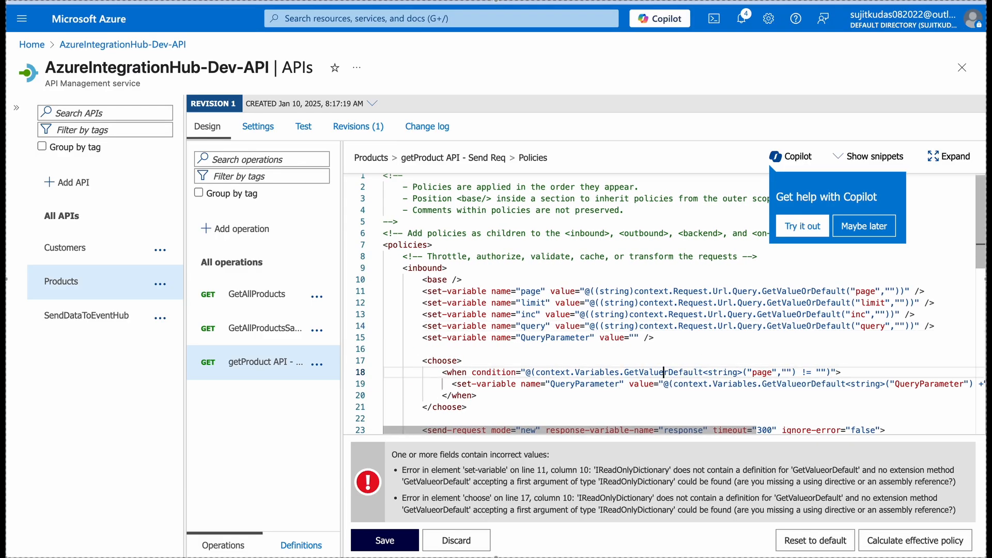
text(O)
key(Down)
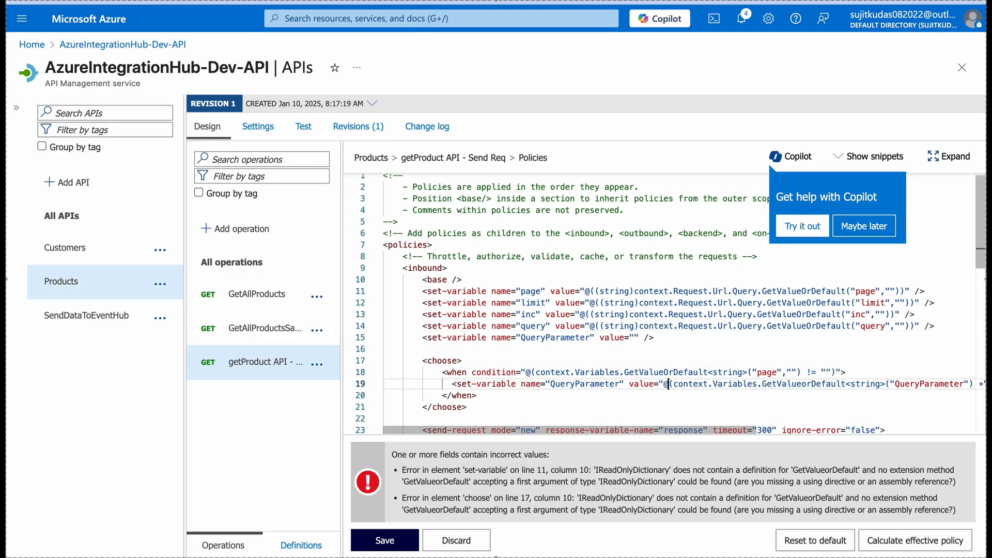
click(801, 384)
key(Delete)
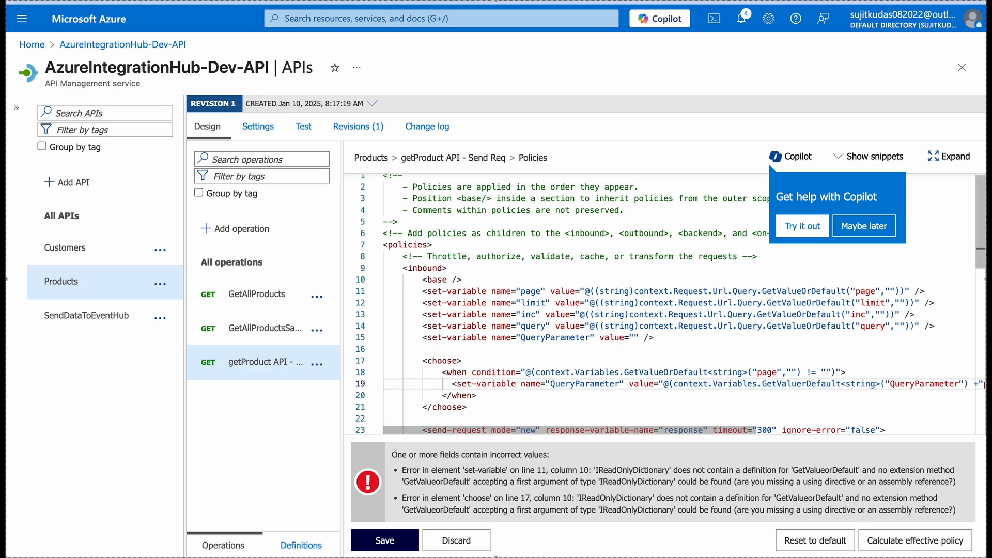
text(O)
Correct the casing to GetValueOrDefault in the nested set-variable's call that reads page, and save the policy
scroll(959, 357, right, 5)
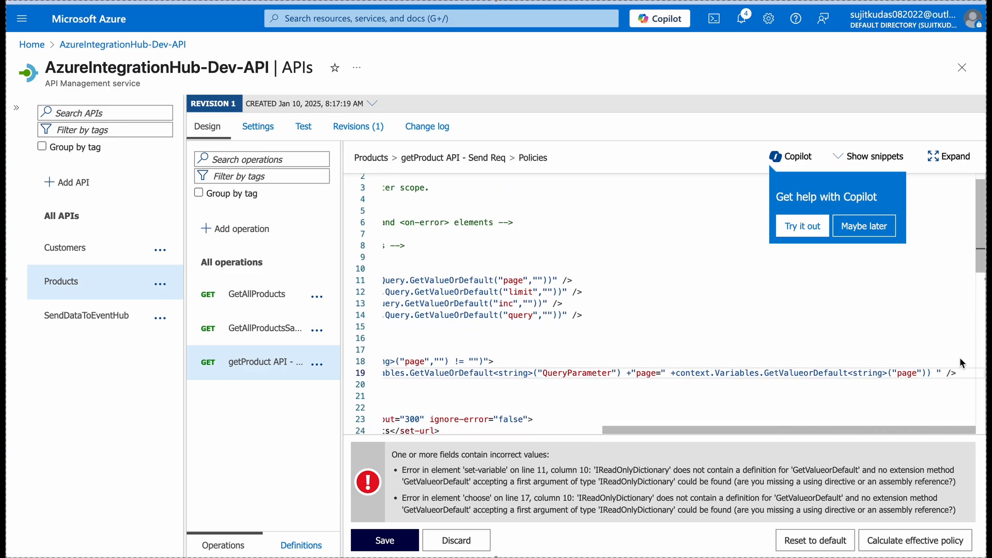
click(810, 374)
key(BackSpace)
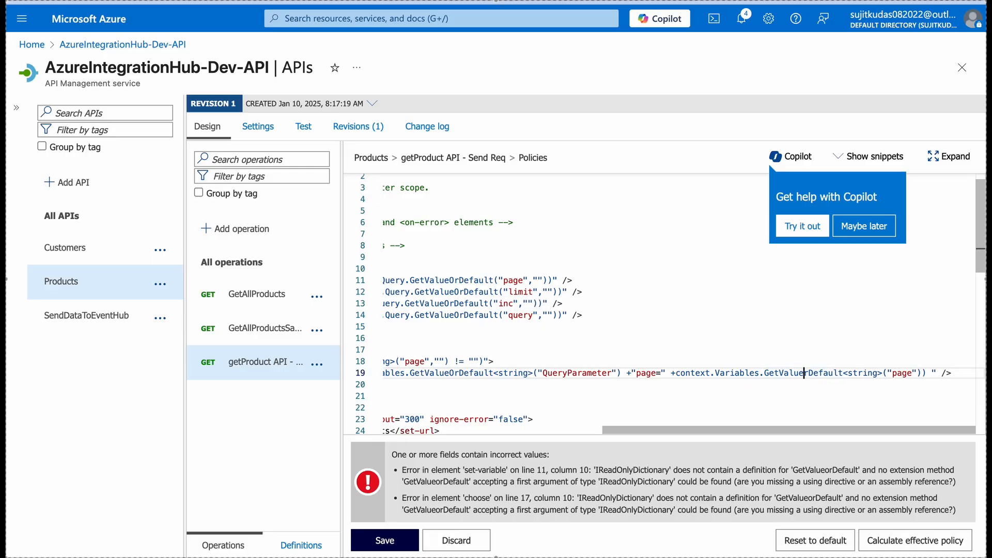
text(O)
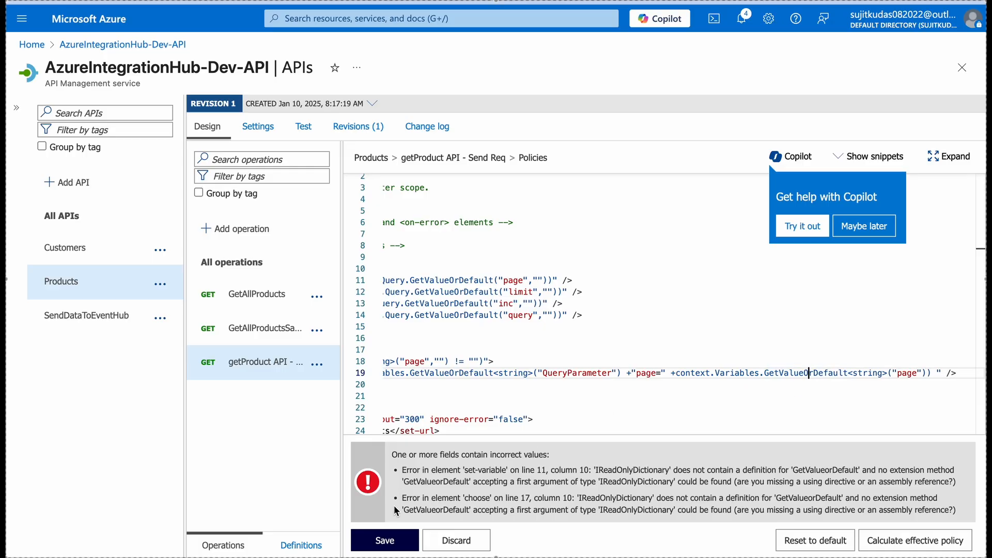
click(389, 535)
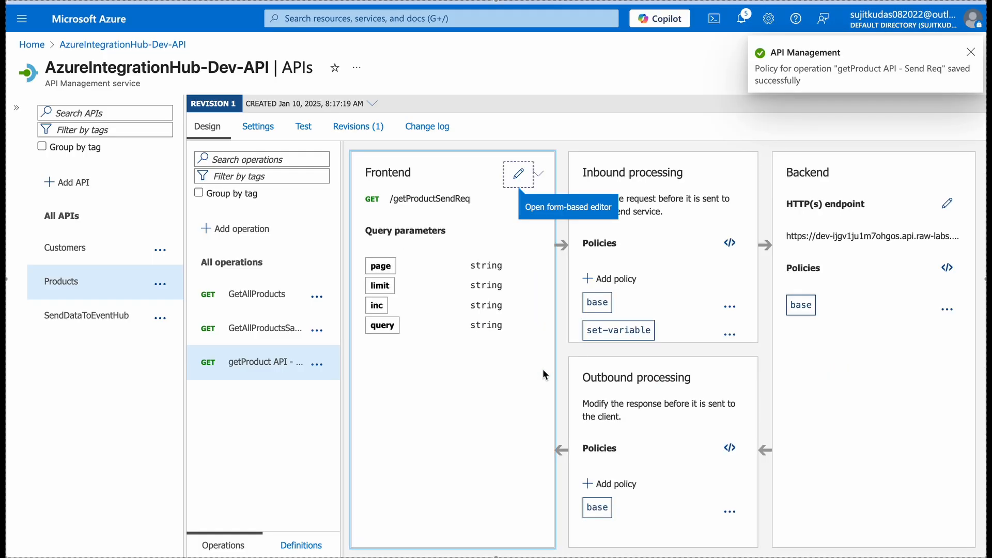
Reopen the inbound processing policy code of getProduct API - Send Req at the choose and send-request elements
scroll(625, 280, down, 1)
scroll(625, 280, up, 1)
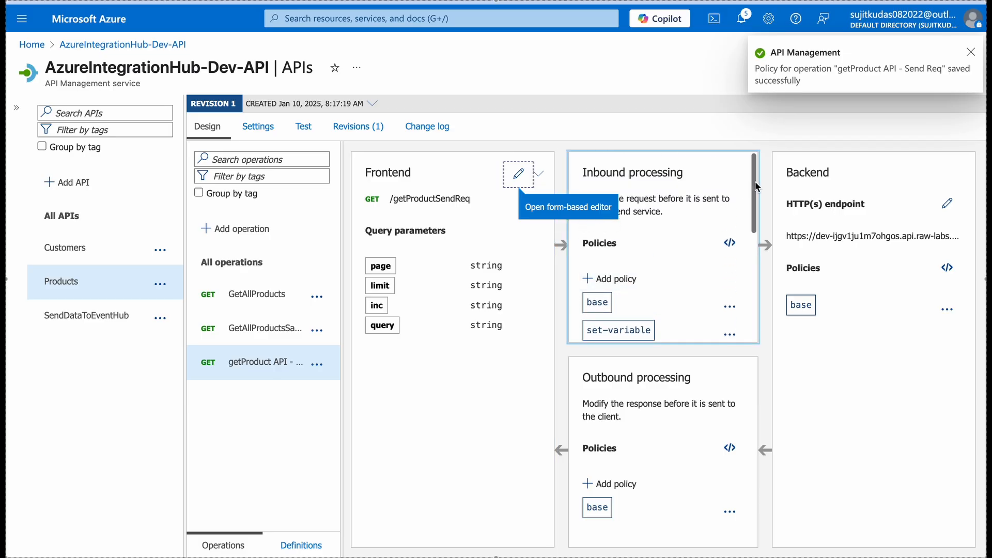
click(730, 243)
scroll(599, 388, down, 3)
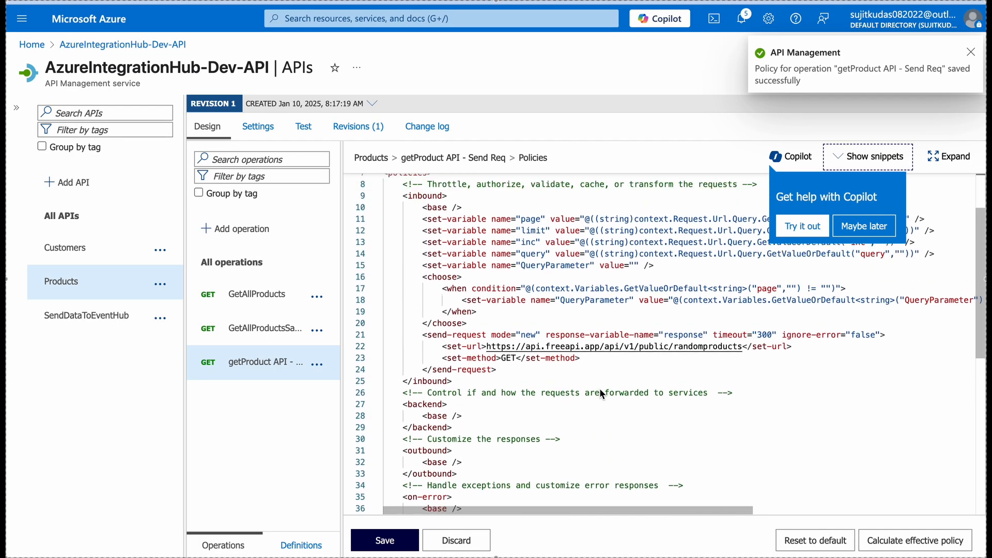
Append a question mark to the randomproducts URL in the send-request's set-url element
scroll(600, 388, up, 3)
click(741, 423)
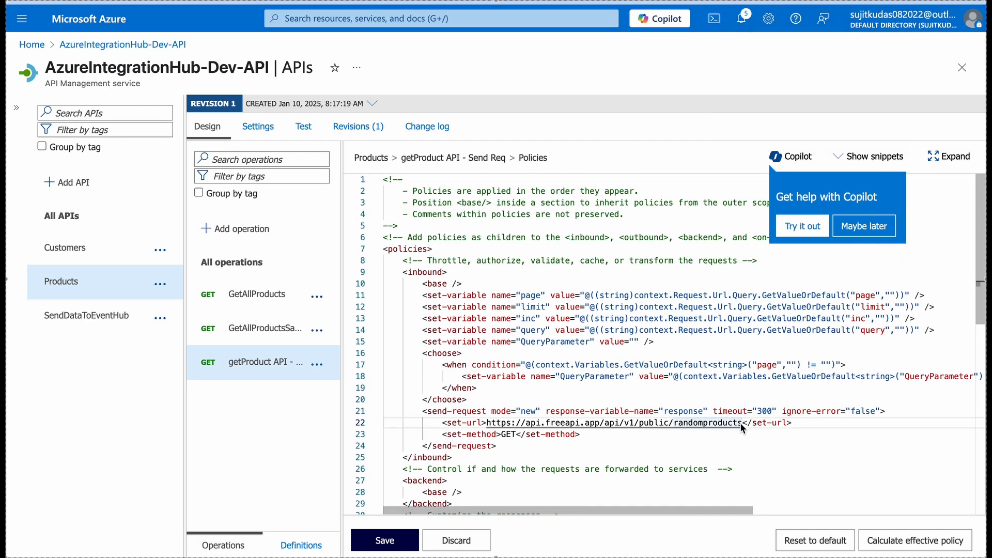
text(?)
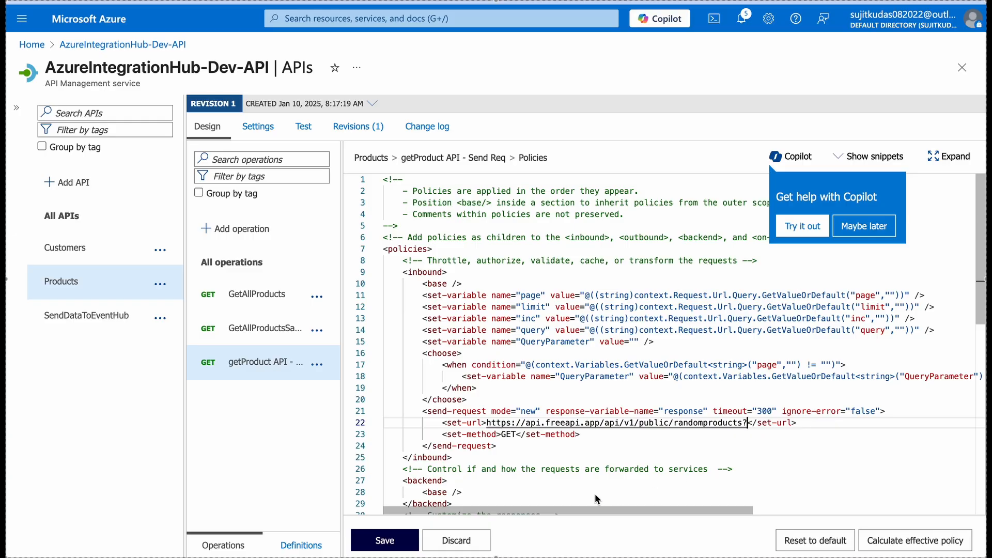
Begin a policy expression directly before the set-url address with @(string.format
click(487, 422)
text(@)
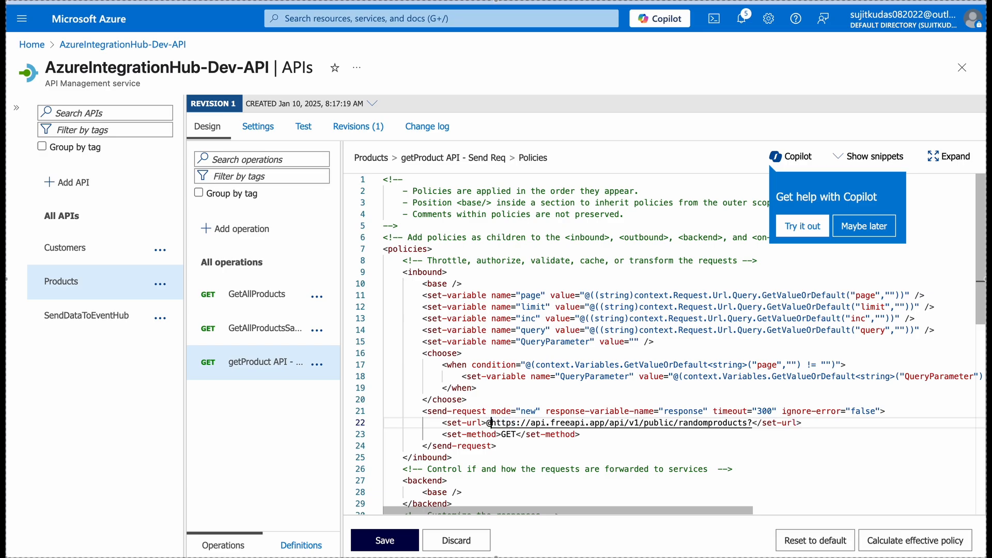
text((String)
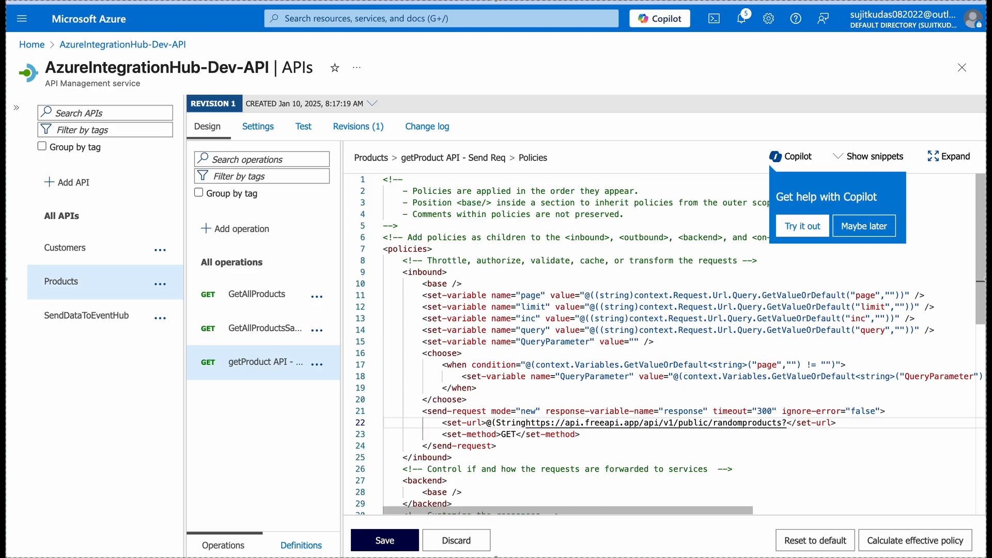
key(BackSpace)
key(BackSpace)
key(BackSpace)
key(BackSpace)
key(BackSpace)
key(BackSpace)
text(string.format)
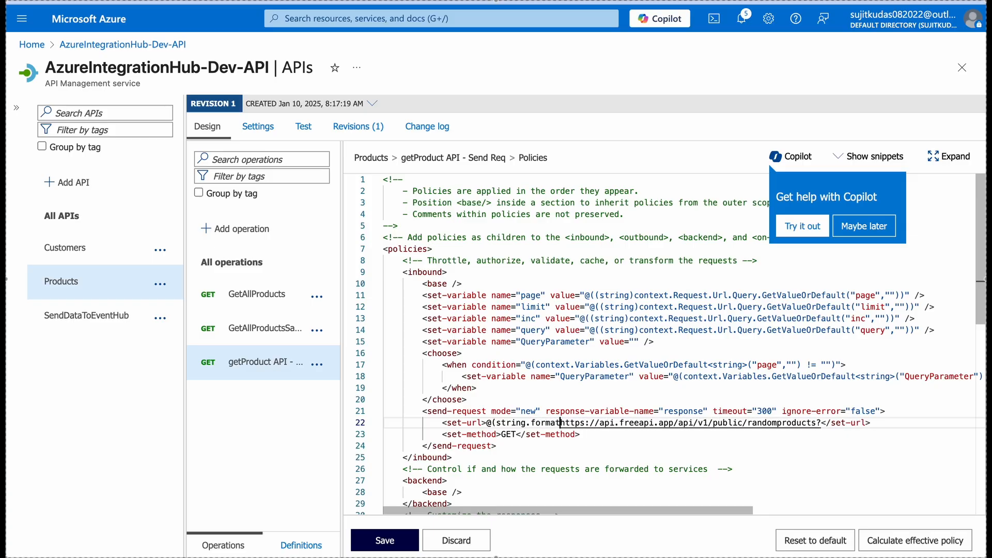
Correct the method name to Format in the set-url expression and add an opening parenthesis and double quote before the URL
key(Left)
key(Left)
text(=)
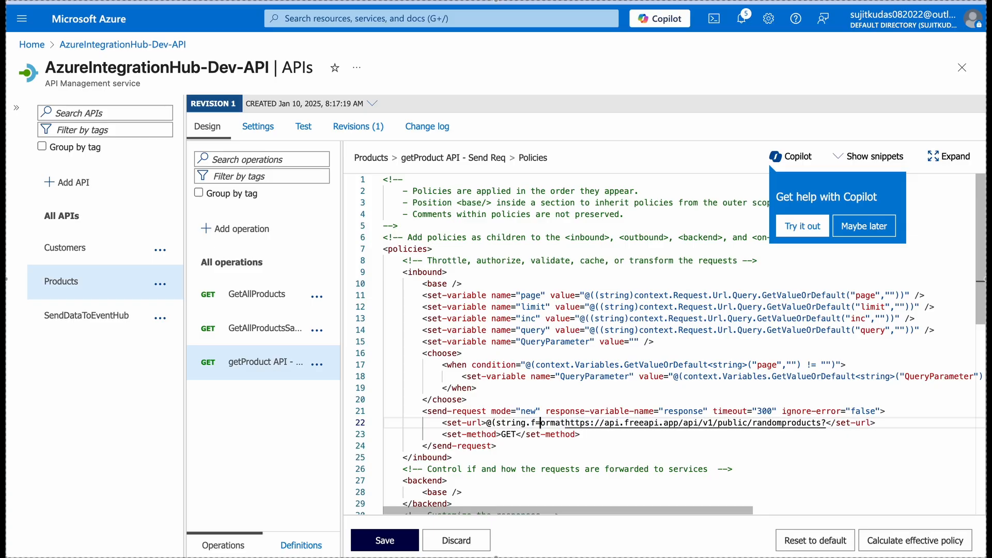
key(BackSpace)
key(BackSpace)
text(F)
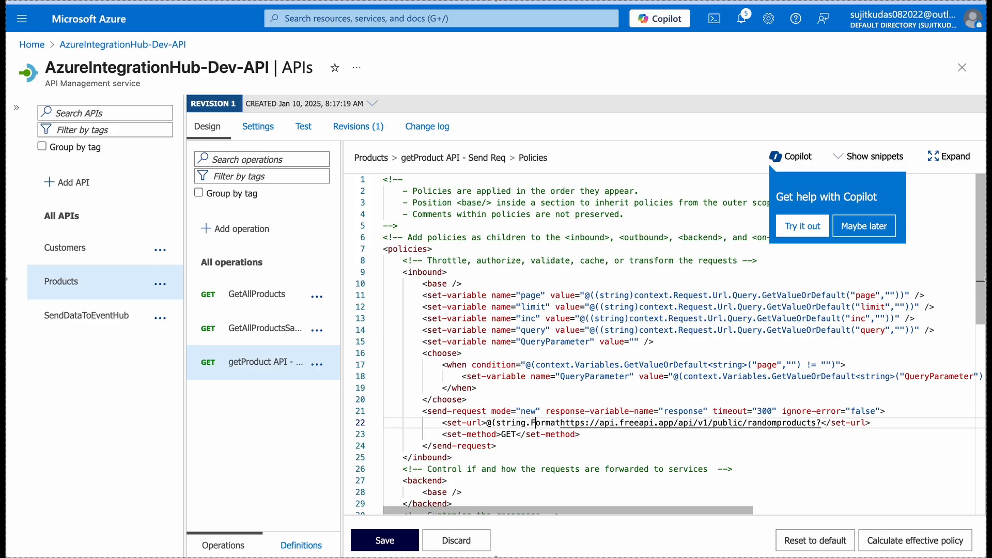
key(Right)
key(Right)
key(Right)
key(Right)
text(()
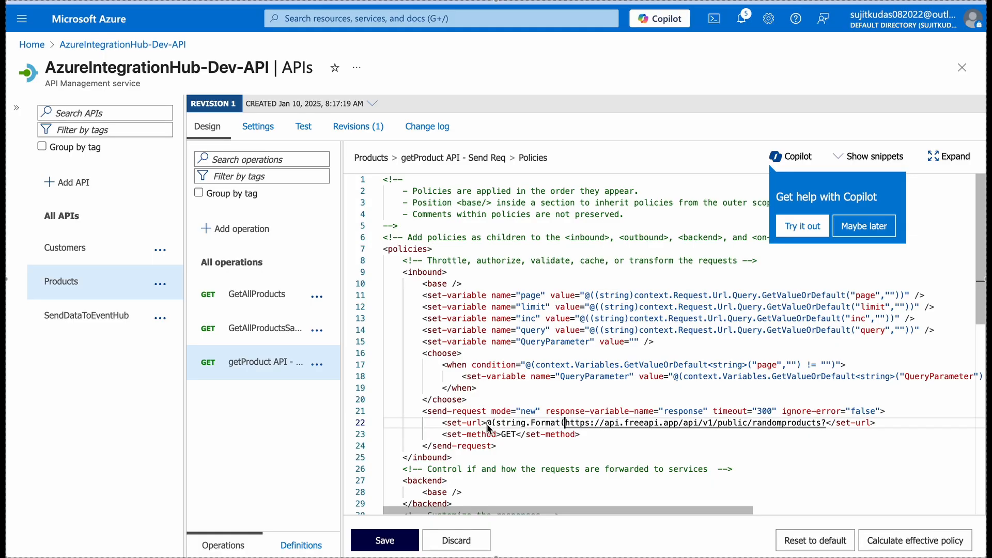
text(")
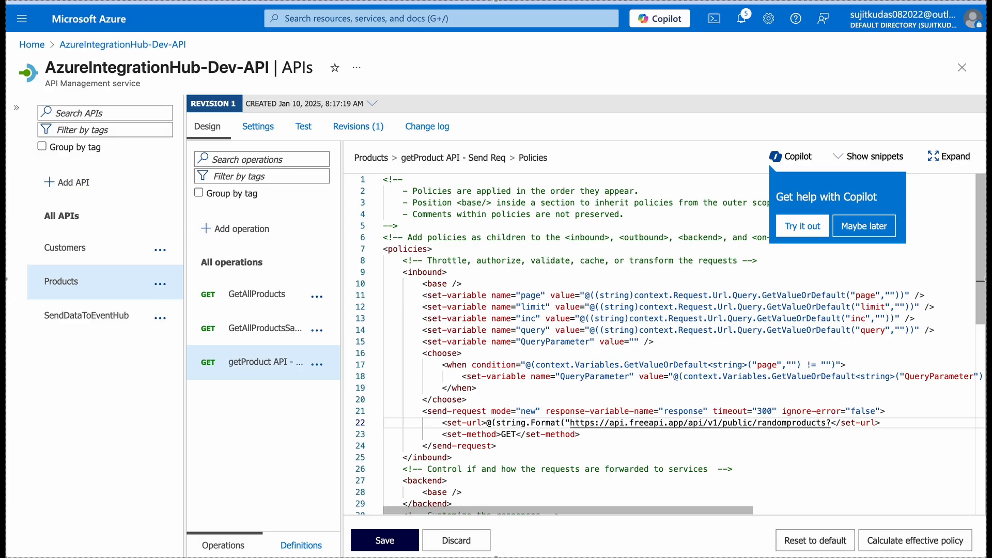
Add the {0} placeholder after the URL's question mark, followed by a closing double quote, a comma and a closing parenthesis
scroll(576, 423, right, 5)
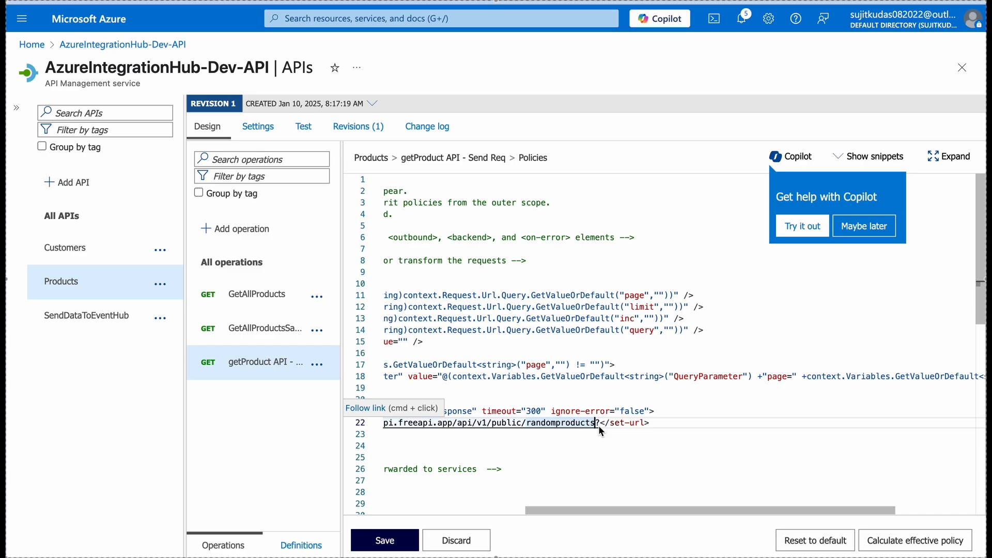
click(599, 425)
text({})
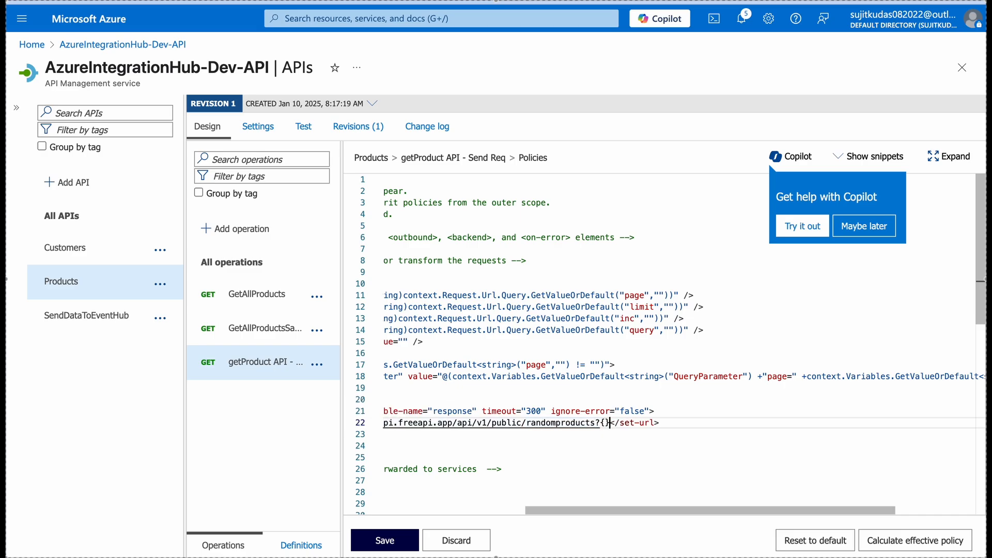
text(0)
text(",)
scroll(522, 376, left, 5)
Expand the policy editor and enter context.Variables as the string.Format argument after the comma in the set-url expression
click(938, 155)
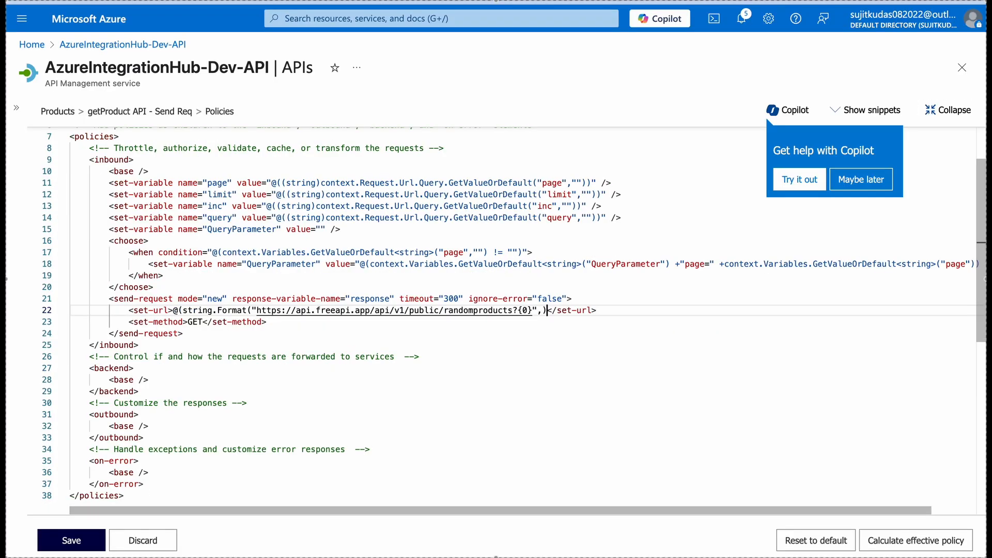
key(Left)
text(contex)
text(t)
text(.Varia)
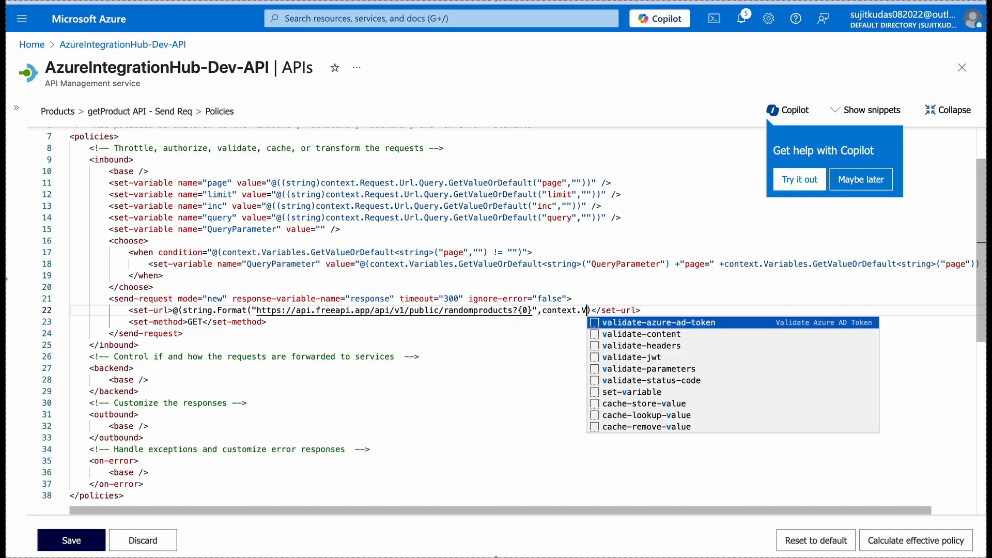
text(bles)
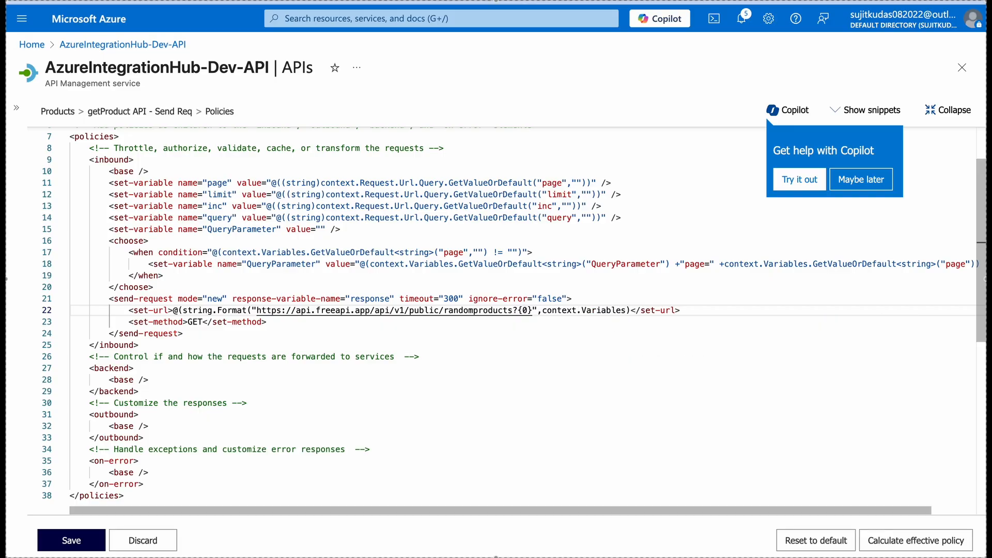
Complete the set-url expression's format argument as context.Variables["QueryParameter"], reusing the variable name from the set-variable policy
text([)
text(])
text("")
double_click(245, 230)
key(ctrl+c)
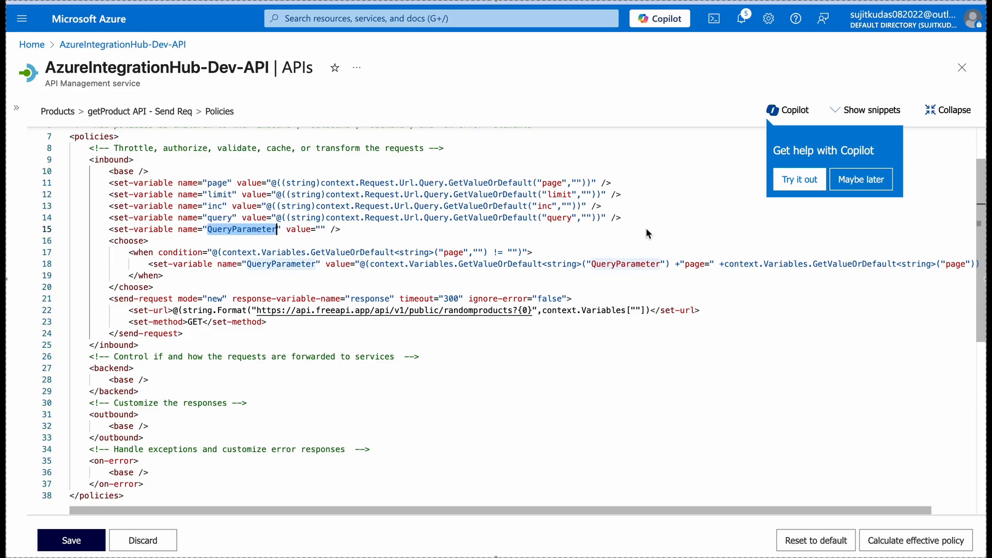
click(633, 311)
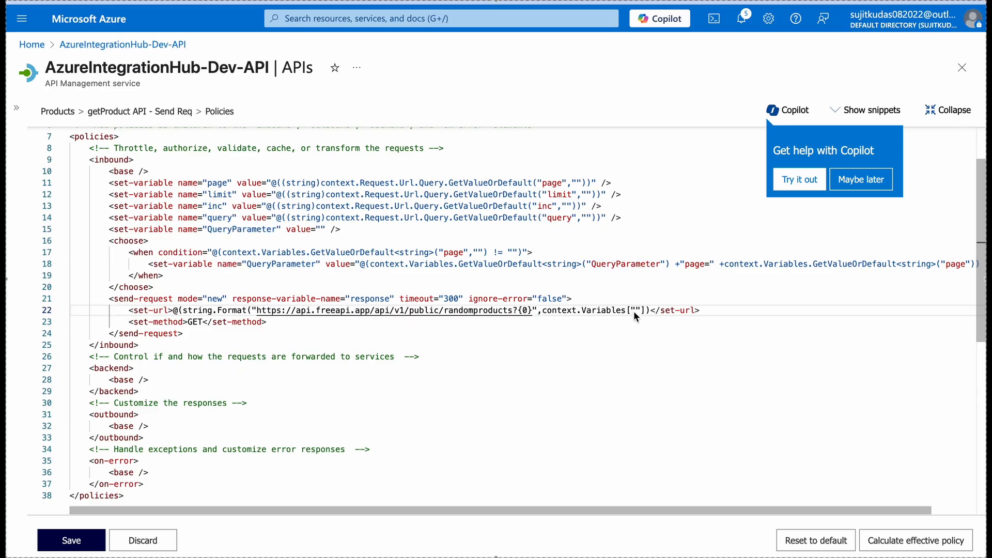
key(ctrl+v)
scroll(773, 305, right, 2)
scroll(773, 304, left, 2)
Add the missing closing parenthesis to the set-url expression and save the getProduct API - Send Req policy
click(86, 546)
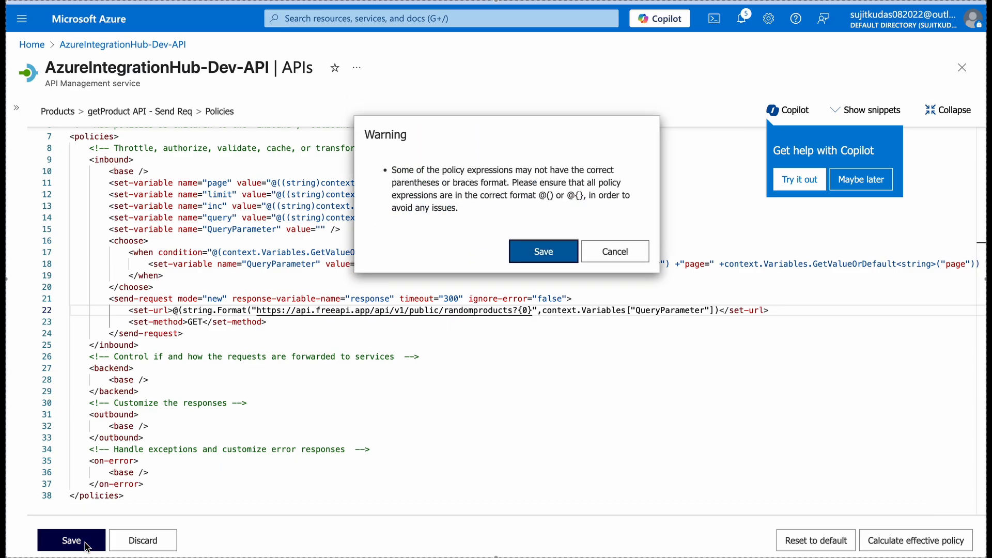
click(551, 251)
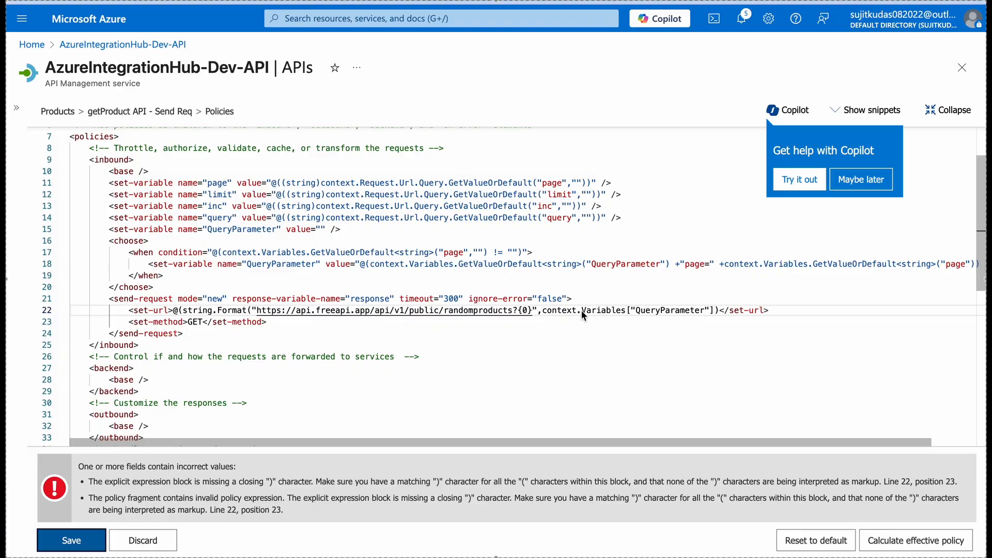
click(712, 312)
text())
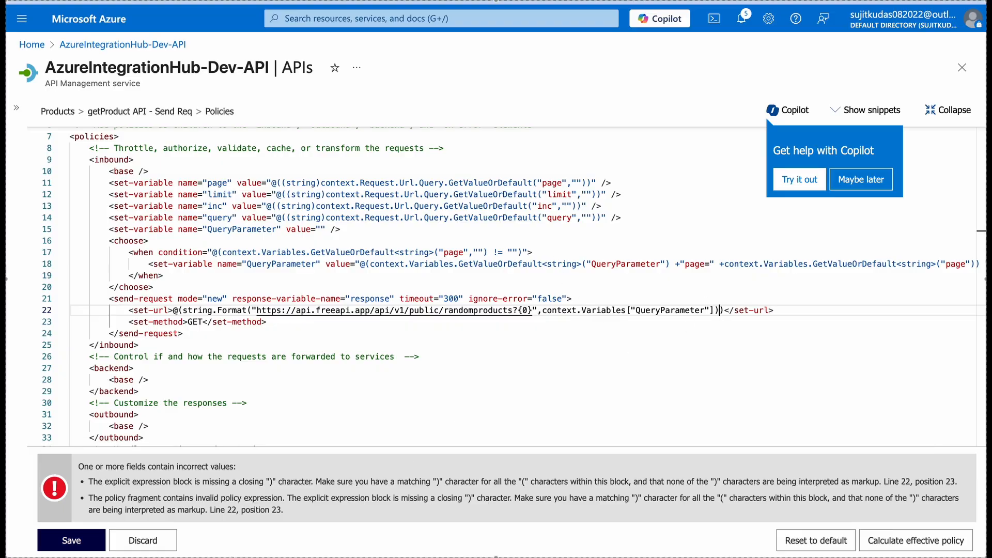
click(99, 541)
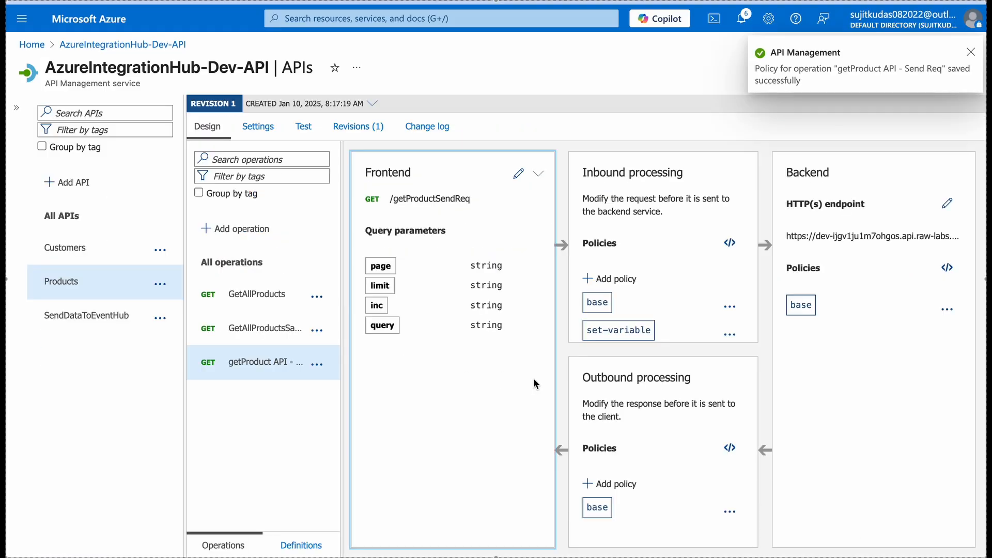
Send a test request to the getProduct API - Send Req operation with all query parameters left empty
click(304, 127)
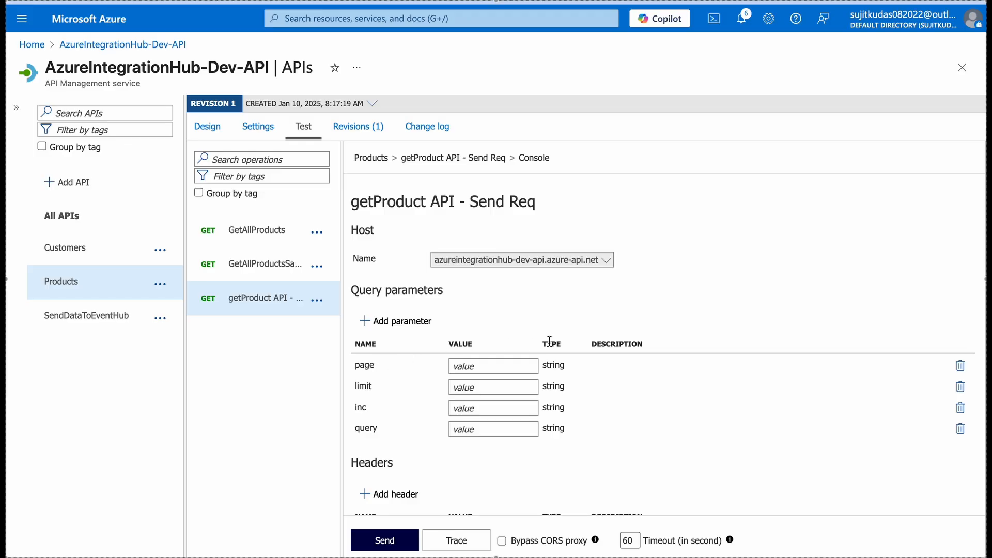
scroll(550, 341, down, 1)
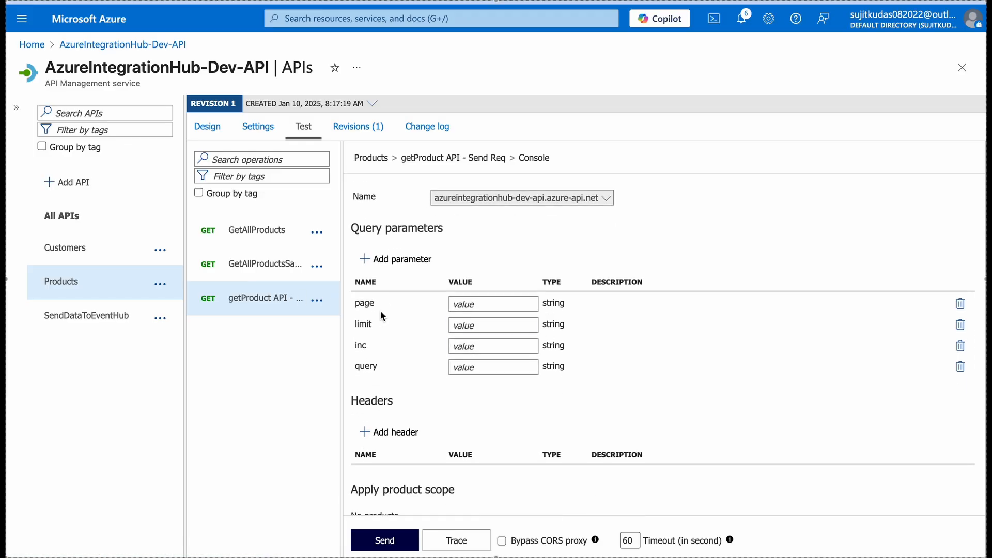
scroll(379, 310, down, 3)
scroll(380, 310, up, 3)
scroll(380, 310, down, 3)
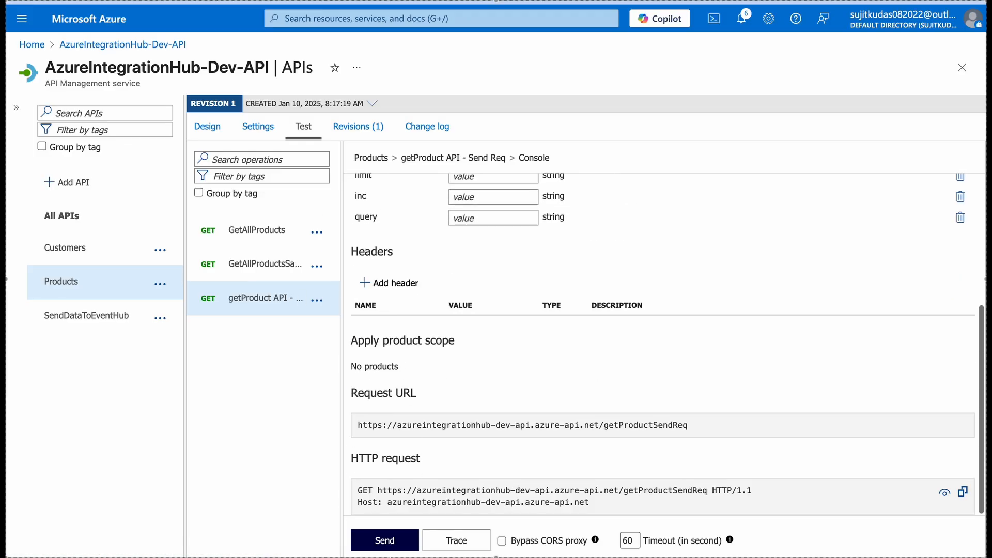
click(384, 540)
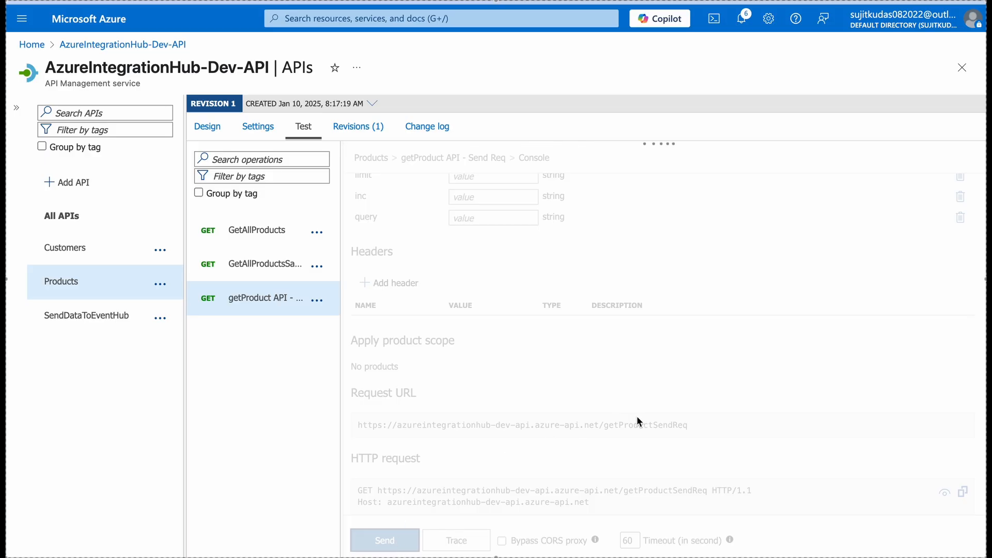
Examine the HTTP response headers and body of the test request
scroll(638, 421, down, 10)
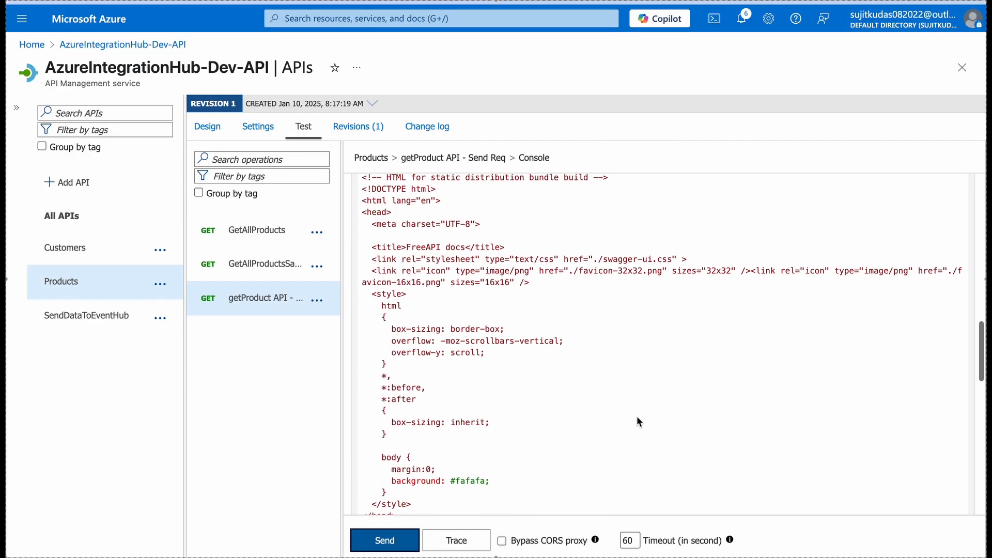
scroll(636, 417, down, 5)
scroll(637, 417, up, 15)
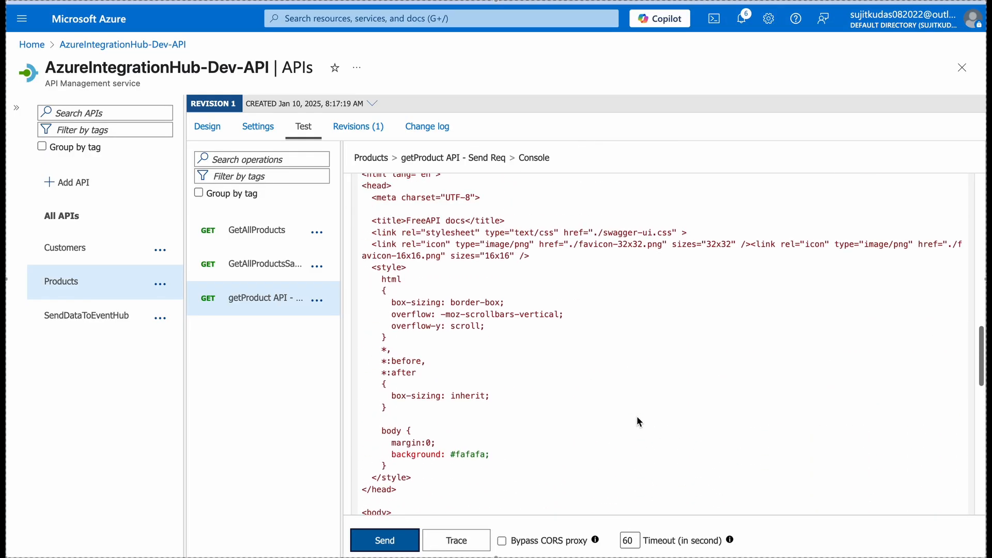
scroll(639, 421, down, 8)
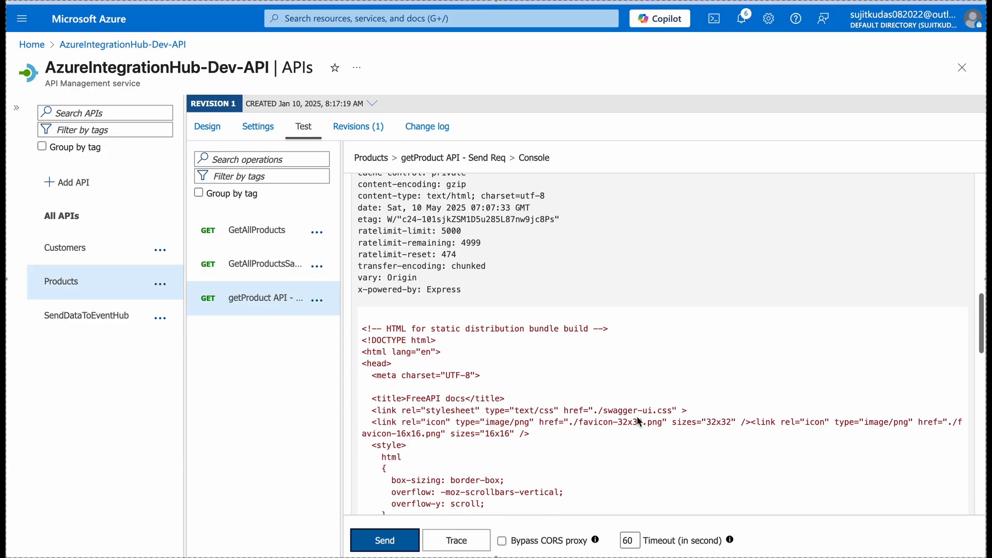
scroll(636, 420, down, 8)
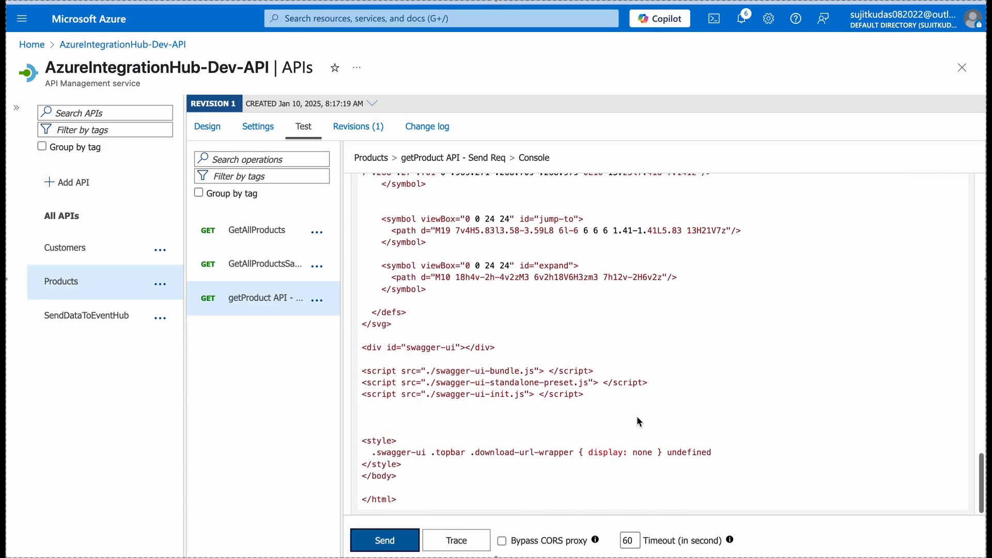
scroll(637, 419, up, 5)
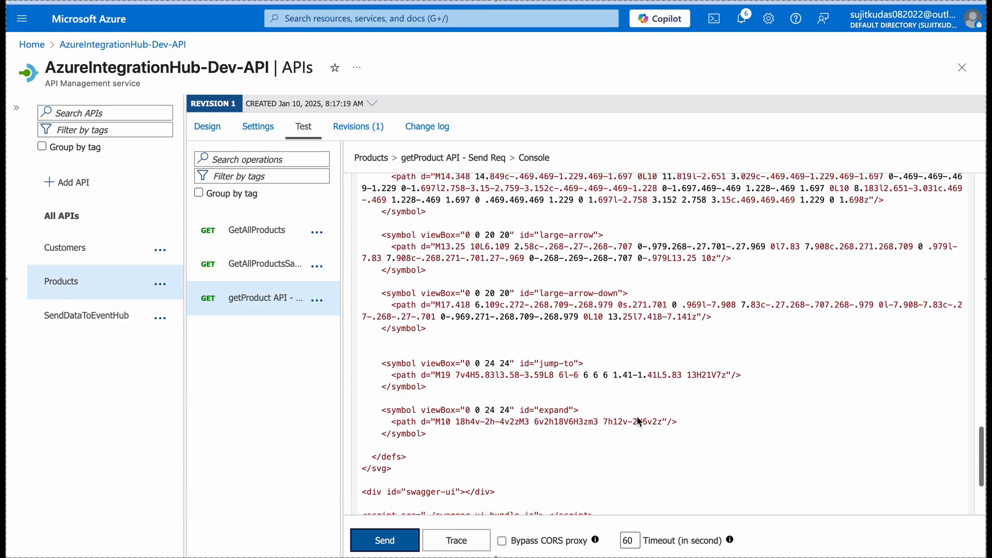
scroll(637, 416, up, 15)
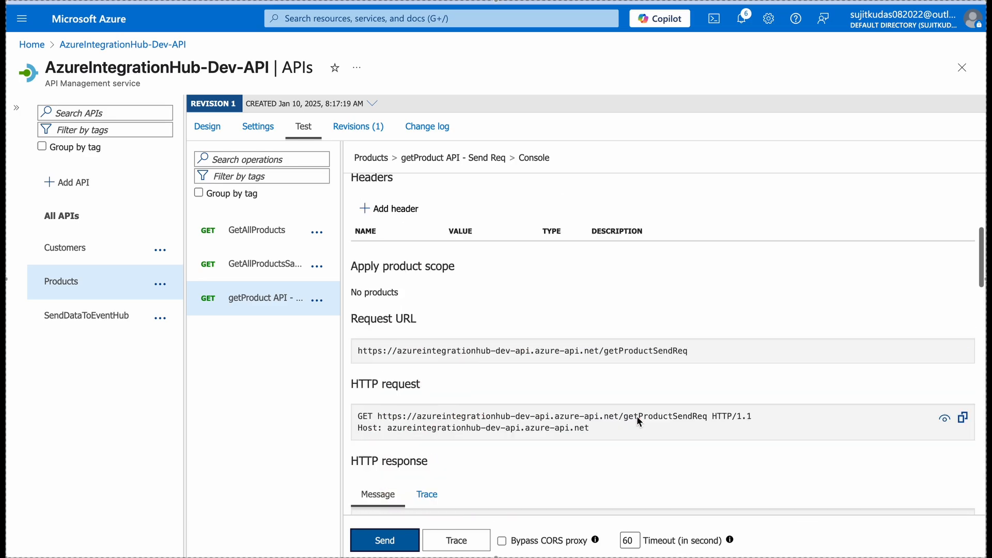
Open the inbound policy code of the getProduct API - Send Req operation for editing
click(214, 131)
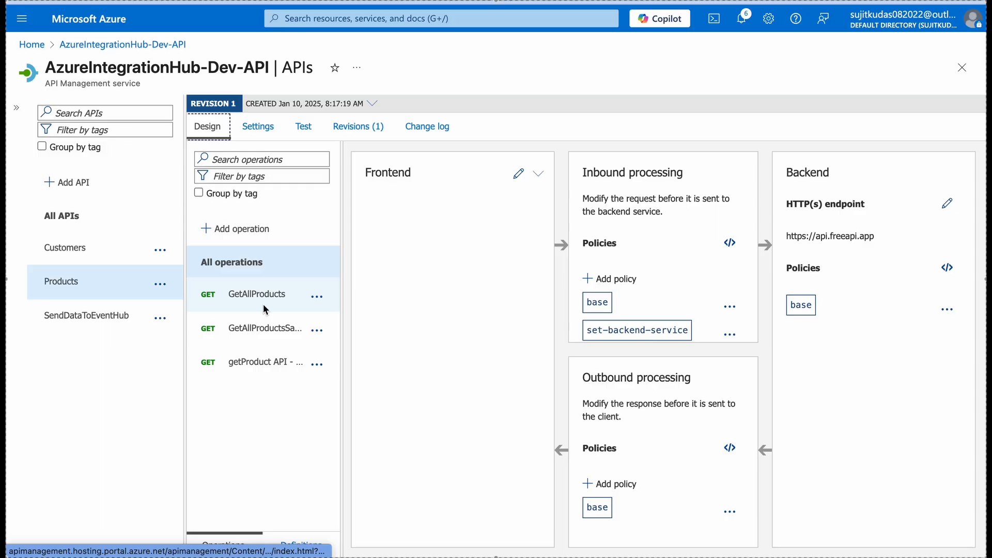
click(265, 362)
click(728, 244)
scroll(725, 285, down, 5)
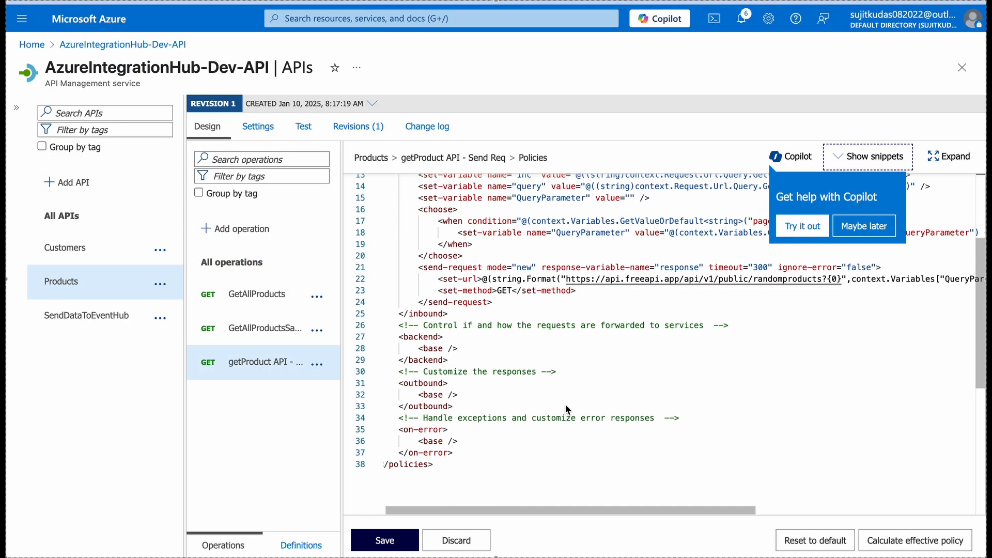
Insert a return-response policy snippet on a new line after the closing send-request tag in the inbound section
click(492, 302)
scroll(549, 418, up, 5)
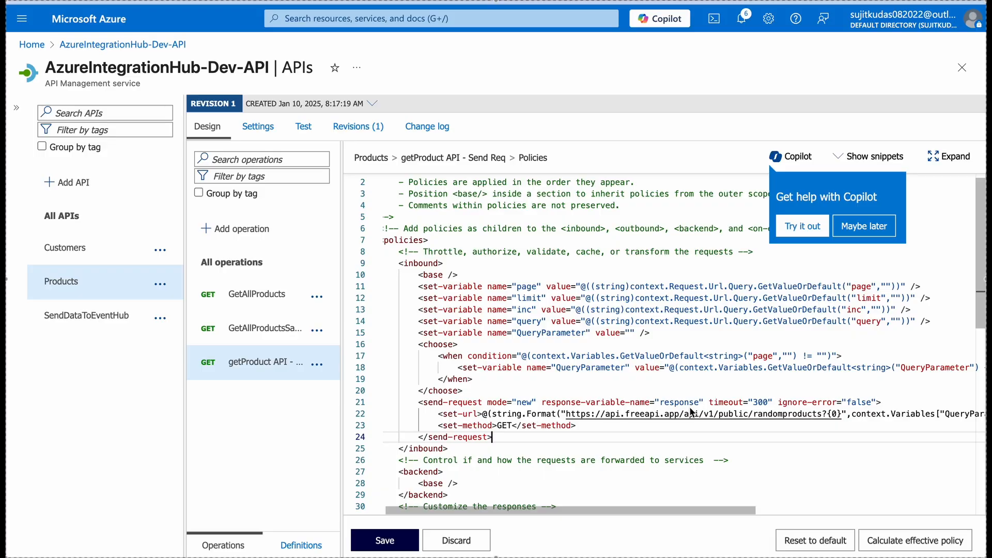
click(561, 403)
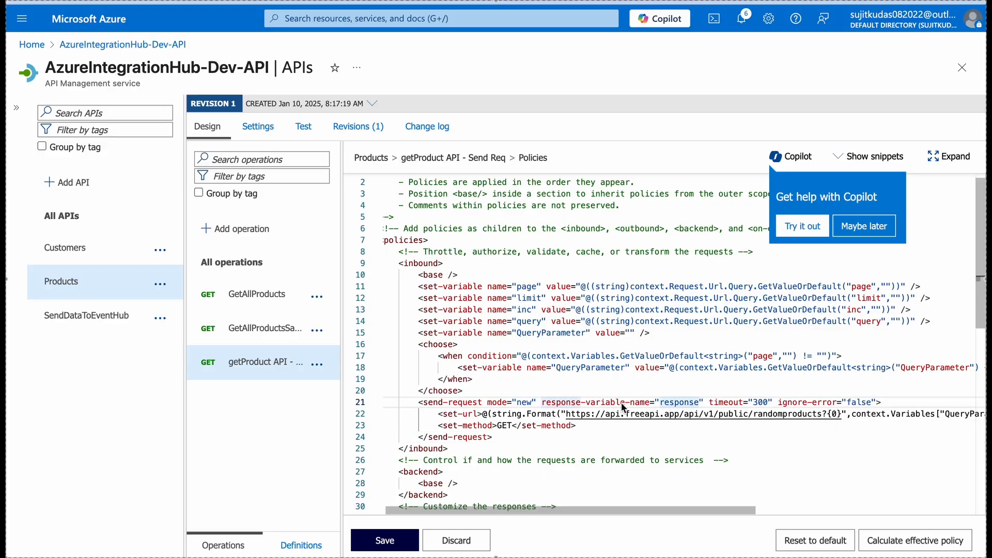
click(497, 436)
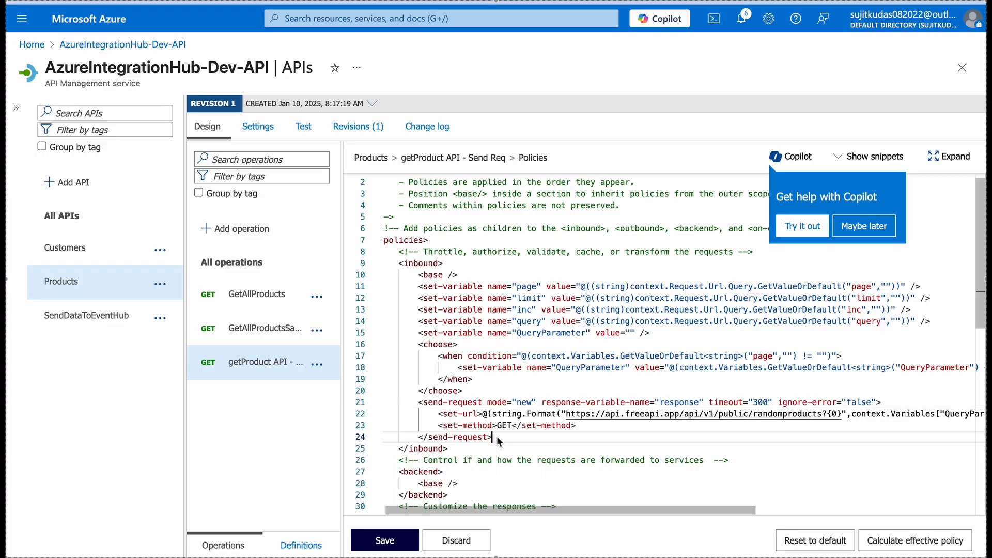
key(Return)
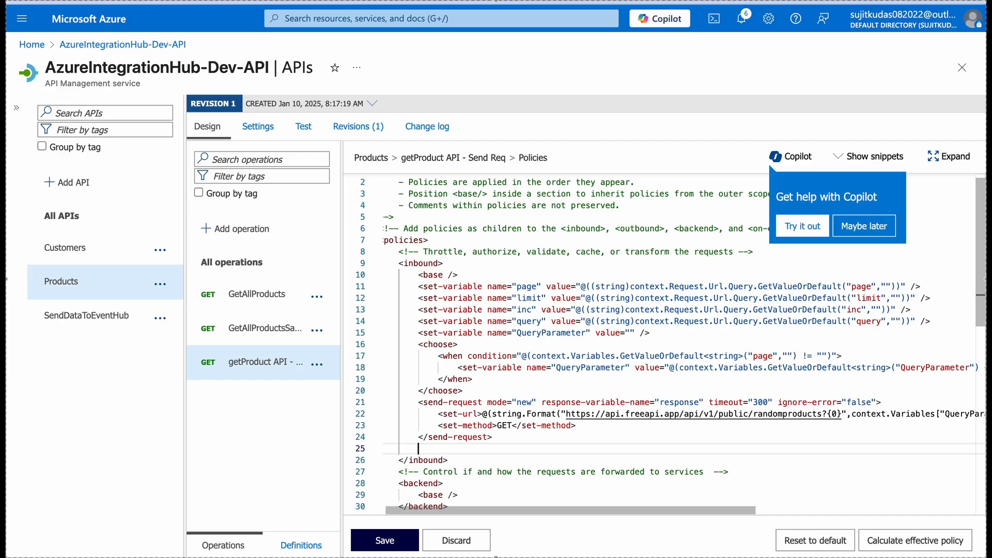
text(retur)
key(Return)
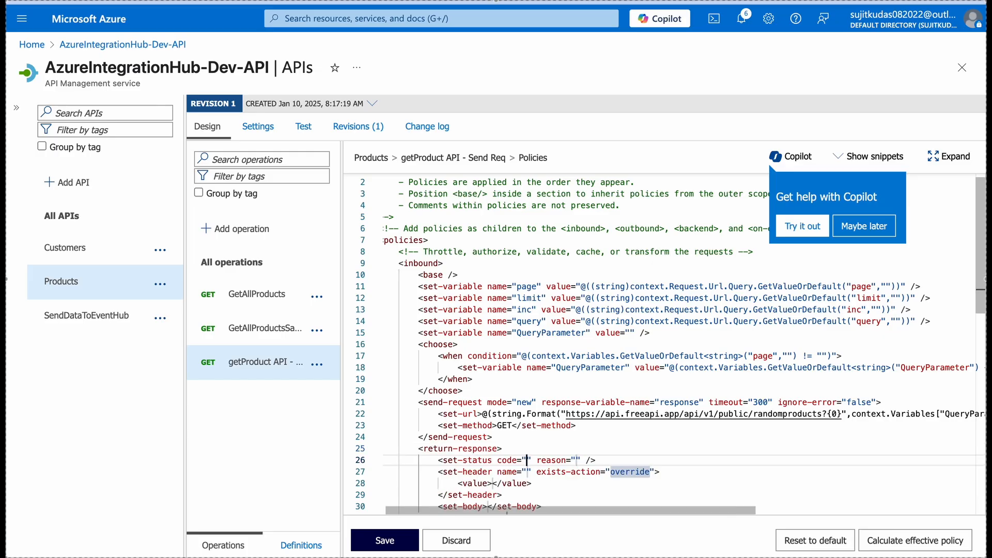
Delete the set-status, set-header and set-body elements inside return-response, along with the leftover blank line
scroll(540, 422, down, 3)
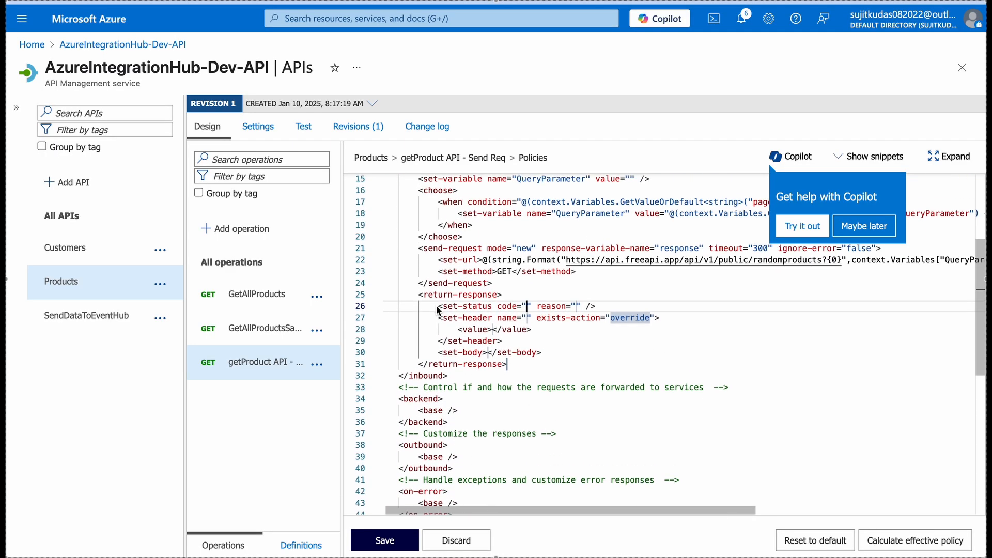
click(441, 309)
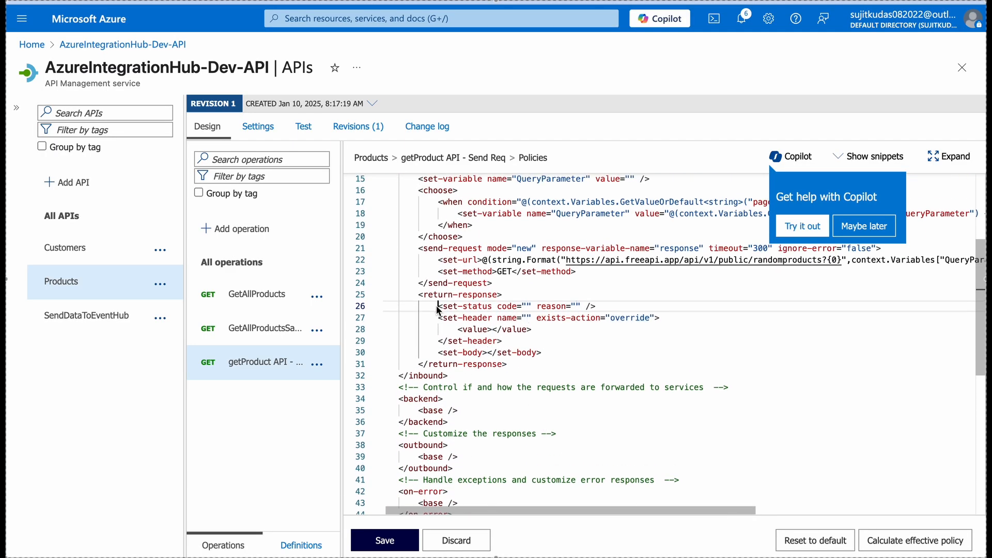
click(518, 365)
click(550, 354)
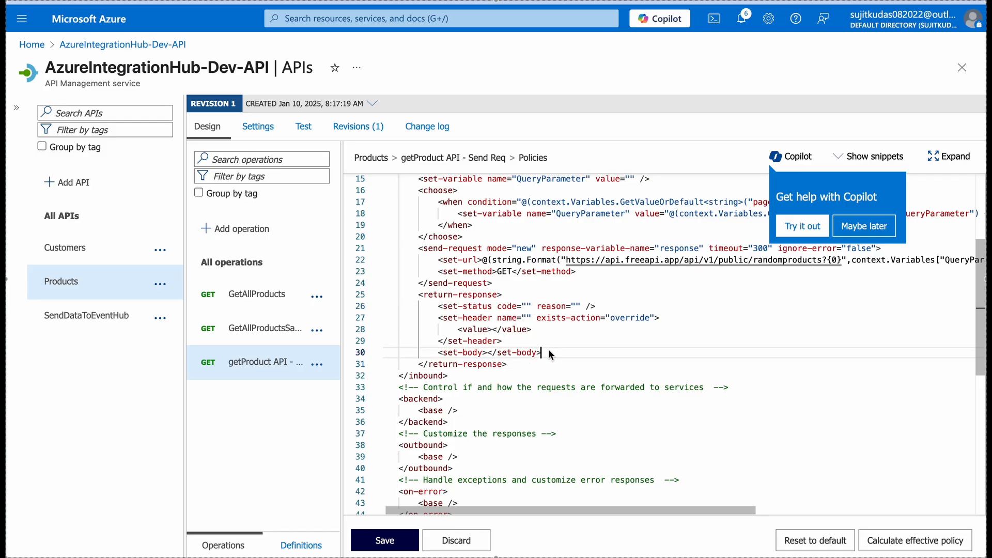
drag(551, 354, 438, 306)
key(BackSpace)
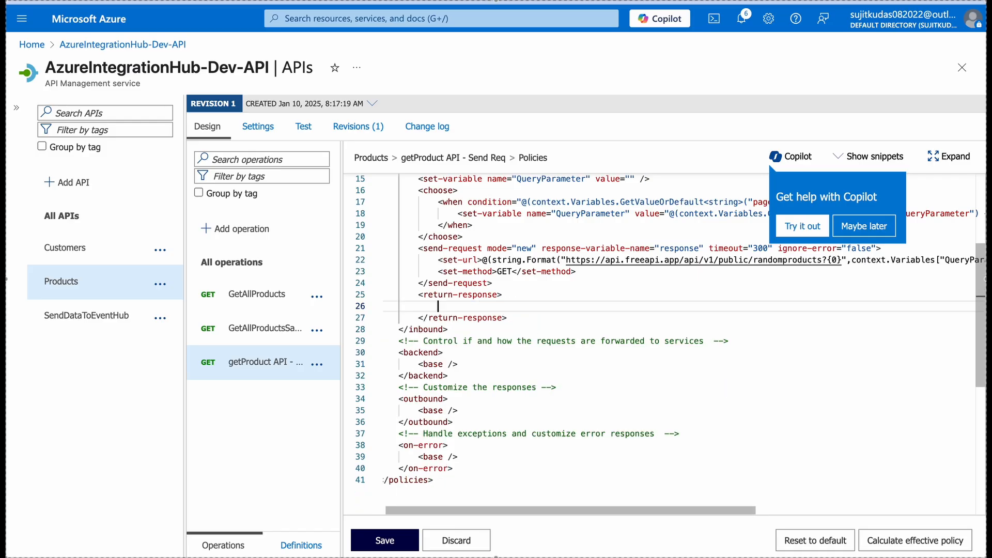
key(BackSpace)
key(BackSpace)
key(BackSpace)
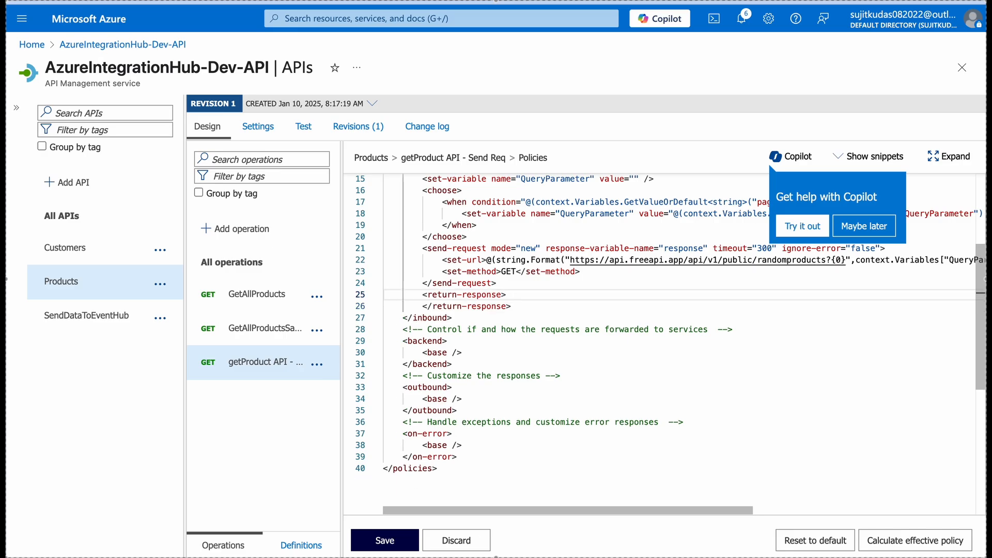
Add a response-variable-name attribute name to the opening return-response tag
key(Left)
text(res)
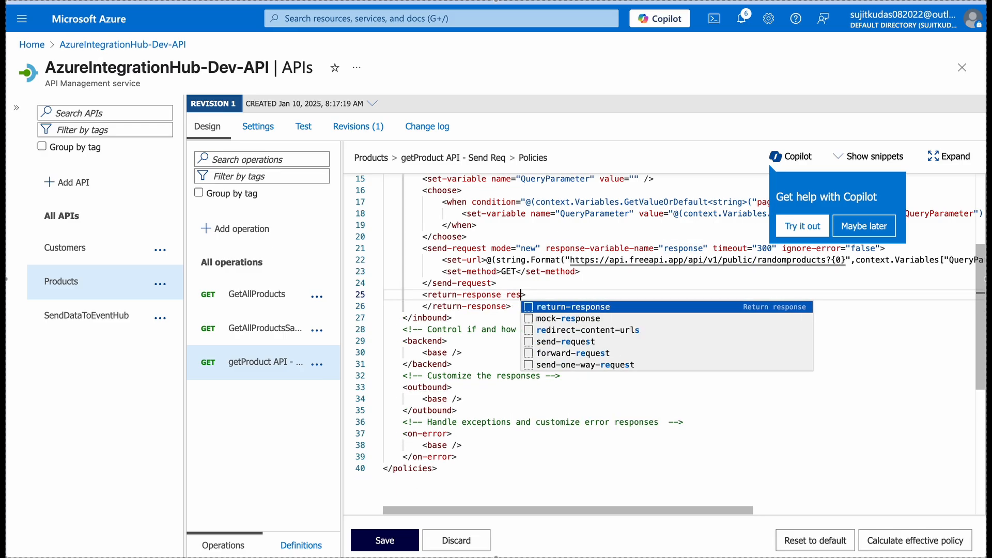
text(ponse)
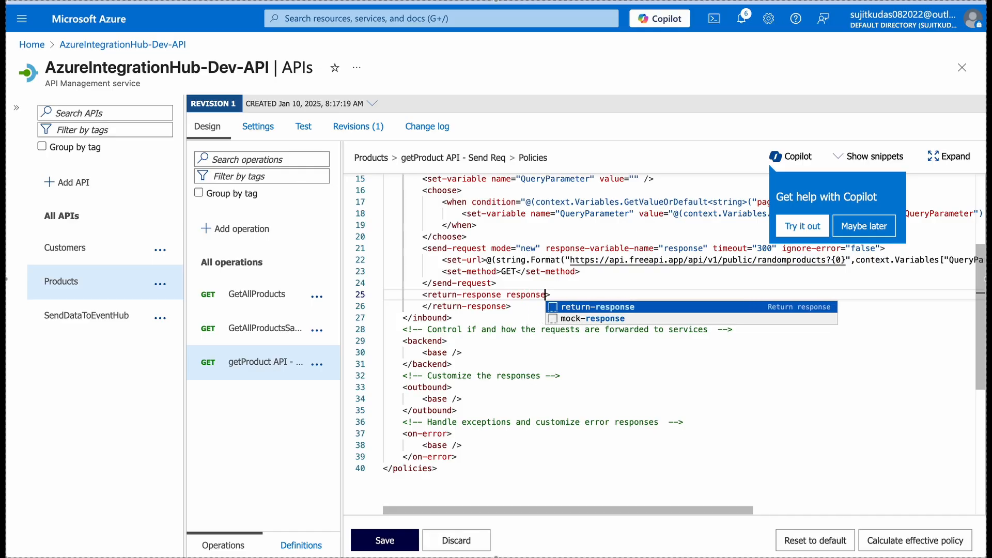
text(-variab)
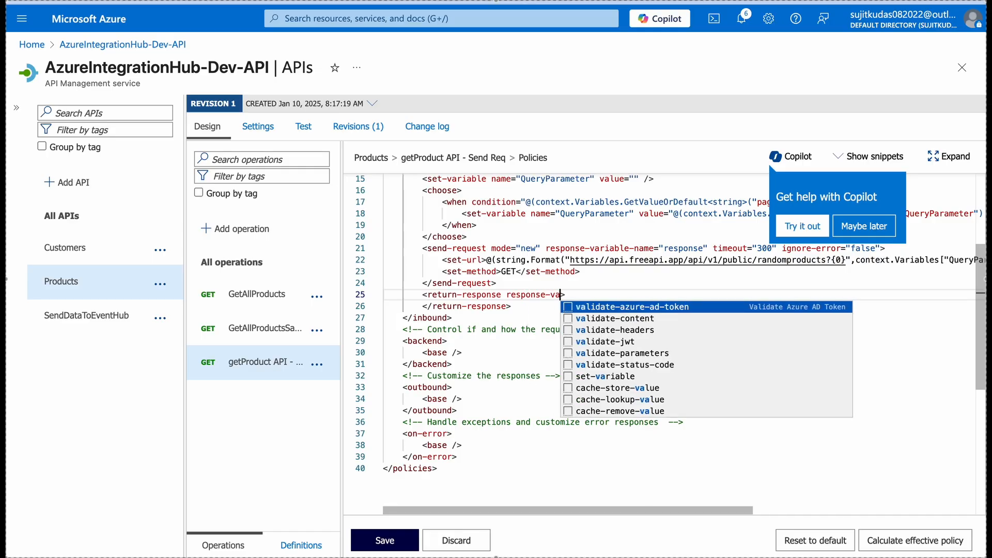
text(le)
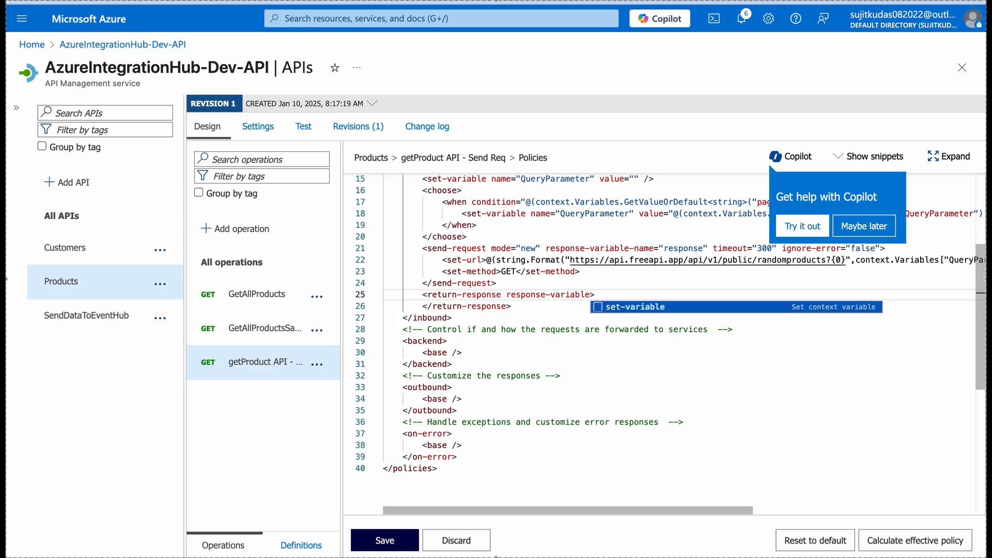
text(-name )
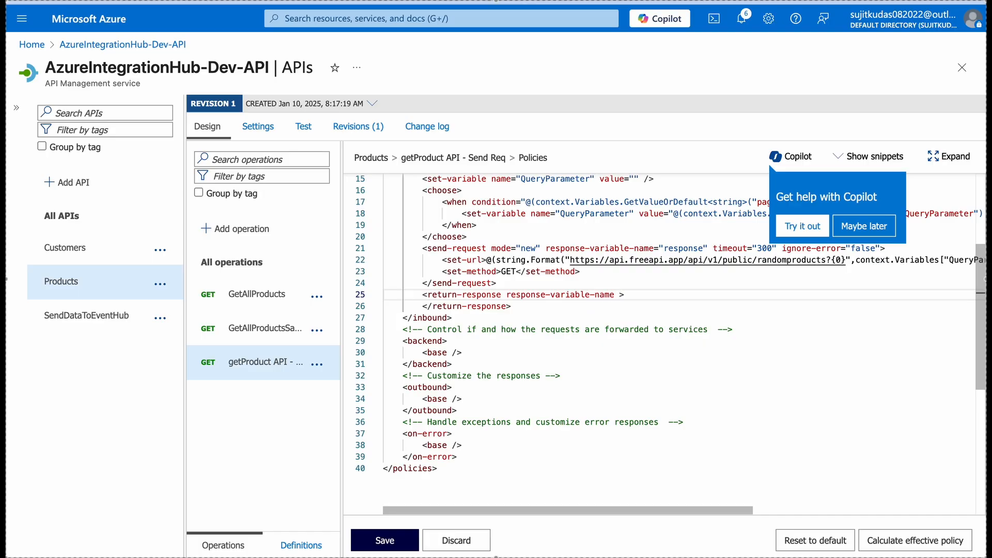
Make the return-response tag self-closing and remove its separate closing tag
text(/)
click(513, 305)
drag(513, 305, 639, 296)
key(BackSpace)
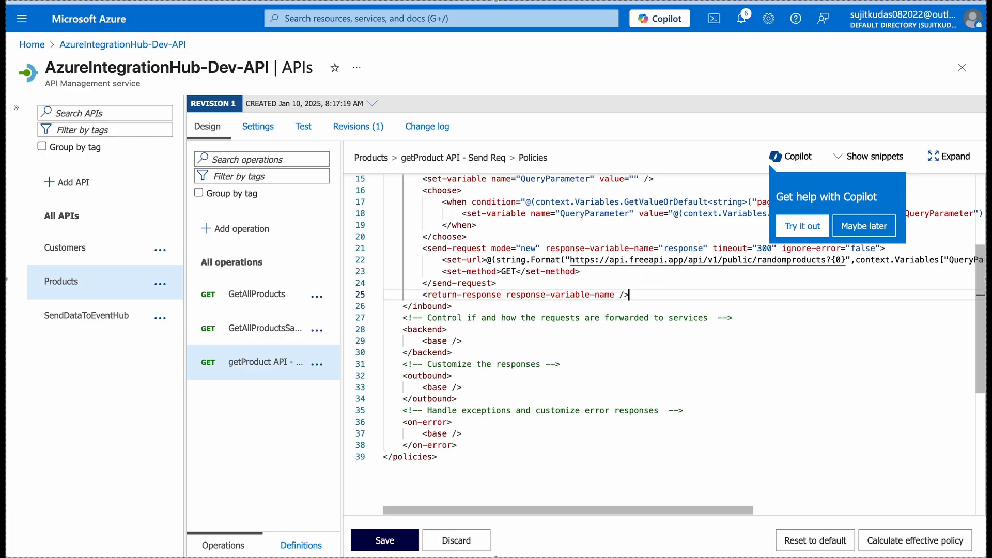
Set the return-response tag's response-variable-name to "response", copied from the send-request tag, and save the policy
click(615, 294)
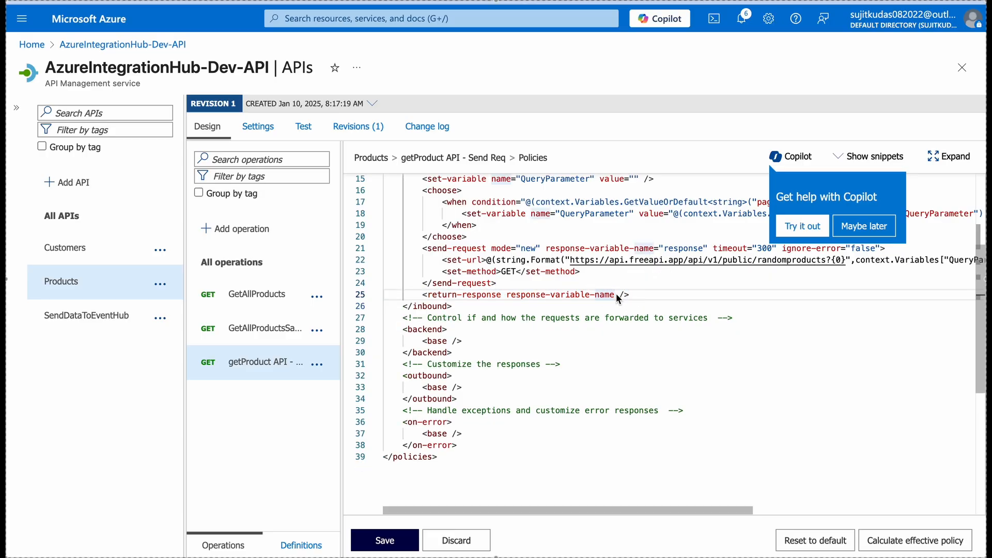
text(=)
text("")
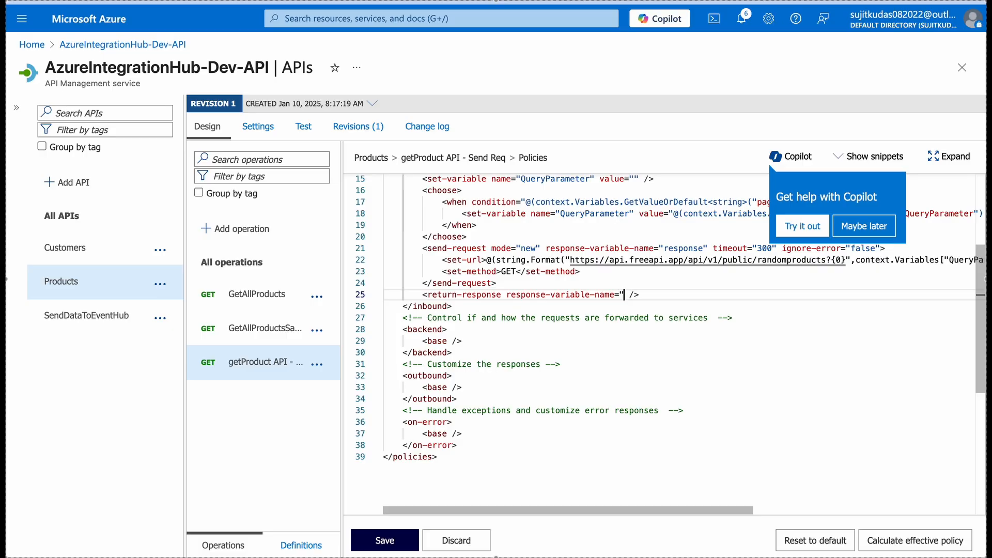
scroll(599, 392, up, 3)
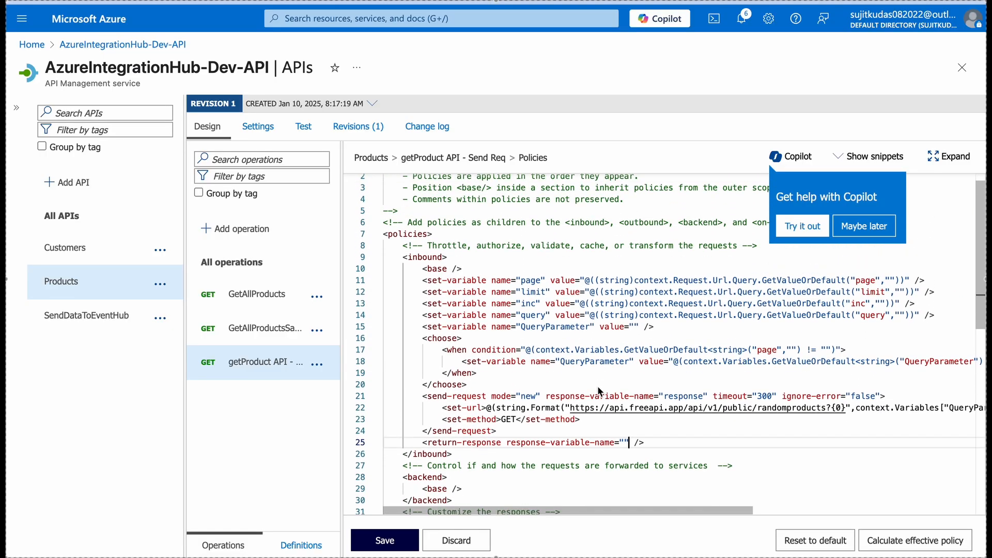
double_click(686, 396)
key(ctrl+c)
scroll(652, 434, down, 3)
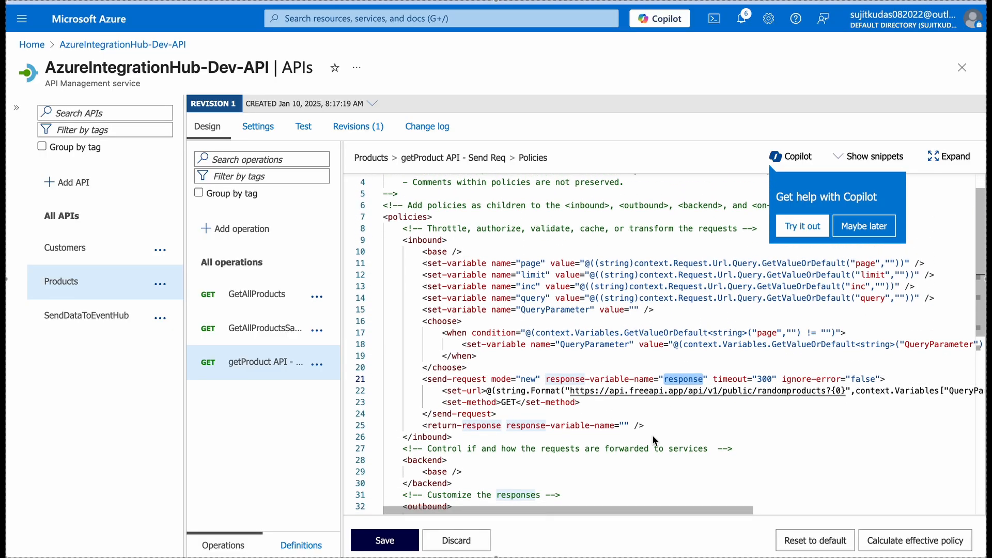
click(626, 349)
key(ctrl+v)
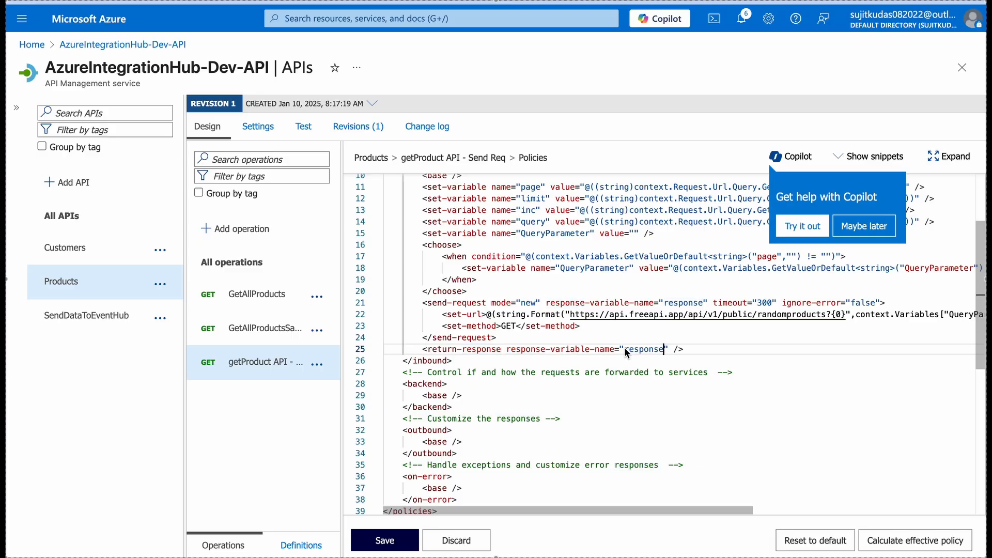
click(386, 544)
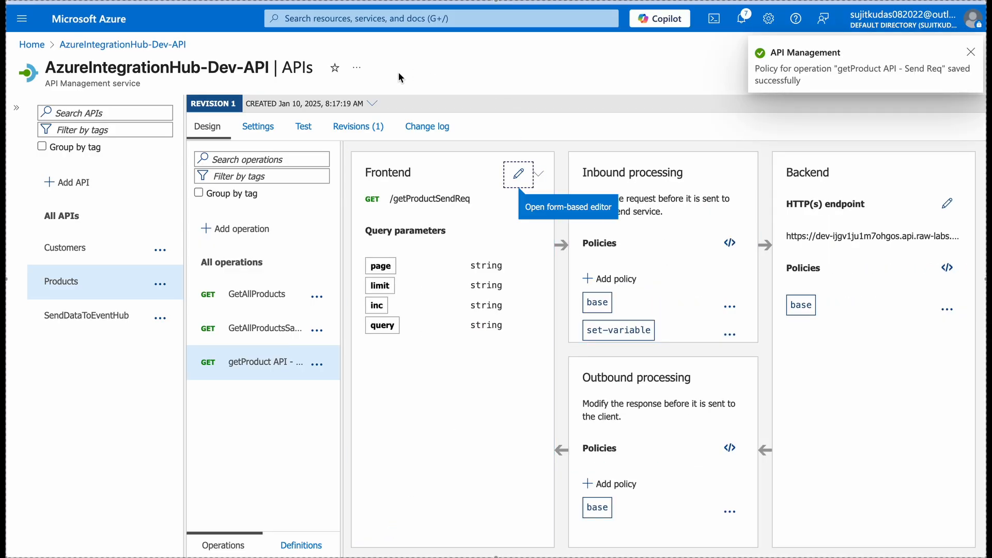
Test the getProduct API - Send Req operation with all query parameters empty and review the returned response body
click(304, 127)
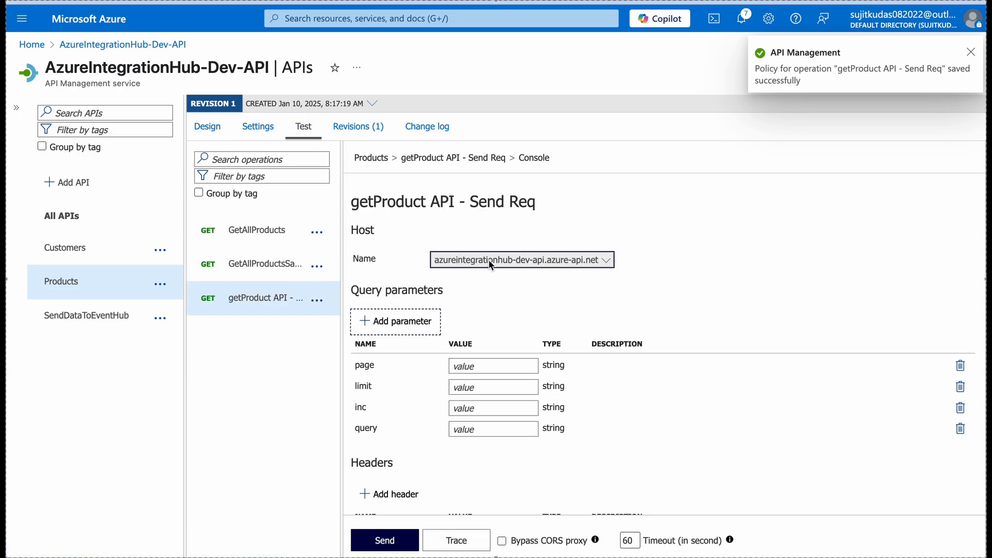
click(275, 304)
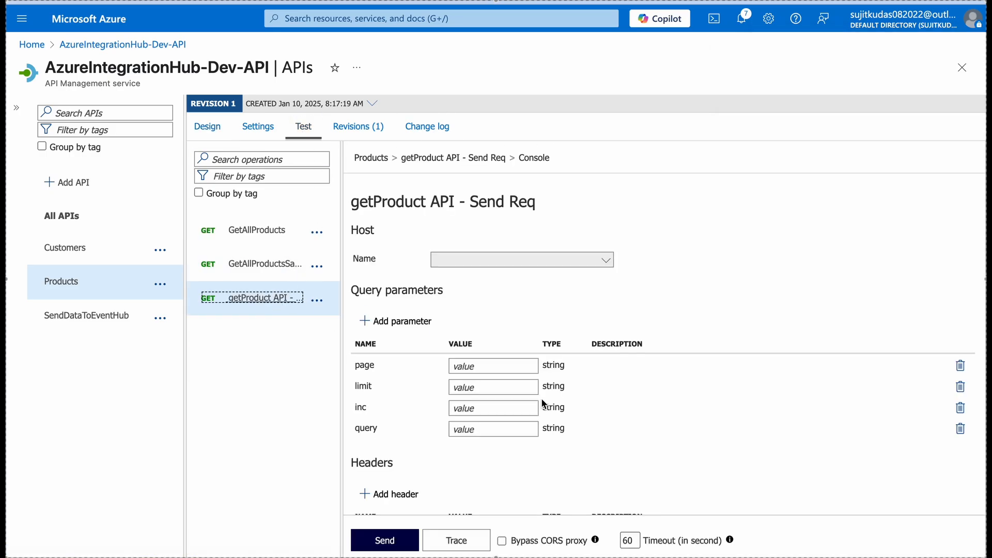
scroll(541, 398, down, 3)
click(392, 542)
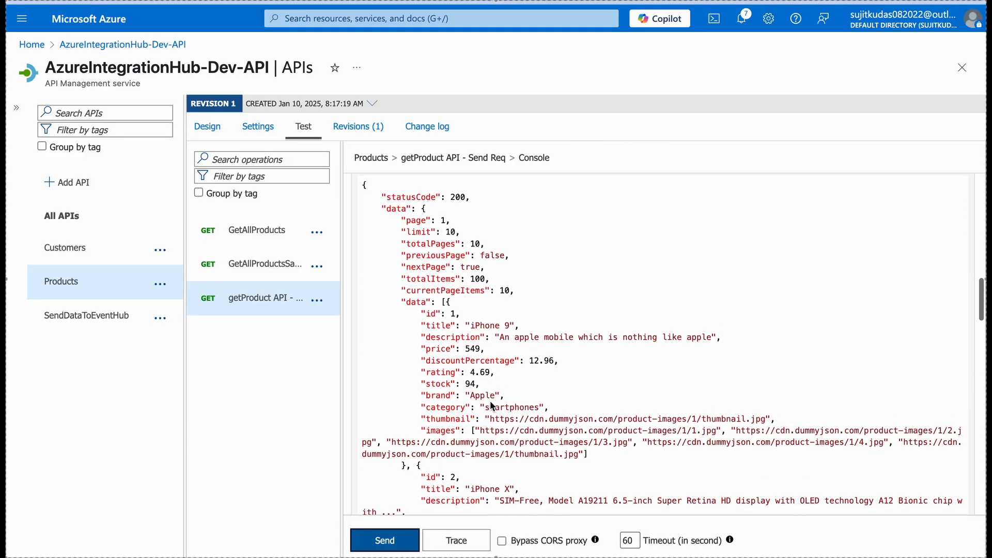
scroll(491, 404, down, 20)
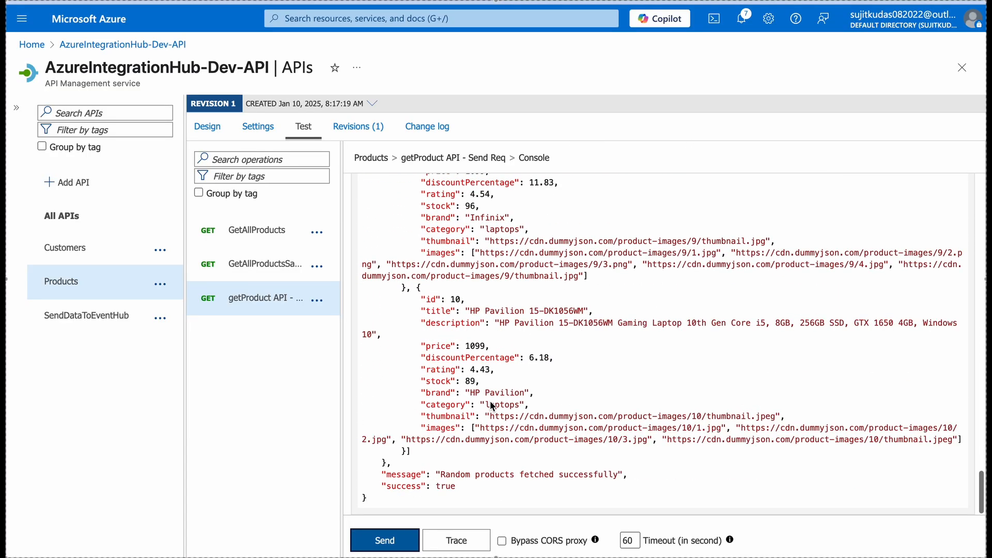
scroll(456, 356, up, 20)
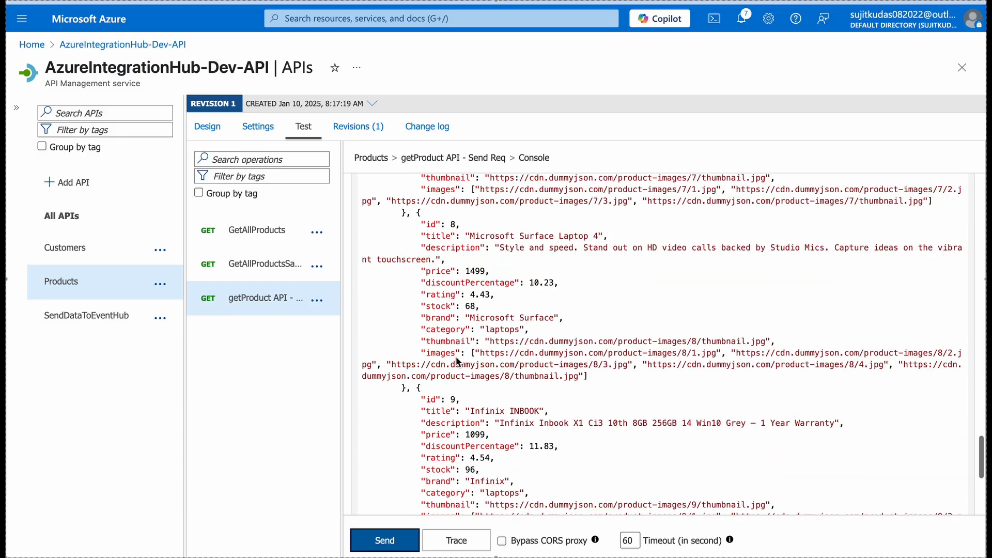
Set the page query parameter to 1 and send the test request again
click(472, 317)
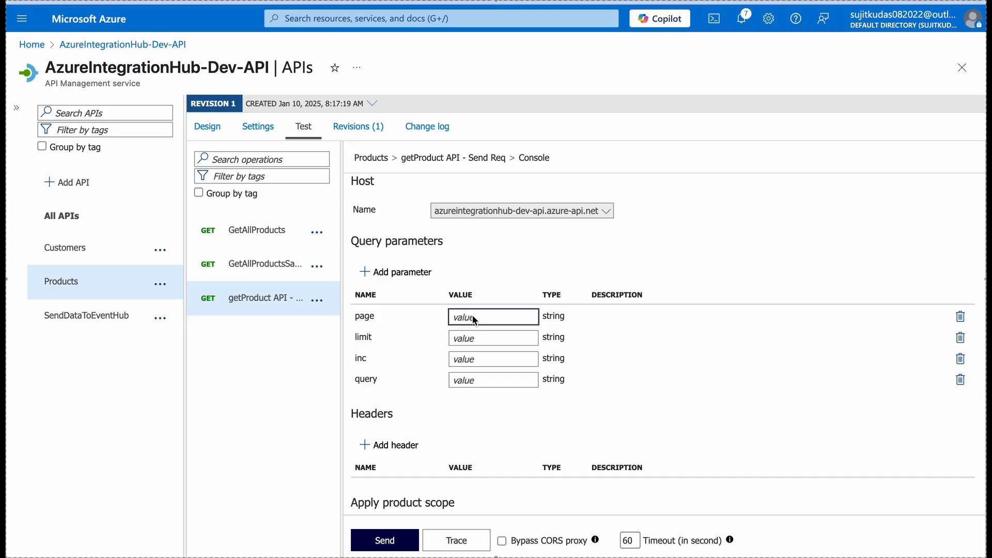
text(1)
scroll(467, 425, down, 18)
scroll(466, 424, up, 4)
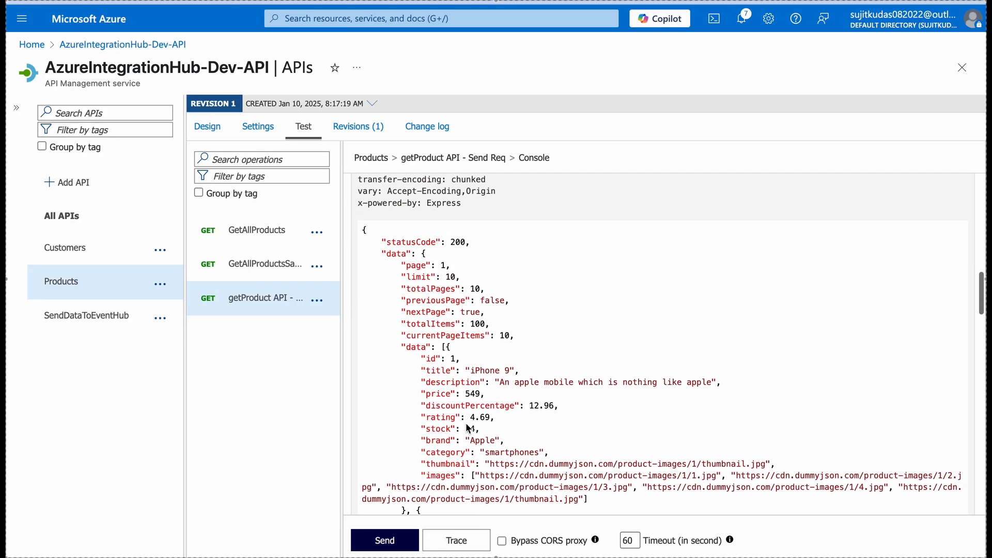
scroll(466, 424, down, 2)
scroll(466, 423, down, 20)
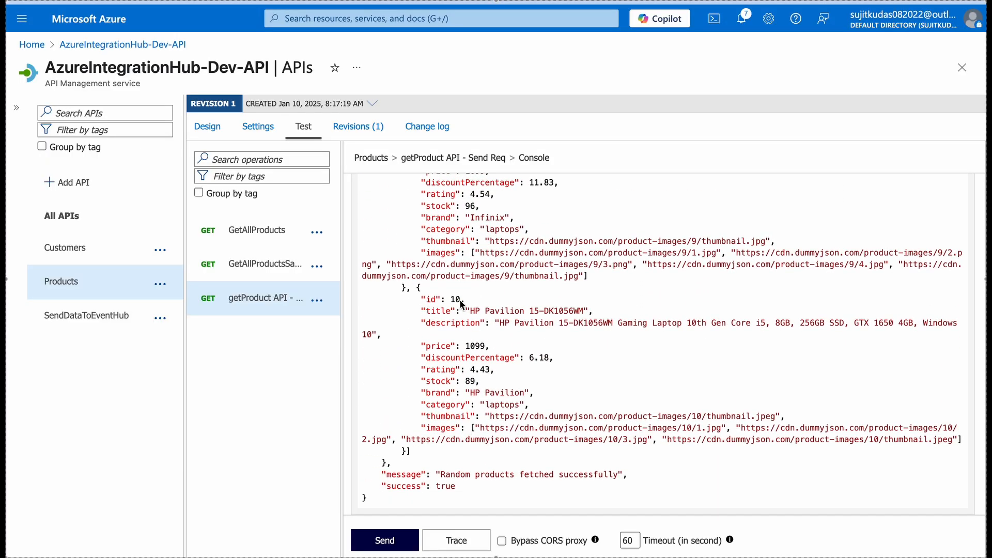
click(393, 544)
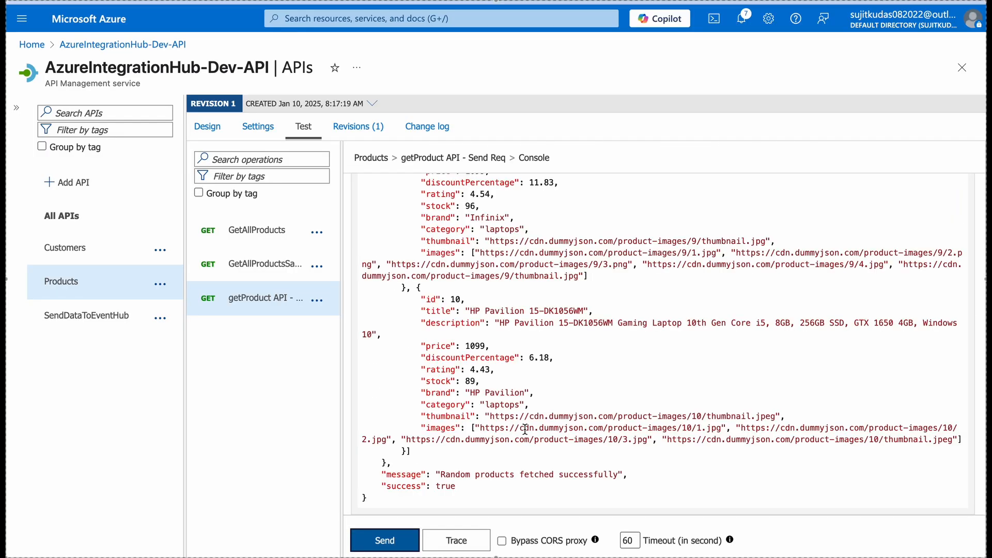
Review the response for page 1, switch to its trace output, and rerun the request with tracing
scroll(525, 429, up, 3)
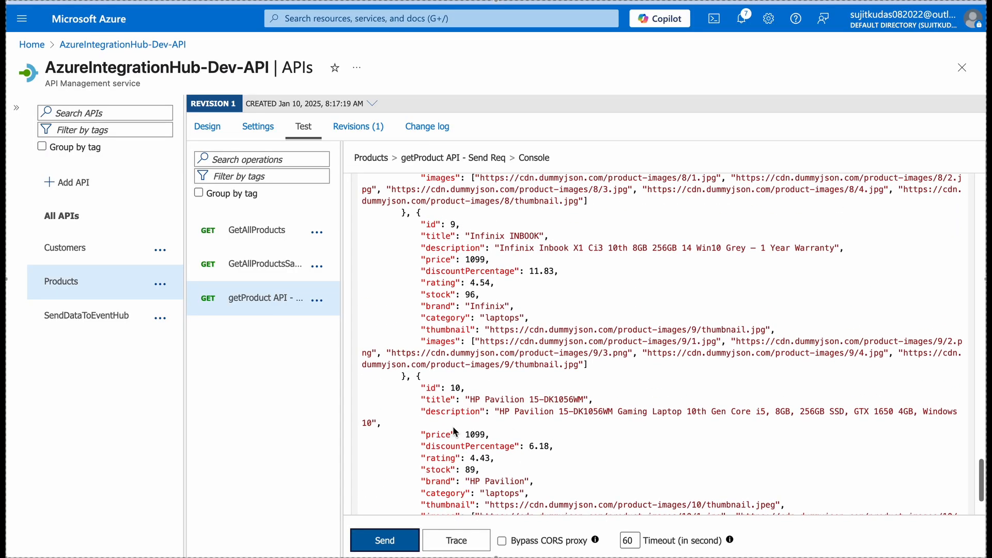
scroll(454, 431, down, 3)
scroll(454, 431, up, 4)
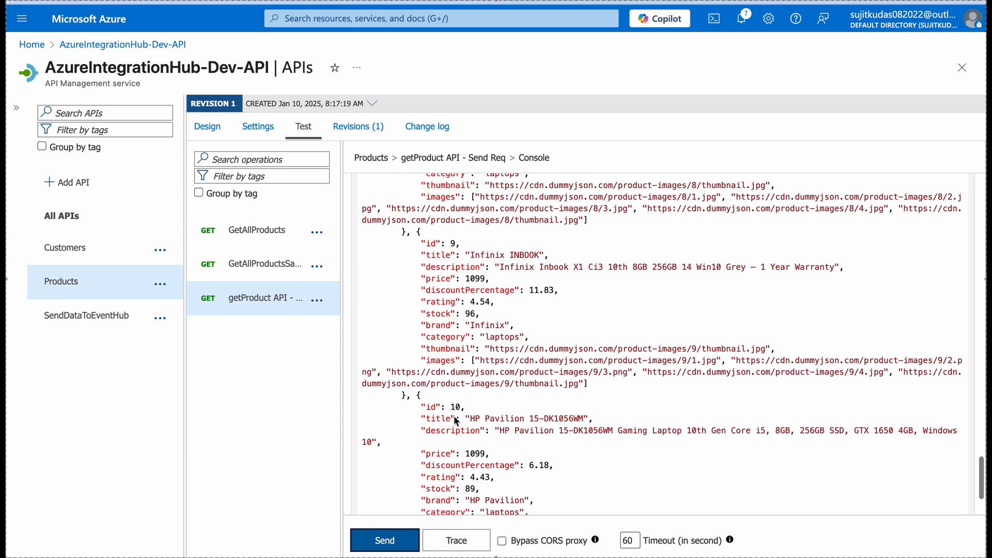
scroll(473, 409, up, 2)
scroll(472, 408, up, 20)
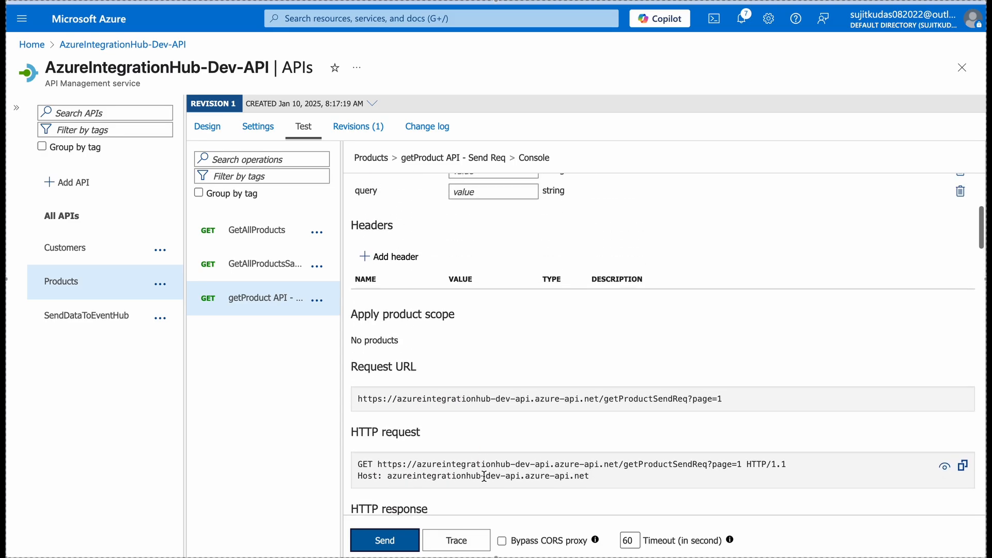
scroll(484, 475, down, 3)
click(427, 422)
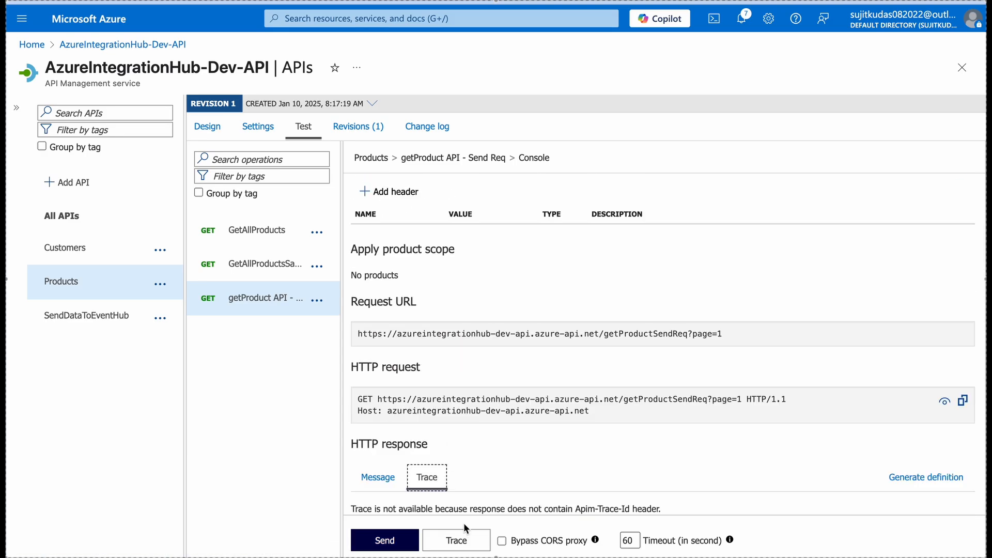
click(463, 540)
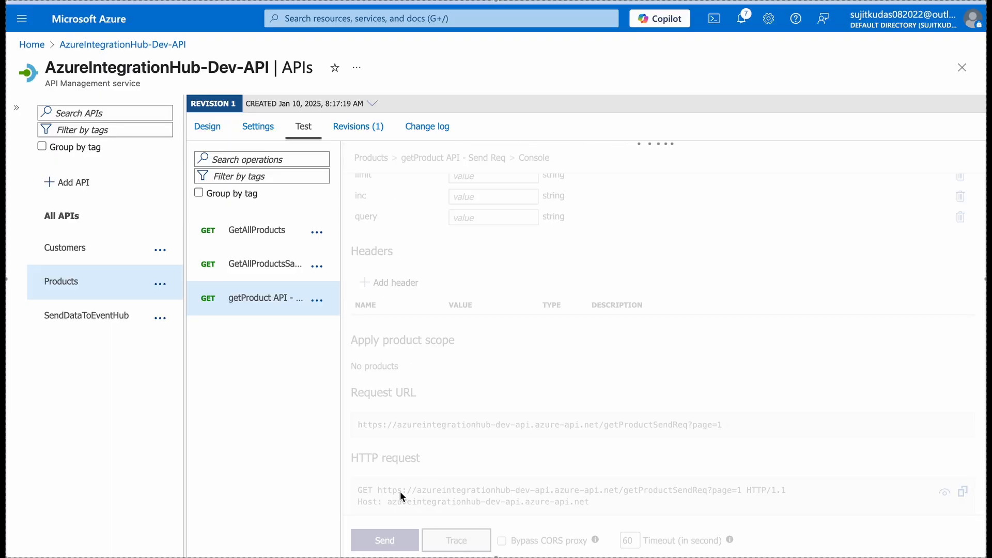
Examine the api-inspector request and configuration entries in the trace, including the request URL, headers and backend host
scroll(470, 501, down, 9)
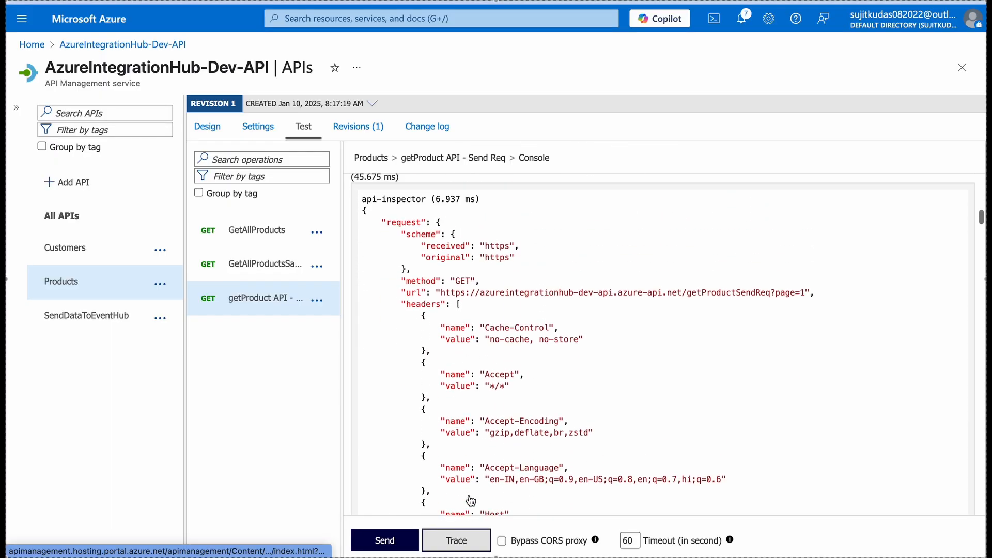
scroll(470, 501, up, 1)
scroll(470, 502, down, 1)
scroll(470, 501, down, 3)
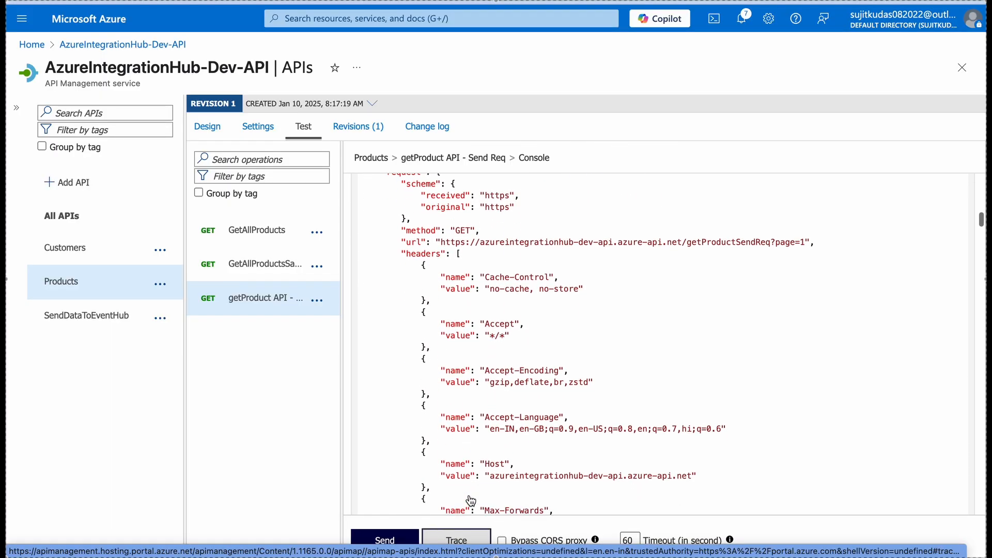
scroll(471, 501, up, 3)
scroll(486, 267, down, 1)
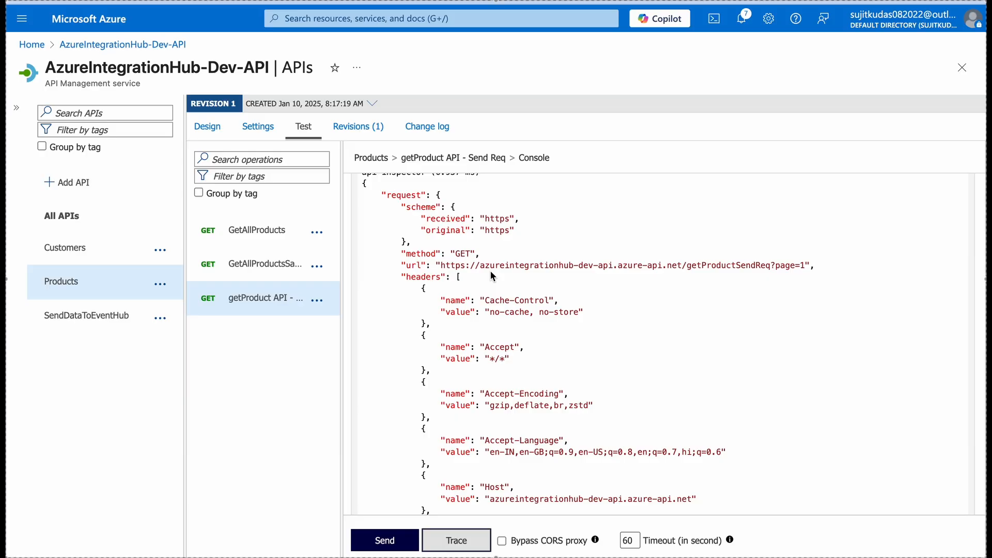
scroll(551, 348, down, 1)
scroll(544, 296, up, 3)
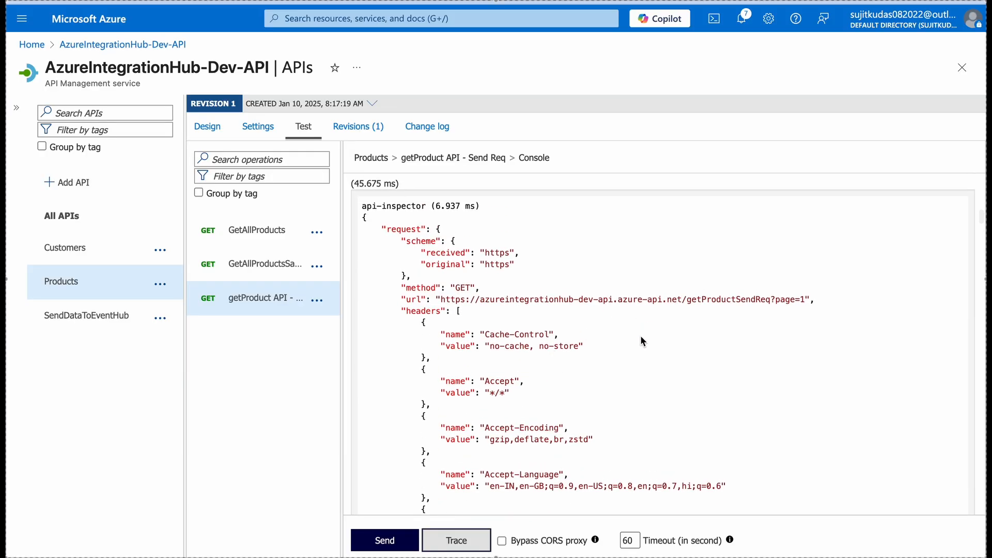
scroll(640, 336, down, 5)
scroll(640, 335, down, 15)
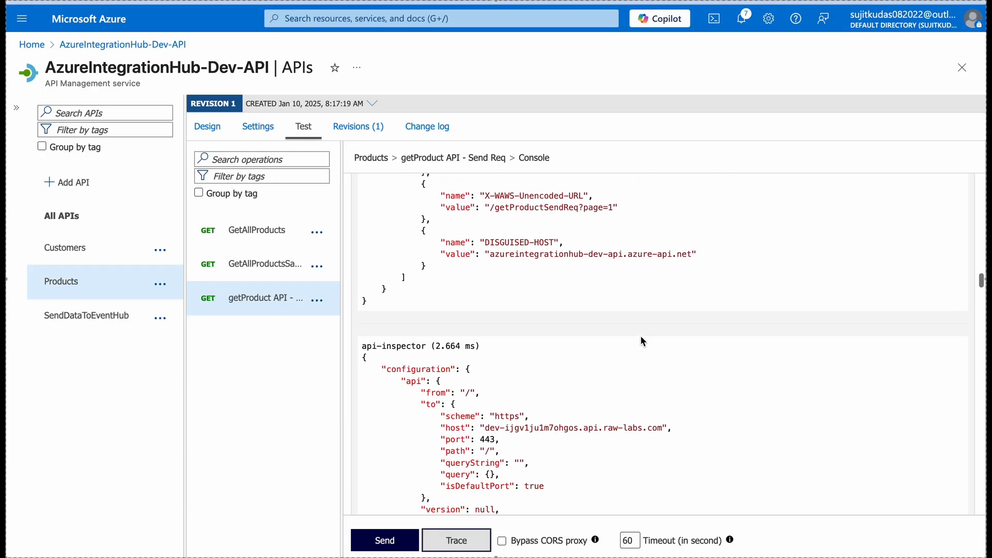
scroll(640, 336, down, 3)
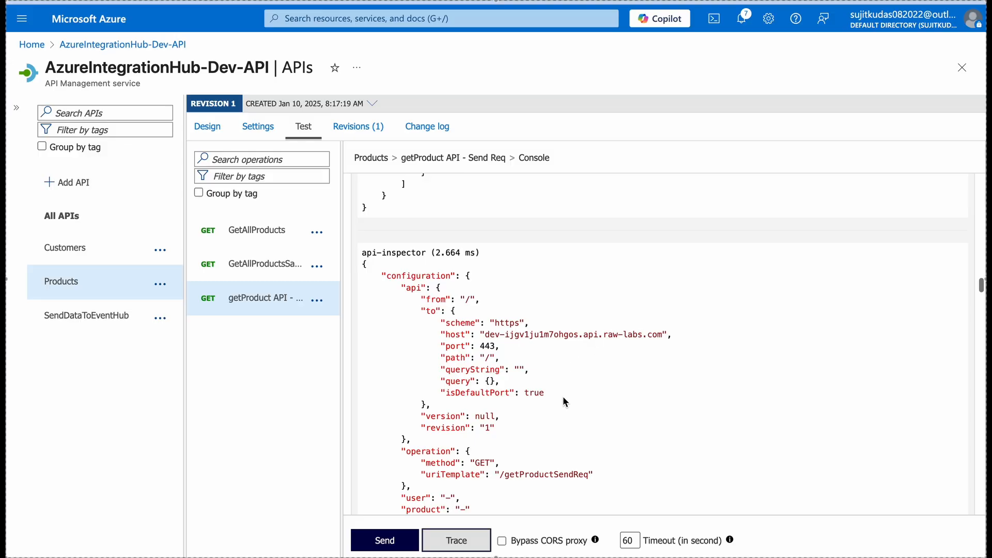
scroll(541, 393, down, 5)
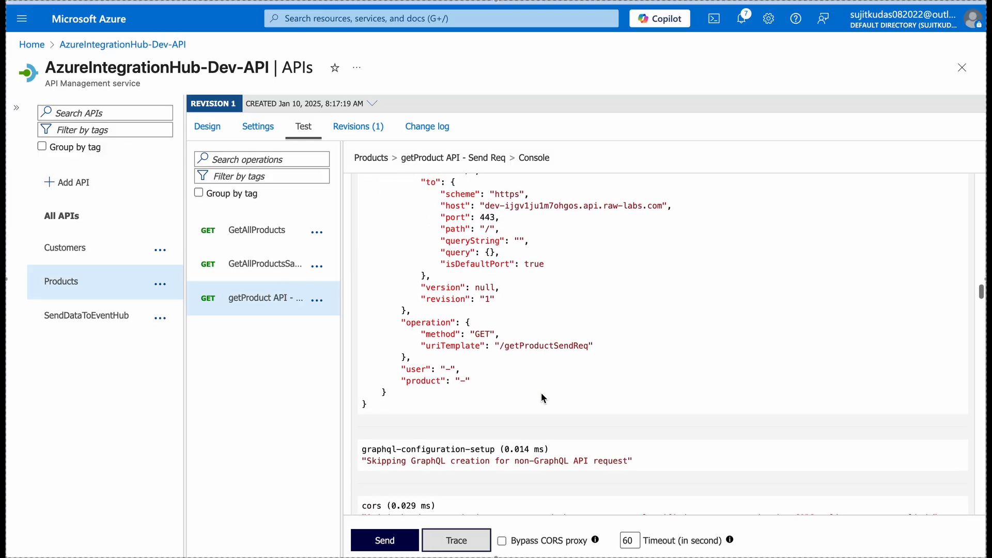
Examine how the trace's set-backend-service, set-variable and send-request entries evaluate the backend URL, query parameters and QueryParameter value
scroll(541, 392, down, 3)
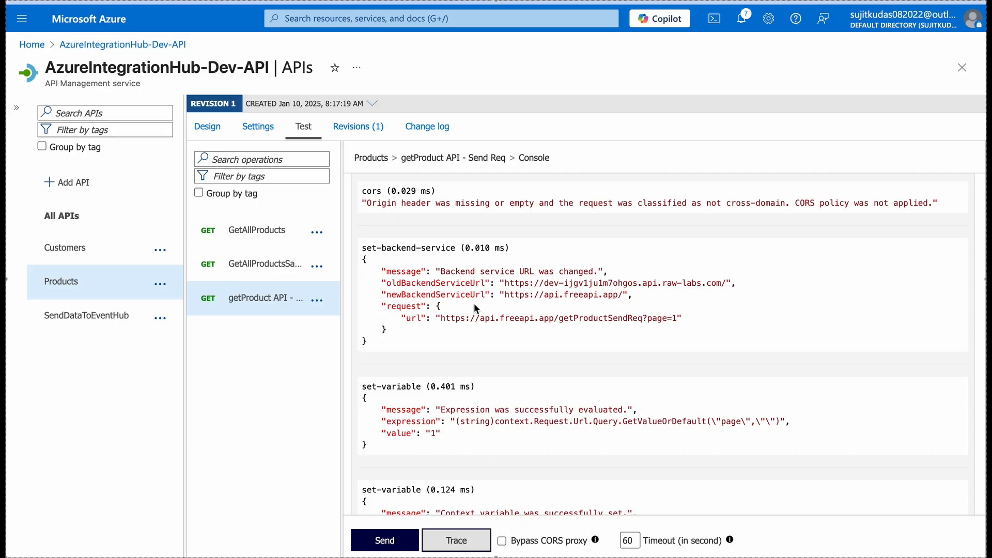
scroll(458, 297, down, 1)
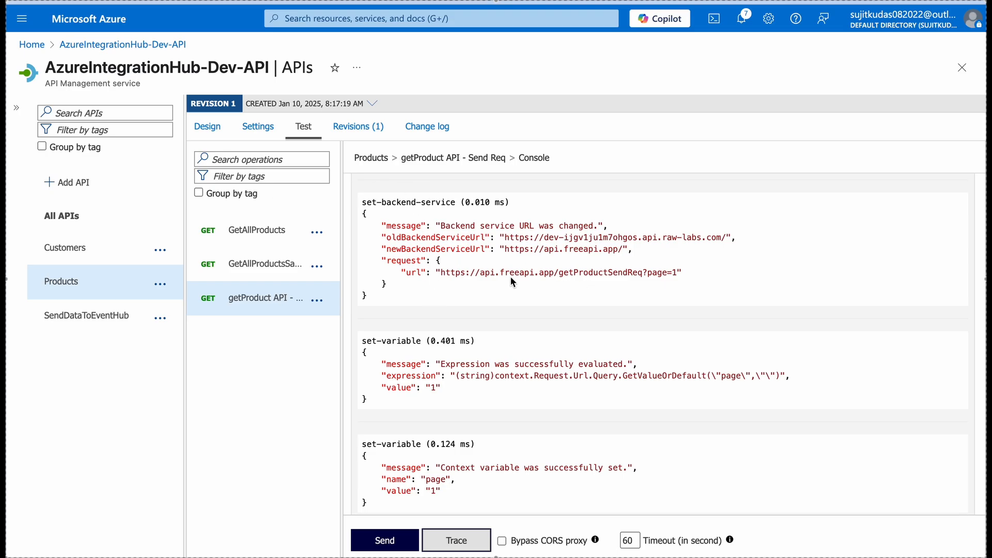
scroll(510, 275, down, 1)
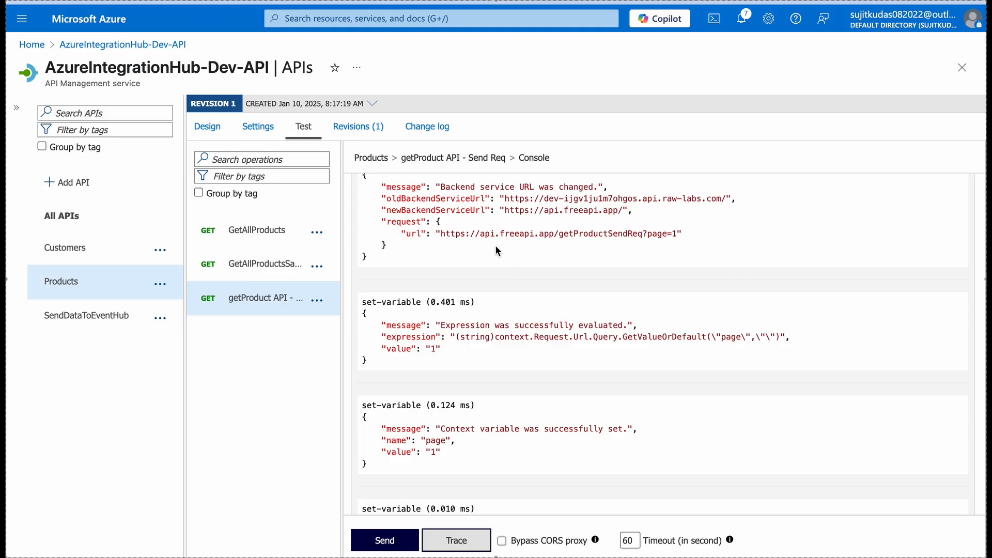
scroll(524, 280, down, 15)
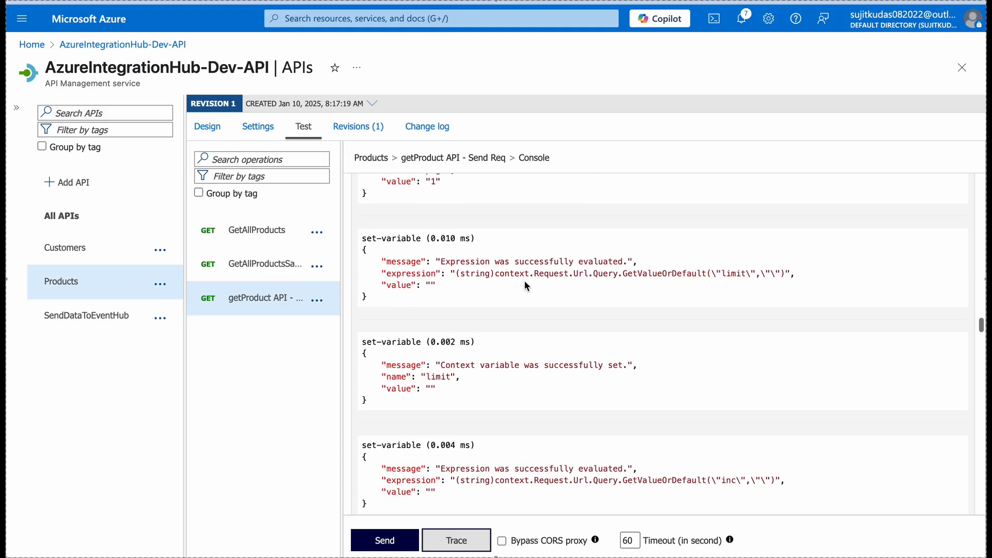
scroll(524, 283, down, 8)
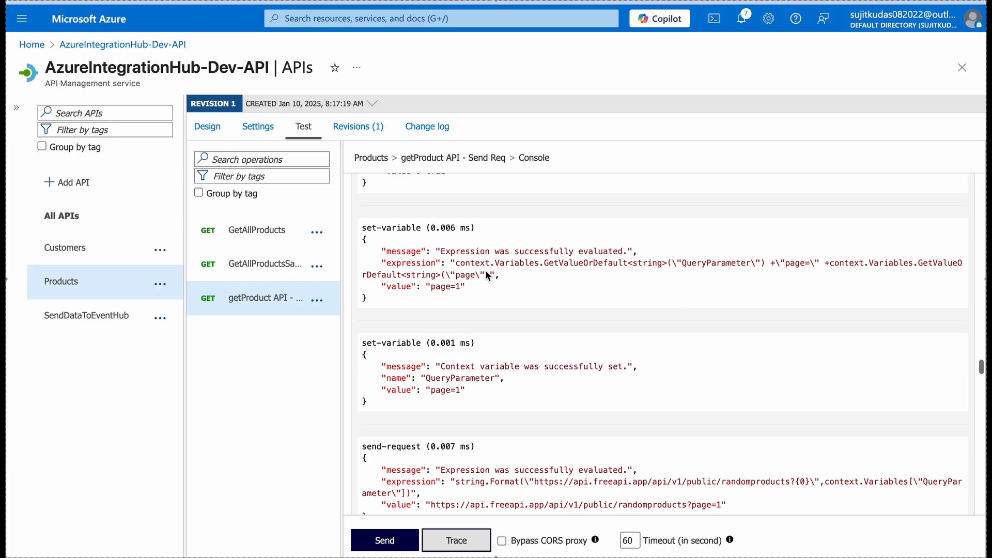
scroll(487, 251, up, 4)
scroll(494, 305, up, 7)
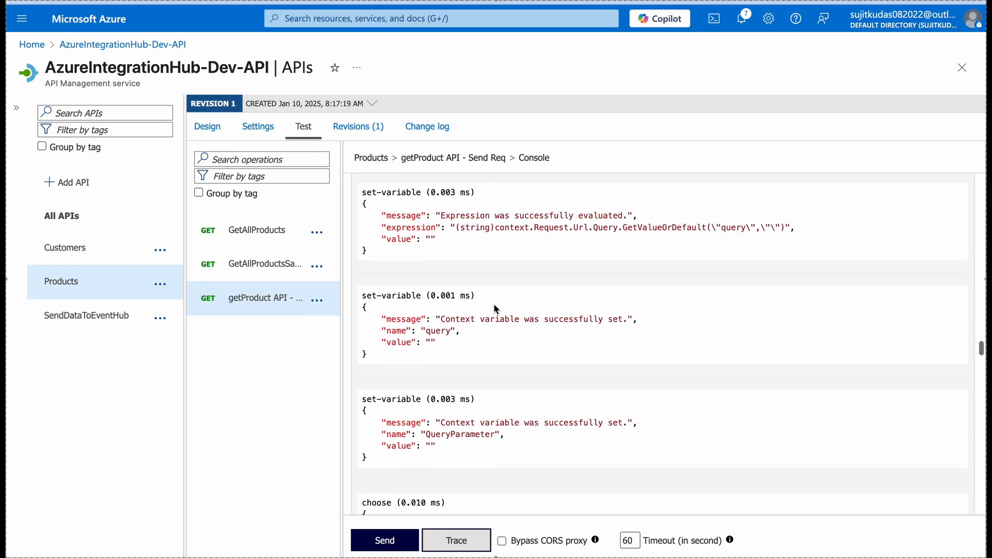
scroll(494, 308, up, 5)
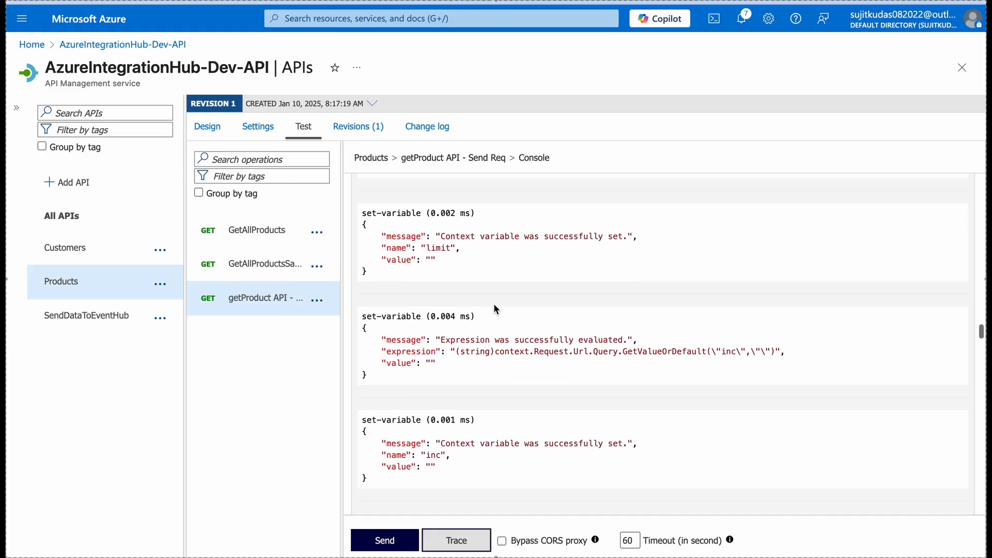
scroll(494, 306, up, 3)
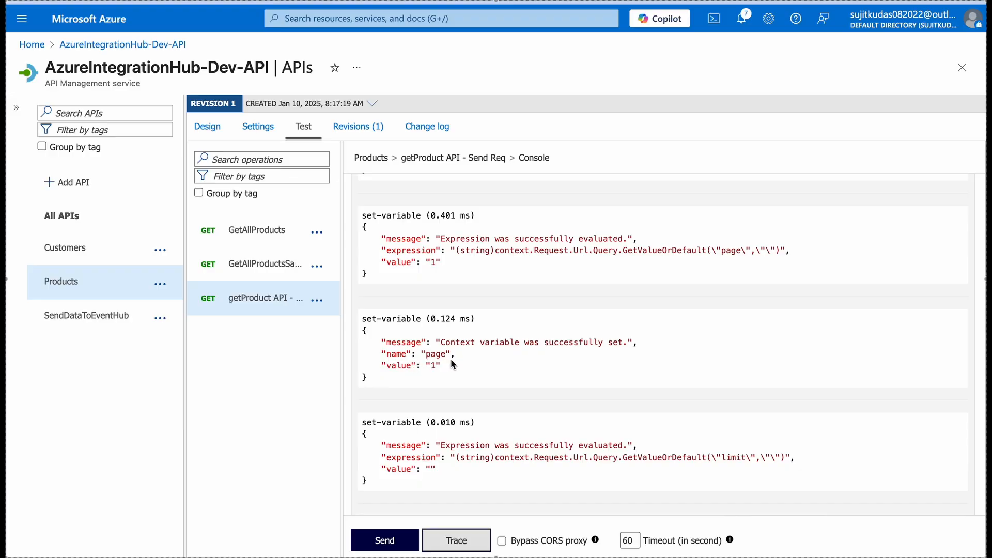
Examine the trace's set-variable entries for the page, limit, inc, query and QueryParameter variables
scroll(451, 362, down, 10)
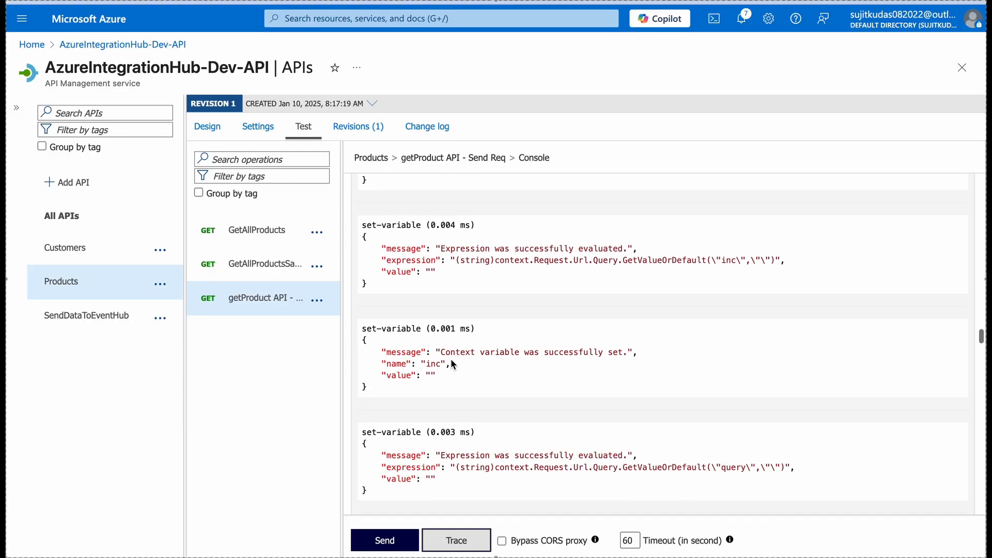
scroll(451, 359, down, 2)
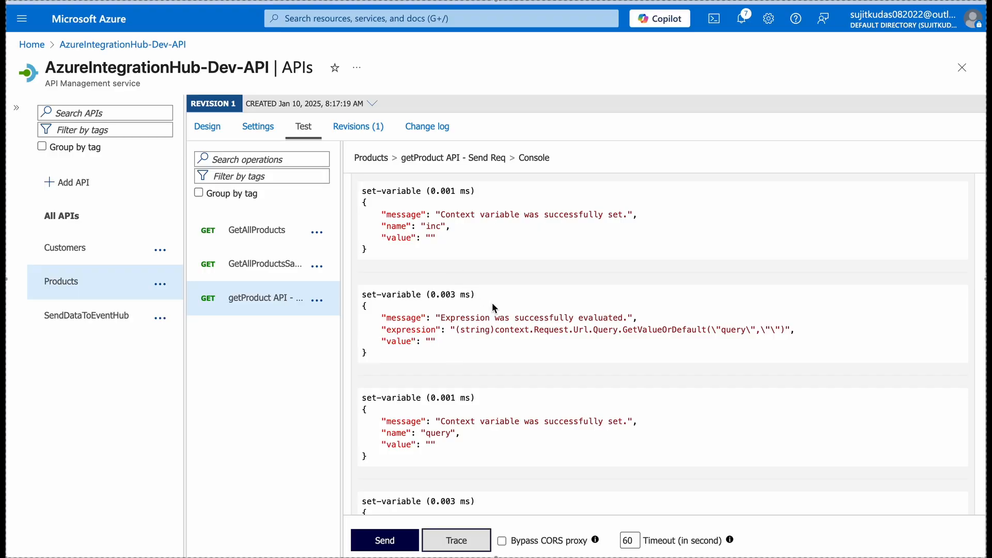
scroll(516, 336, up, 4)
scroll(527, 351, up, 5)
scroll(527, 352, down, 3)
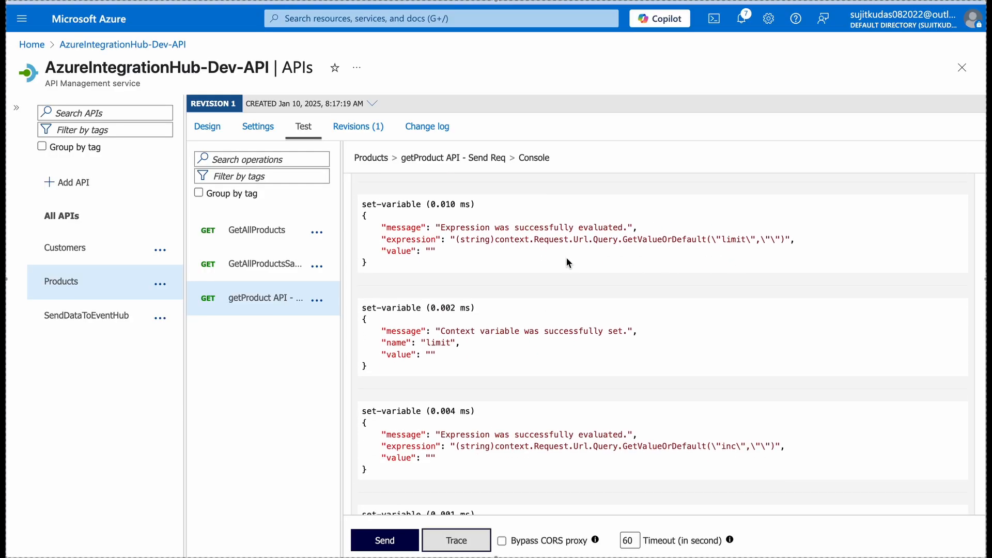
scroll(606, 392, down, 4)
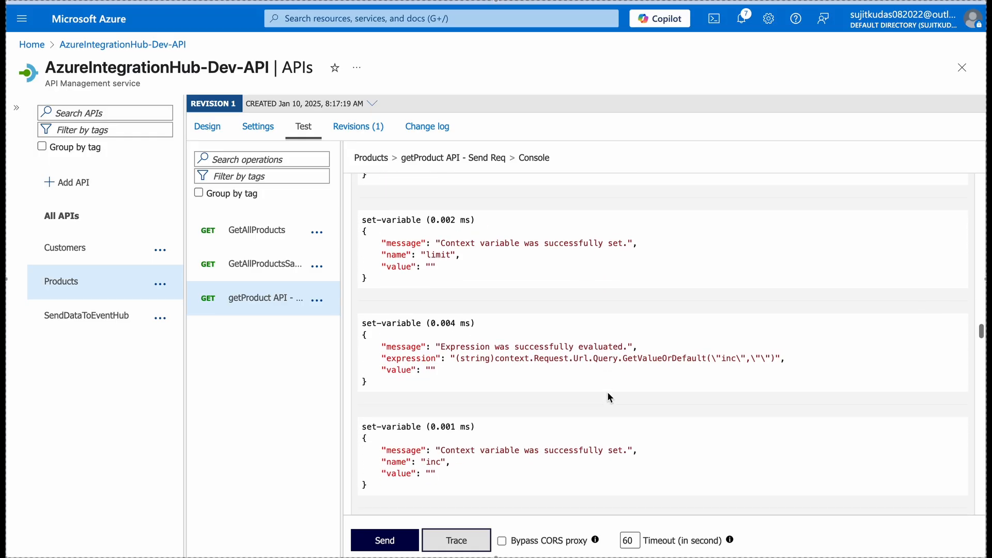
scroll(653, 438, down, 3)
scroll(653, 438, down, 1)
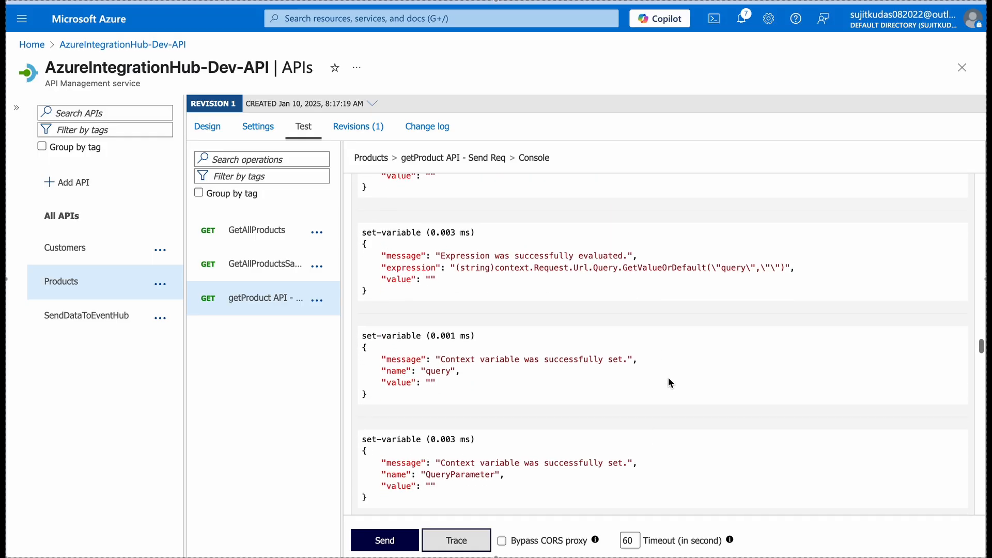
scroll(599, 343, down, 3)
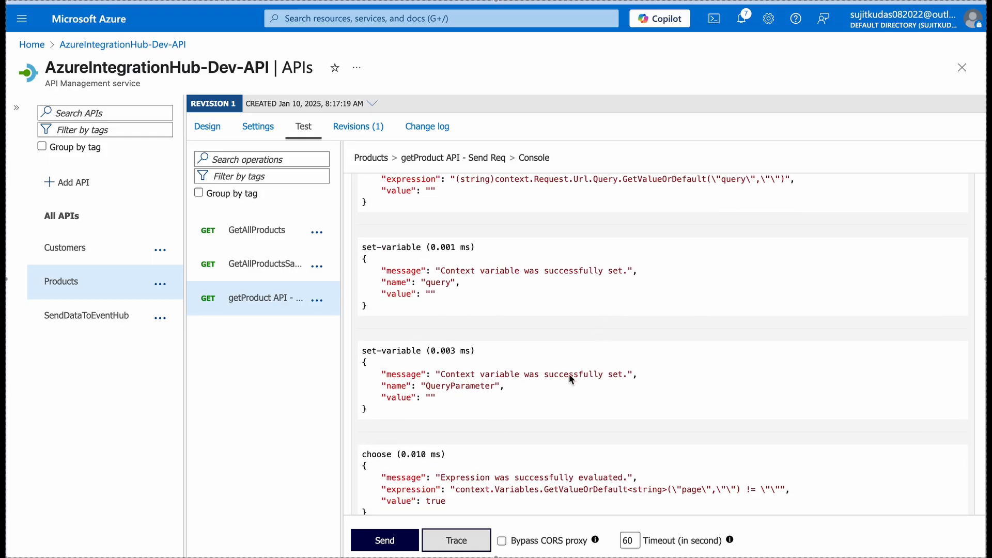
Examine how the trace evaluates the choose condition, builds QueryParameter, and forms the send-request URL for the forwarded GET call
scroll(569, 373, down, 4)
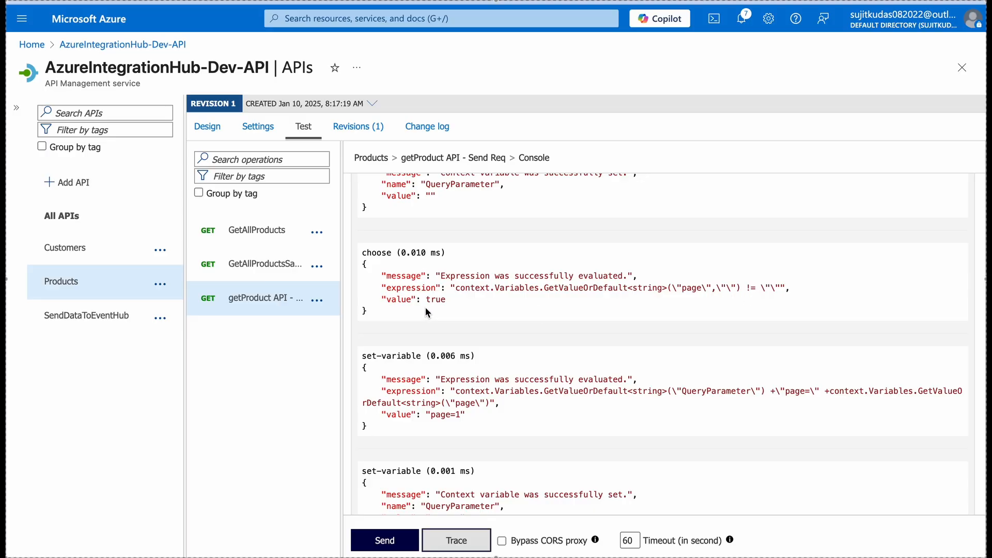
scroll(407, 301, down, 1)
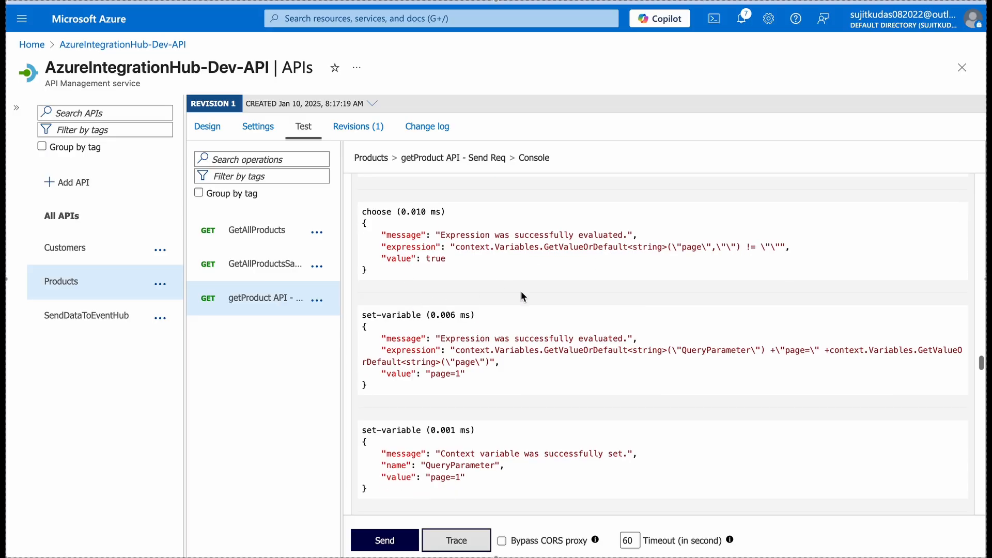
scroll(503, 378, down, 1)
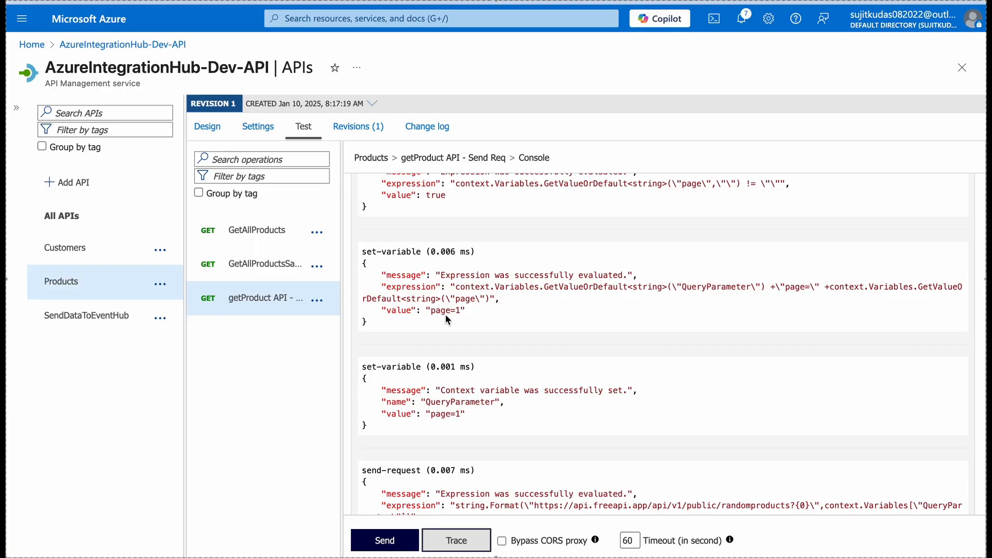
scroll(471, 317, down, 3)
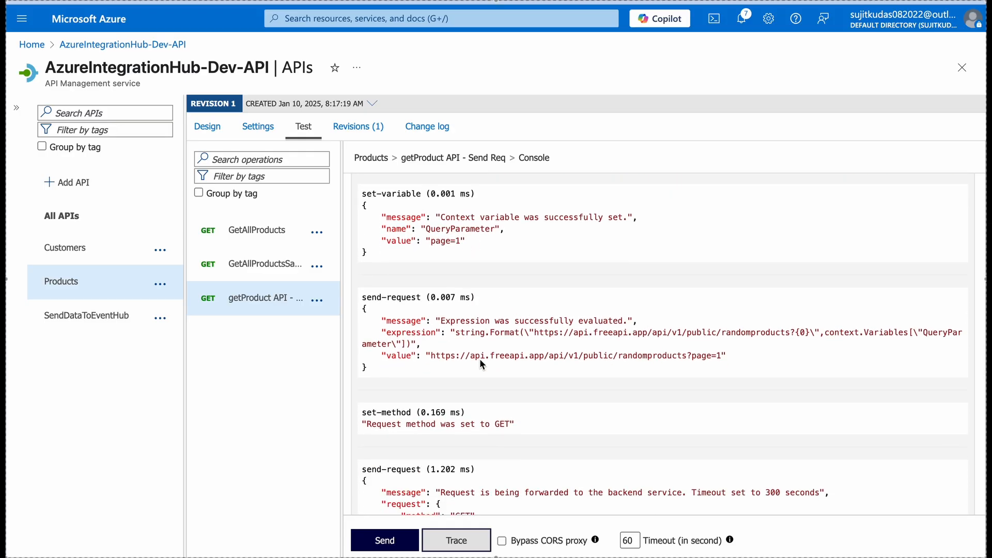
scroll(435, 357, down, 2)
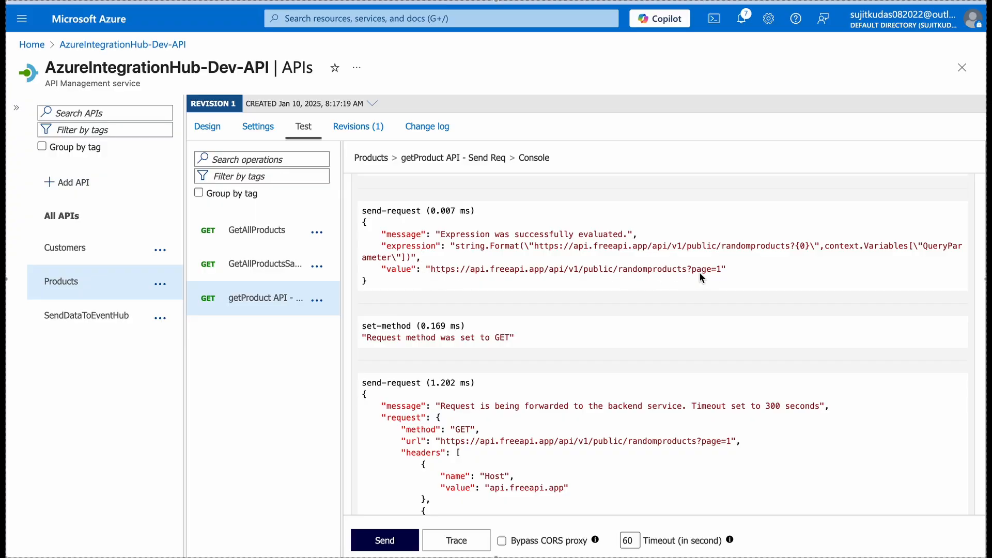
scroll(699, 272, up, 3)
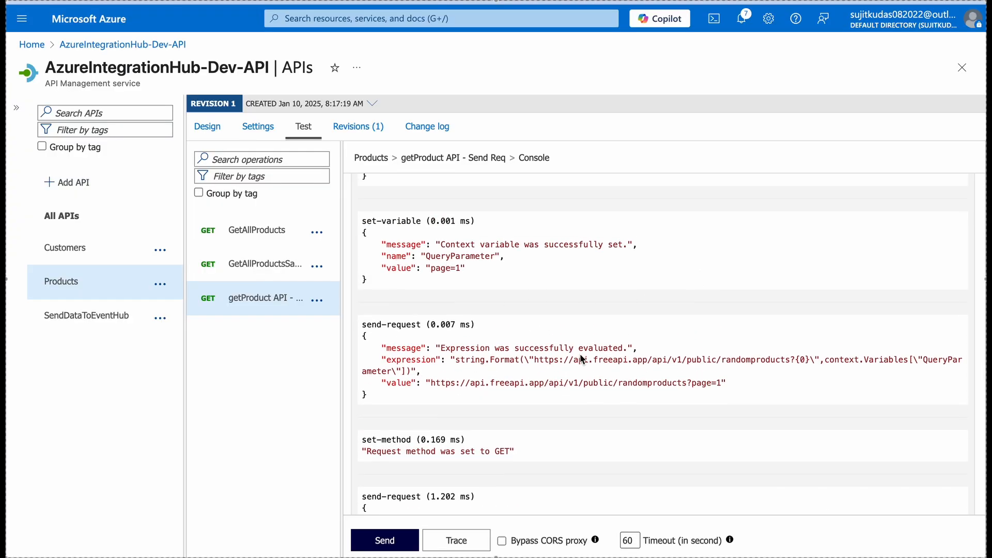
scroll(730, 261, down, 3)
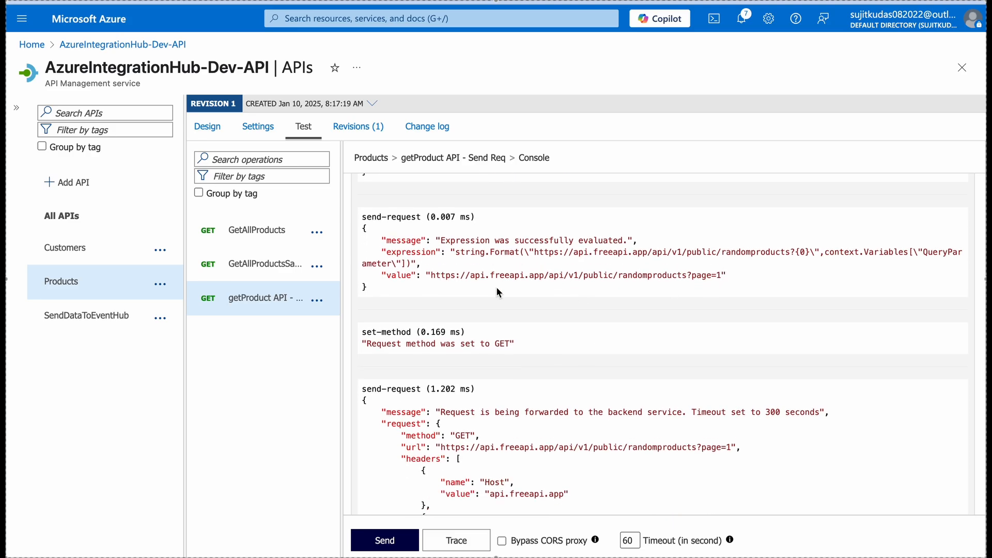
scroll(496, 286, down, 5)
scroll(588, 263, up, 2)
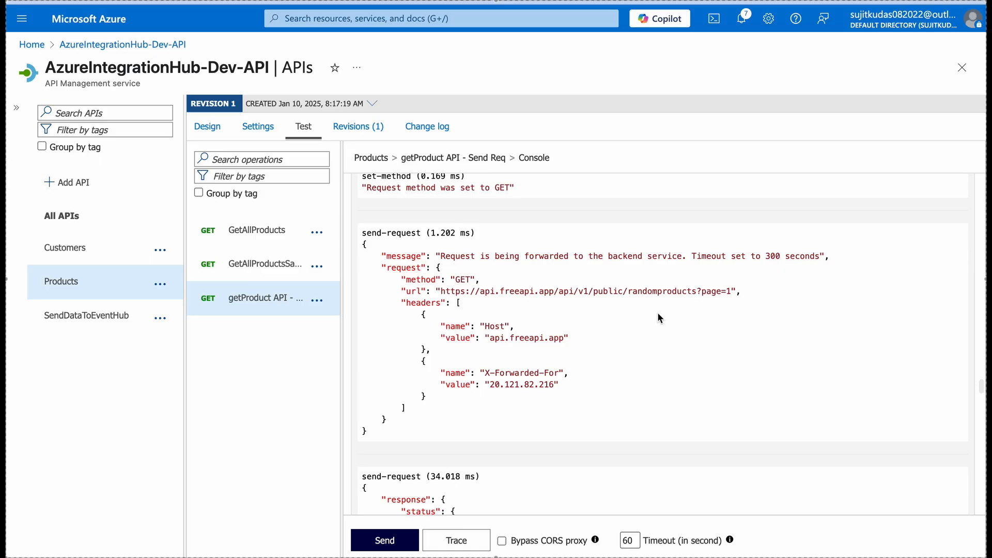
Examine the backend response status and headers in the trace, through the return-response and outbound transfer-response entries
scroll(537, 383, down, 5)
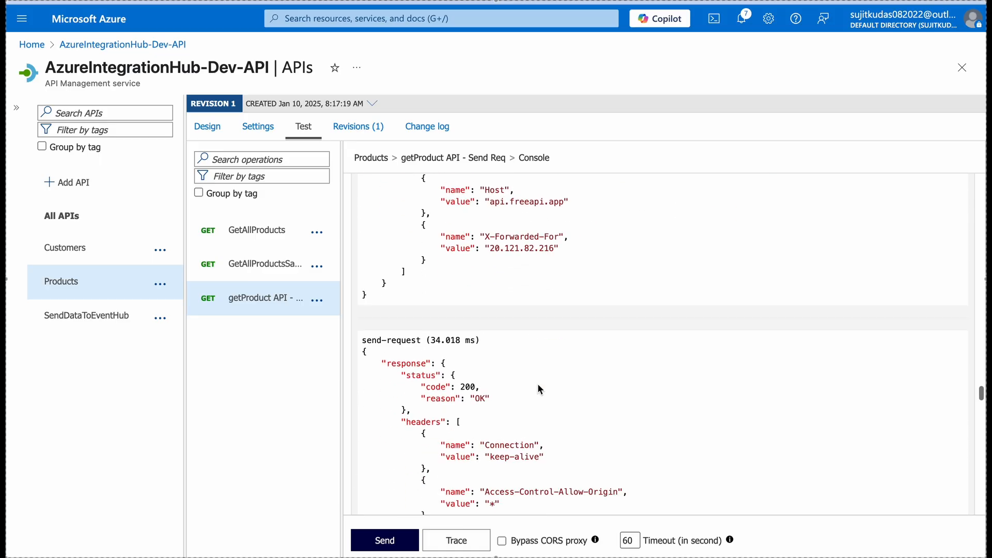
scroll(537, 383, up, 4)
scroll(538, 389, up, 2)
scroll(537, 384, down, 3)
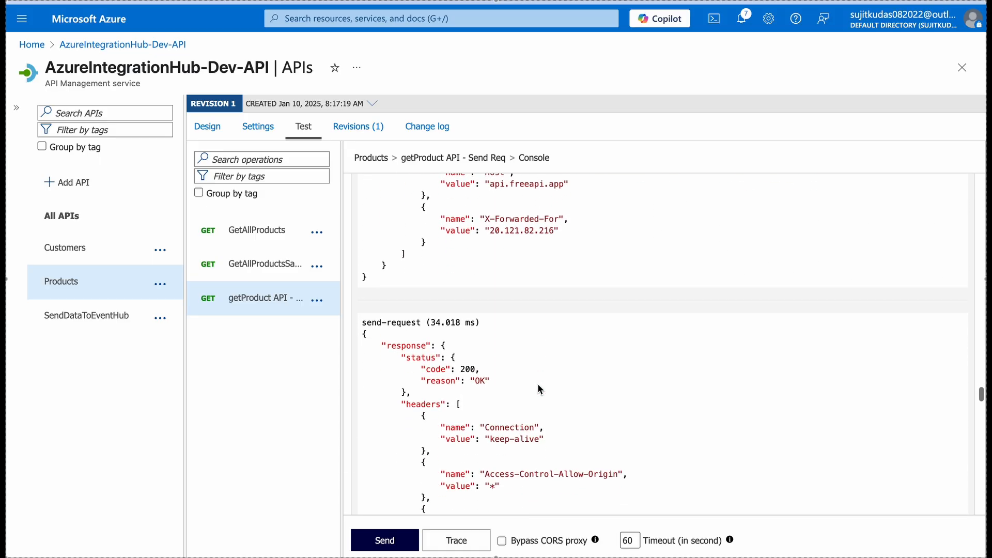
scroll(514, 403, down, 6)
scroll(513, 401, up, 4)
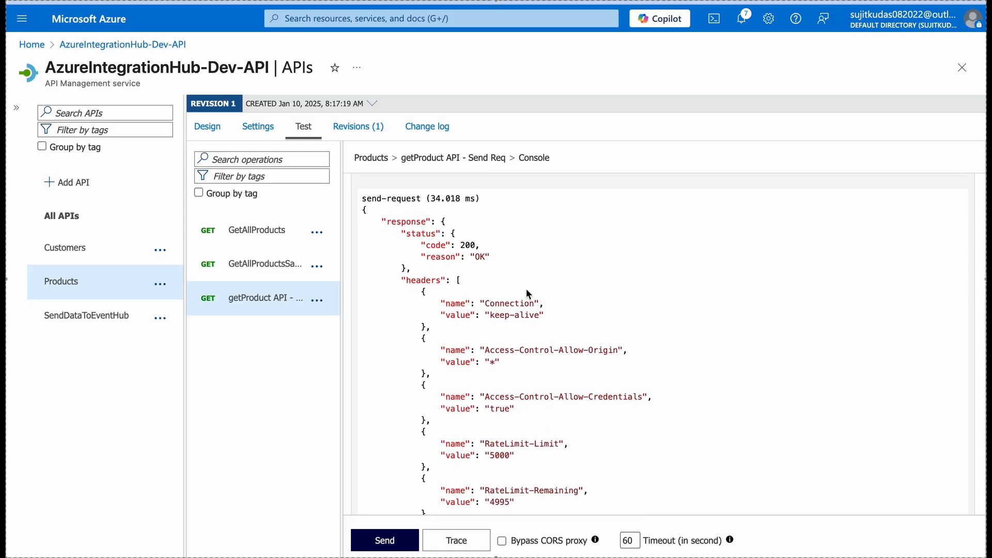
scroll(550, 309, up, 1)
scroll(552, 346, down, 5)
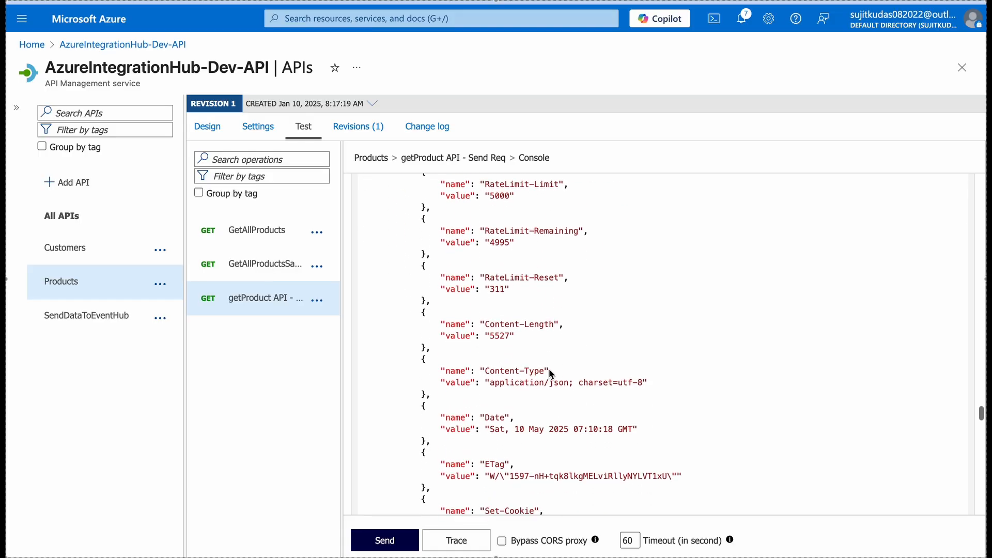
scroll(549, 368, down, 6)
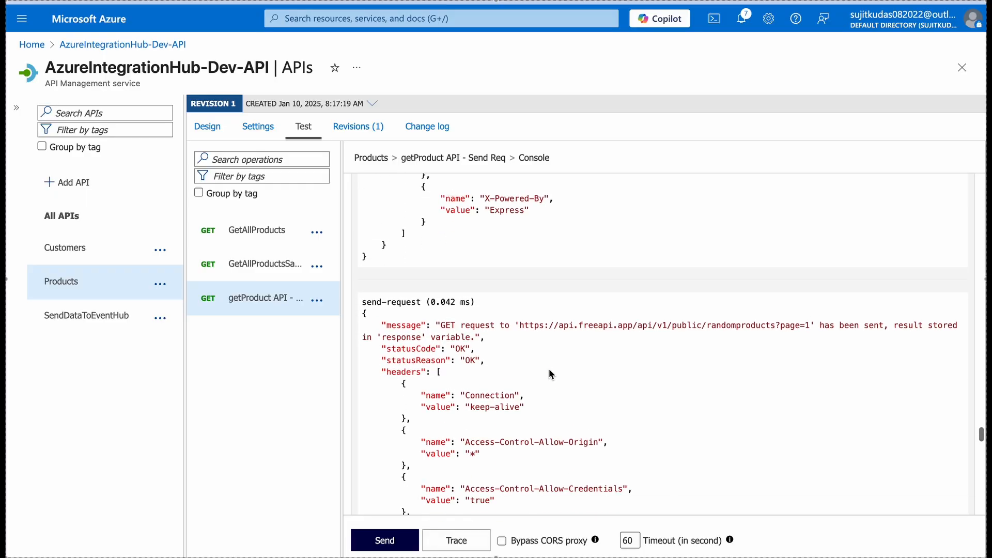
scroll(549, 368, down, 15)
scroll(547, 345, up, 3)
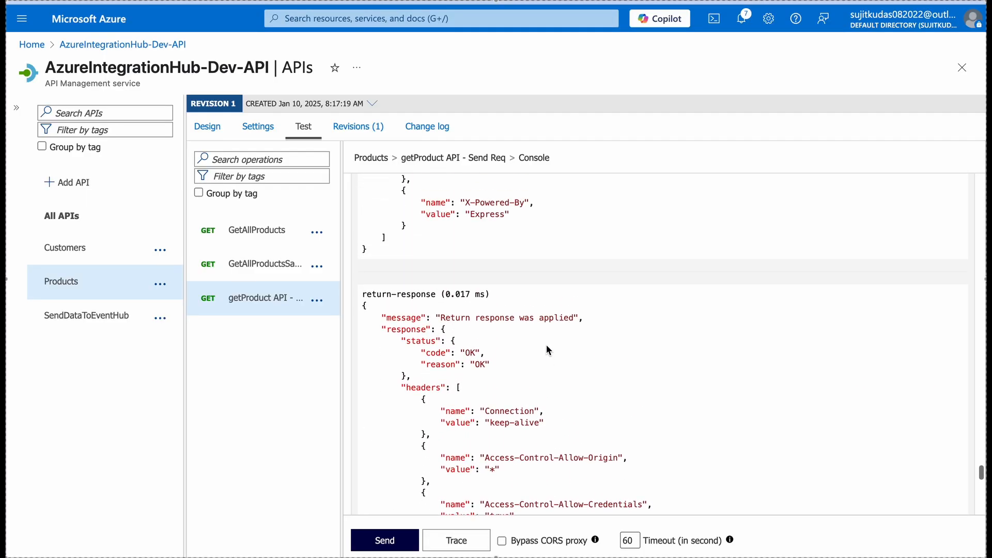
scroll(549, 420, down, 10)
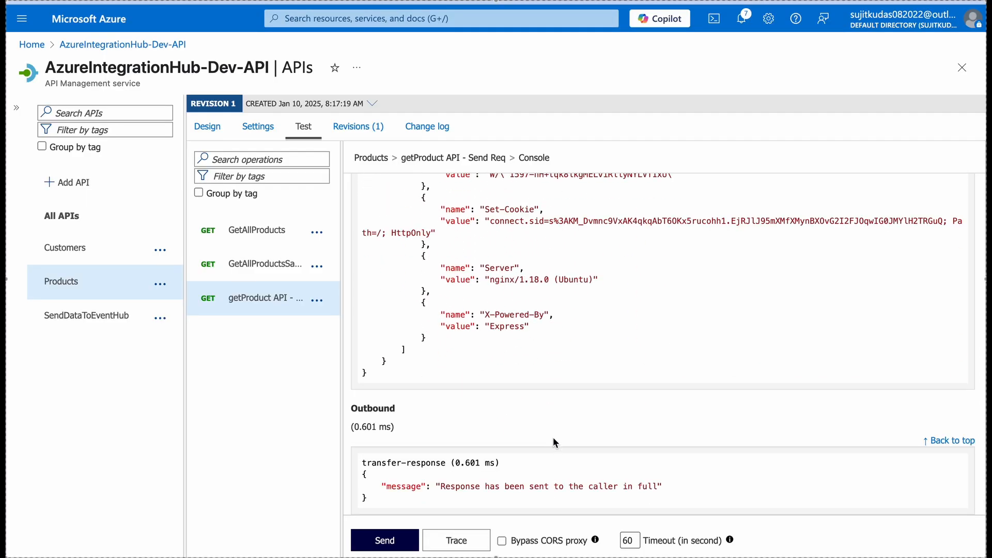
Return to the test console's query parameters and check the page and limit fields
scroll(486, 256, up, 20)
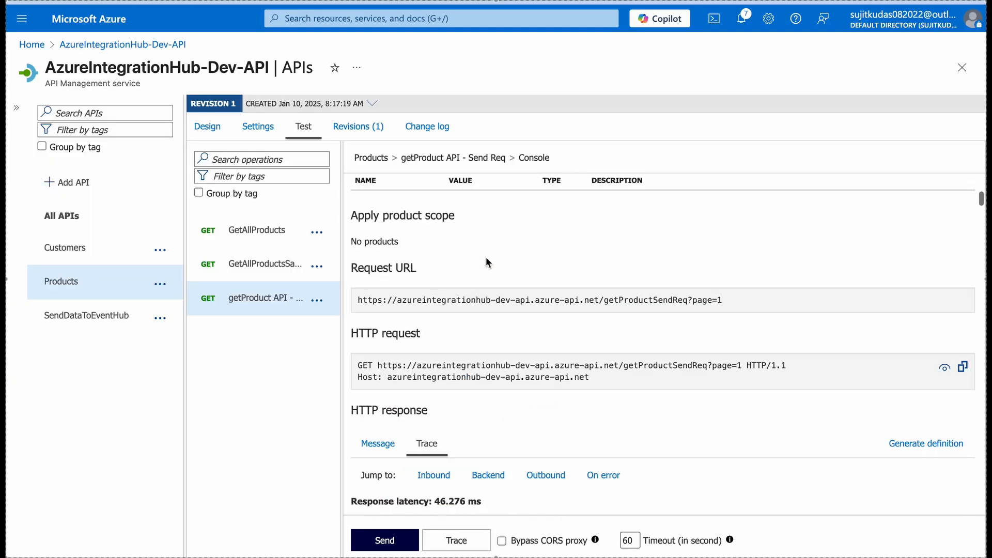
scroll(486, 256, up, 6)
scroll(486, 256, down, 4)
scroll(413, 279, up, 2)
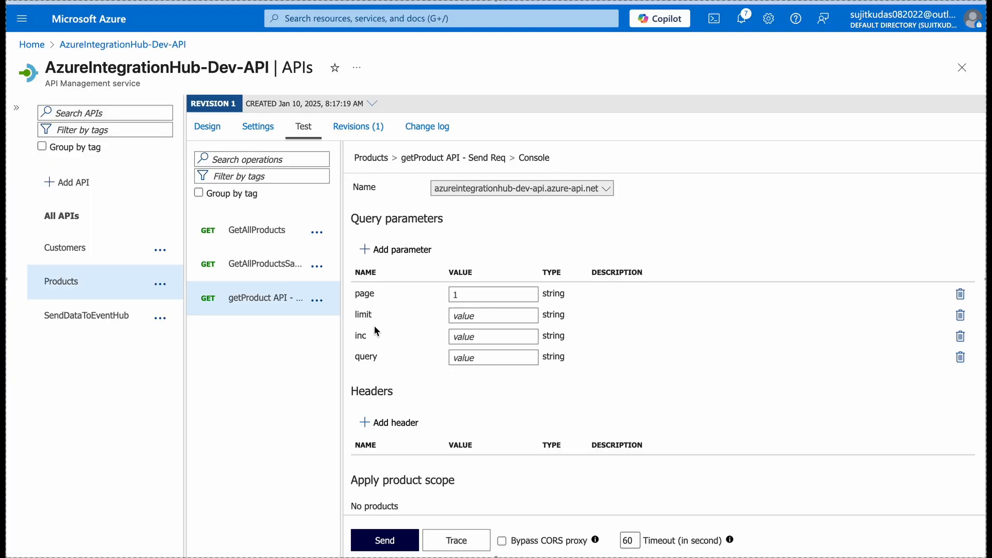
click(474, 317)
click(451, 299)
click(466, 318)
Open the inbound processing policy code of the getProduct API - Send Req operation in the design view
click(217, 130)
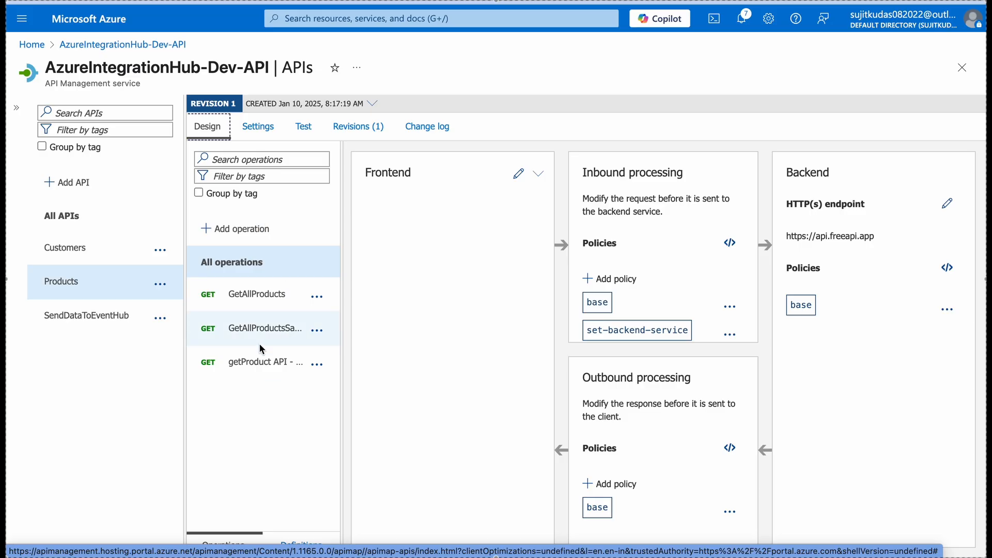
click(260, 363)
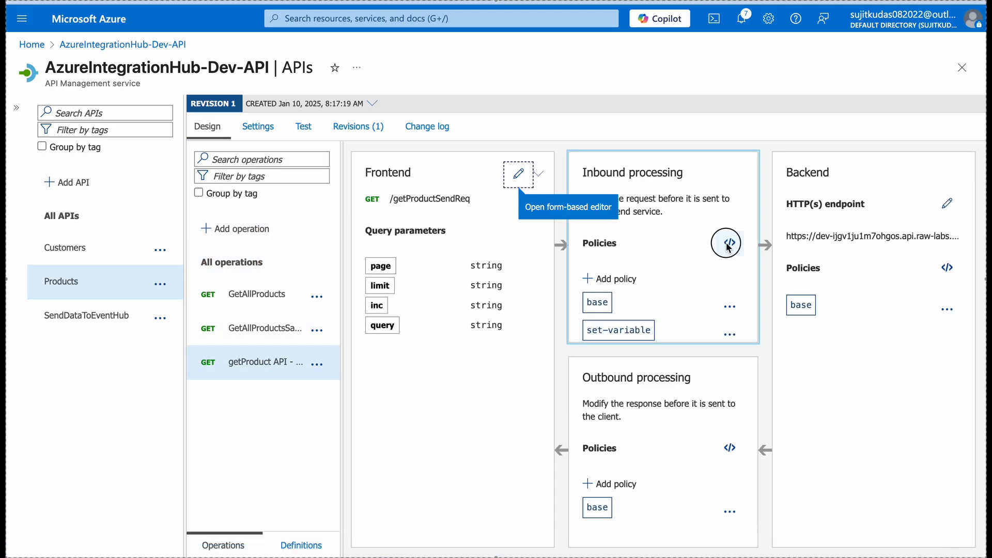
click(729, 243)
scroll(637, 394, down, 5)
scroll(638, 405, up, 4)
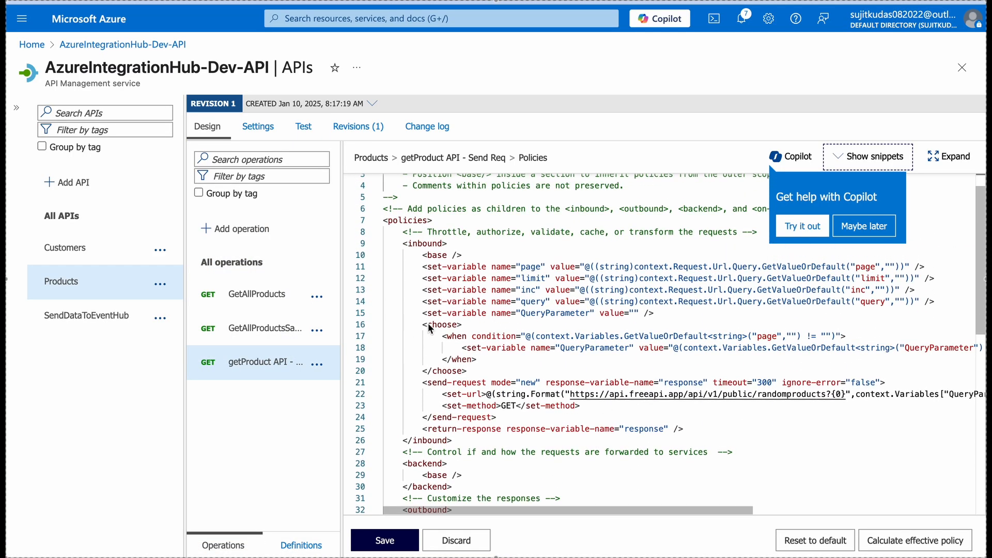
Duplicate the choose block that handles the page parameter directly below the original, before the send-request policy
drag(423, 324, 476, 372)
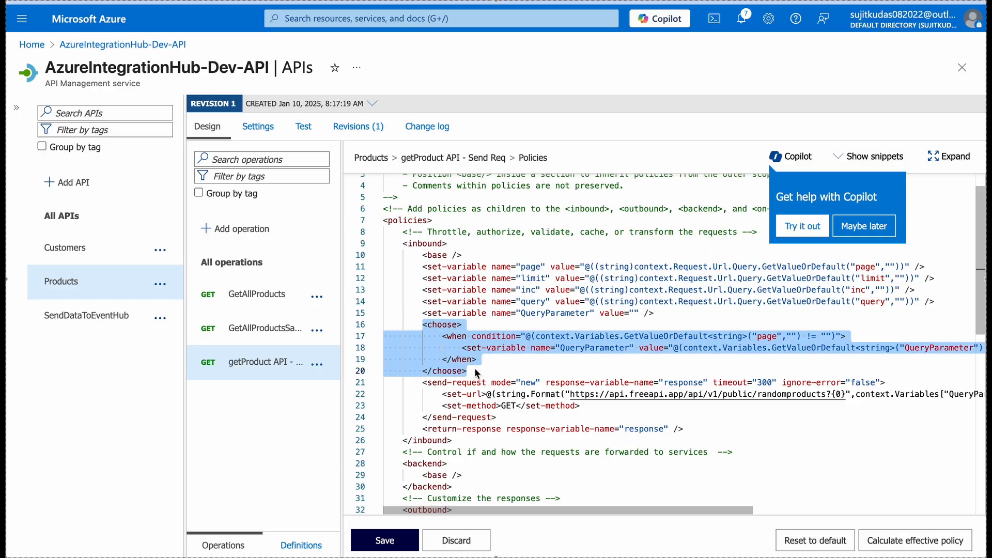
key(ctrl+c)
click(475, 372)
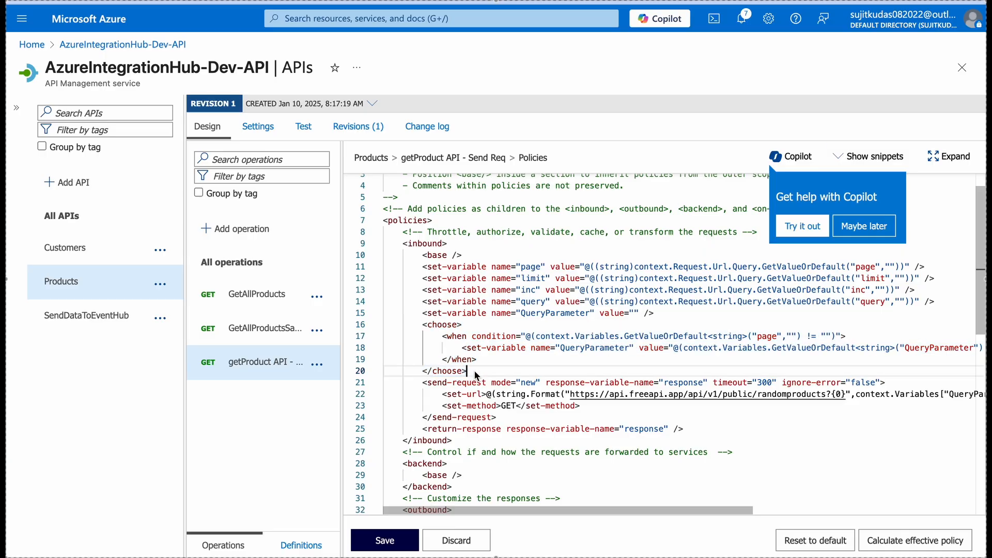
key(Return)
key(ctrl+v)
Change the variable checked in the duplicated block's when condition from page to limit
scroll(599, 358, right, 3)
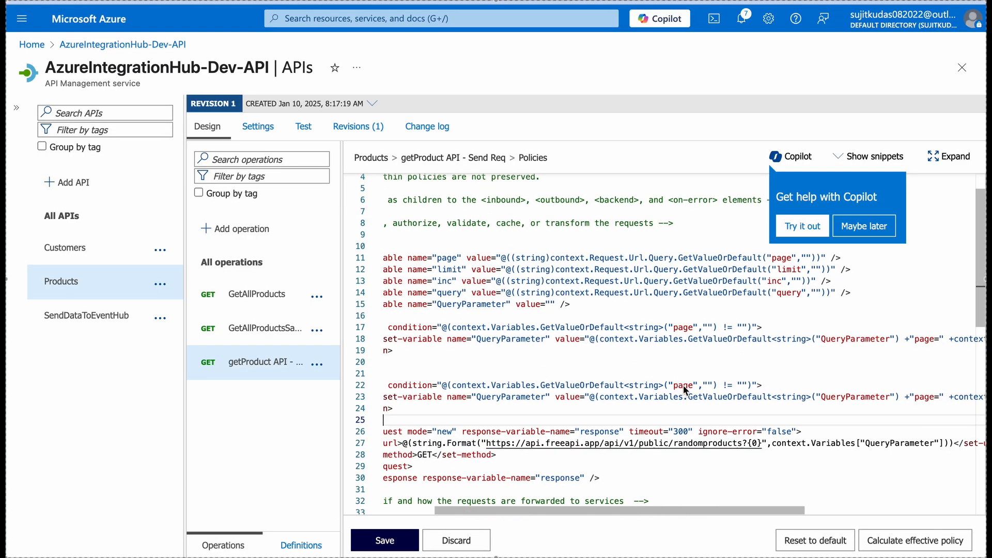
double_click(683, 386)
double_click(460, 271)
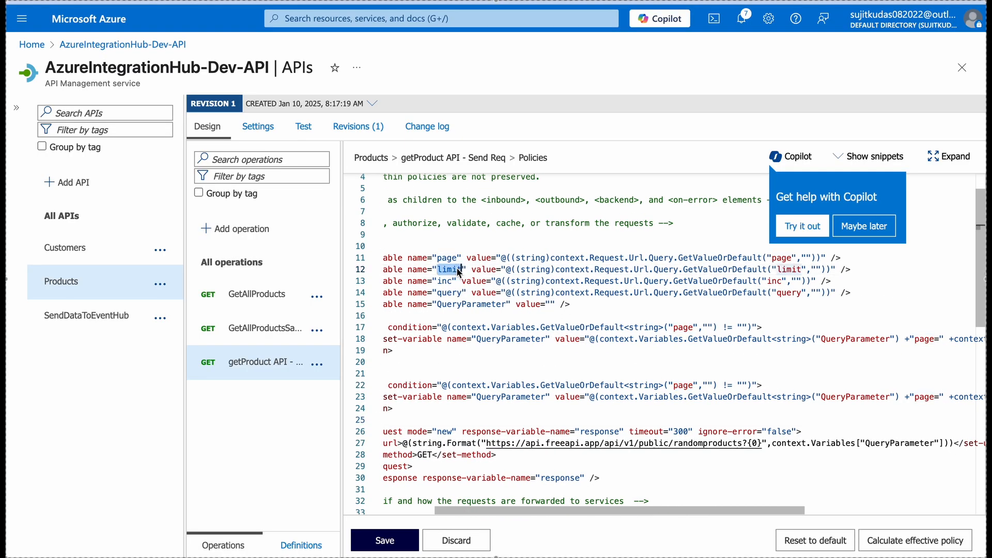
double_click(687, 387)
key(ctrl+v)
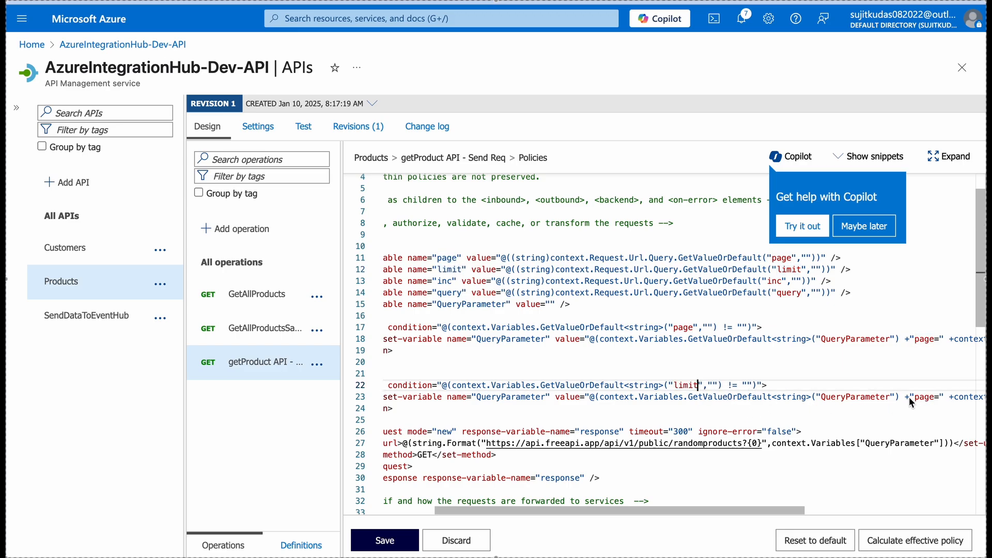
Replace page with limit in both the query key and the variable name of the duplicated block's QueryParameter expression
scroll(908, 397, right, 5)
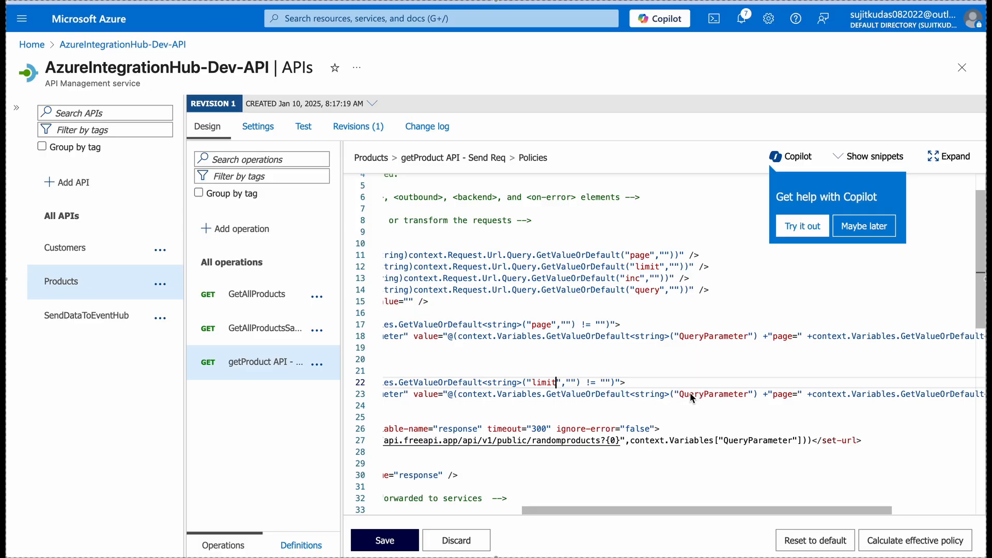
scroll(766, 393, right, 2)
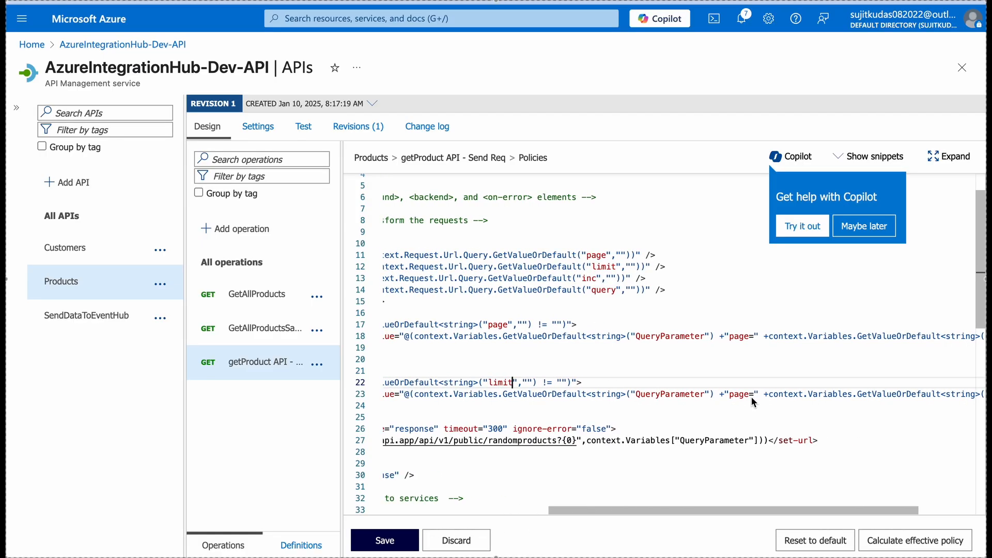
double_click(740, 395)
key(ctrl+v)
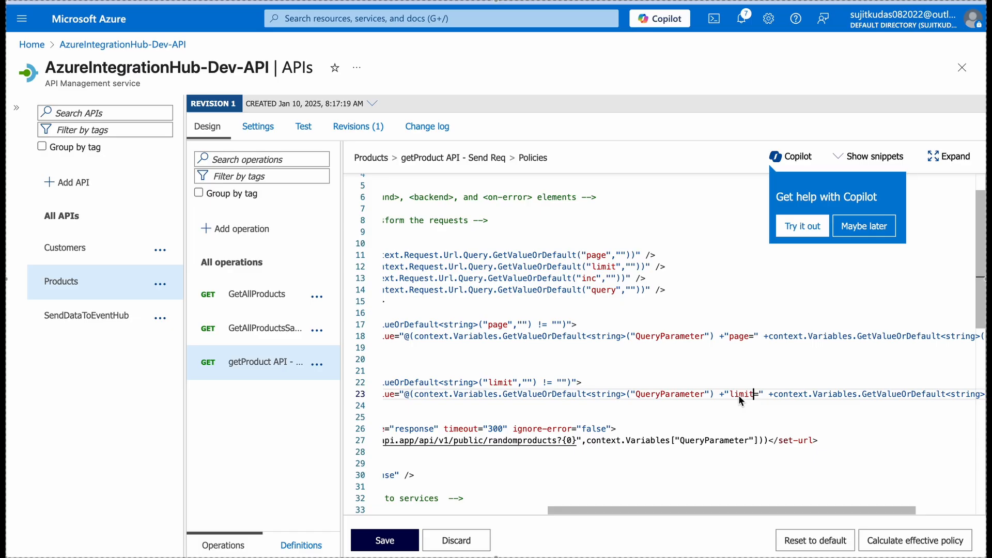
scroll(738, 397, left, 5)
scroll(686, 400, right, 7)
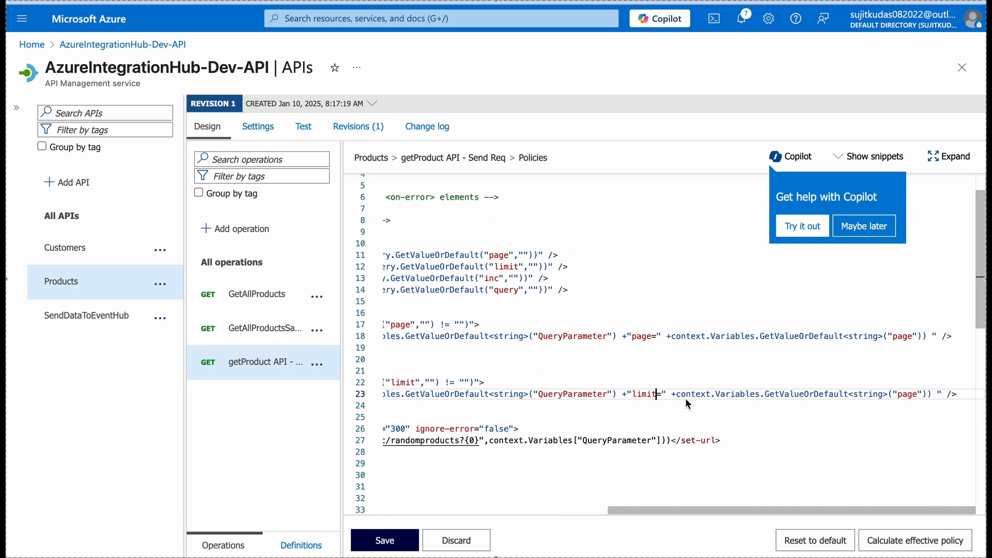
double_click(910, 394)
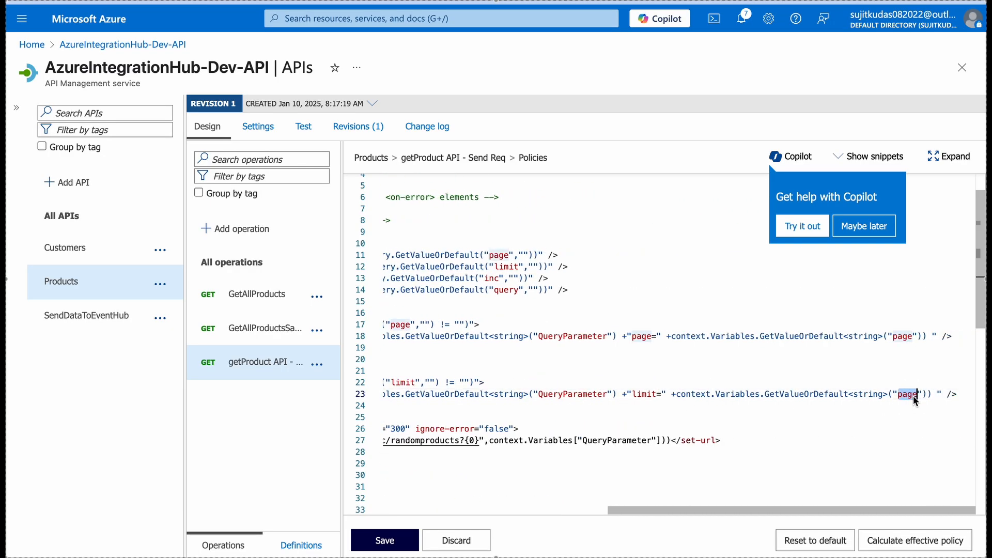
key(ctrl+v)
scroll(852, 413, left, 5)
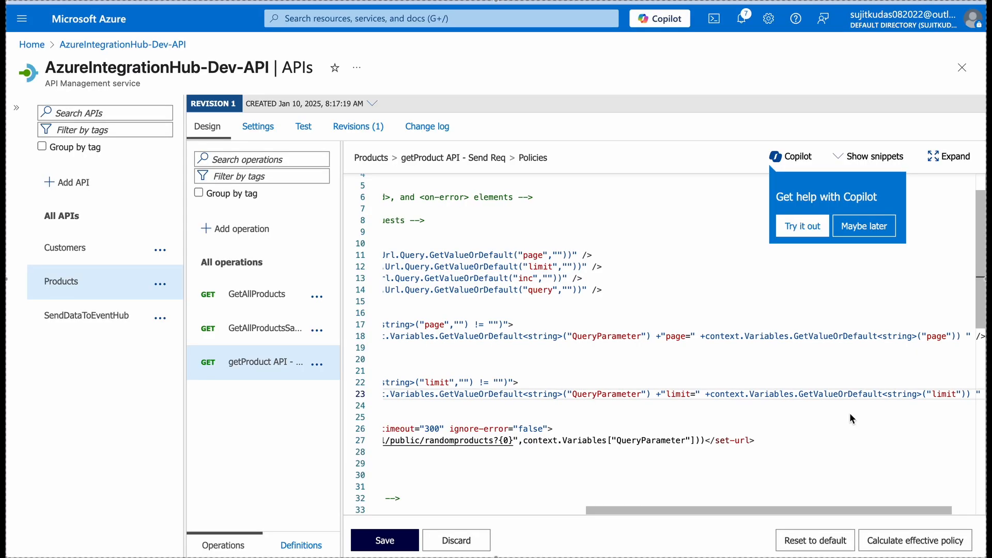
scroll(849, 413, left, 2)
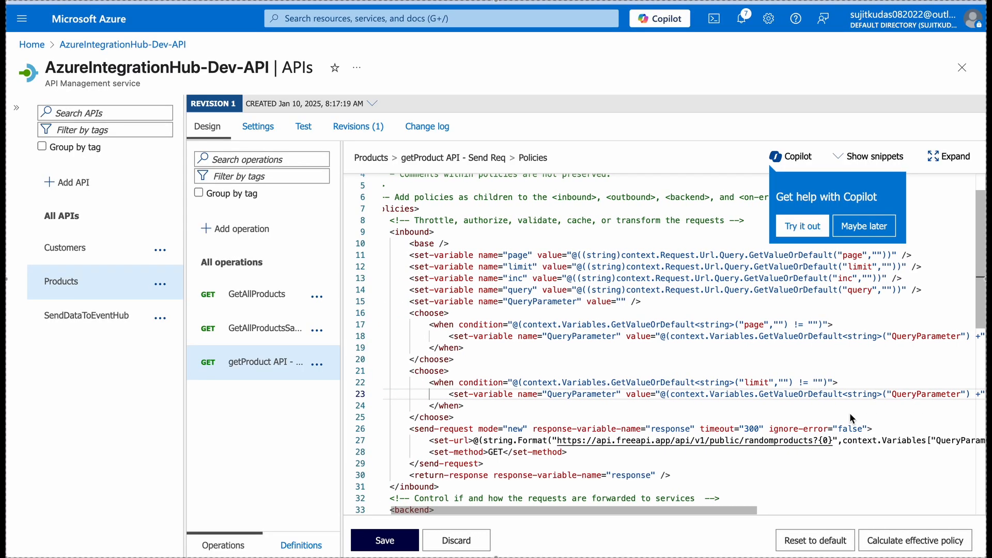
Append + "&" after the page value in the page block's QueryParameter expression and save the policy
scroll(849, 414, down, 3)
scroll(849, 413, up, 4)
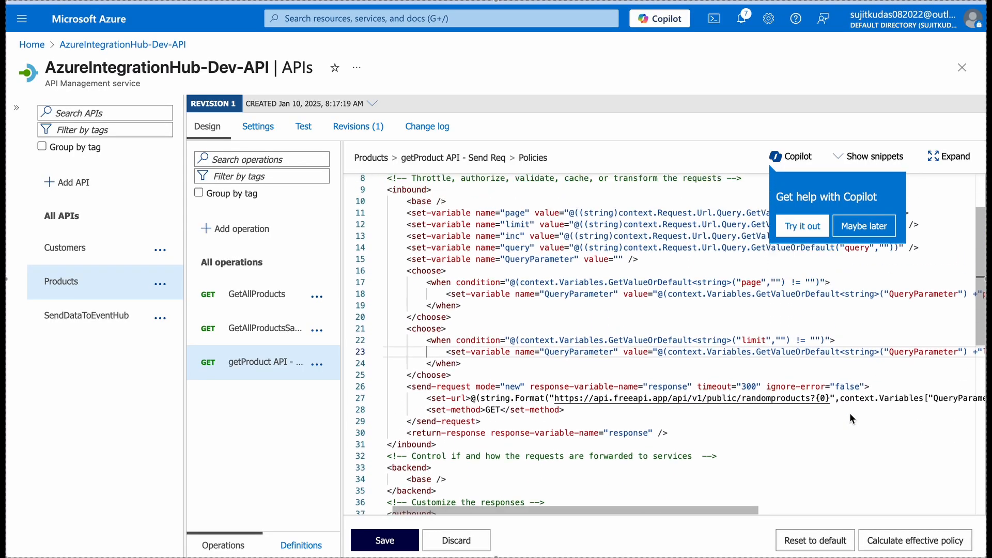
scroll(849, 414, down, 2)
scroll(849, 413, right, 5)
scroll(849, 414, right, 3)
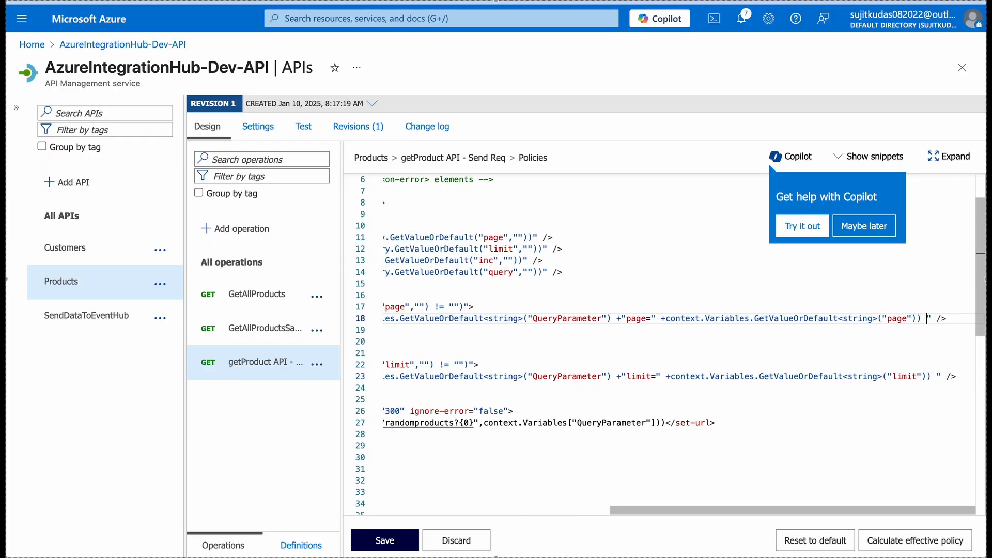
click(931, 319)
text("")
text(&)
click(384, 540)
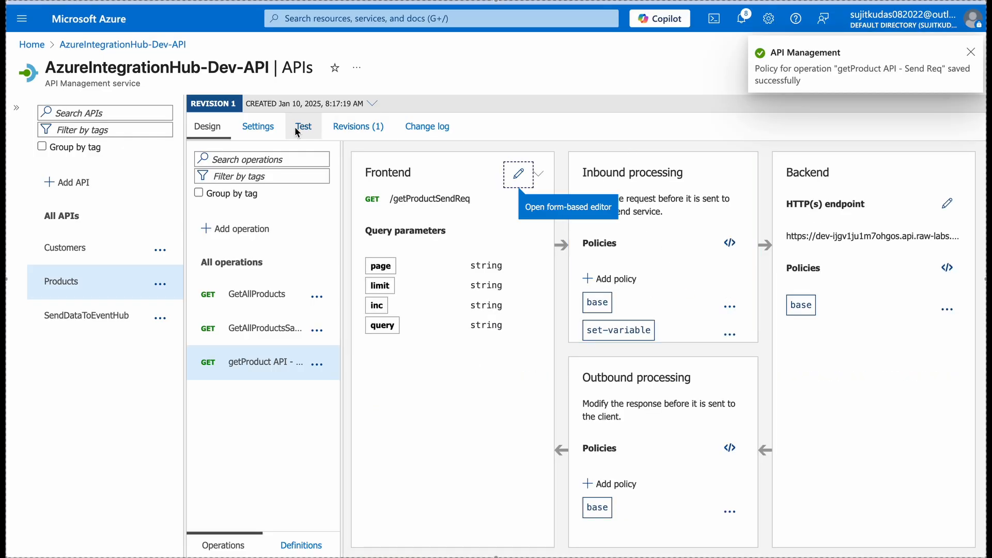
Send a test request for getProduct API - Send Req with page 1 and limit 3
click(295, 126)
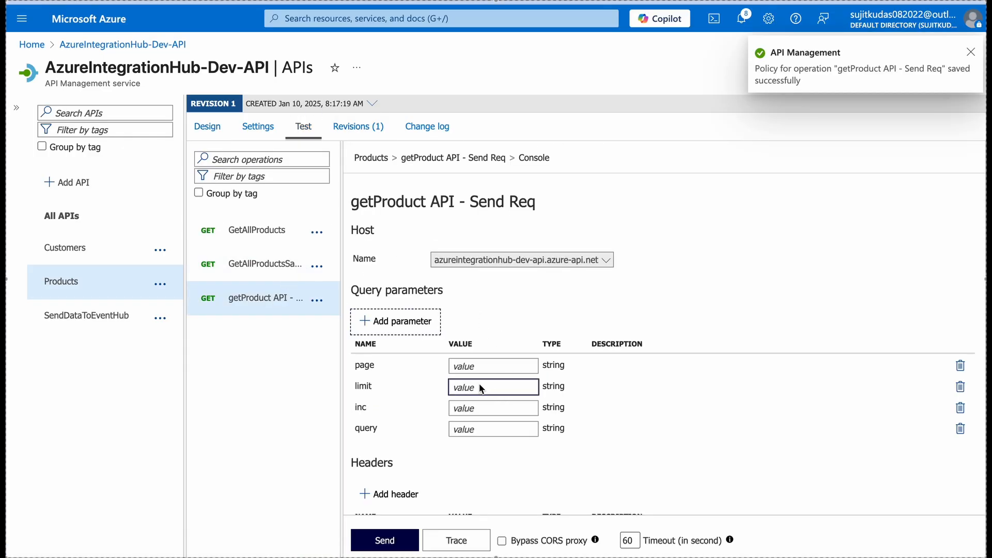
click(467, 368)
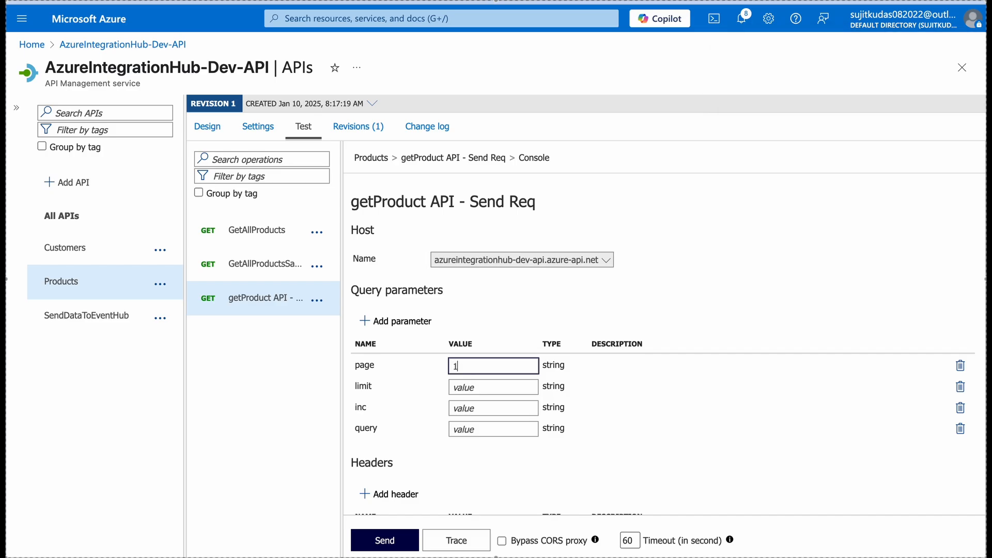
click(475, 388)
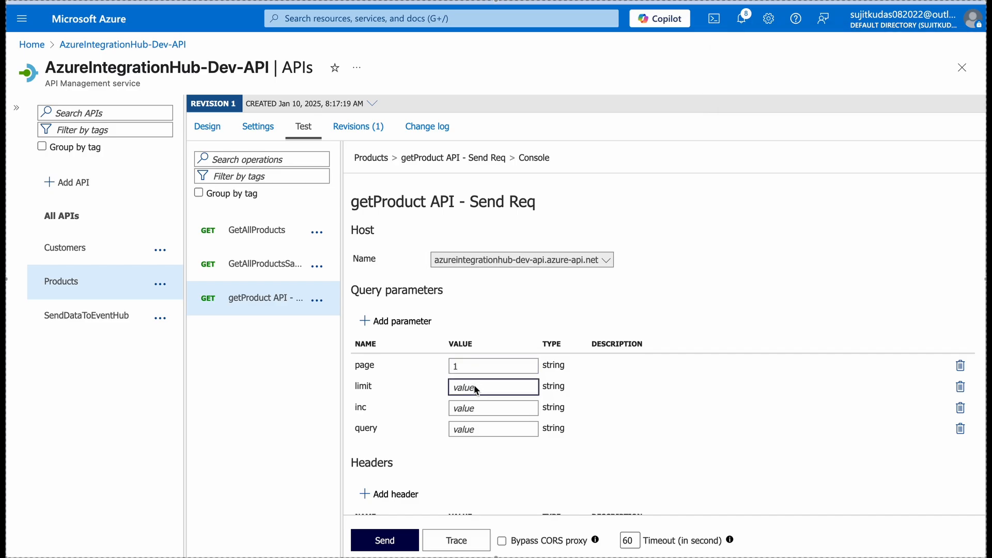
text(3)
click(401, 541)
Examine the request URL and the products returned in the HTTP response for the page and limit parameters
scroll(526, 422, down, 15)
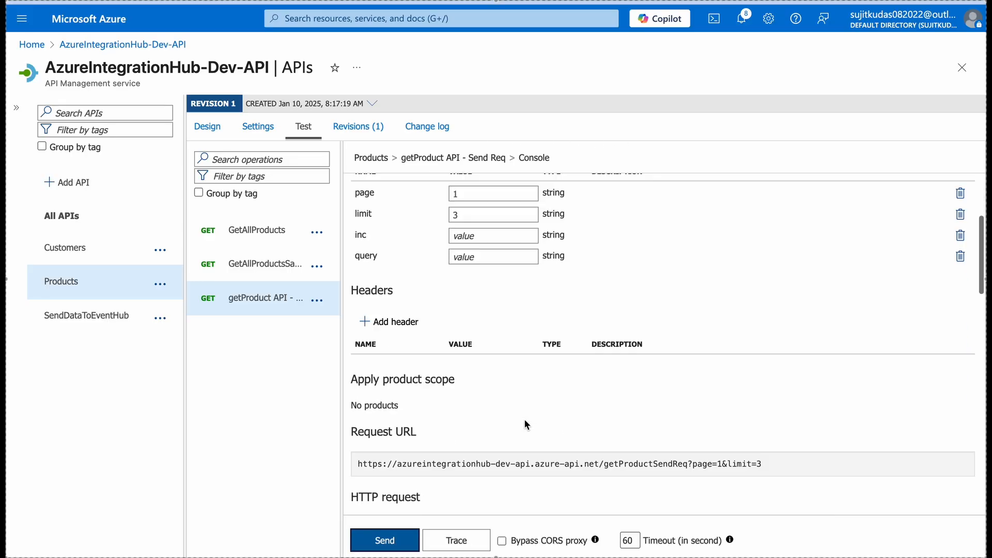
scroll(525, 420, down, 6)
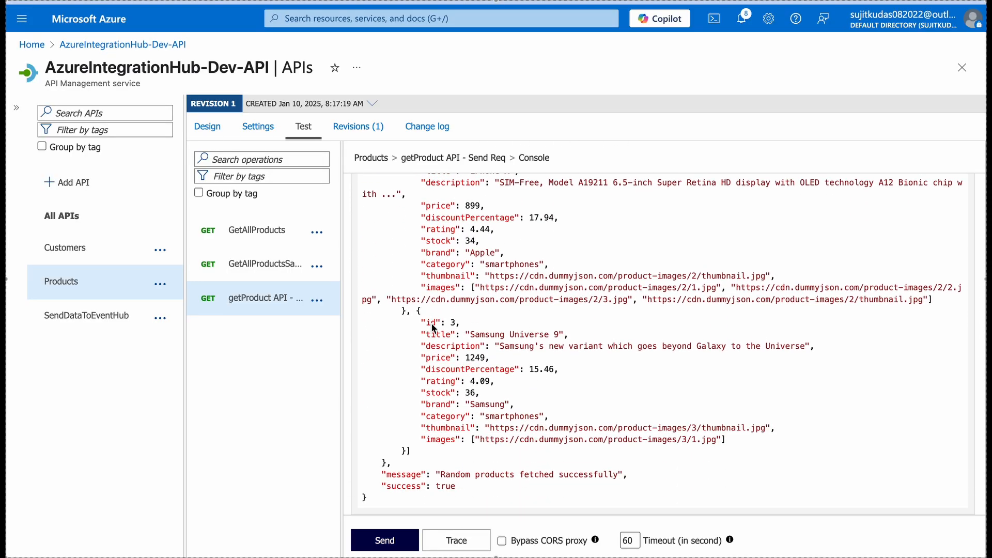
scroll(565, 446, up, 10)
scroll(565, 446, up, 3)
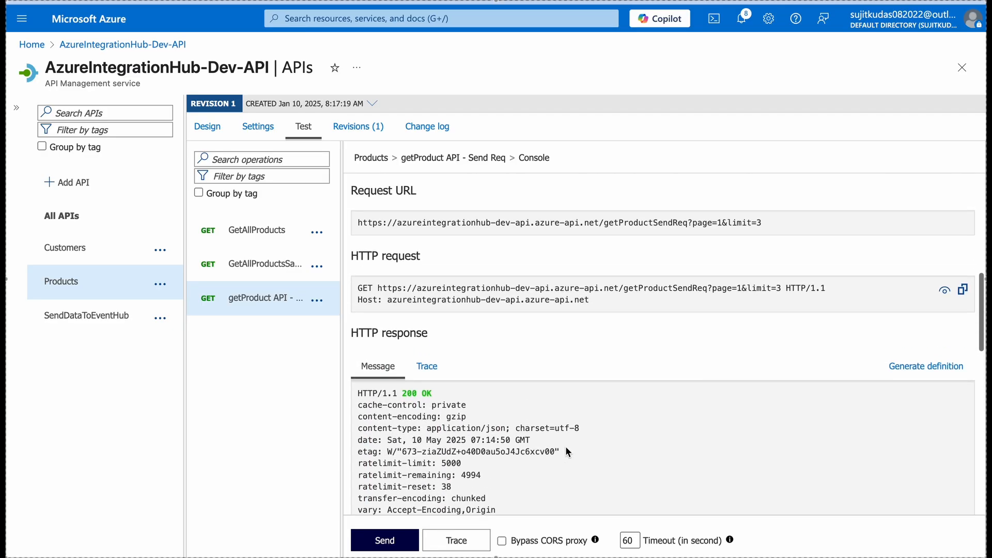
scroll(565, 445, down, 12)
scroll(434, 335, up, 4)
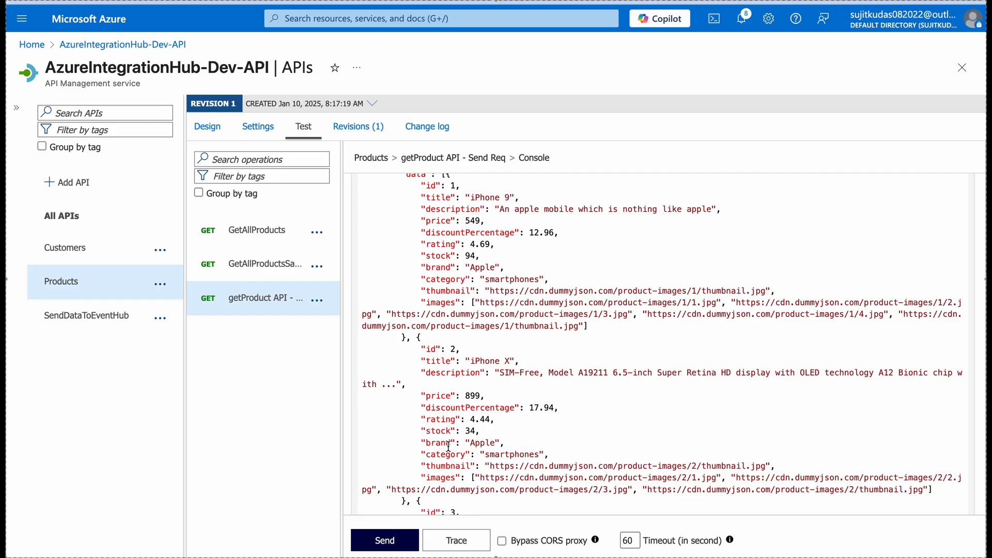
scroll(465, 362, down, 1)
scroll(514, 423, up, 2)
scroll(514, 423, down, 5)
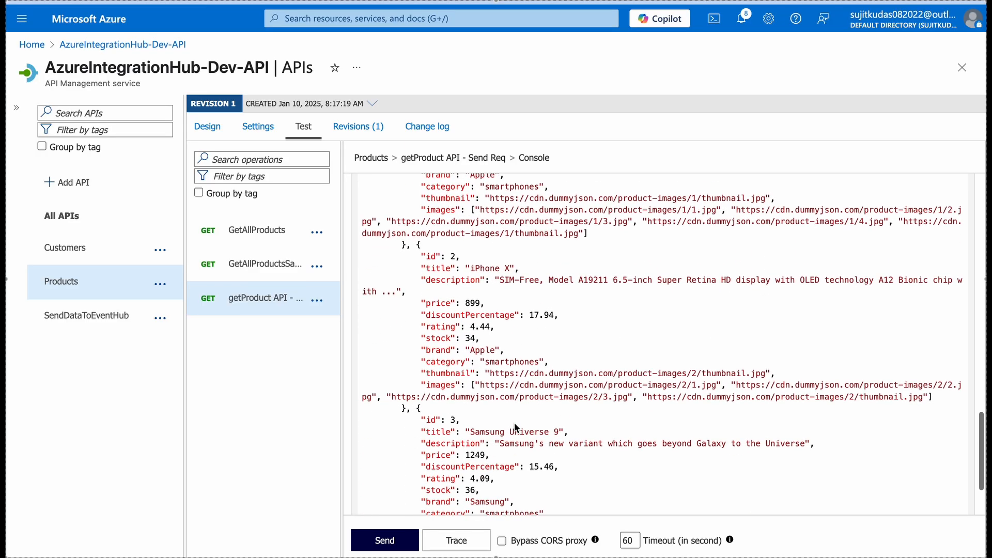
scroll(513, 423, up, 10)
scroll(513, 422, down, 2)
scroll(514, 422, up, 4)
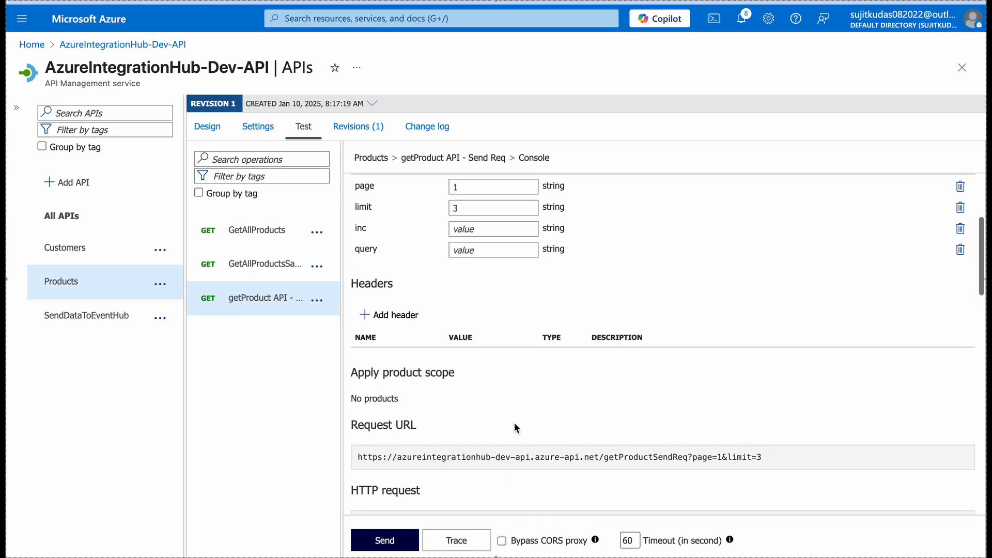
Resend the test request with page 2 and again with page 3, reviewing the returned products
click(466, 258)
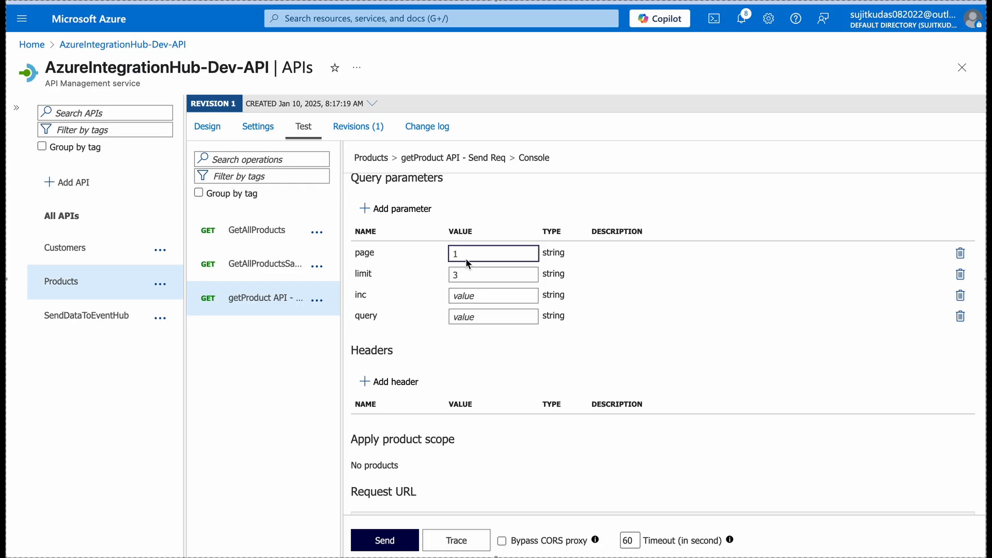
text(2)
scroll(479, 386, down, 10)
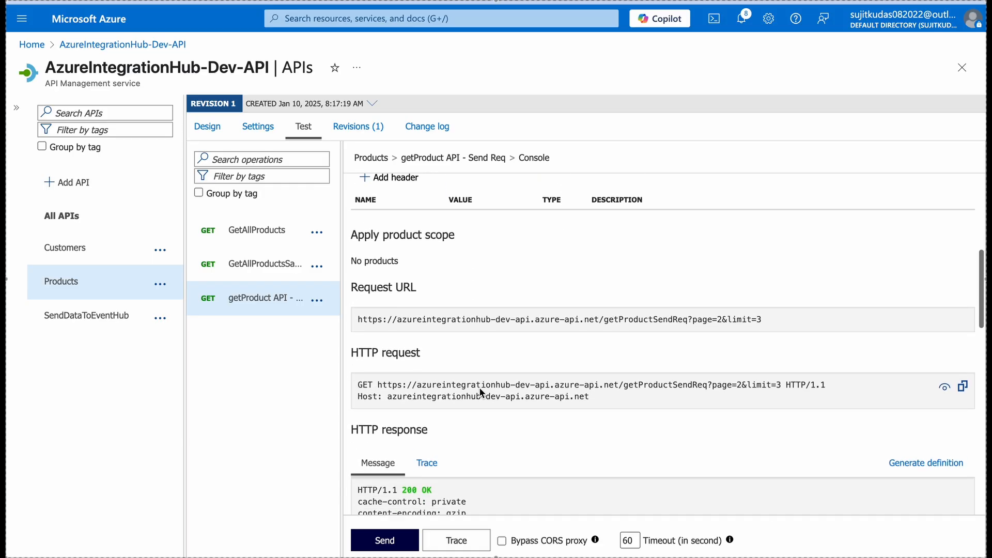
click(396, 541)
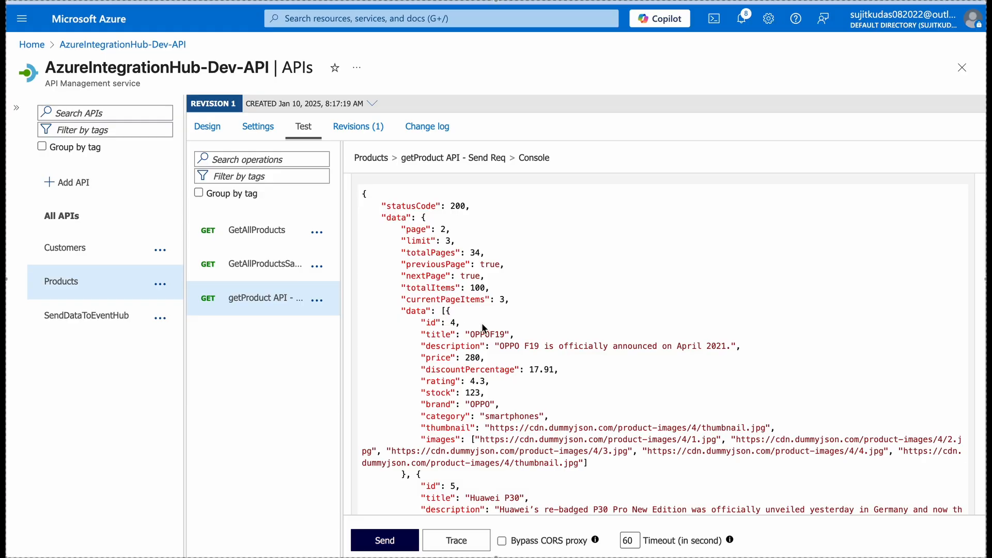
scroll(482, 324, down, 6)
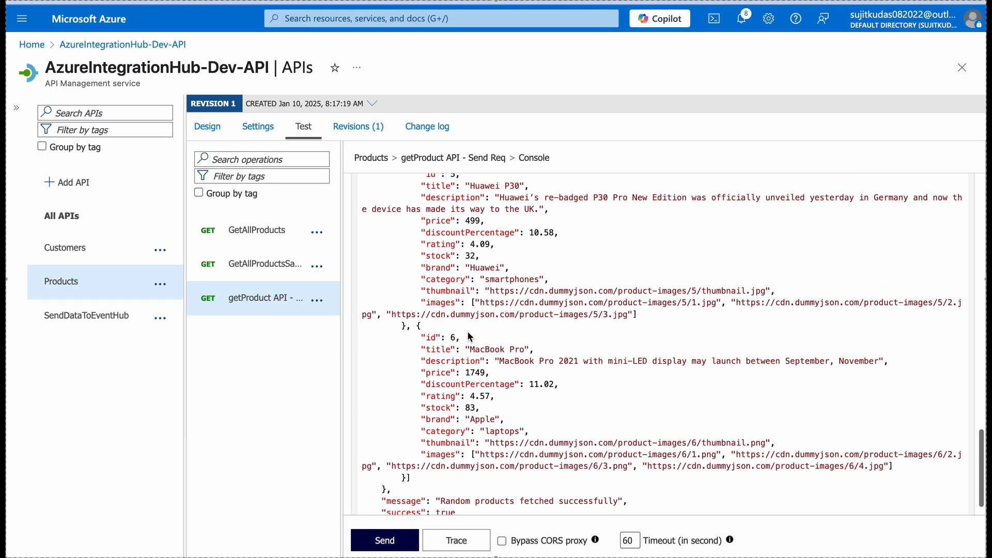
scroll(482, 429, up, 10)
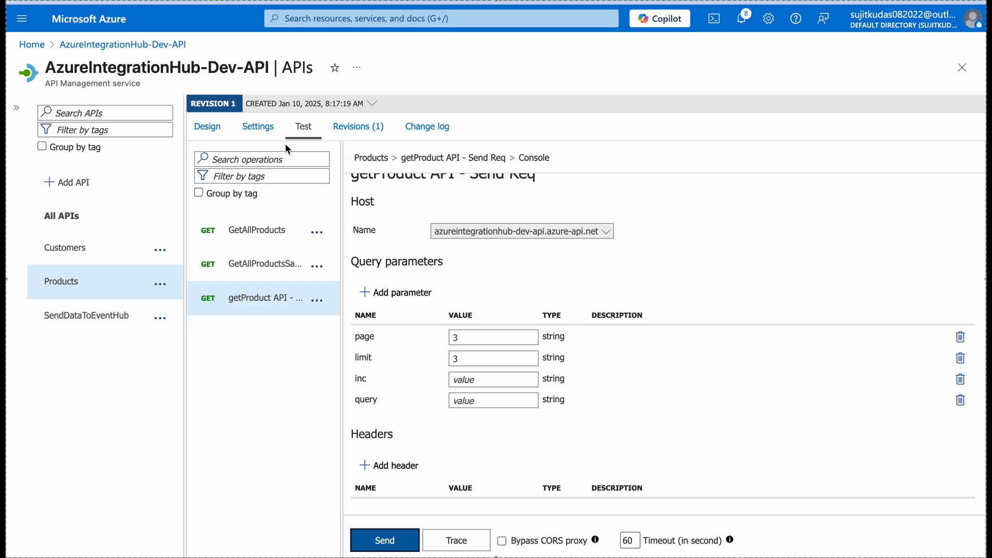
Reopen the inbound processing policy code of the getProduct API - Send Req operation and review the page and limit expressions
click(200, 124)
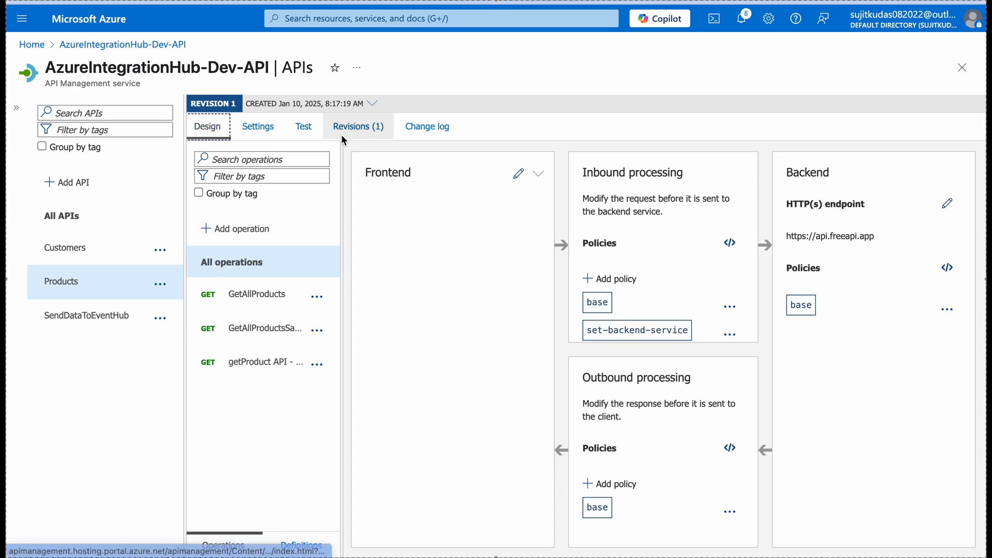
click(257, 128)
click(209, 128)
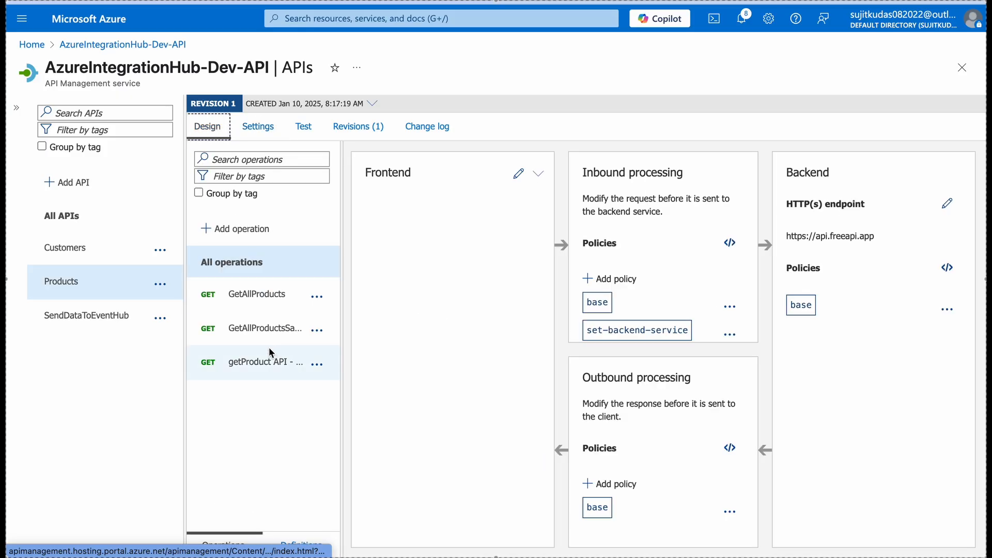
click(266, 362)
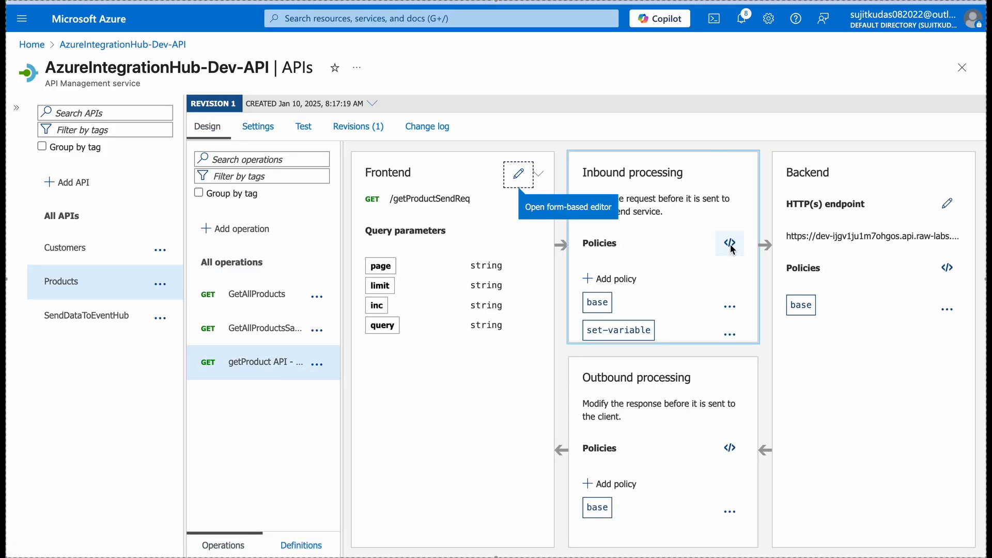
click(729, 243)
scroll(617, 419, down, 3)
scroll(804, 367, up, 3)
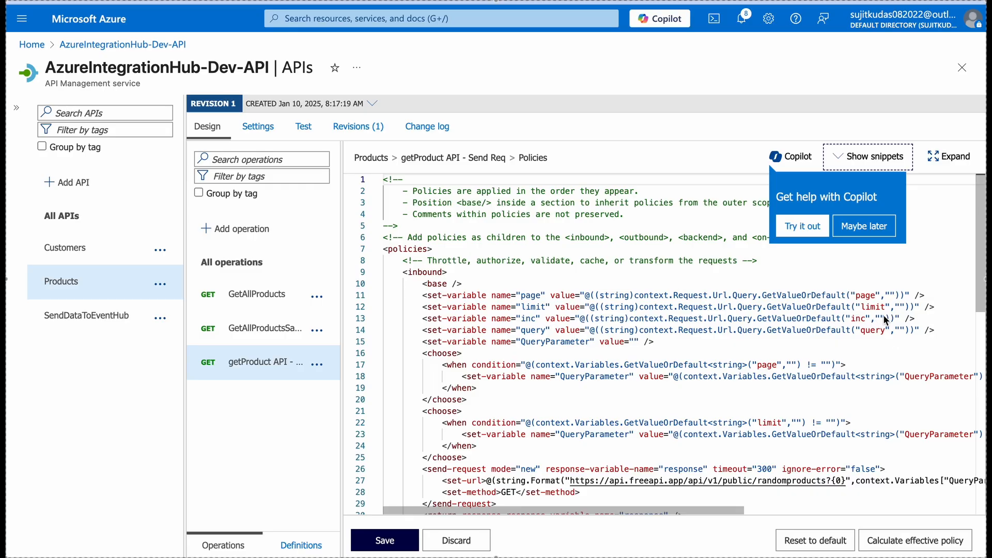
scroll(876, 329, right, 5)
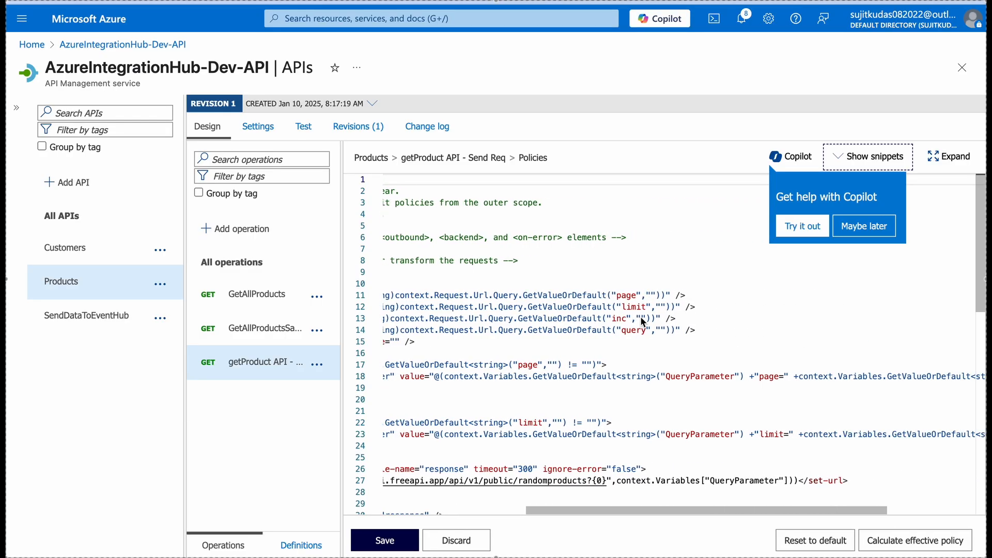
scroll(568, 289, left, 5)
Duplicate the page and limit choose blocks directly below the originals, before the send-request policy
scroll(419, 216, down, 3)
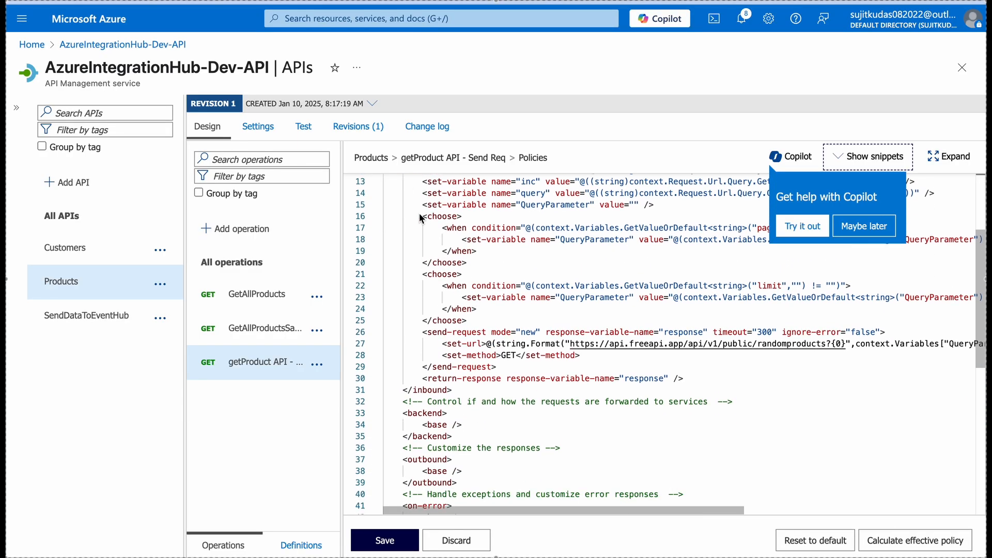
drag(419, 216, 487, 321)
key(ctrl+c)
click(486, 318)
key(Return)
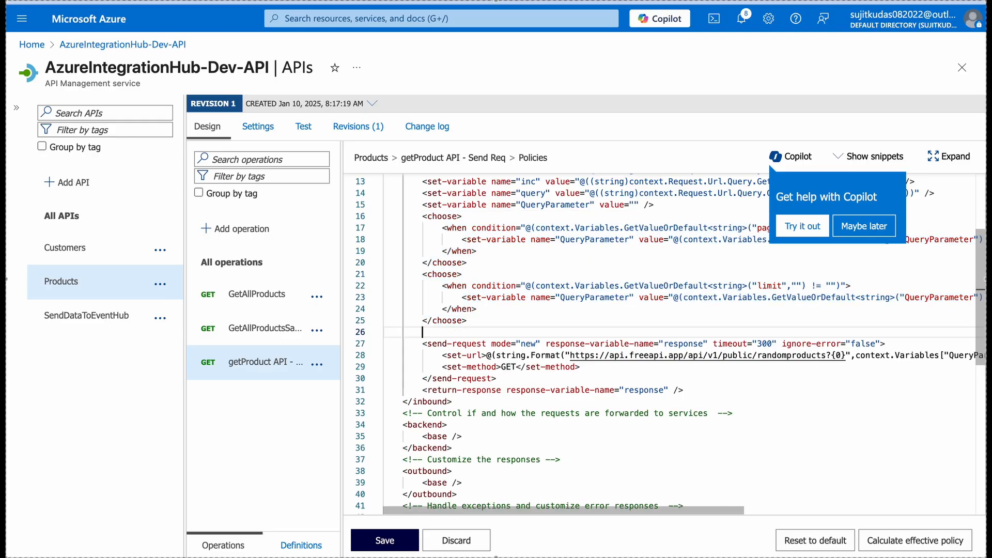
key(ctrl+v)
Append +"&" after the limit value in the original limit block's QueryParameter expression
scroll(594, 362, up, 3)
click(532, 320)
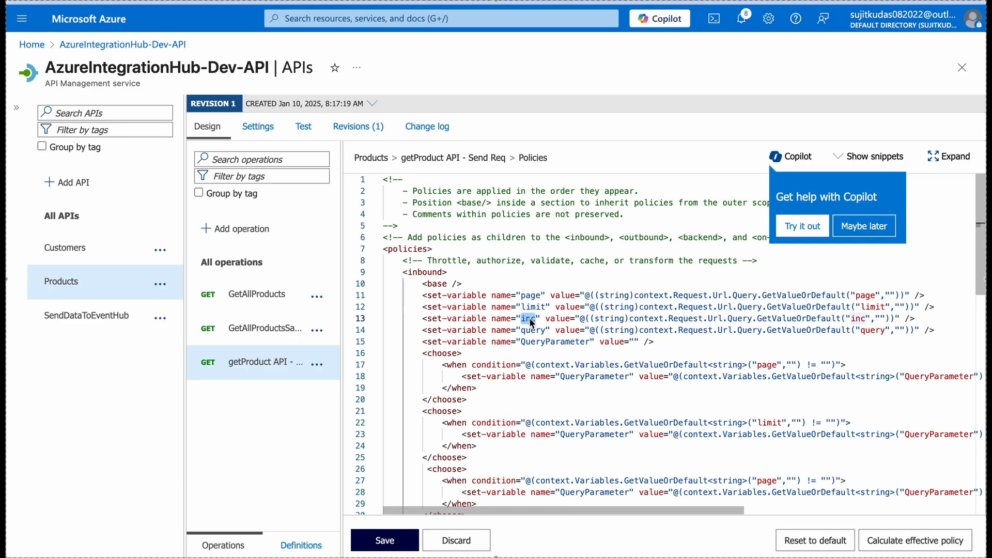
scroll(532, 320, down, 3)
scroll(533, 320, right, 5)
click(913, 331)
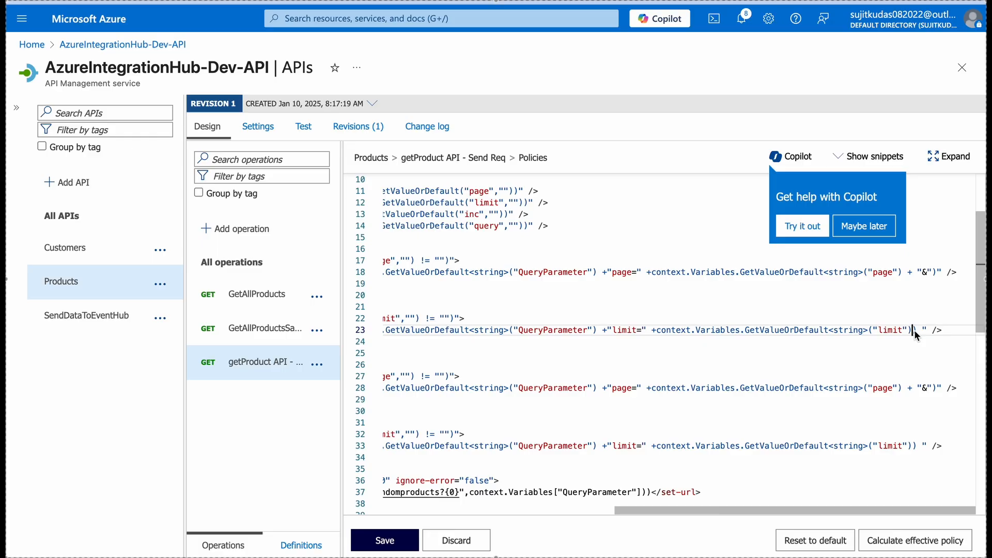
text(+"&)
Change the query key from page to inc in the third choose block's QueryParameter expression
double_click(892, 335)
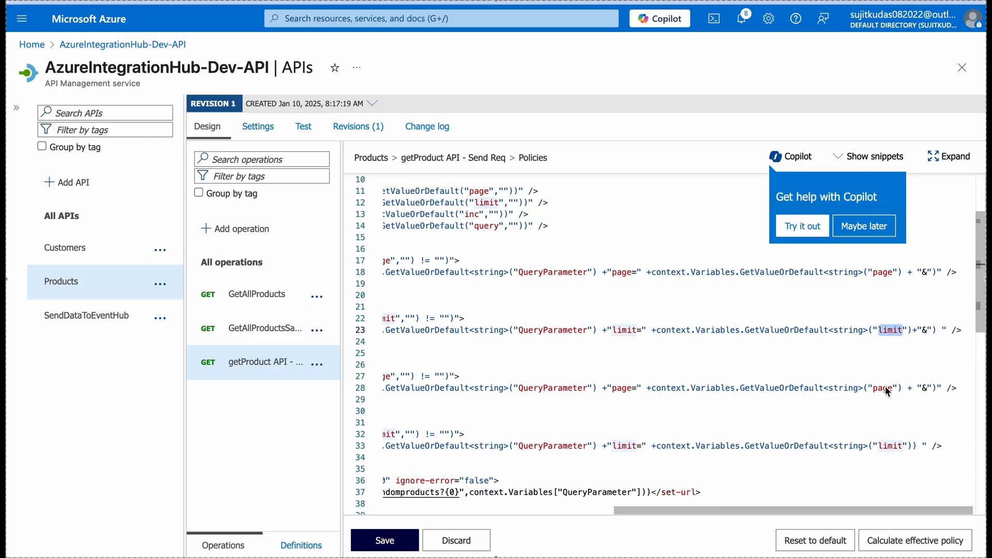
double_click(885, 390)
click(885, 391)
scroll(824, 416, left, 5)
click(891, 392)
double_click(891, 391)
text(inc)
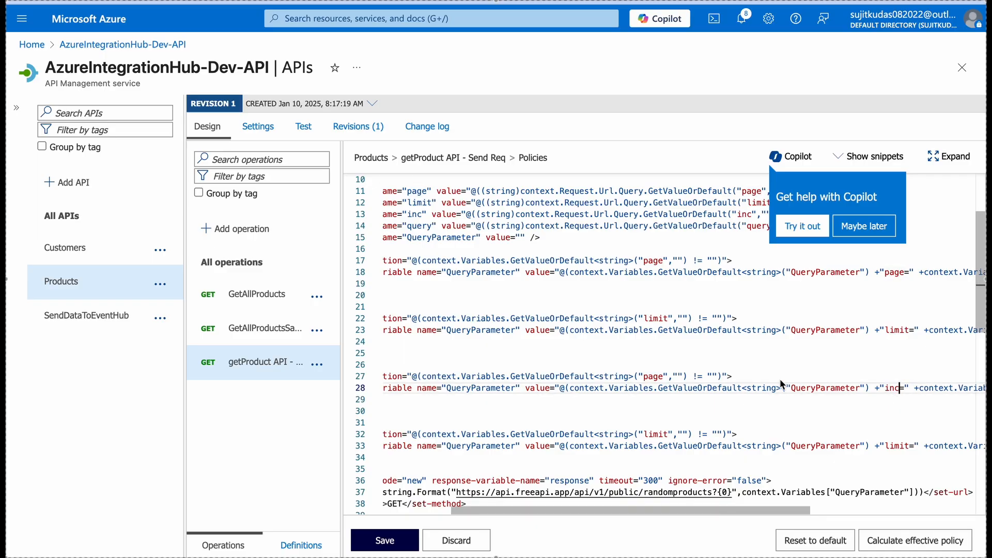
Change the third choose block's when condition to check the inc variable instead of page
double_click(649, 377)
text(inc)
scroll(754, 414, up, 2)
scroll(754, 413, left, 2)
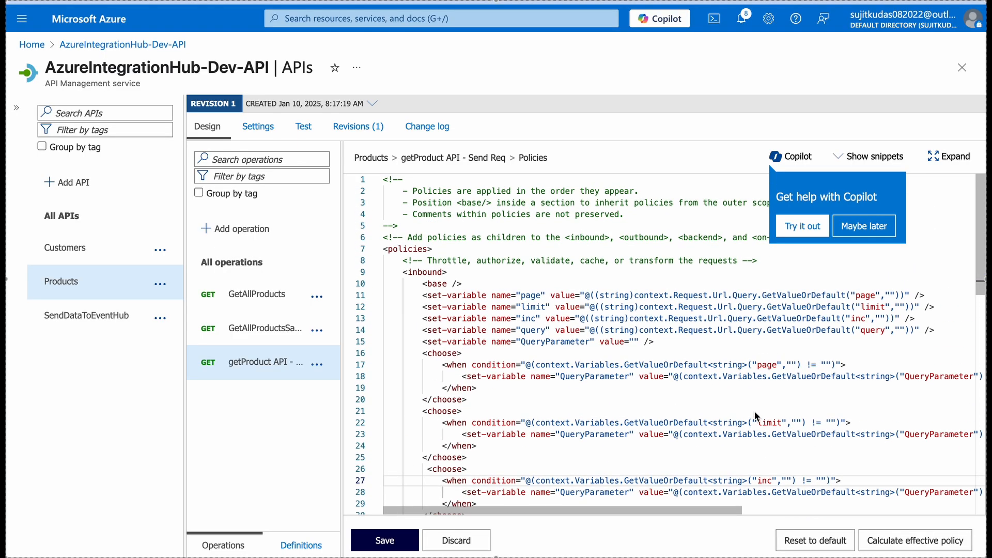
Change limit to query in the fourth choose block's when condition and in its QueryParameter key
double_click(537, 331)
scroll(613, 409, down, 6)
scroll(613, 409, up, 5)
scroll(613, 410, right, 2)
scroll(613, 414, right, 2)
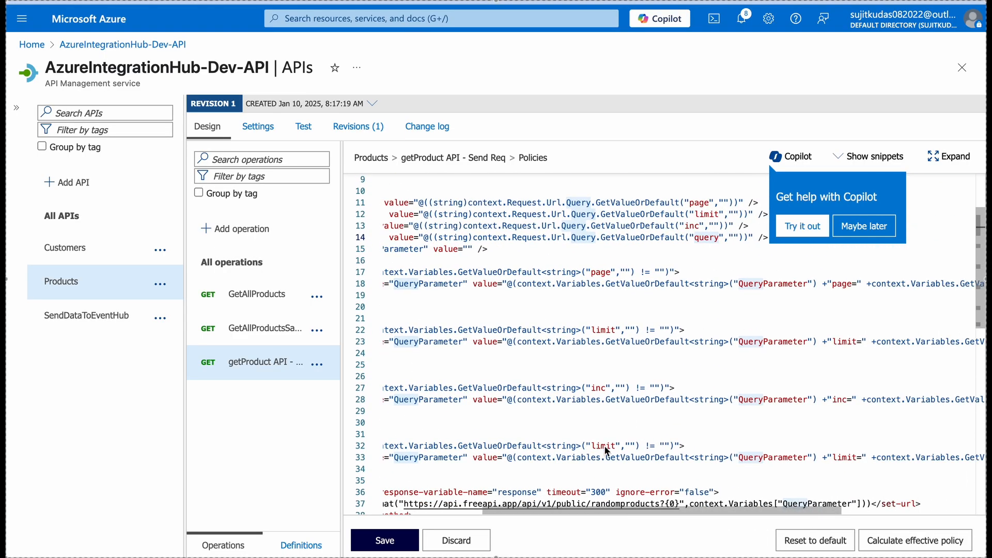
double_click(604, 446)
text(query)
scroll(662, 449, right, 4)
double_click(710, 455)
text(query)
scroll(885, 452, right, 2)
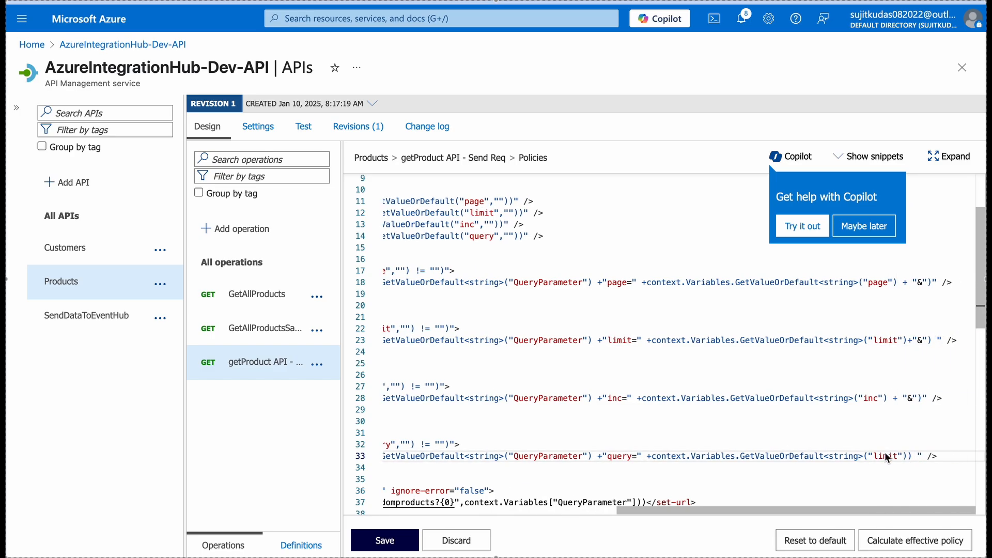
Make the fourth choose block's QueryParameter expression read the query variable and append +"&" after it
scroll(611, 448, left, 6)
scroll(516, 449, down, 3)
scroll(516, 448, up, 1)
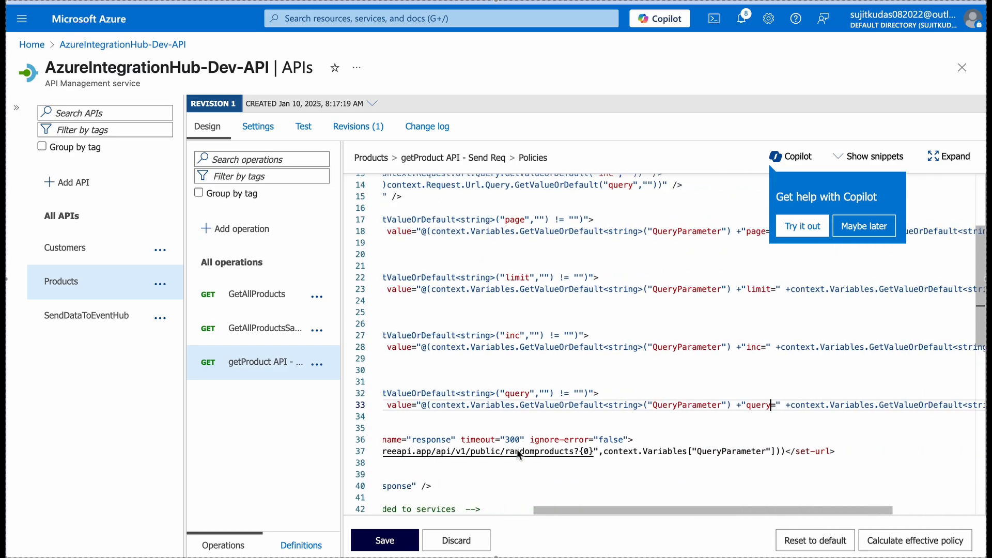
scroll(516, 449, right, 4)
double_click(885, 383)
text(query")) " />)
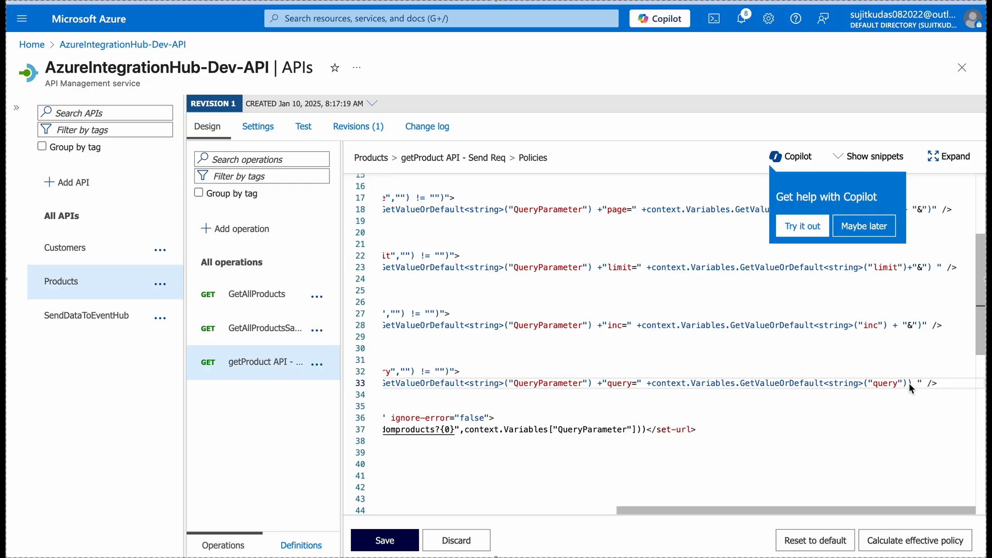
click(910, 383)
text(+"&)
Expand the policy editor and duplicate the query choose block directly above the send-request policy
click(949, 156)
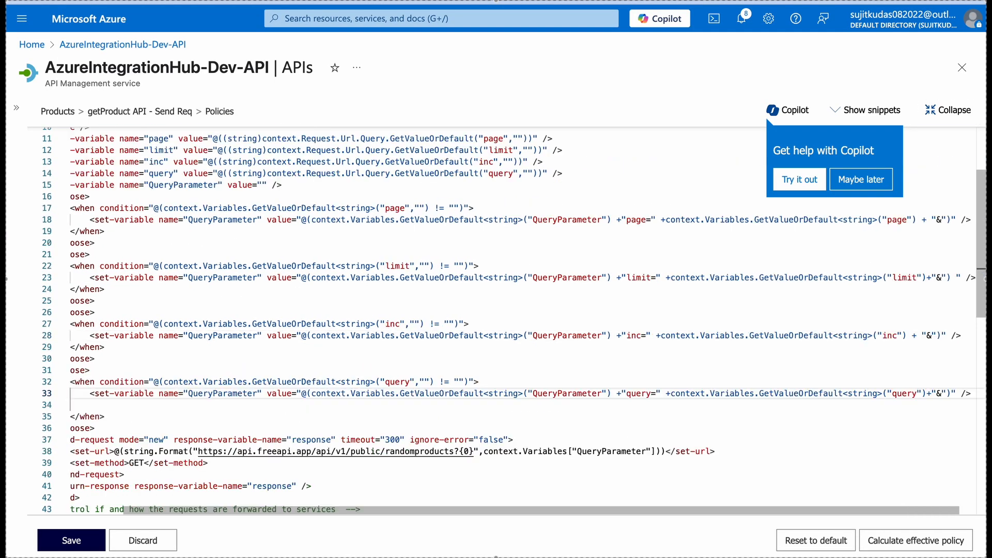
scroll(535, 416, left, 1)
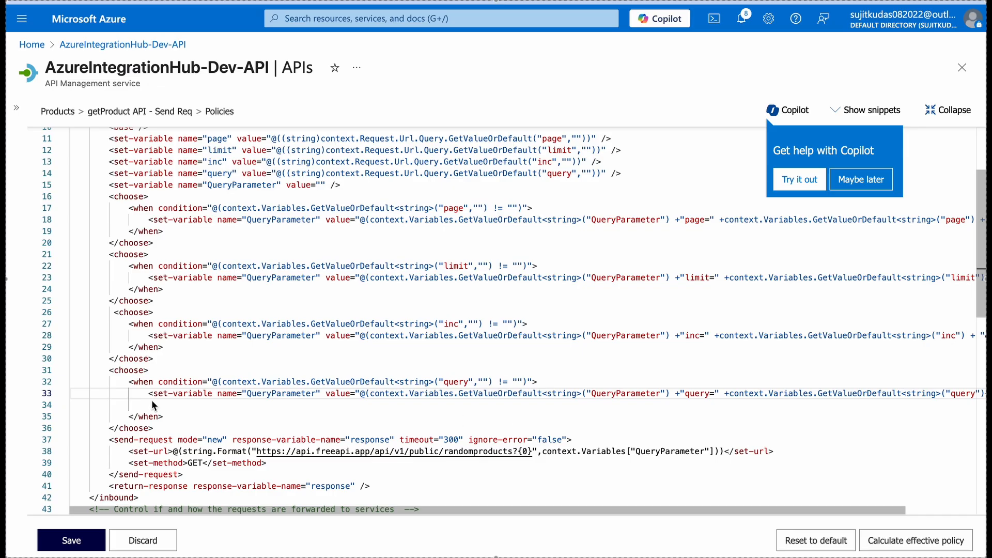
click(105, 372)
double_click(110, 373)
drag(110, 373, 159, 430)
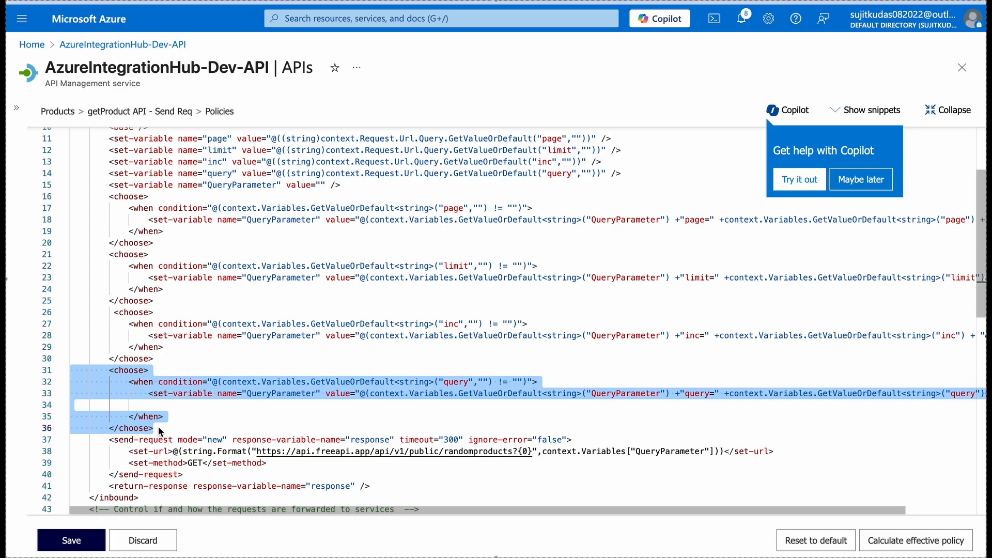
click(158, 426)
key(Return)
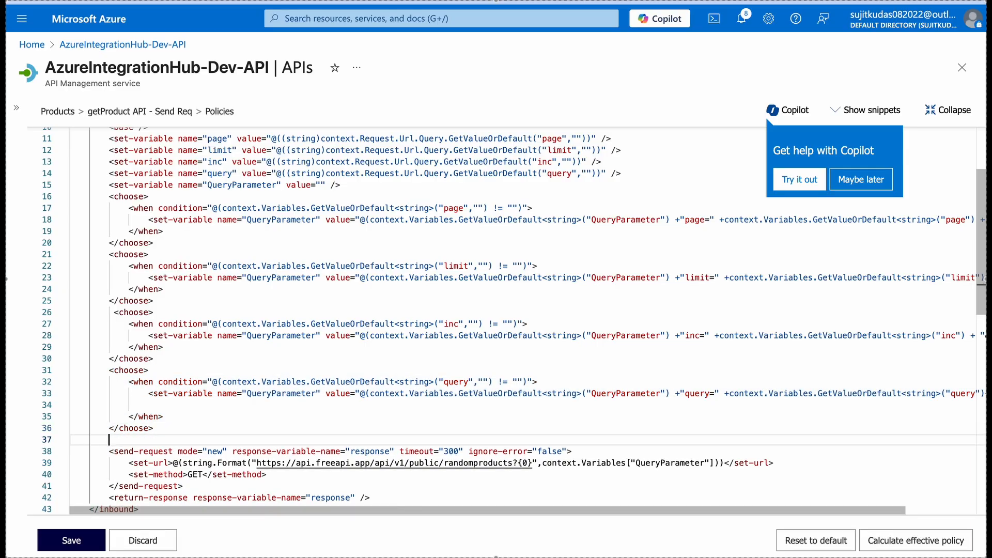
key(ctrl+v)
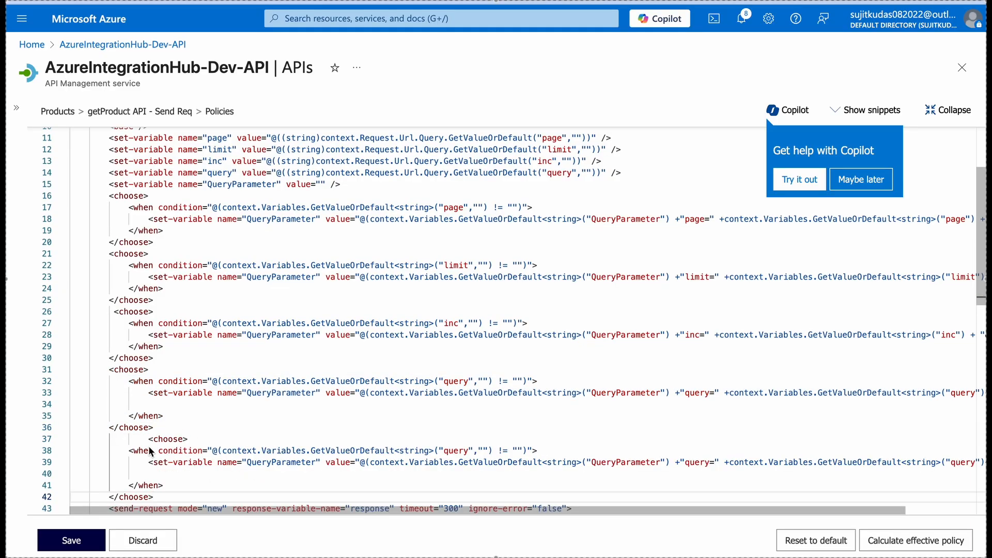
Change the variable checked in the duplicated fifth choose block's when condition to QueryParameter
scroll(214, 449, down, 3)
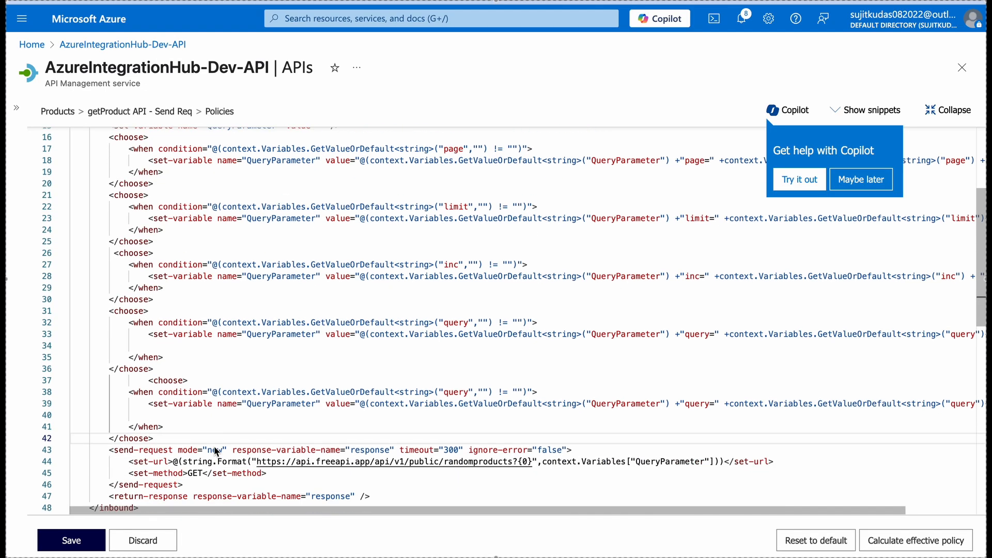
scroll(213, 448, right, 2)
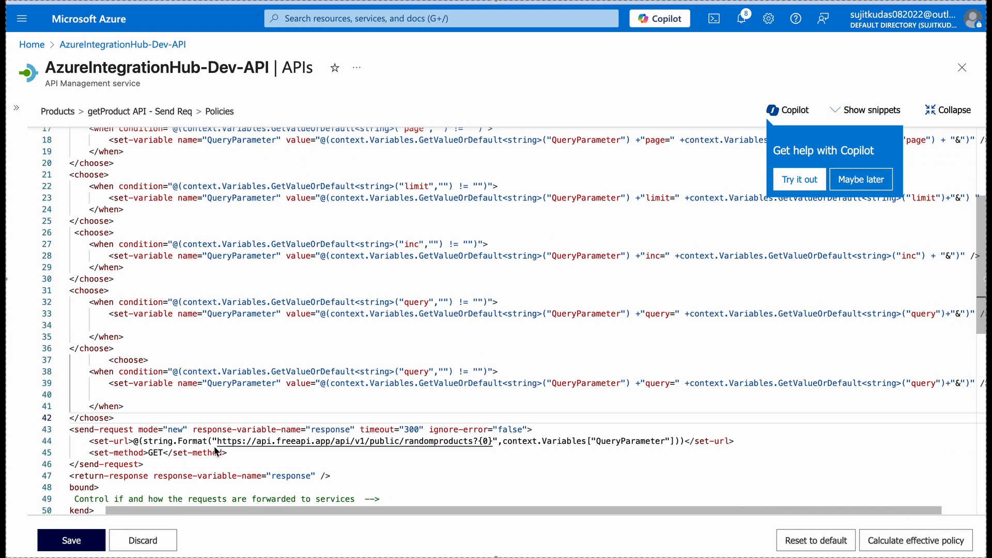
scroll(400, 291, up, 3)
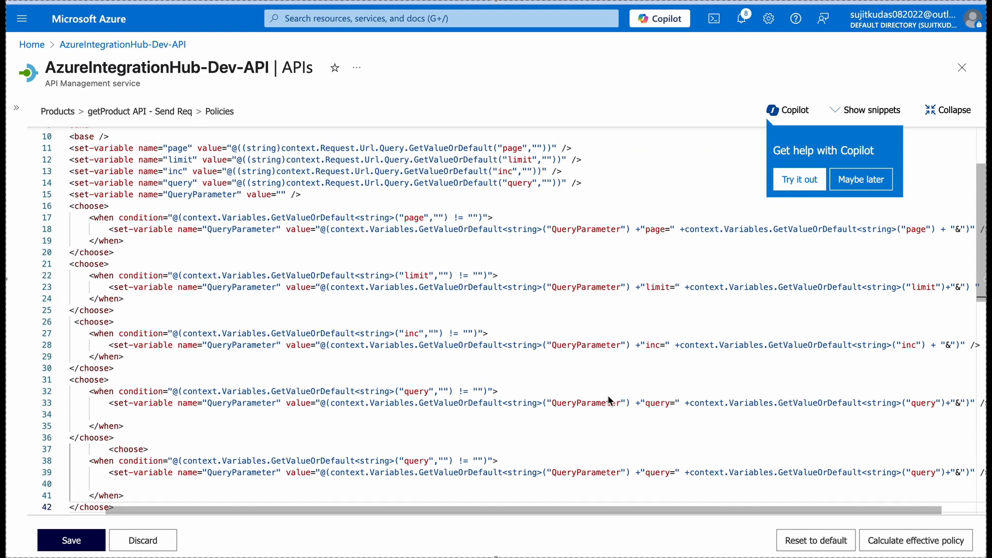
double_click(594, 404)
key(ctrl+c)
scroll(595, 407, down, 4)
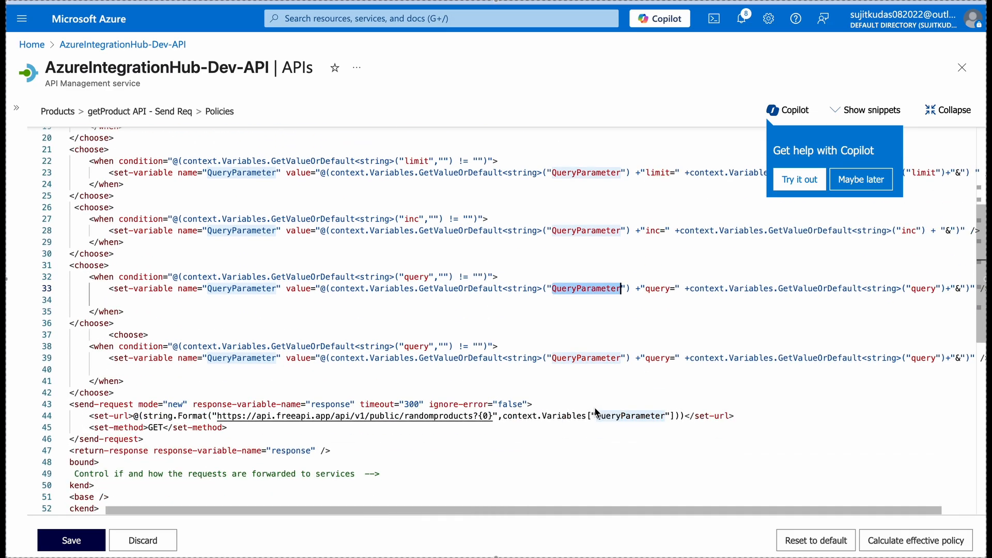
double_click(416, 347)
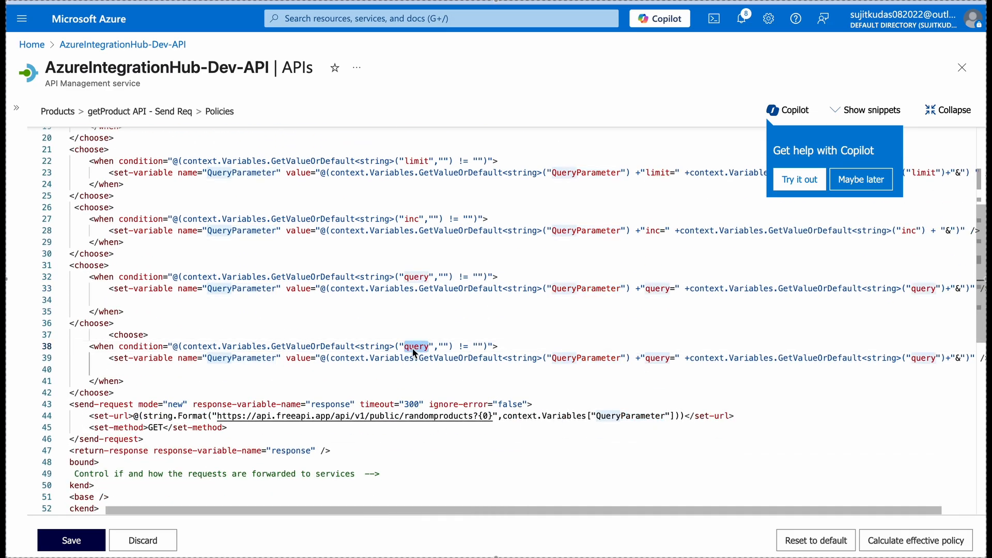
key(ctrl+v)
double_click(234, 358)
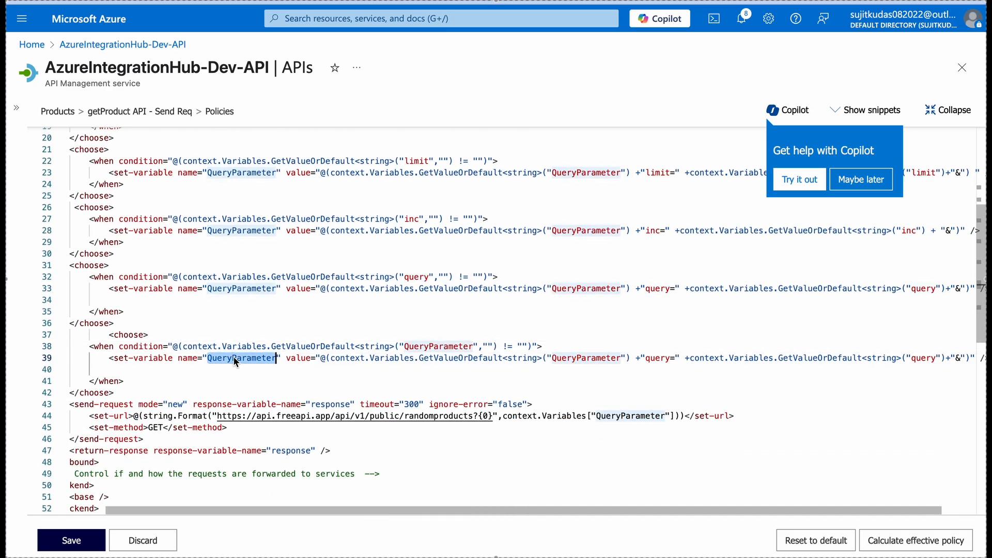
Remove the +"query=" key and the query variable lookup from the fifth choose block's QueryParameter expression
scroll(925, 355, right, 1)
click(926, 355)
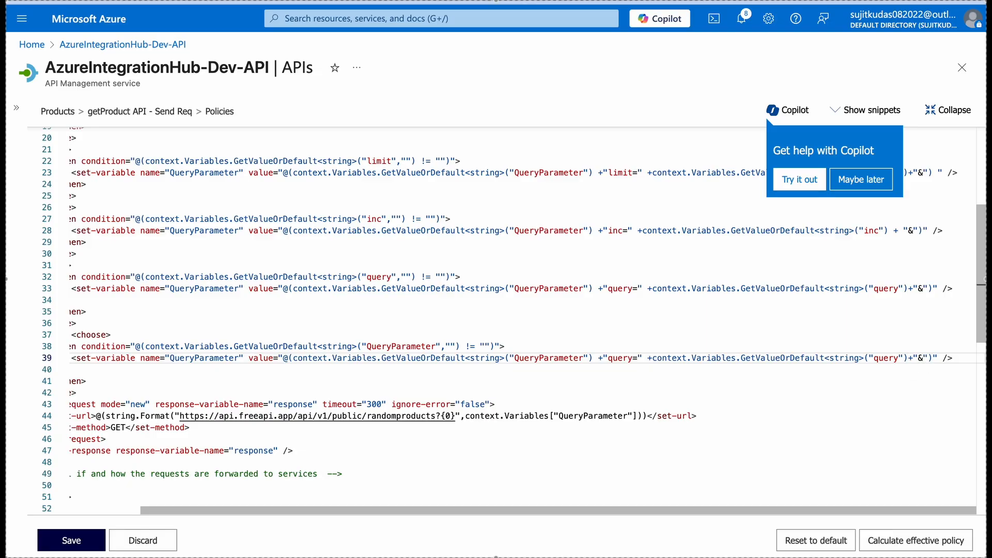
key(Right)
key(BackSpace)
key(BackSpace)
key(BackSpace)
key(BackSpace)
key(BackSpace)
key(BackSpace)
key(BackSpace)
key(BackSpace)
key(BackSpace)
key(BackSpace)
key(BackSpace)
key(BackSpace)
key(BackSpace)
key(BackSpace)
key(BackSpace)
key(BackSpace)
key(BackSpace)
key(BackSpace)
key(BackSpace)
key(BackSpace)
key(BackSpace)
key(BackSpace)
key(BackSpace)
key(BackSpace)
key(BackSpace)
key(BackSpace)
key(BackSpace)
key(BackSpace)
key(BackSpace)
key(BackSpace)
key(BackSpace)
key(BackSpace)
key(BackSpace)
key(BackSpace)
key(BackSpace)
key(BackSpace)
key(BackSpace)
key(BackSpace)
key(BackSpace)
key(BackSpace)
key(BackSpace)
key(BackSpace)
key(BackSpace)
key(BackSpace)
key(BackSpace)
key(BackSpace)
key(BackSpace)
key(BackSpace)
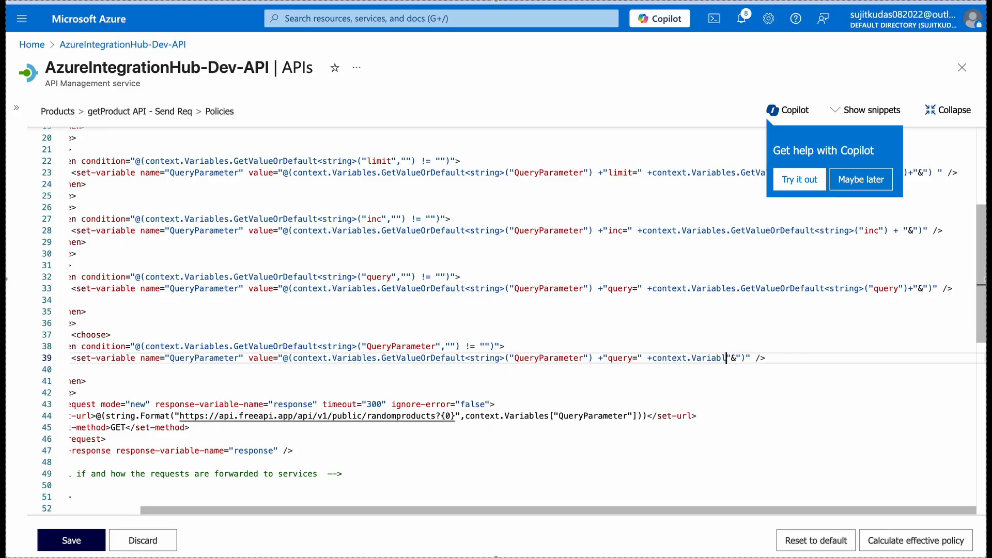
key(BackSpace)
key(BackSpace)
key(BackSpace)
key(BackSpace)
key(BackSpace)
key(BackSpace)
key(BackSpace)
key(BackSpace)
key(BackSpace)
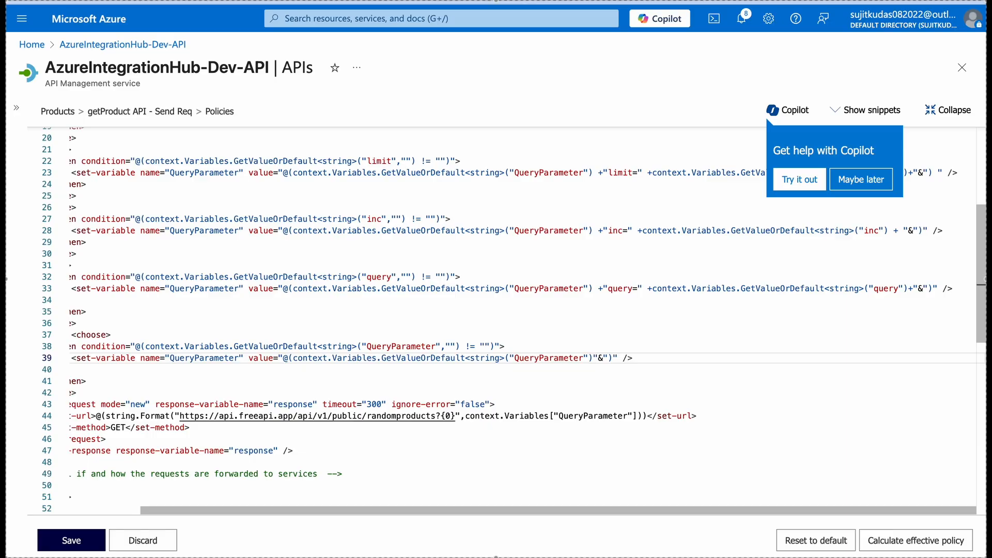
Apply .TrimEnd('&') to the QueryParameter lookup in the fifth choose block and save the policy
text(.Trim)
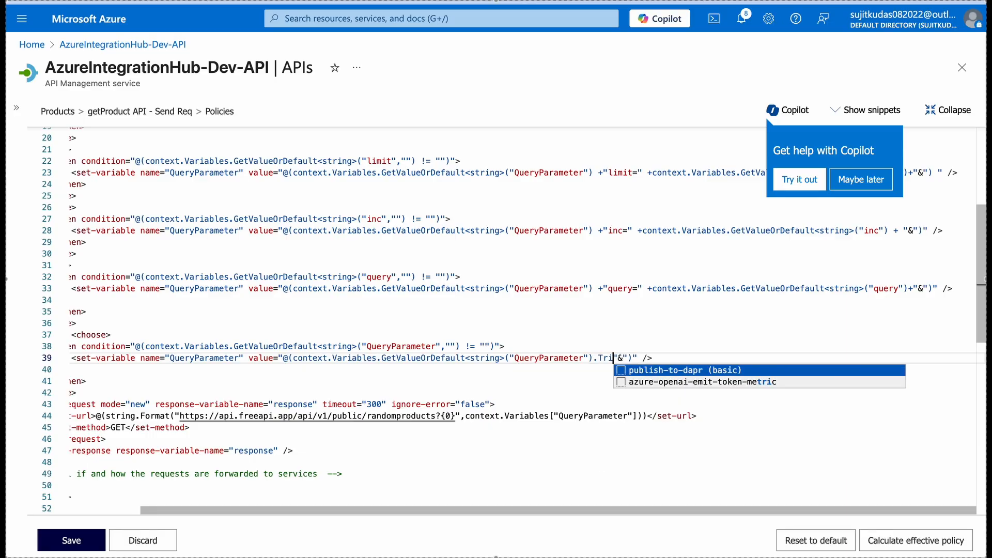
text(End)
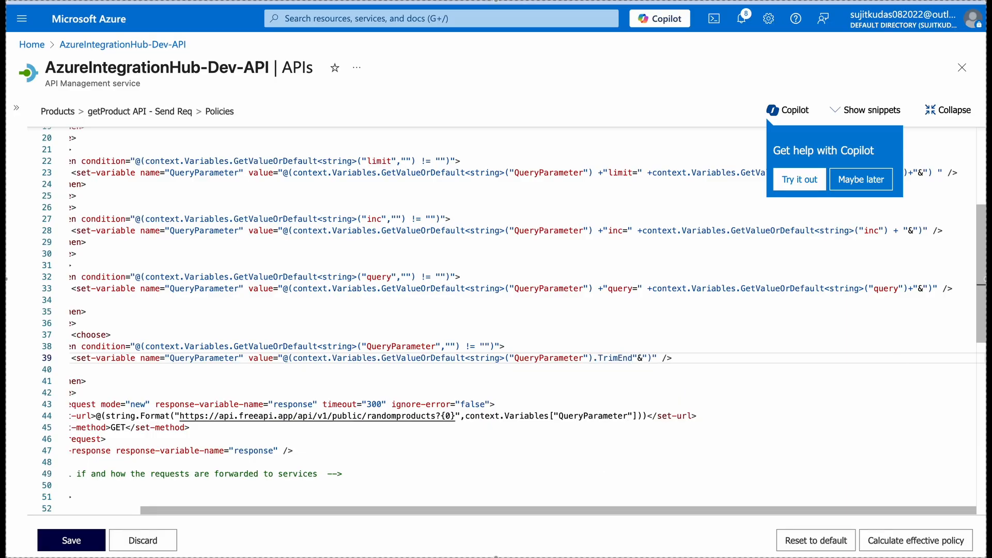
text(("&"))
key(Left)
key(BackSpace)
text(')
key(BackSpace)
text(')
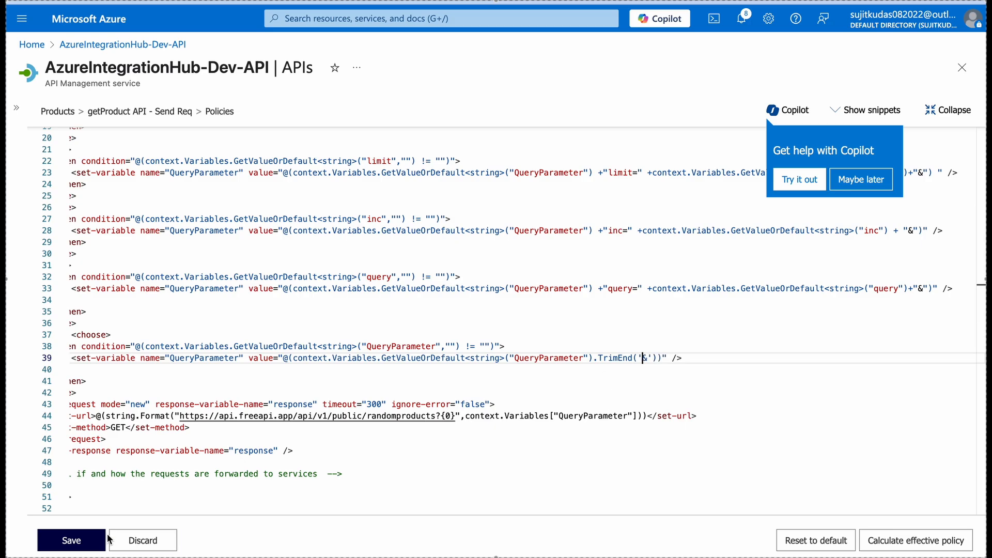
click(72, 539)
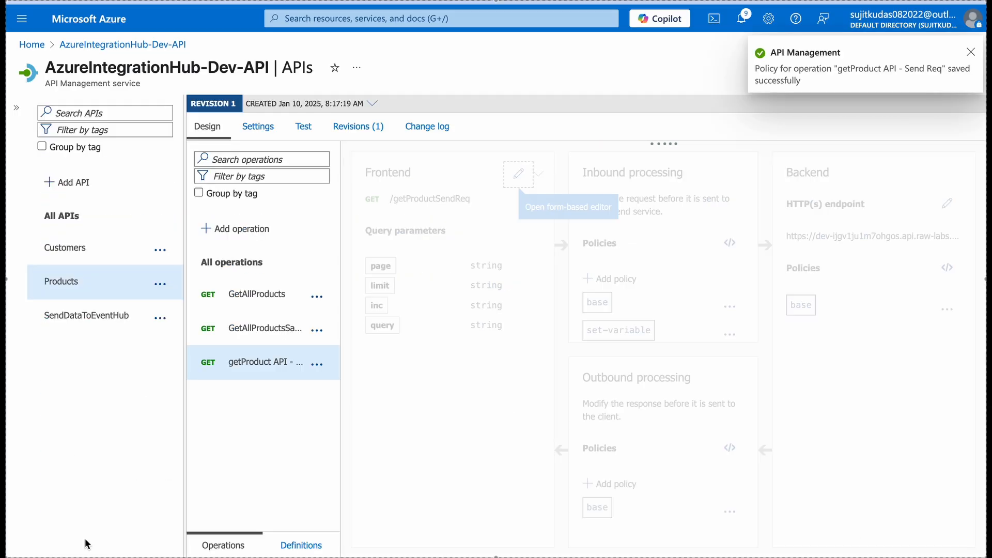
Open the operation's test console and set page to 2, limit to 3 and query to smartphones
click(306, 129)
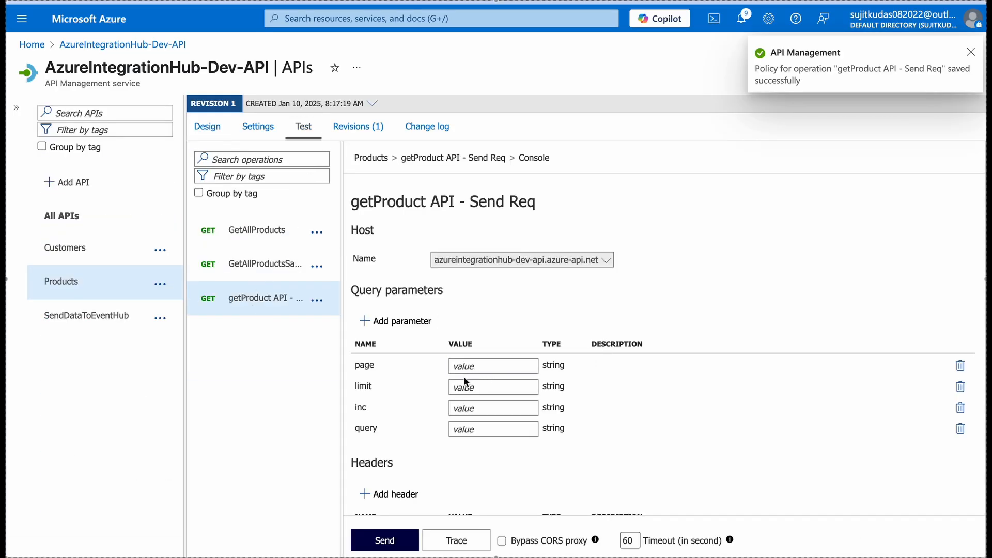
scroll(464, 376, down, 1)
click(464, 326)
text(1)
click(473, 348)
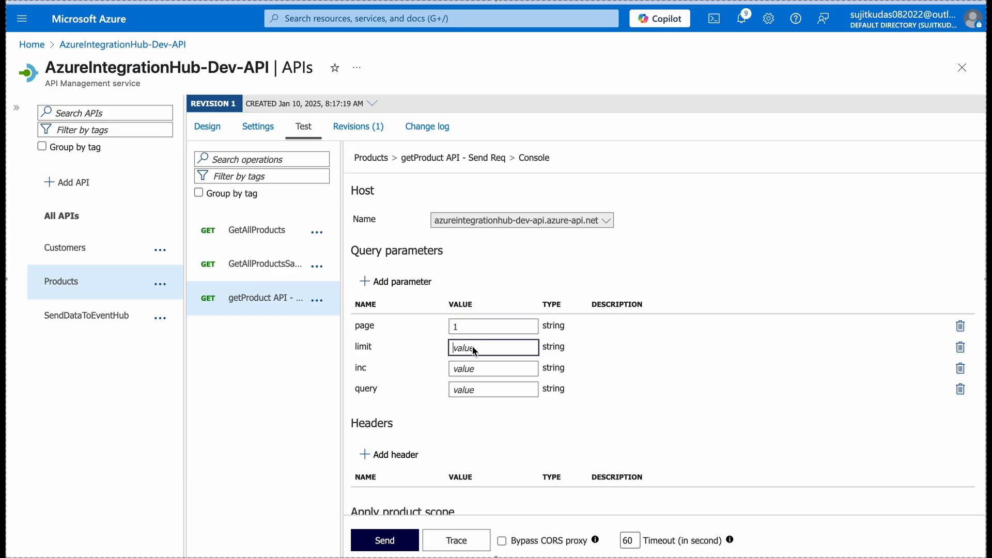
text(3)
click(468, 333)
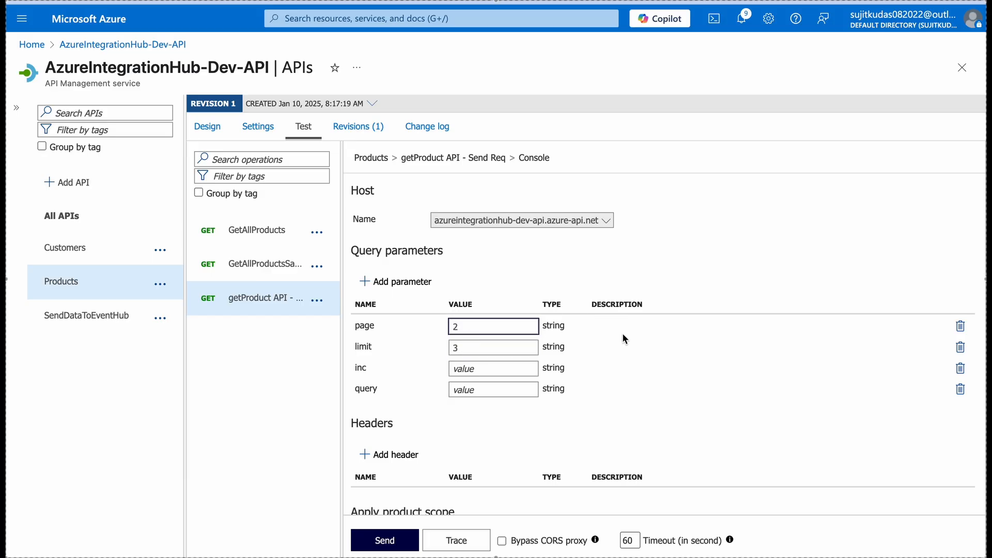
scroll(622, 332, down, 2)
click(465, 301)
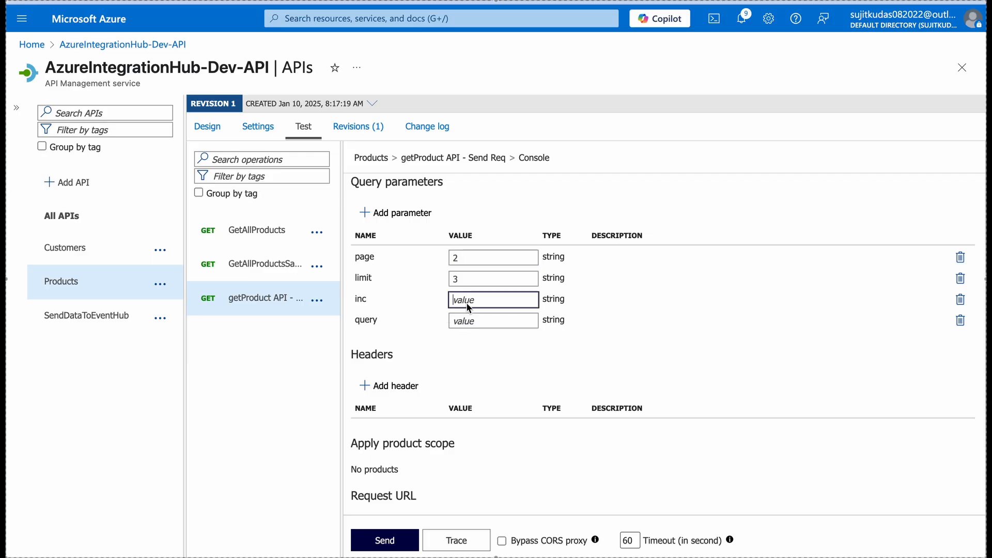
scroll(468, 320, up, 1)
click(477, 348)
text(smartphones)
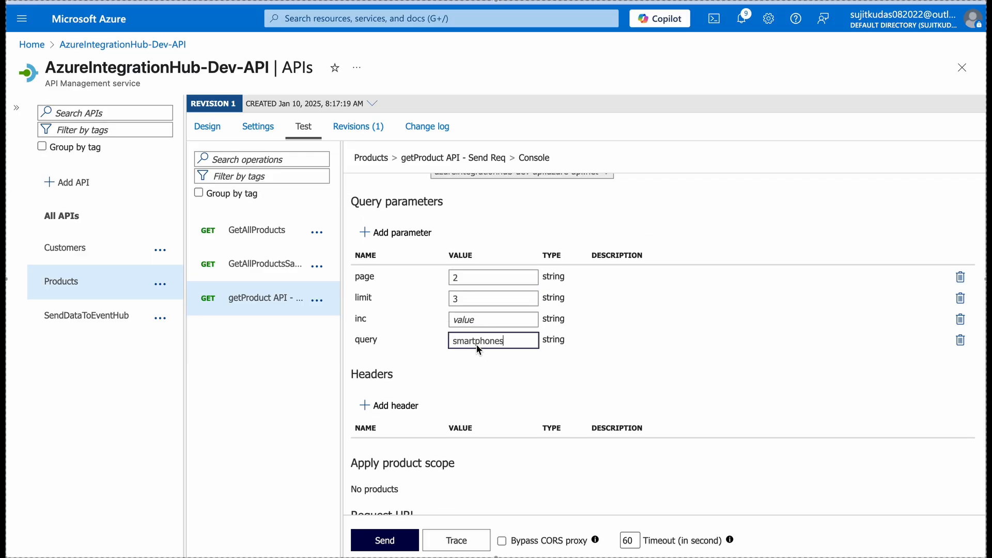
Send the test request and review the returned products against the page, limit and query values
scroll(504, 379, down, 1)
scroll(502, 376, down, 2)
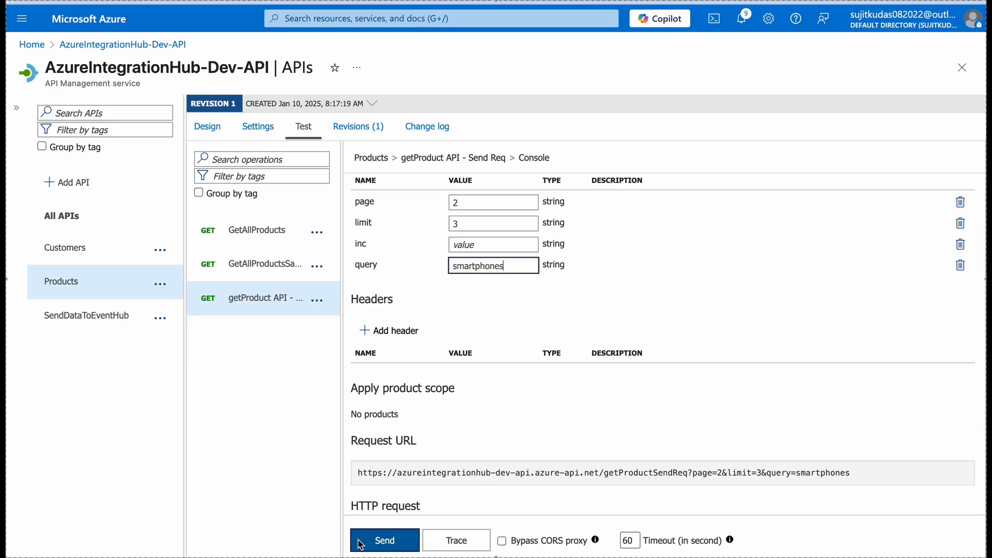
click(362, 542)
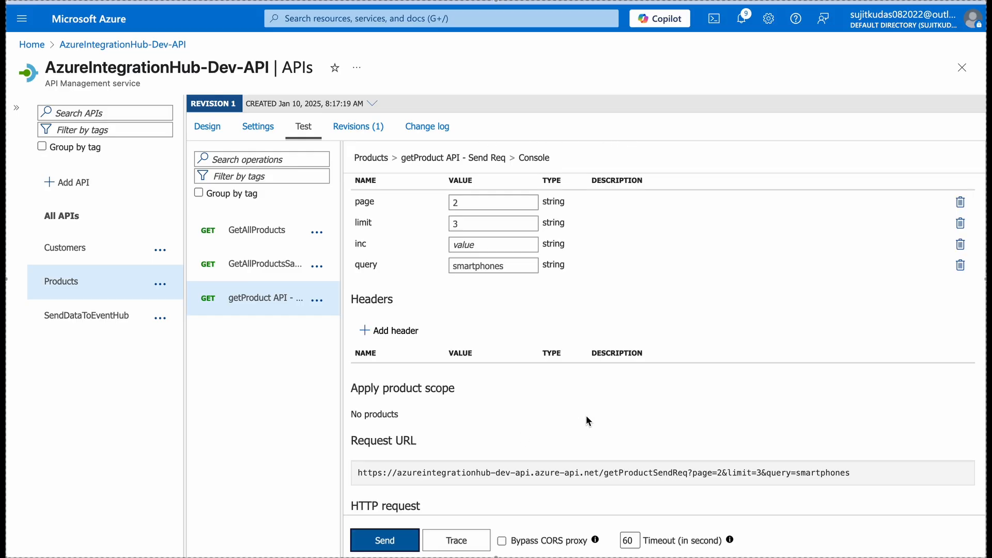
scroll(586, 415, down, 2)
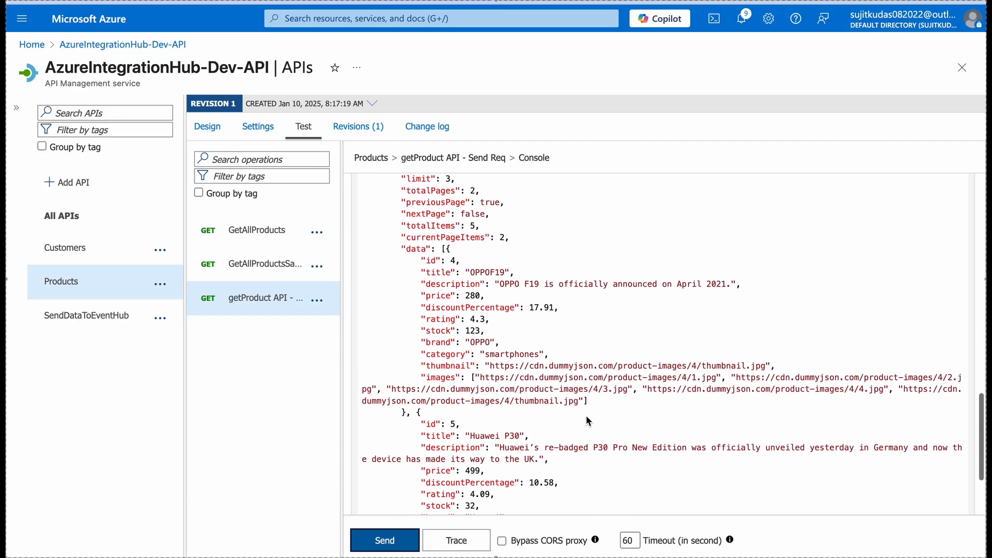
scroll(586, 415, down, 3)
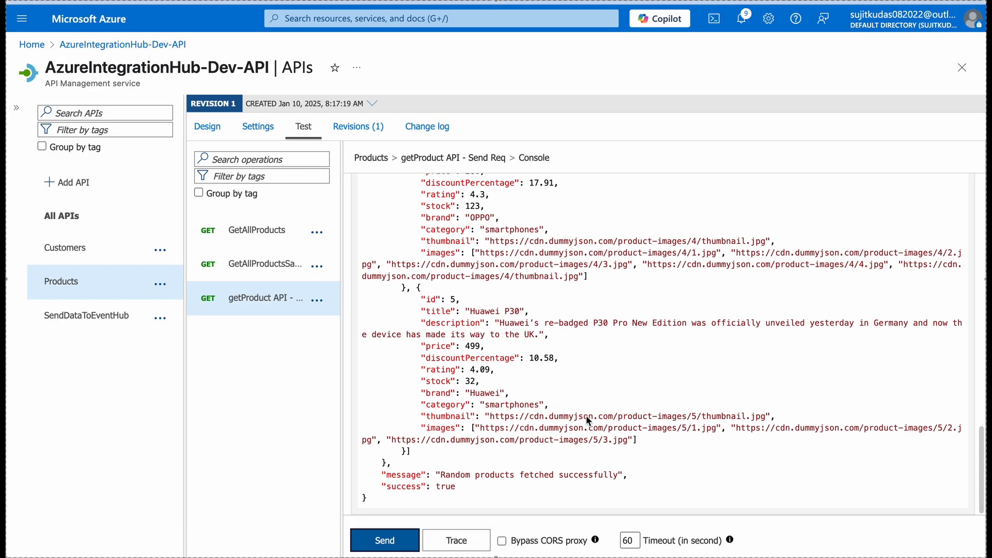
scroll(586, 415, up, 3)
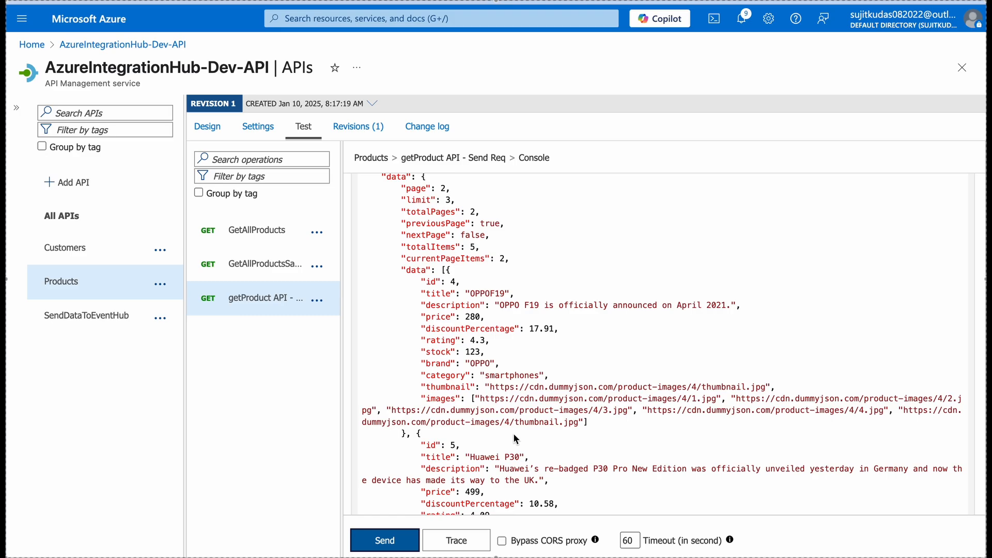
scroll(513, 433, down, 2)
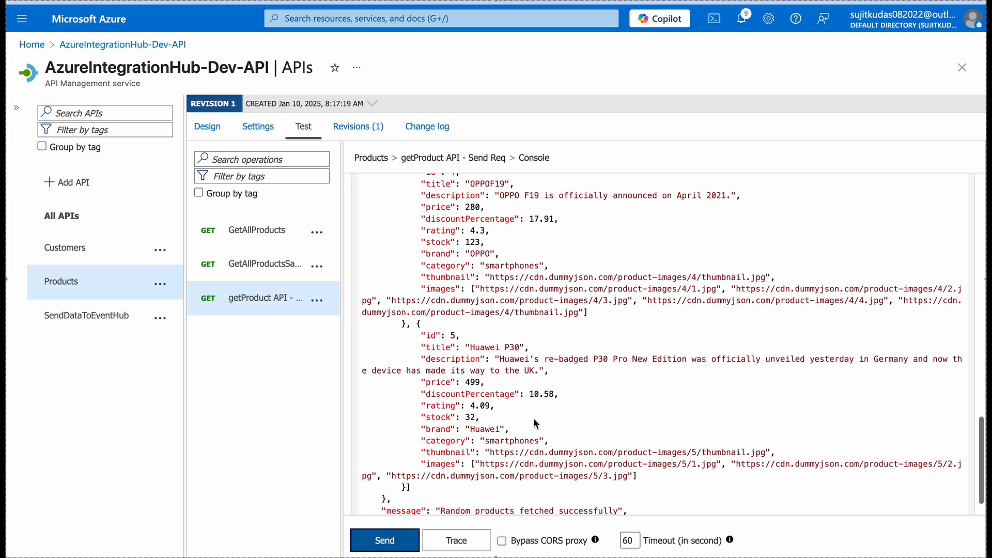
scroll(533, 418, up, 15)
scroll(451, 284, up, 4)
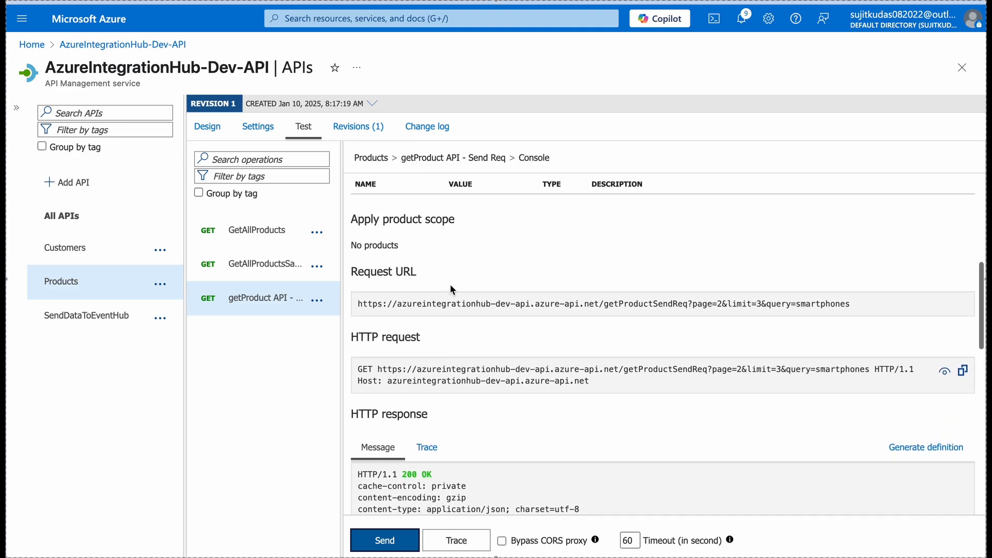
Clear the query value, resend the test request with page 2 and limit 3, and review the returned product categories
double_click(479, 250)
key(BackSpace)
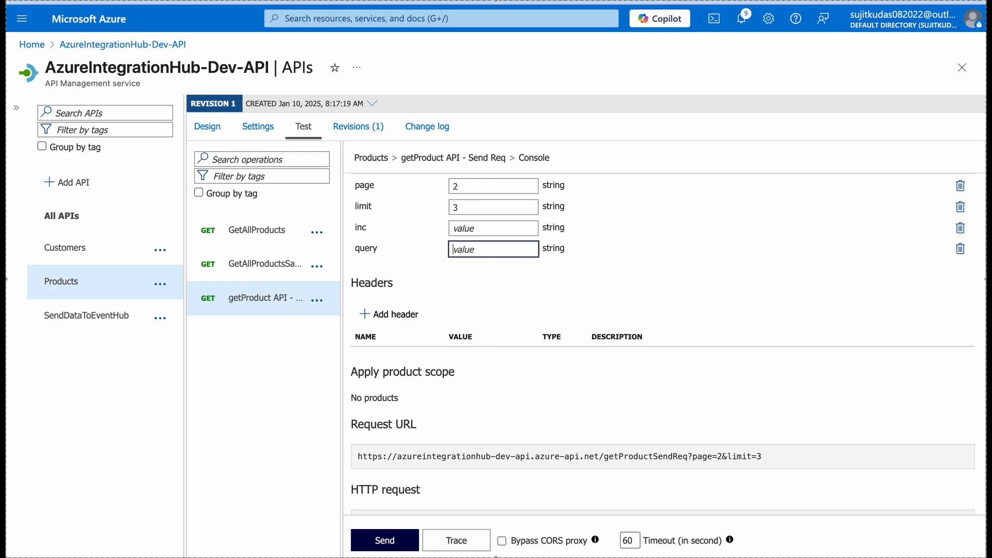
click(393, 537)
scroll(591, 430, down, 15)
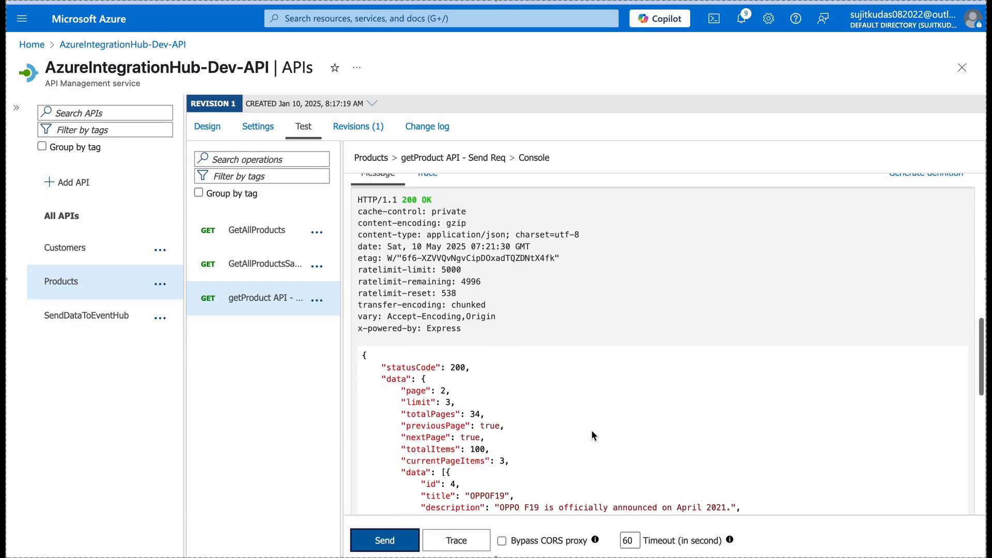
scroll(591, 429, down, 5)
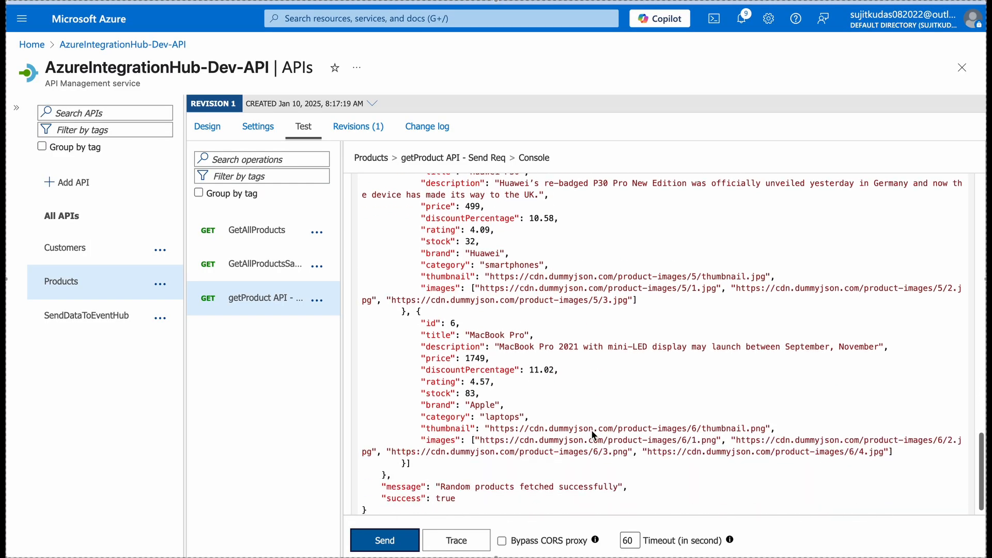
Copy the category laptops from the response into the query parameter, set limit to 10 and send the request
double_click(500, 407)
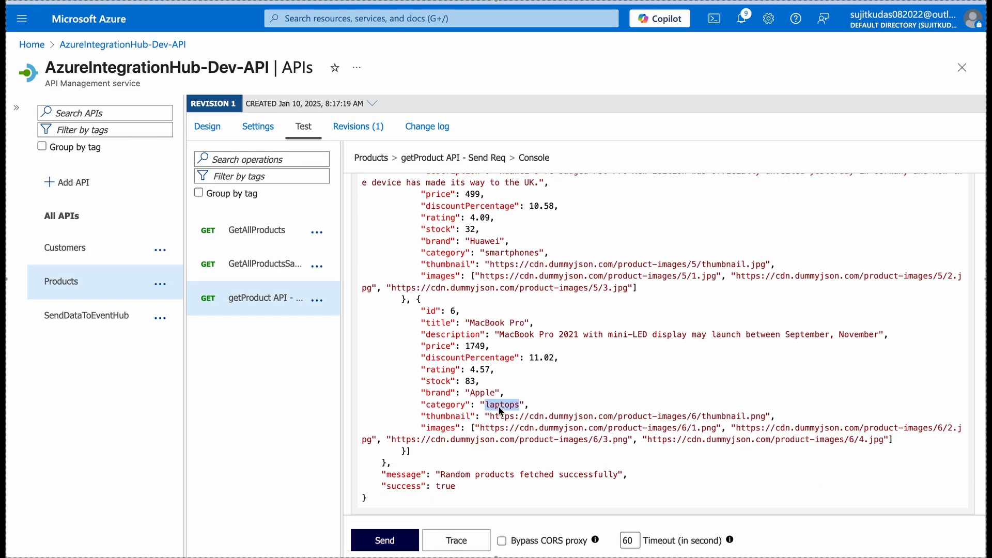
scroll(499, 408, up, 15)
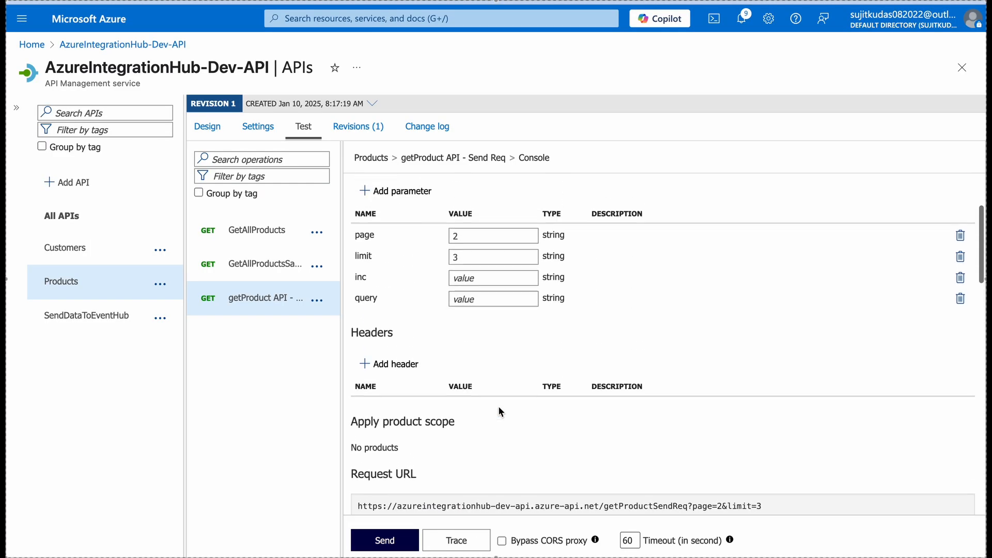
click(472, 401)
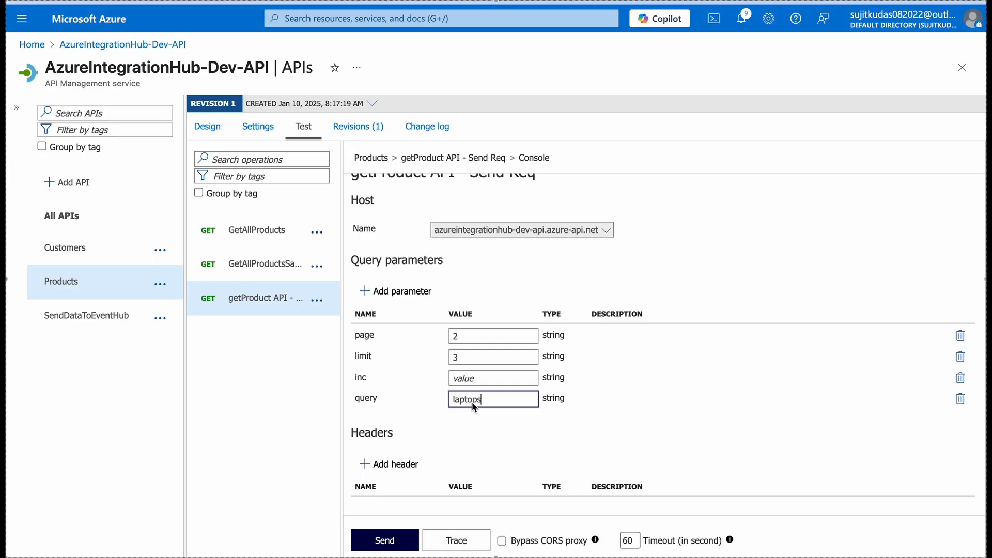
click(465, 337)
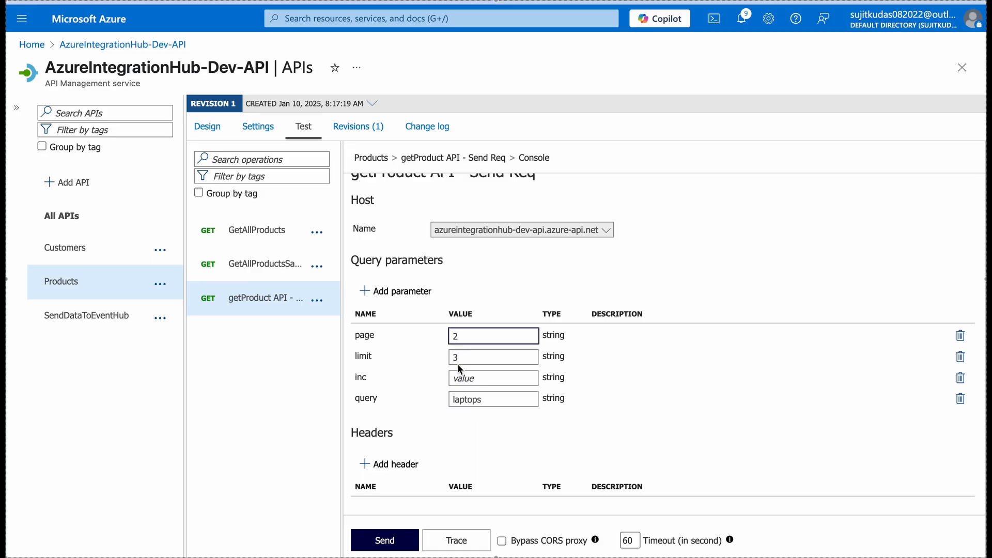
click(461, 359)
text(10)
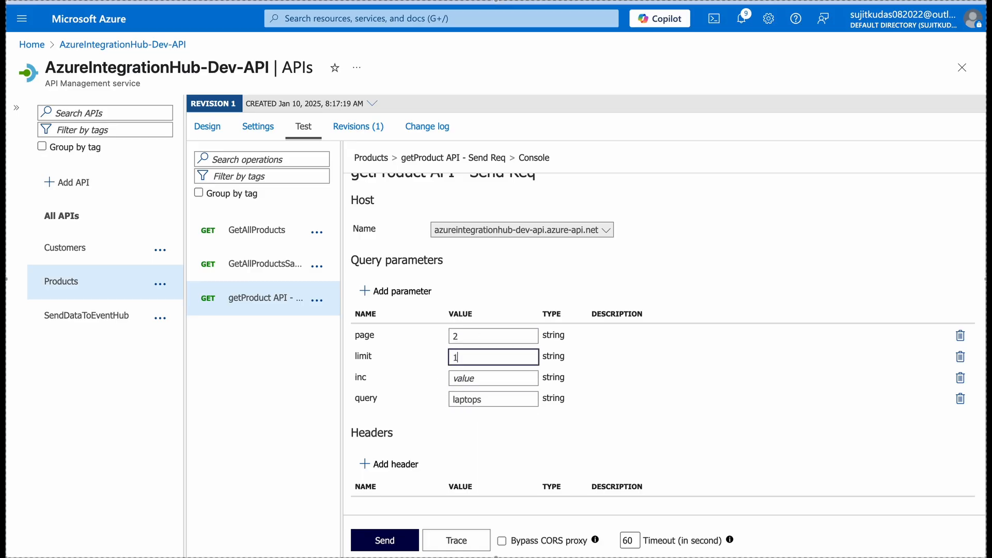
click(392, 540)
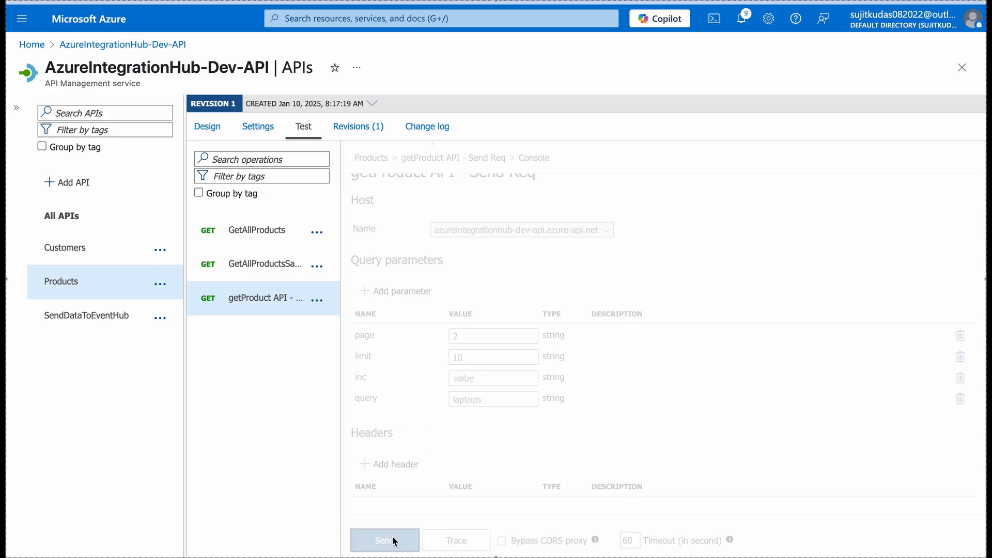
Set the page parameter to 1 and resend the test request
click(494, 339)
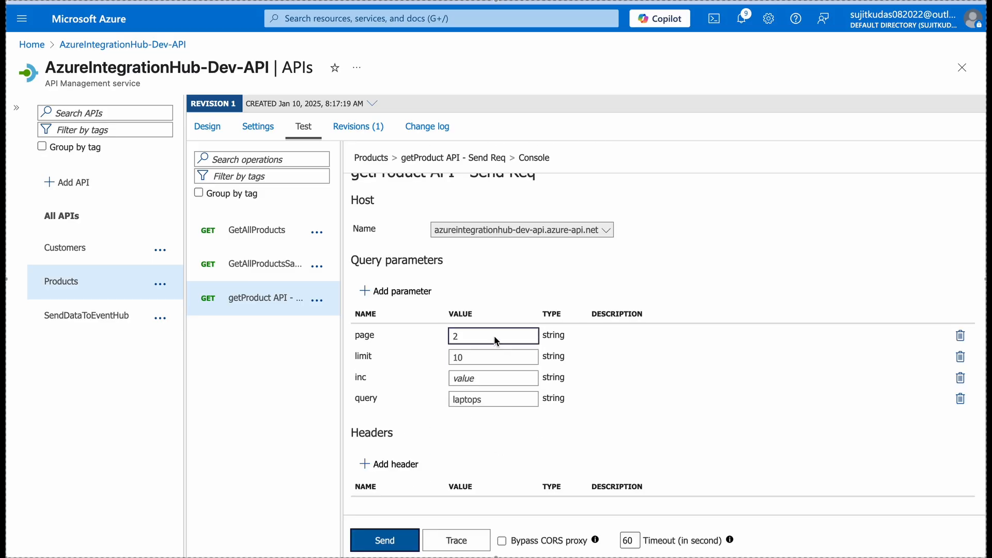
double_click(471, 336)
text(1)
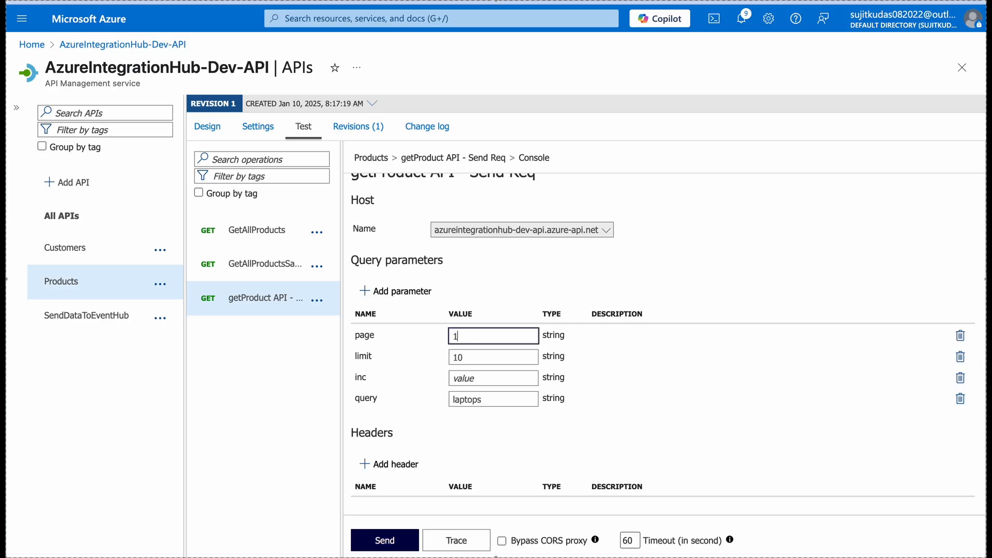
click(395, 537)
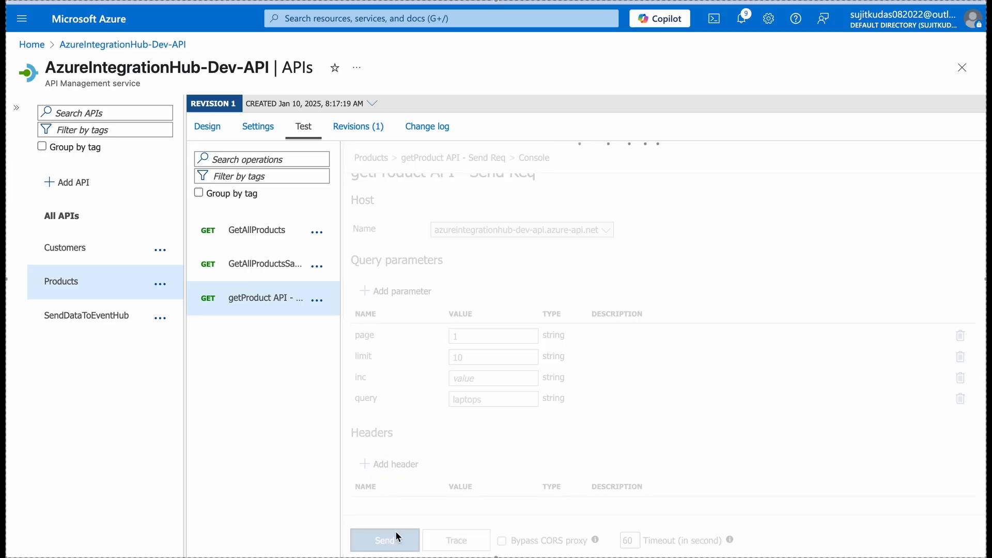
Examine the response's paging values and the category of each returned product against the laptops query
scroll(509, 429, down, 5)
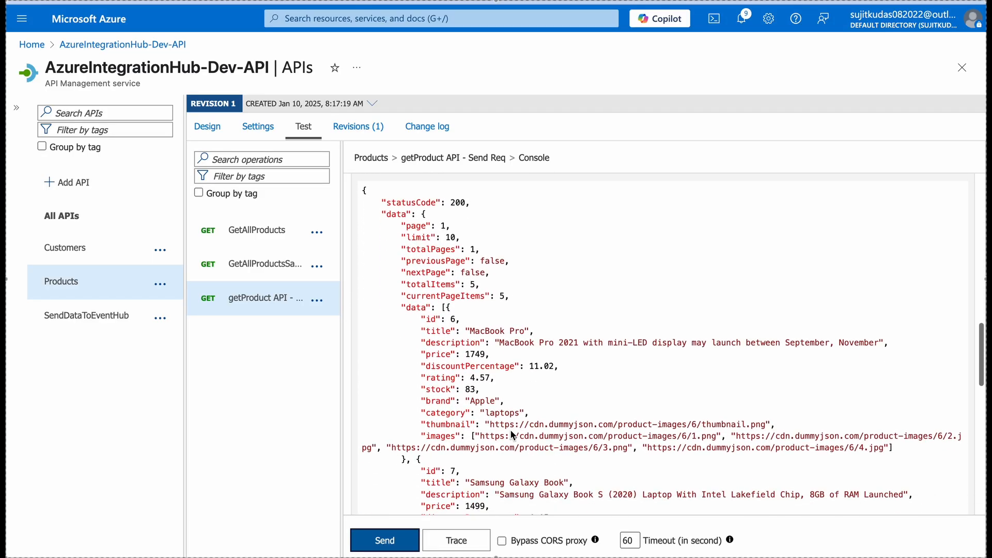
scroll(510, 429, down, 1)
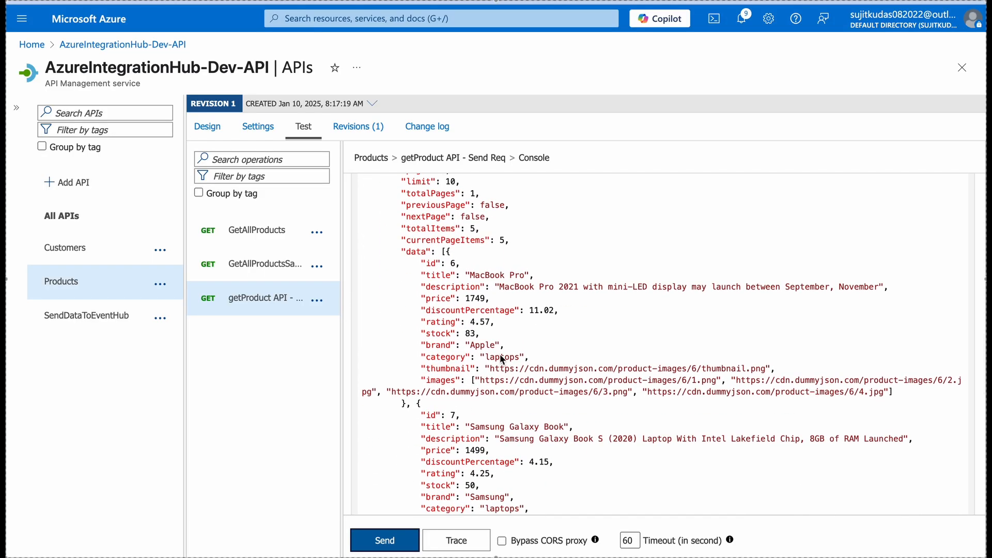
scroll(537, 428, down, 4)
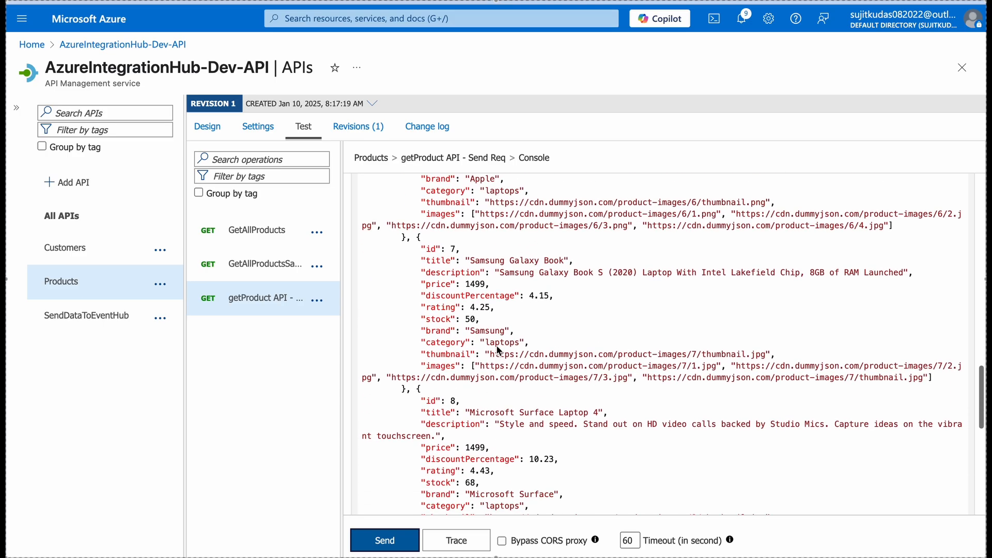
scroll(537, 428, down, 9)
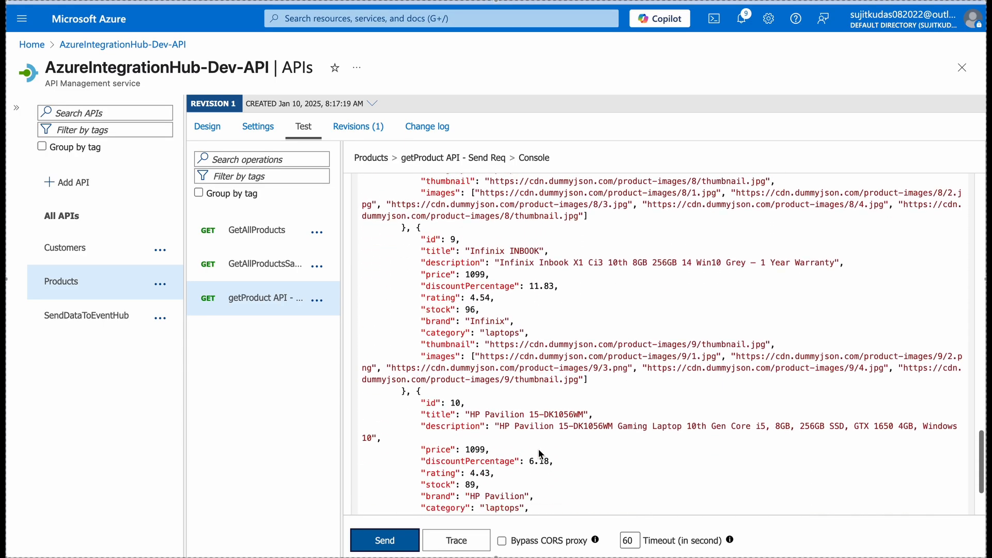
scroll(539, 449, down, 2)
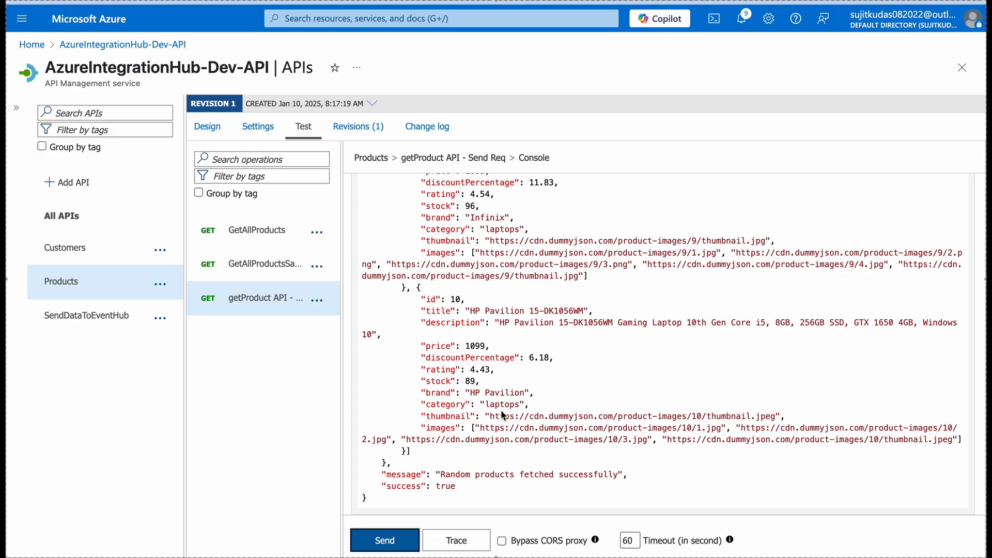
scroll(581, 386, up, 5)
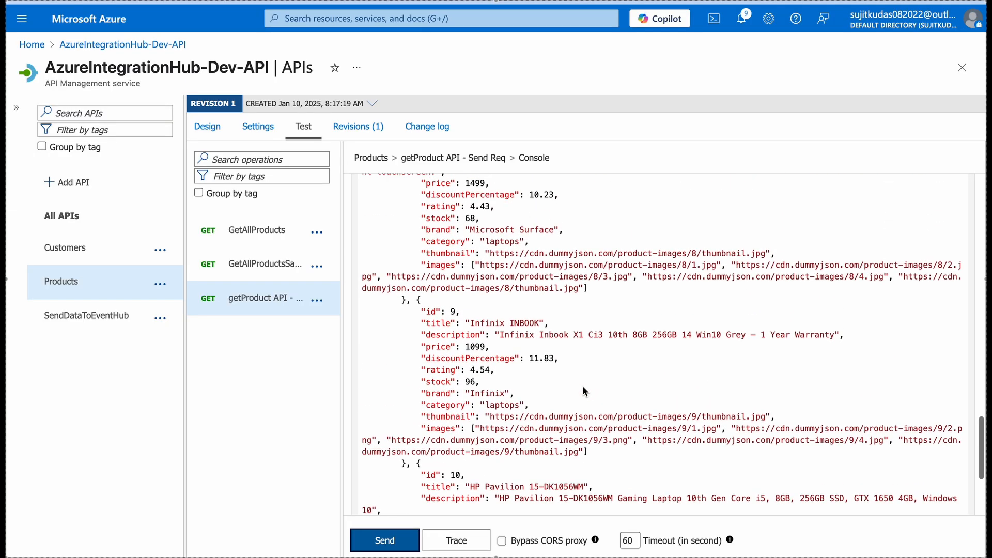
scroll(582, 389, up, 10)
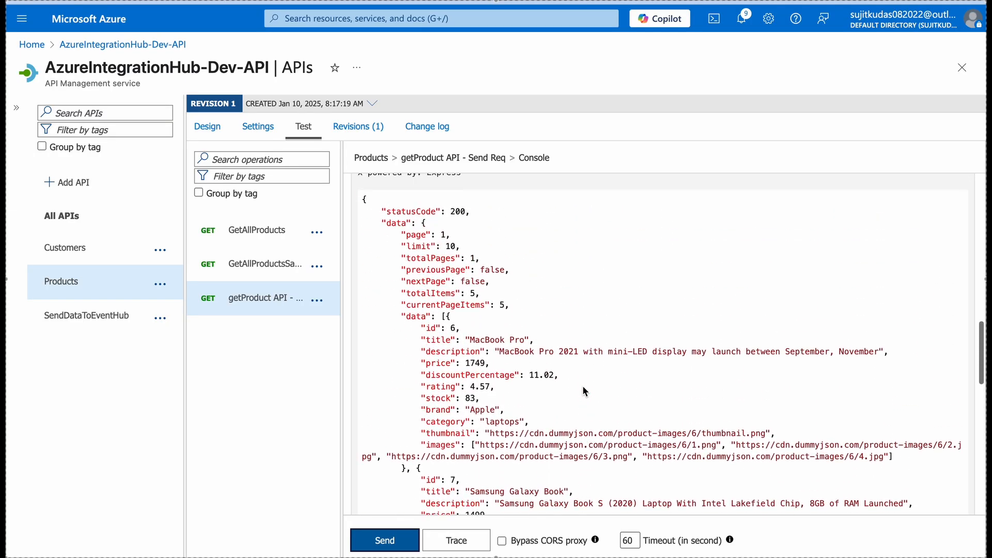
scroll(581, 385, up, 10)
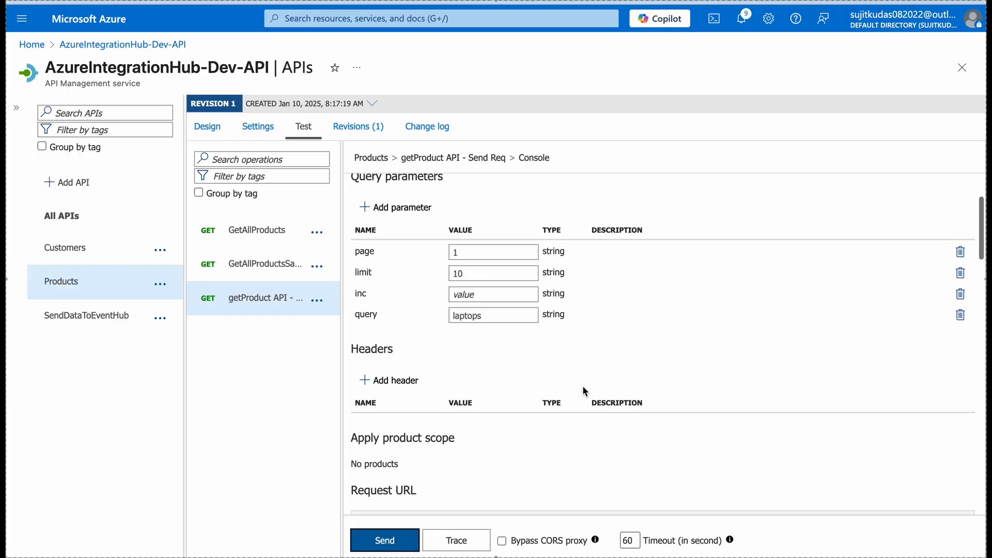
Copy the sample inc value from Freeapi's Get products page and set the test console's inc parameter to category,price,thumbnail,images,title,id
click(482, 399)
click(477, 383)
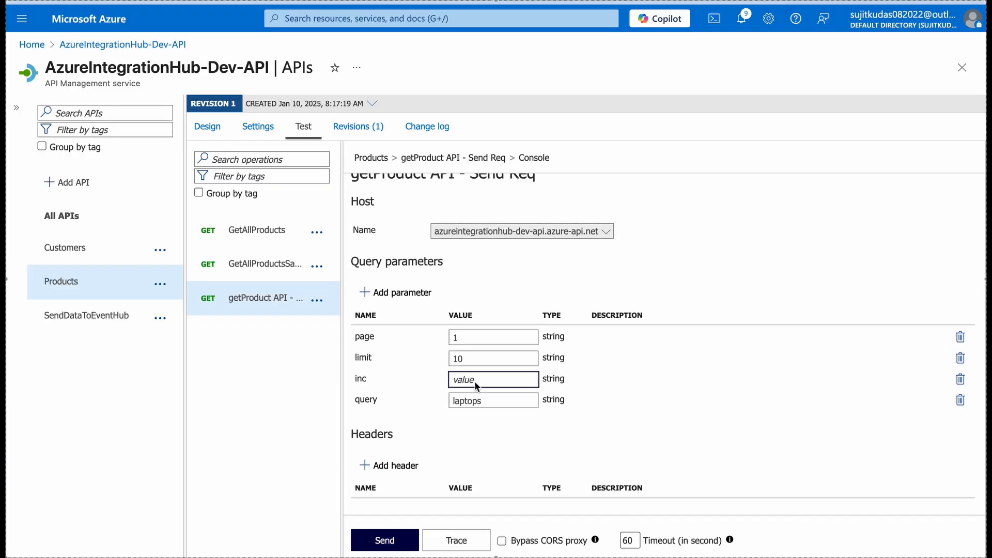
click(259, 2)
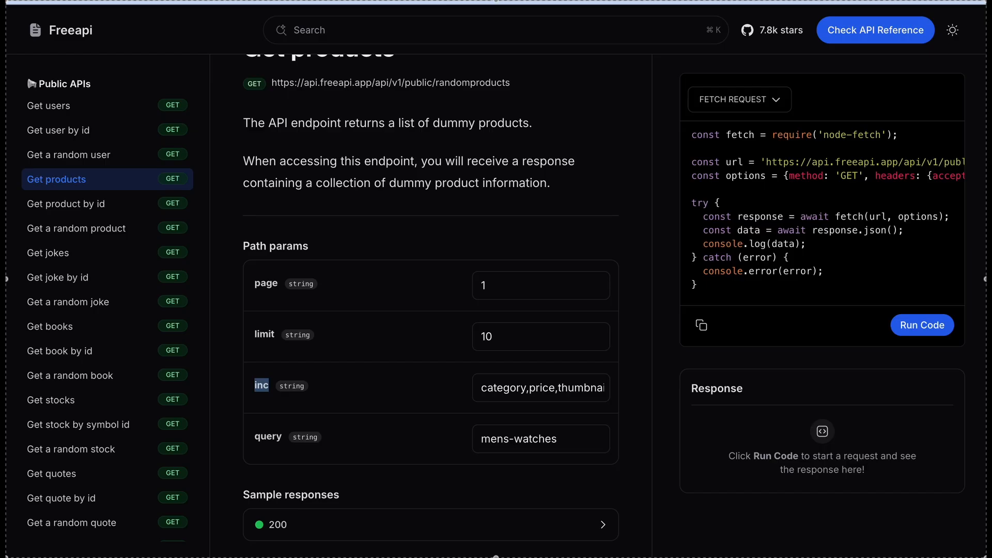
scroll(420, 411, down, 1)
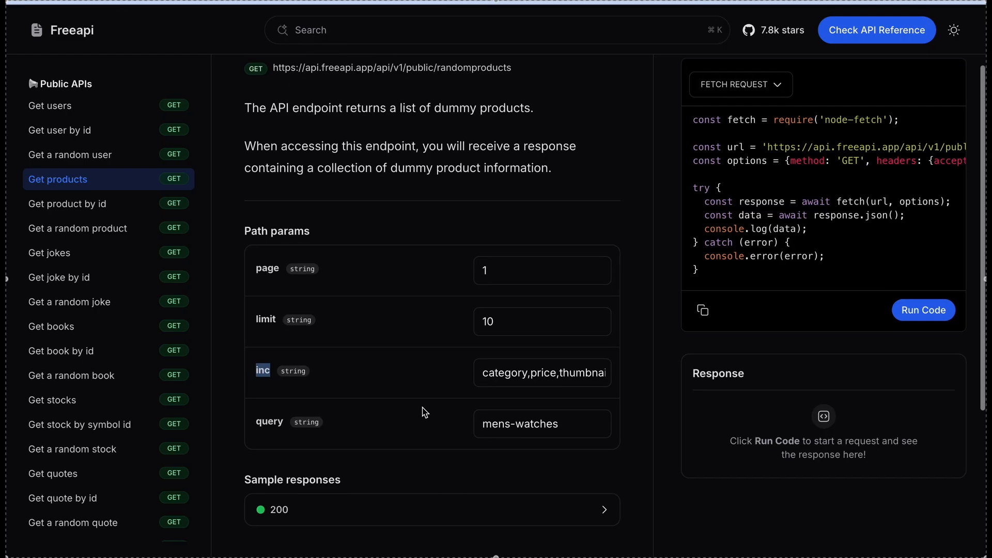
click(556, 379)
scroll(556, 379, right, 1)
scroll(556, 379, left, 2)
triple_click(552, 381)
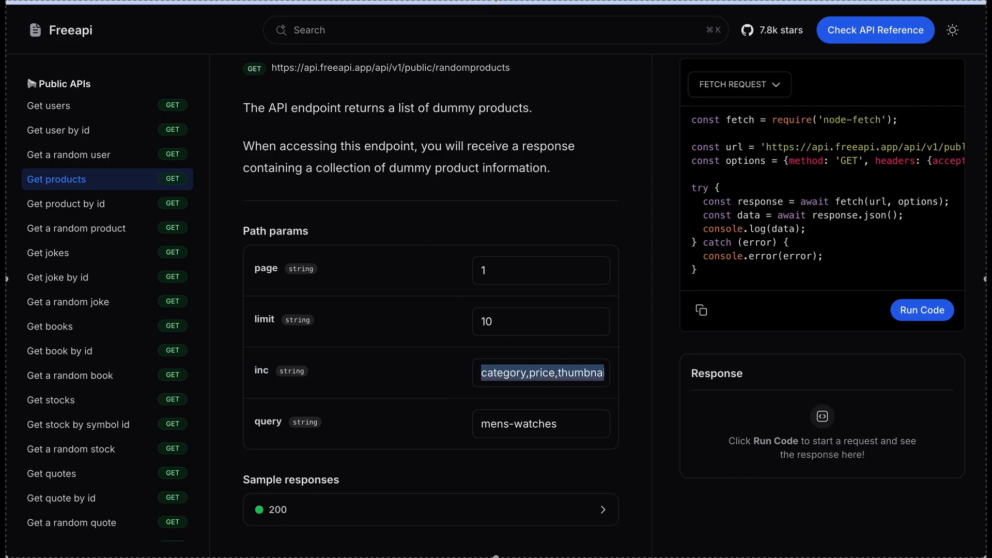
click(287, 1)
click(483, 384)
key(ctrl+v)
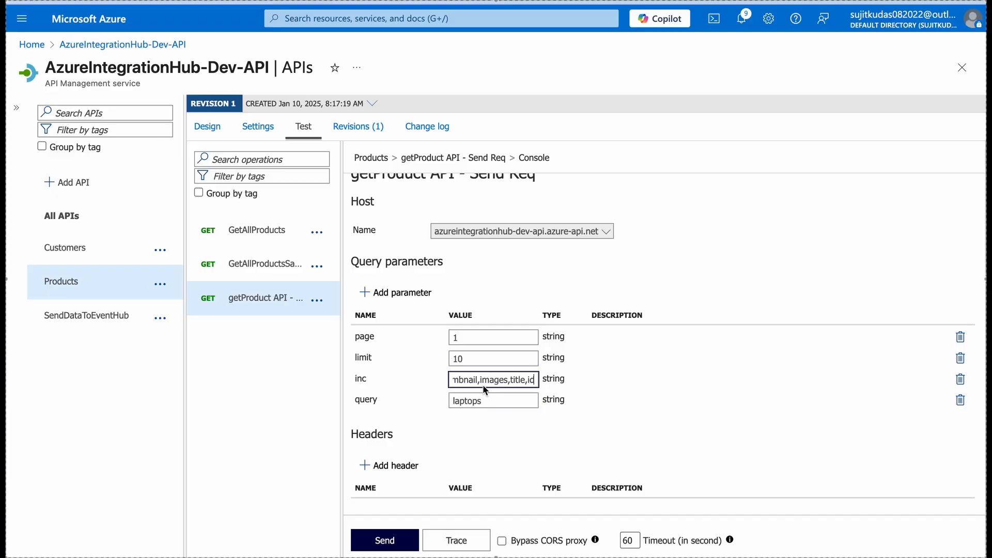
Send the test request with the inc field list included
scroll(483, 401, down, 2)
scroll(511, 418, up, 2)
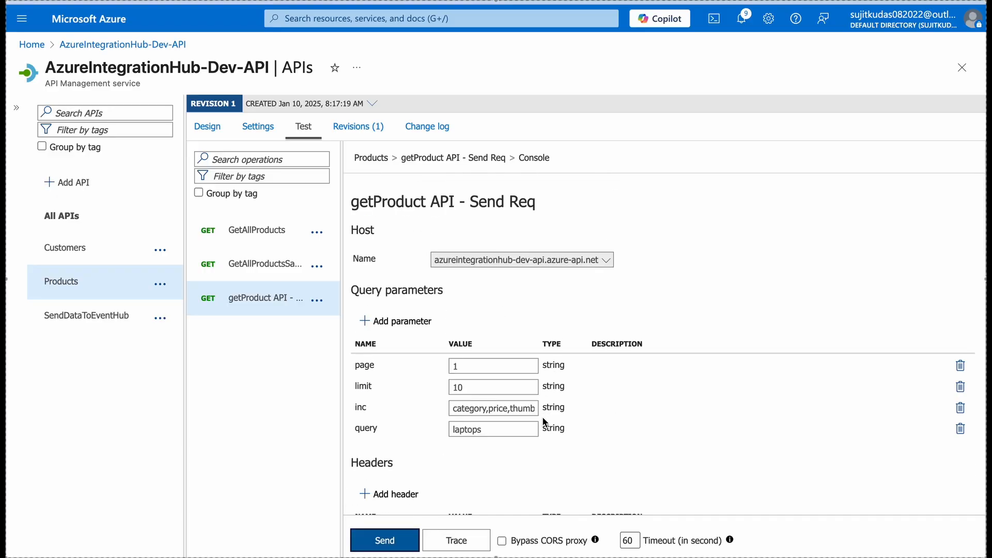
scroll(542, 436, down, 2)
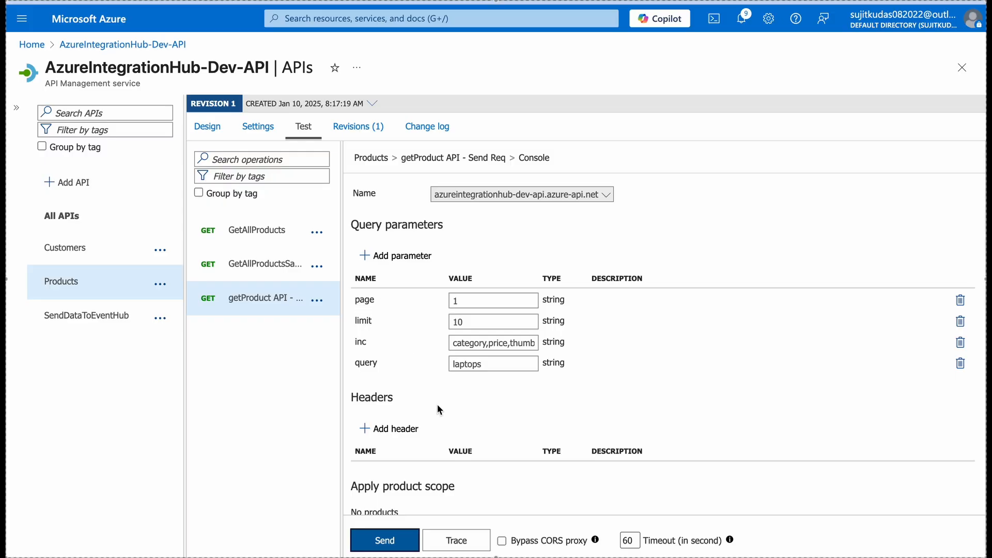
Run the same request with tracing and examine the send-request entries in the response trace
click(451, 544)
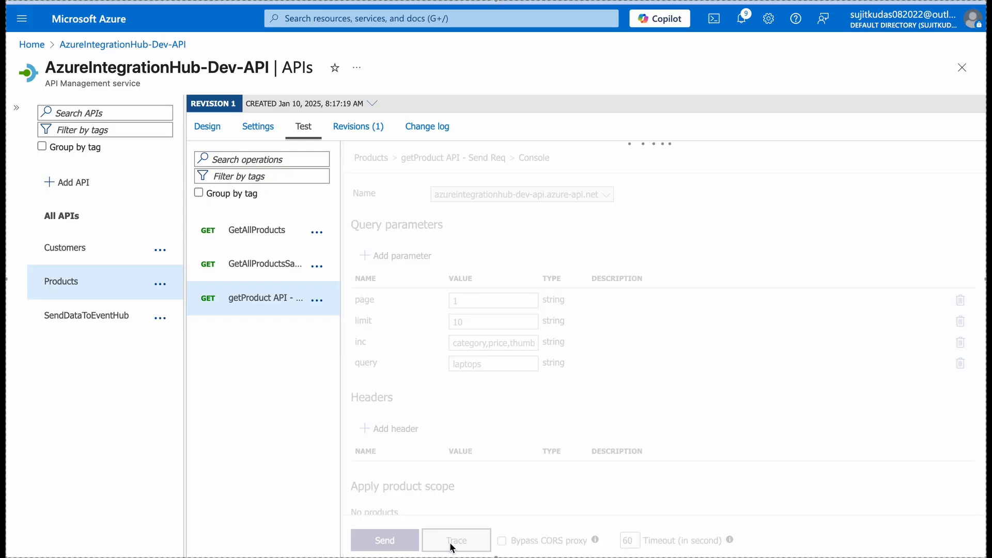
scroll(566, 451, down, 2)
scroll(565, 451, up, 3)
scroll(566, 451, down, 2)
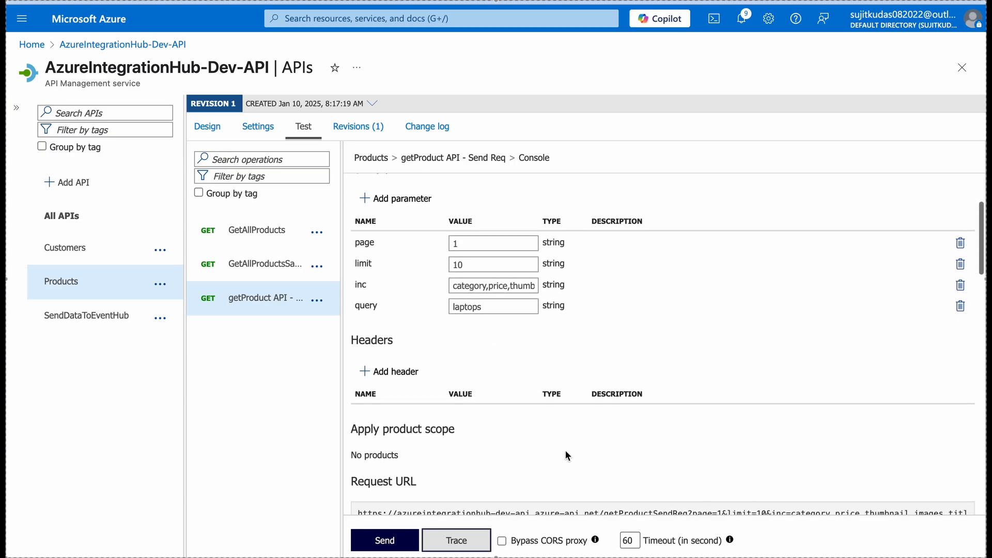
scroll(451, 395, down, 7)
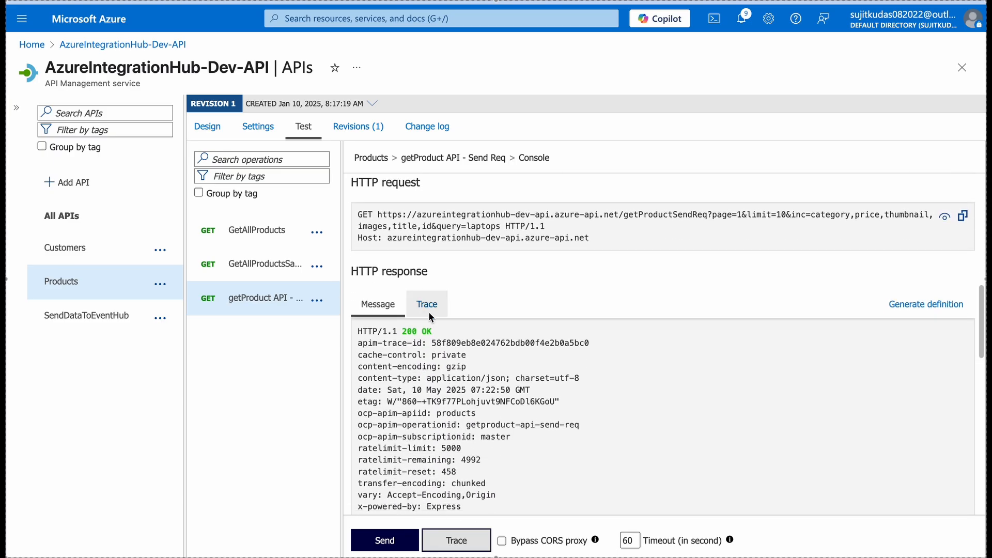
click(429, 312)
scroll(550, 454, down, 10)
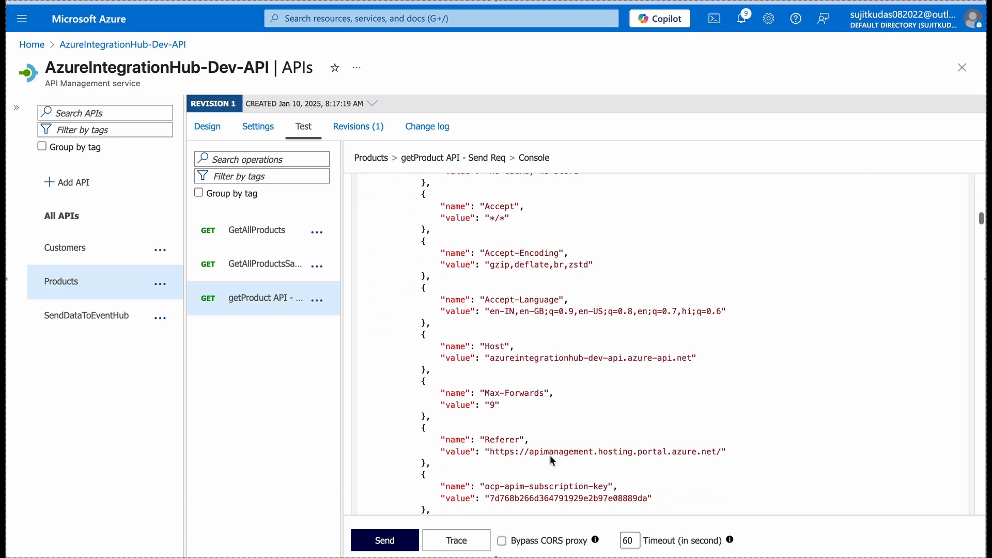
scroll(550, 455, down, 15)
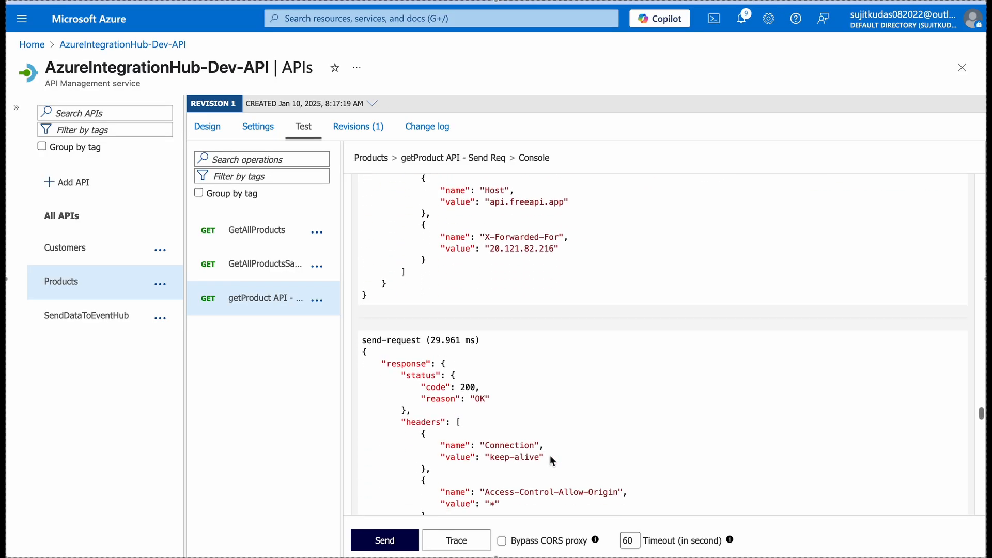
scroll(550, 455, up, 7)
scroll(550, 455, down, 5)
scroll(563, 430, up, 1)
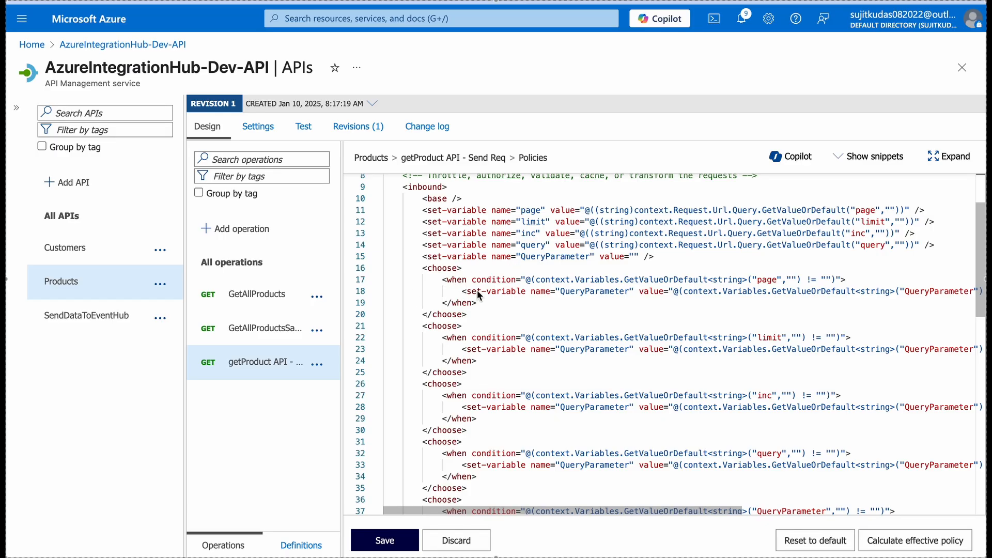
Open the operation's policy and review its choose blocks and send-request section
scroll(532, 330, down, 6)
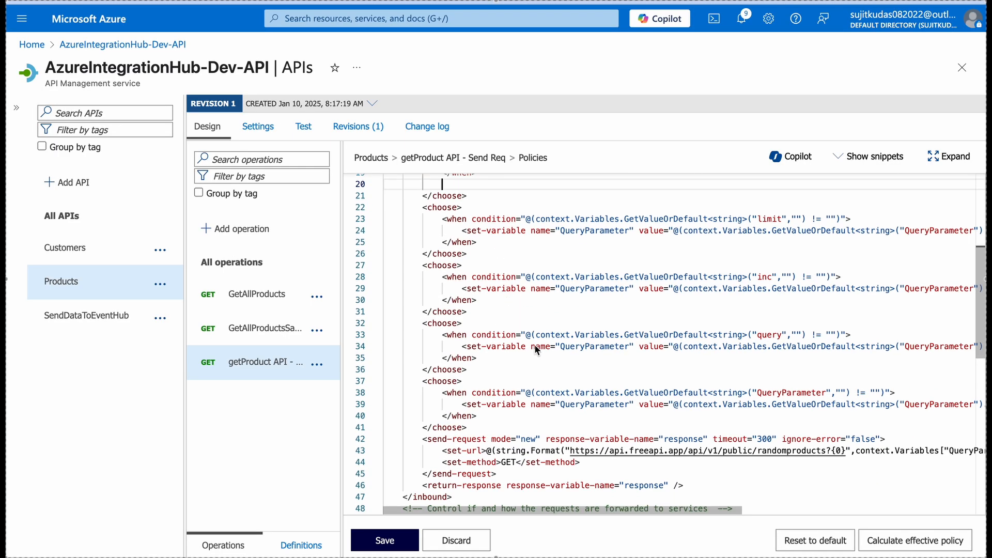
scroll(534, 349, up, 1)
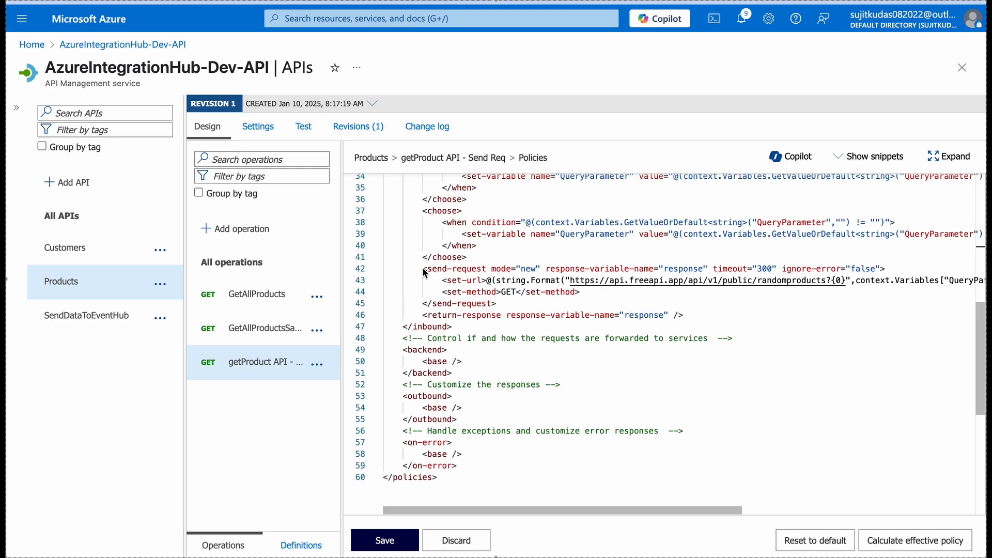
Examine the policy's QueryParameter TrimEnd expression and the send-request block's attributes, set-url expression and GET method
scroll(624, 287, right, 4)
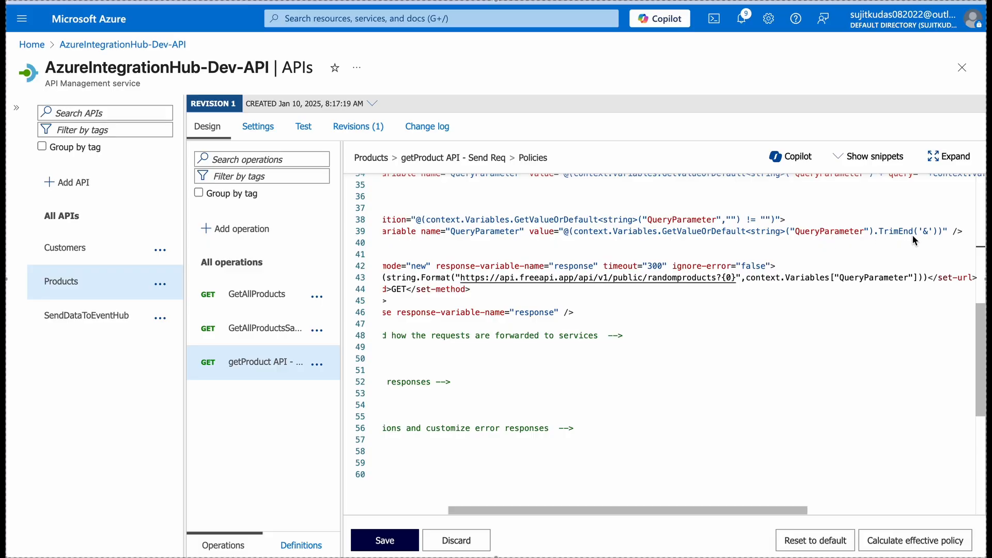
scroll(931, 234, up, 1)
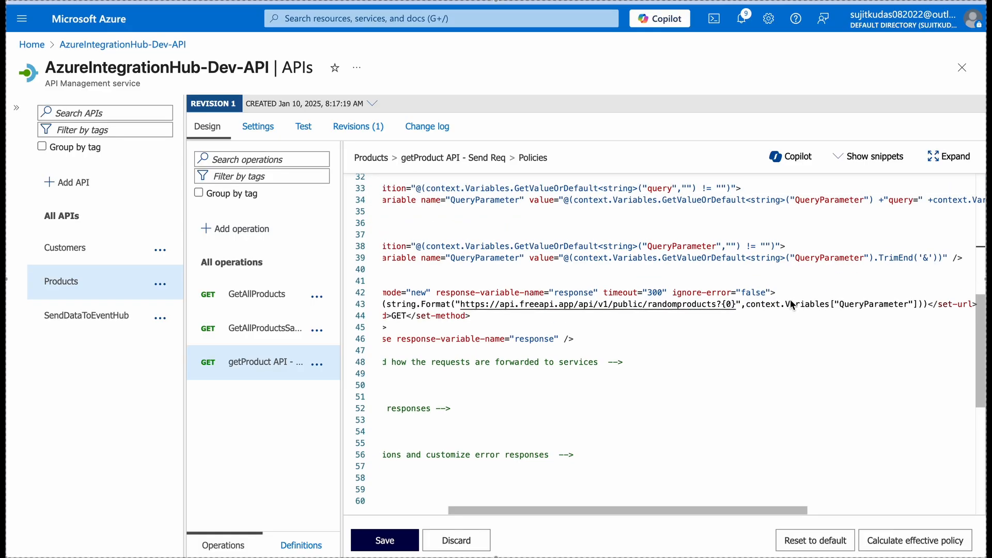
scroll(723, 286, left, 3)
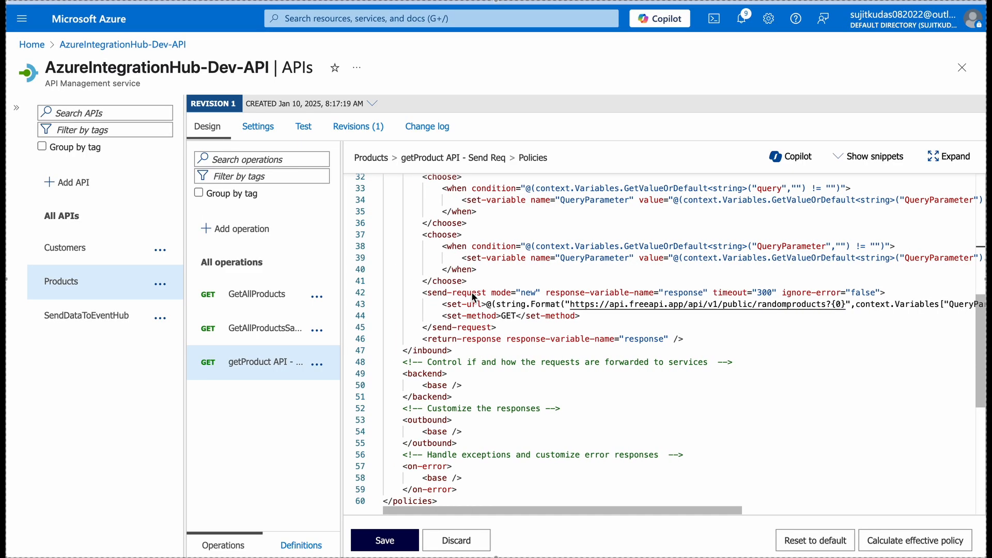
click(442, 295)
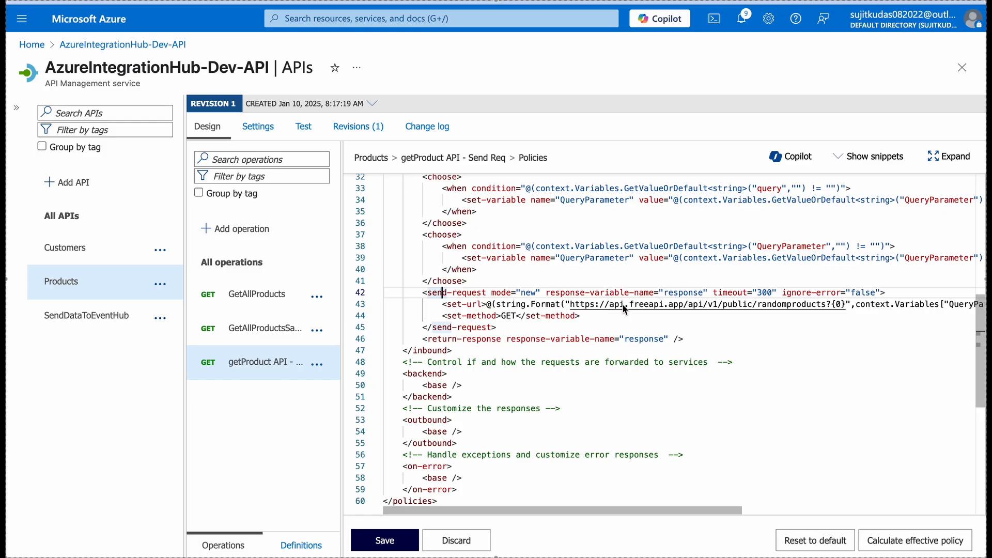
click(653, 293)
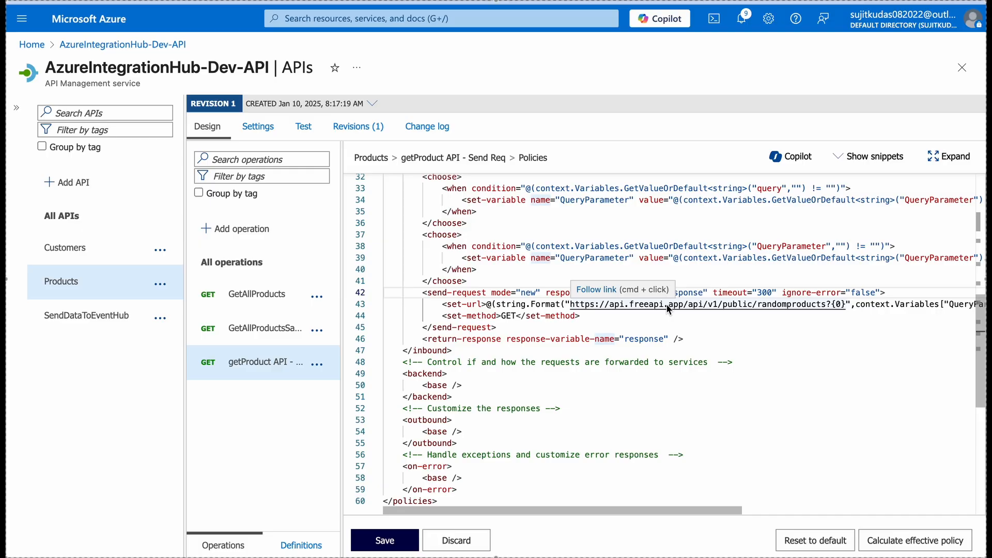
scroll(792, 312, right, 2)
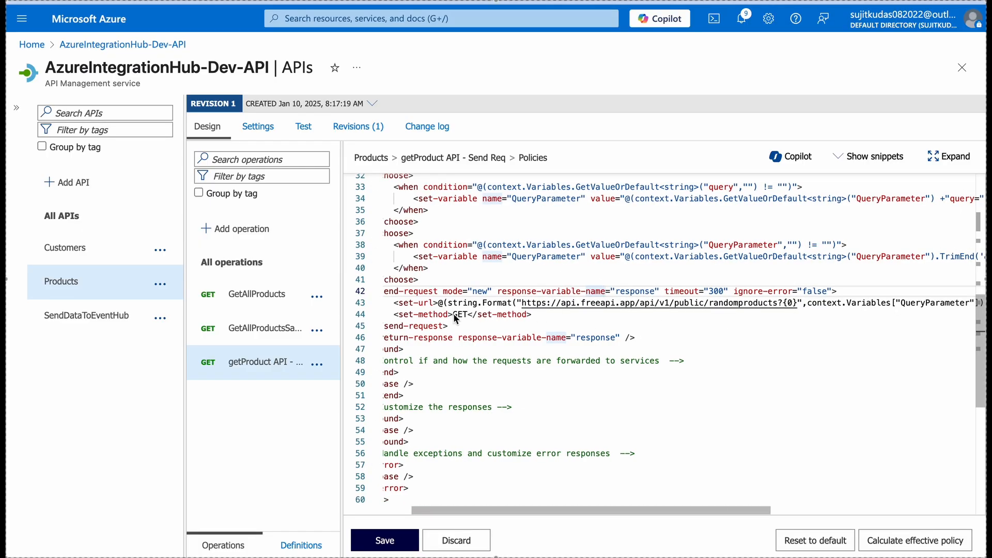
scroll(456, 318, left, 2)
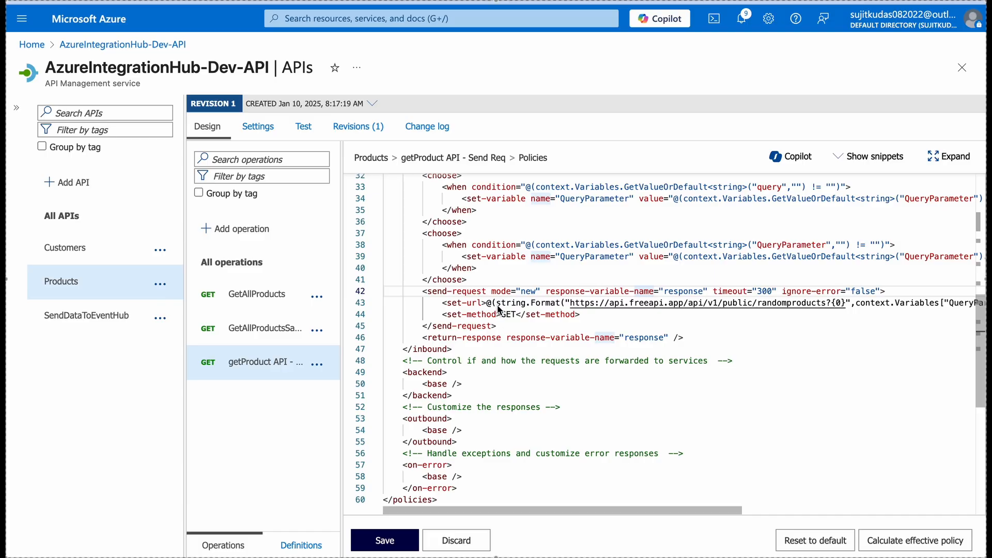
scroll(565, 305, right, 10)
scroll(564, 305, left, 1)
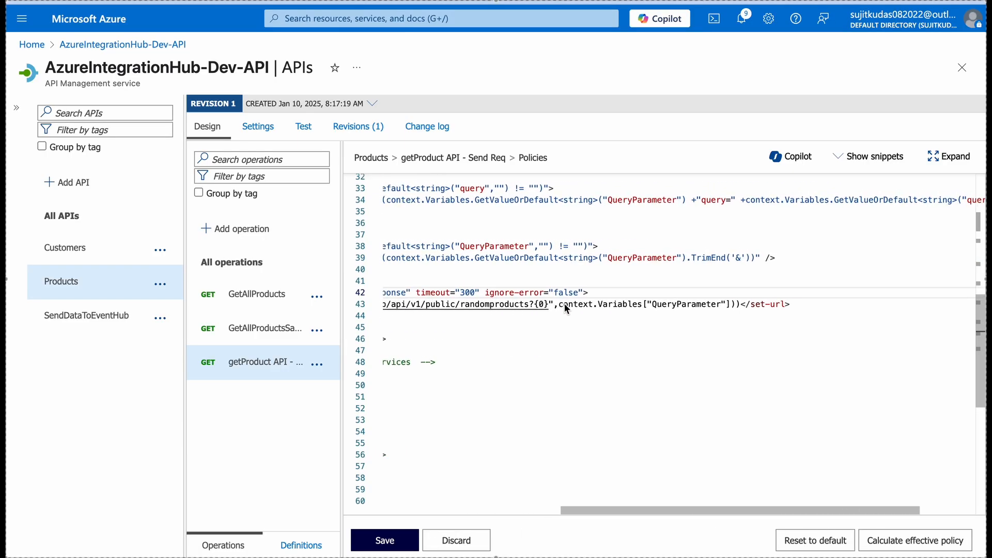
scroll(552, 310, left, 8)
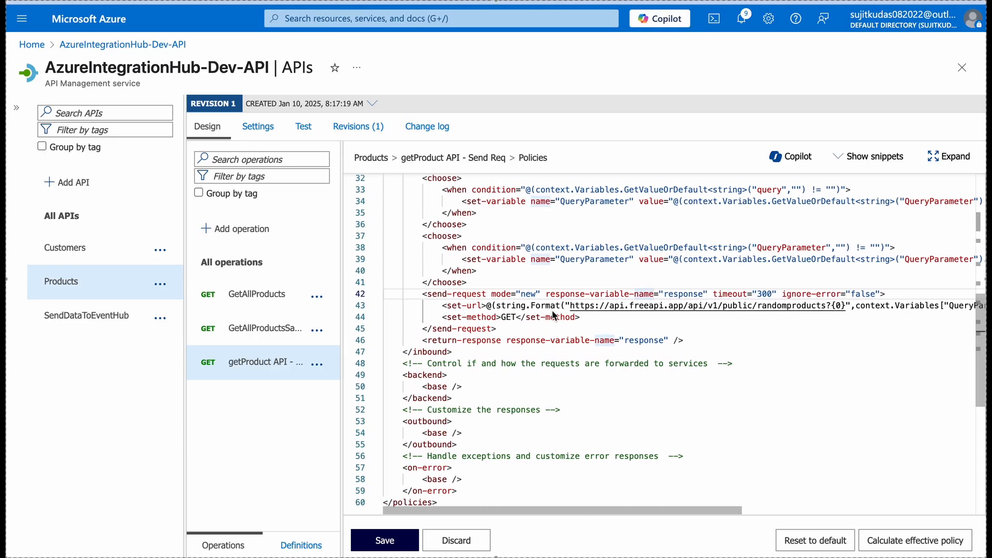
scroll(534, 327, up, 5)
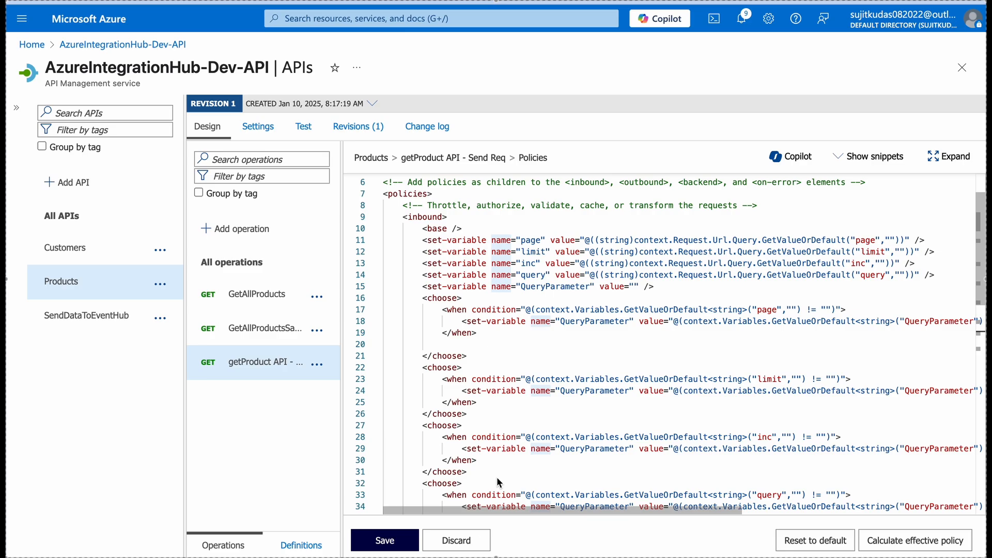